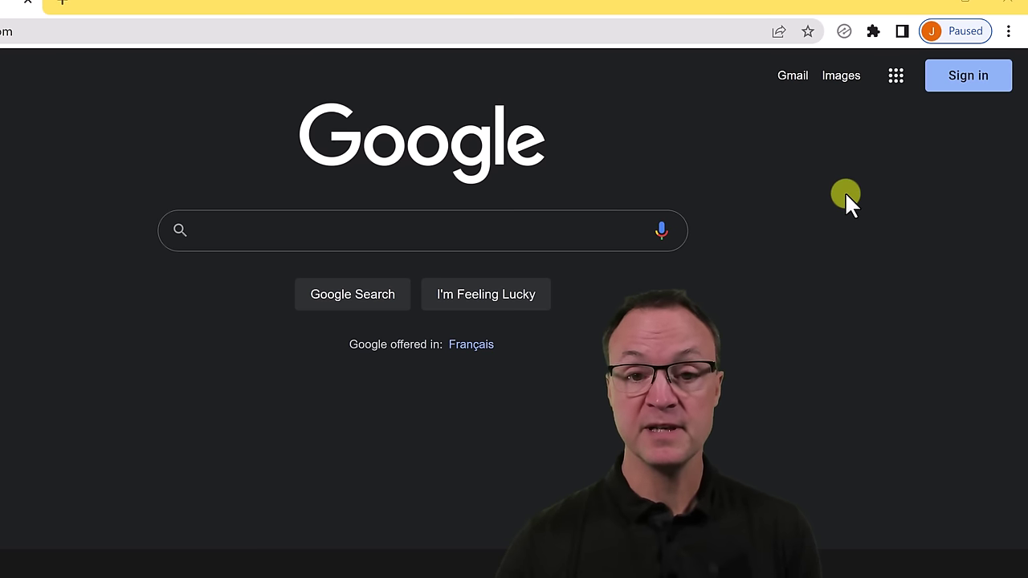
# Open Sheets from the Google apps list and choose to sign in with another account.
pyautogui.click(895, 82)
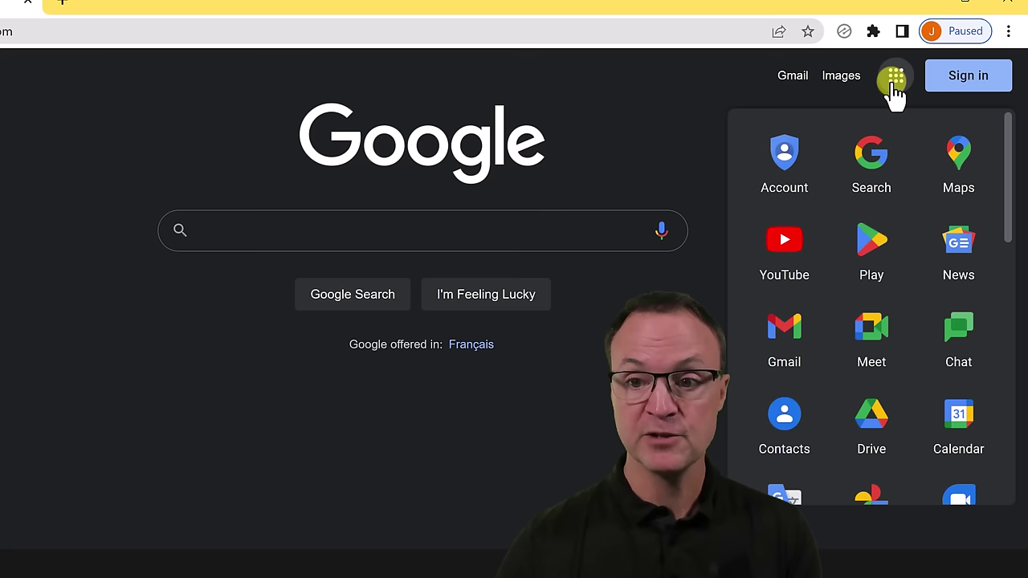
pyautogui.scroll(-2, 864, 253)
pyautogui.scroll(-5, 865, 253)
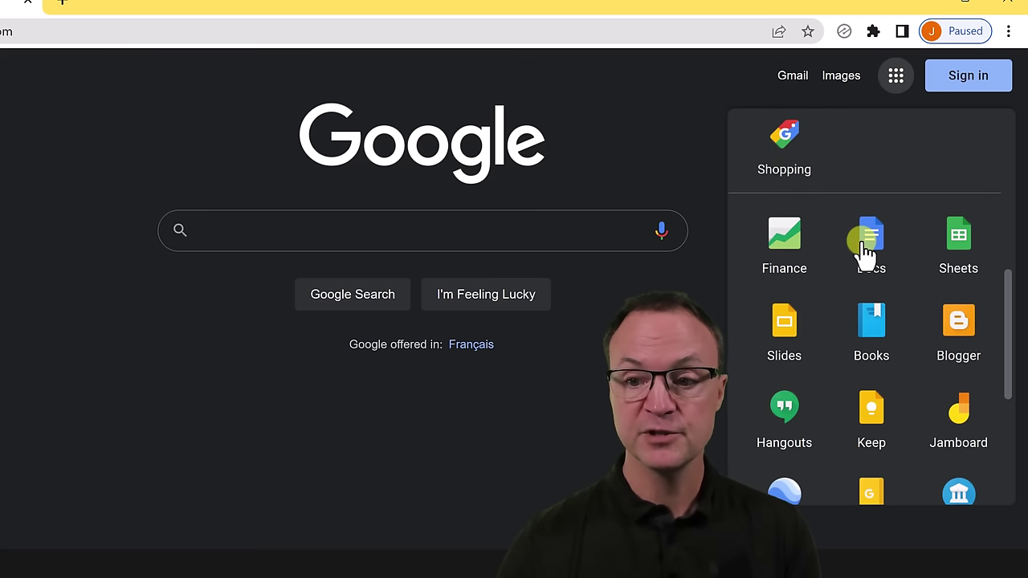
pyautogui.click(941, 169)
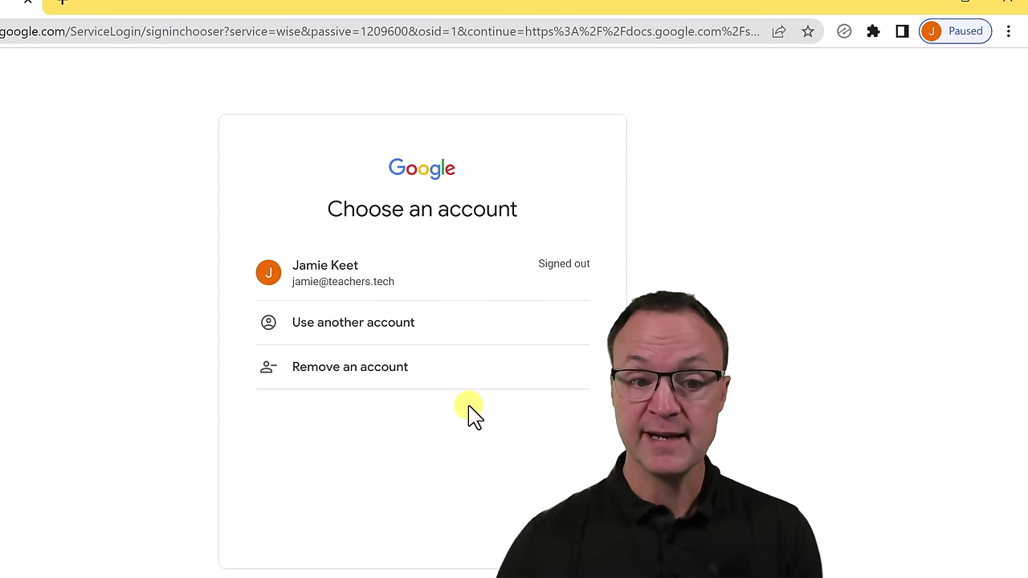
pyautogui.click(369, 338)
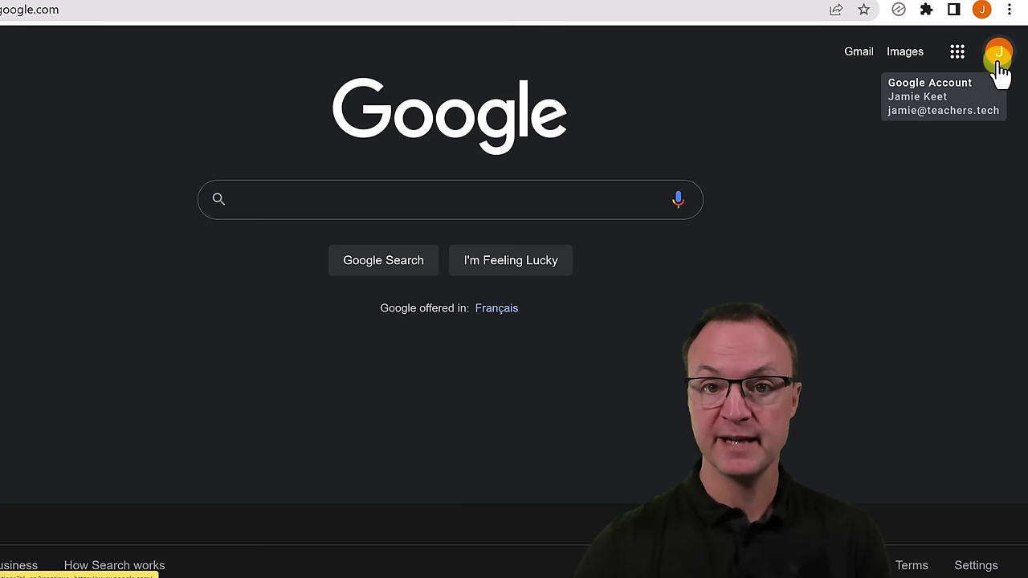
# Open Sheets from the Google homepage's apps list and create a blank spreadsheet.
pyautogui.click(957, 54)
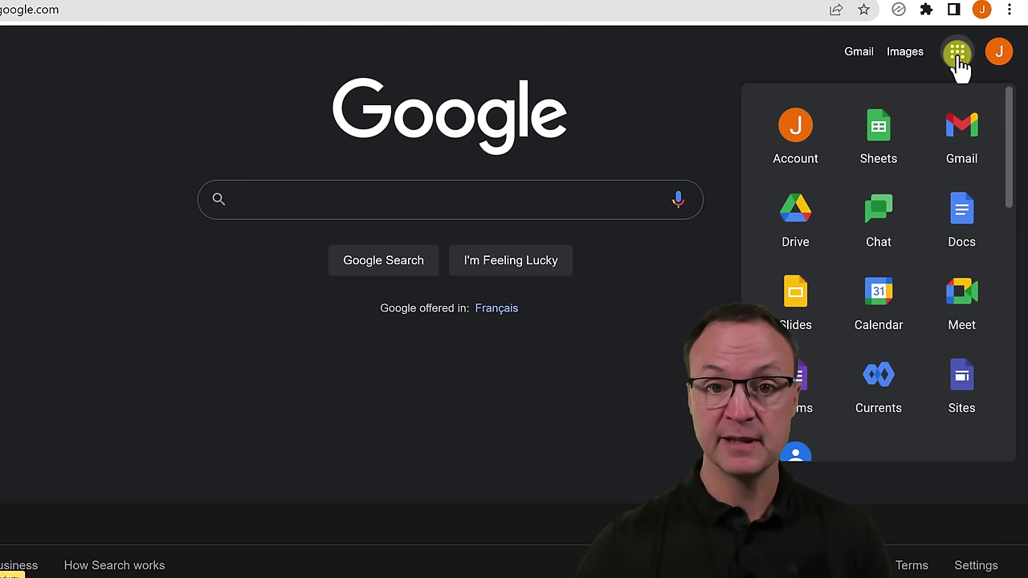
pyautogui.click(878, 145)
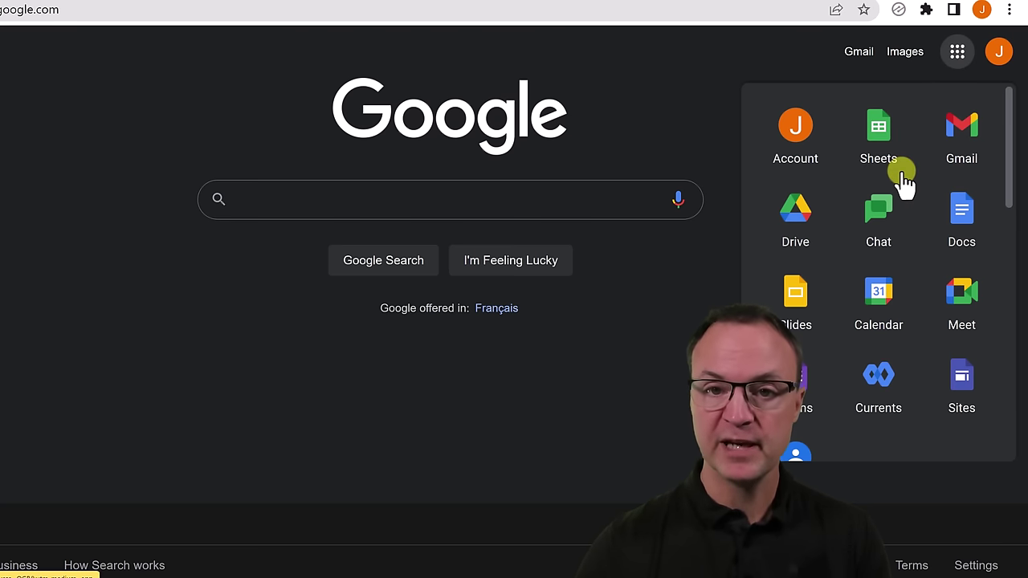
pyautogui.moveTo(886, 154); pyautogui.dragTo(864, 163)
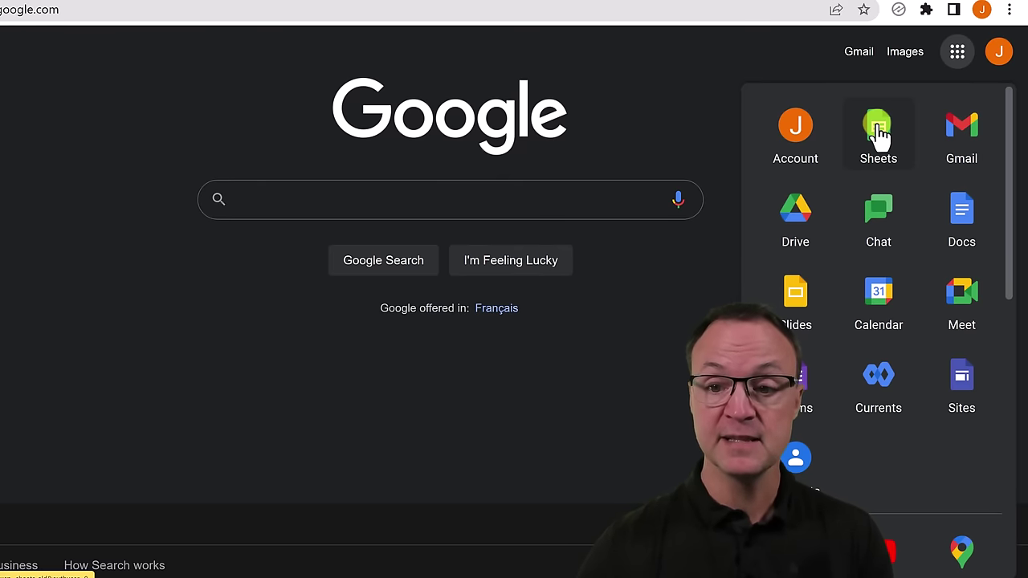
pyautogui.click(879, 132)
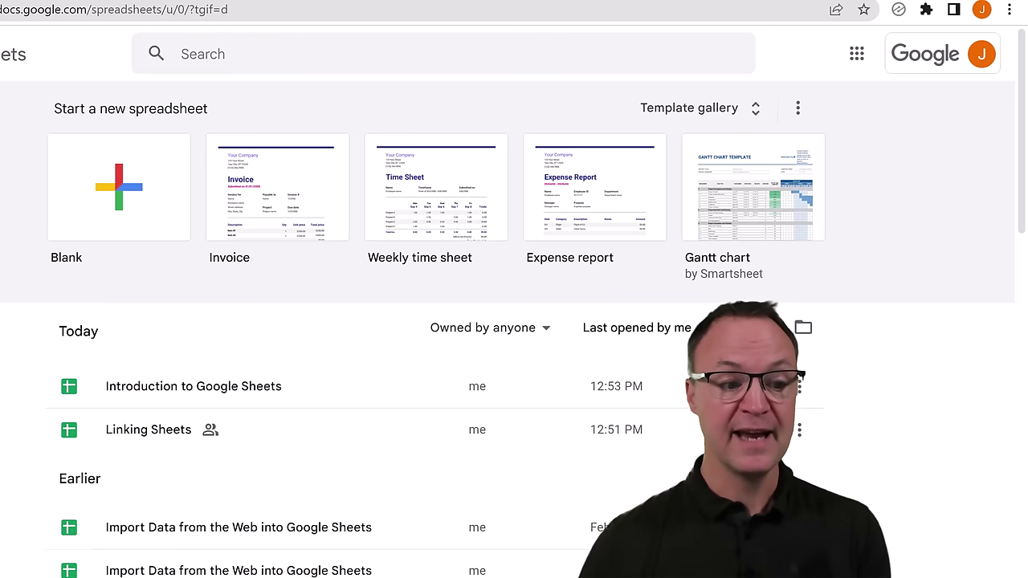
pyautogui.click(112, 232)
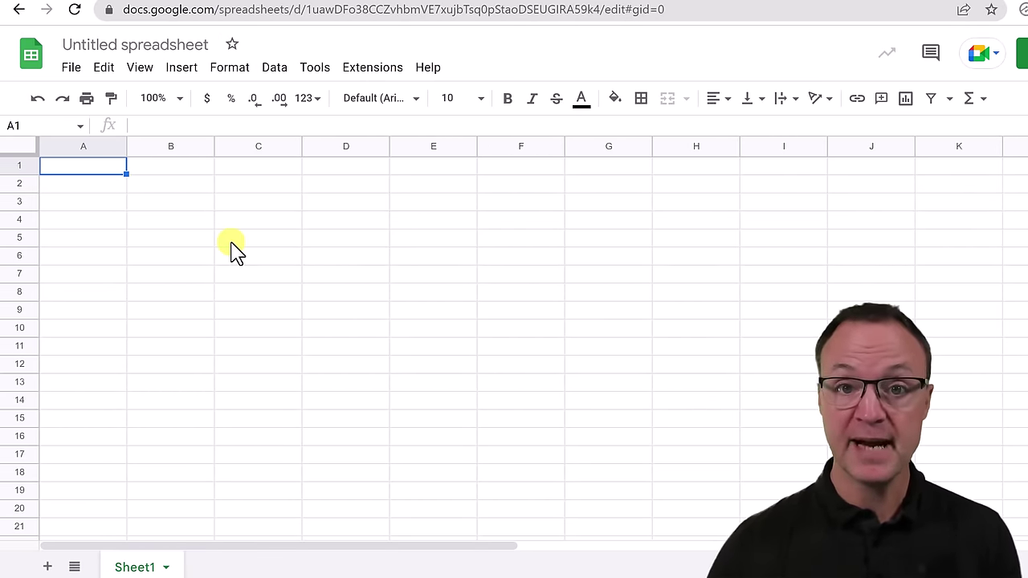
# Return to the Sheets home page and look over its main menu and the list of recent spreadsheets.
pyautogui.click(32, 65)
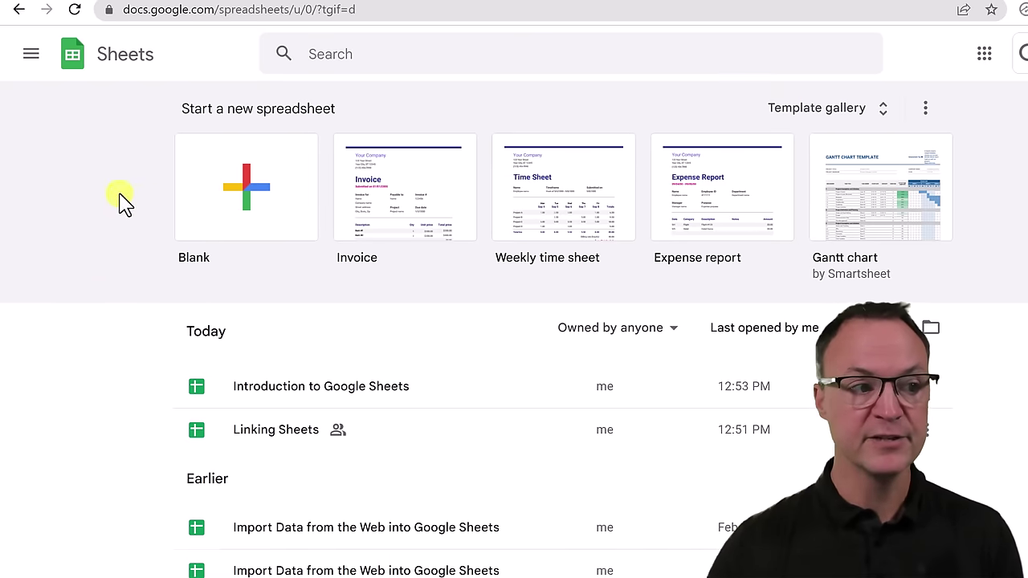
pyautogui.click(37, 64)
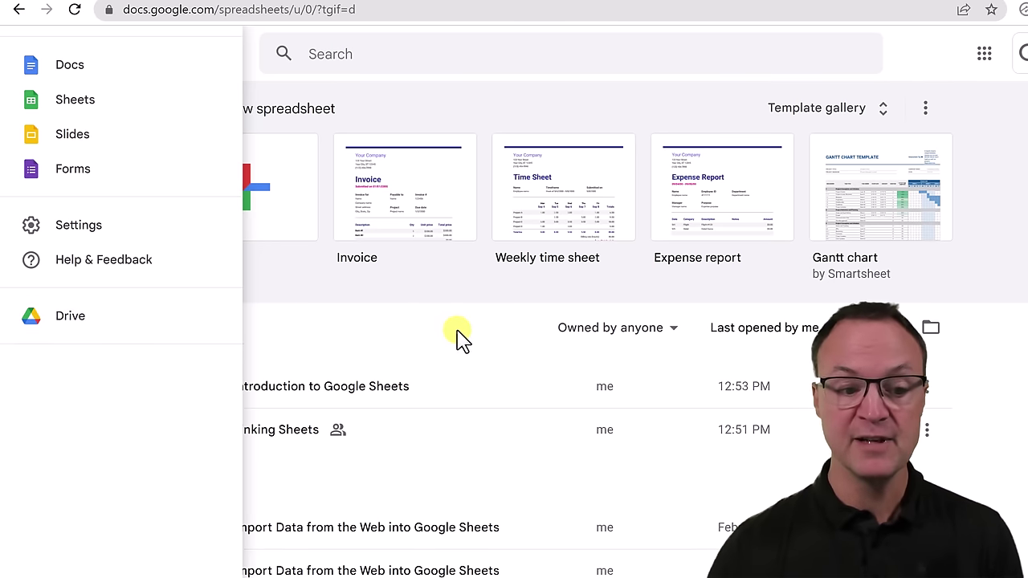
pyautogui.click(480, 360)
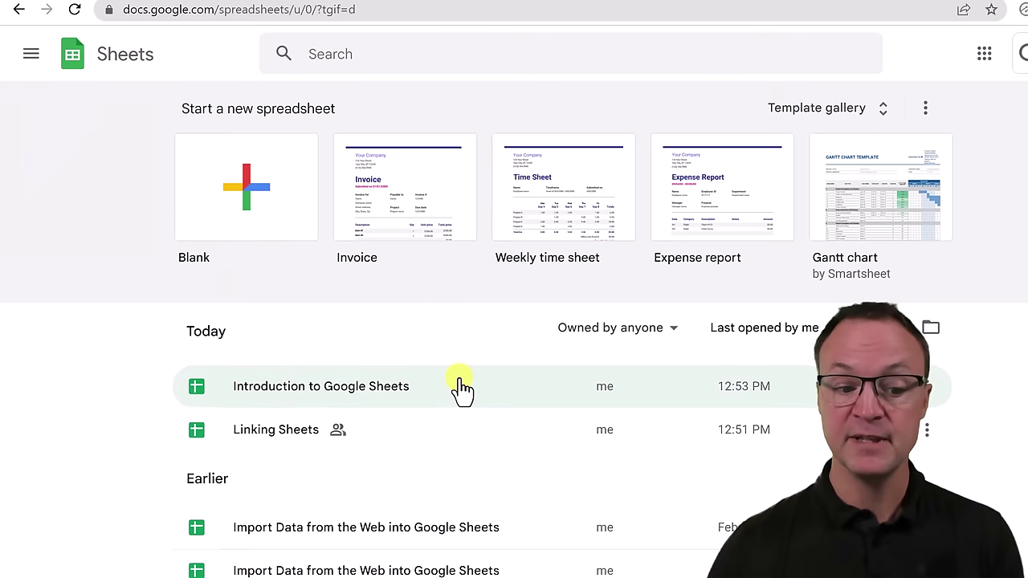
pyautogui.scroll(-3, 462, 389)
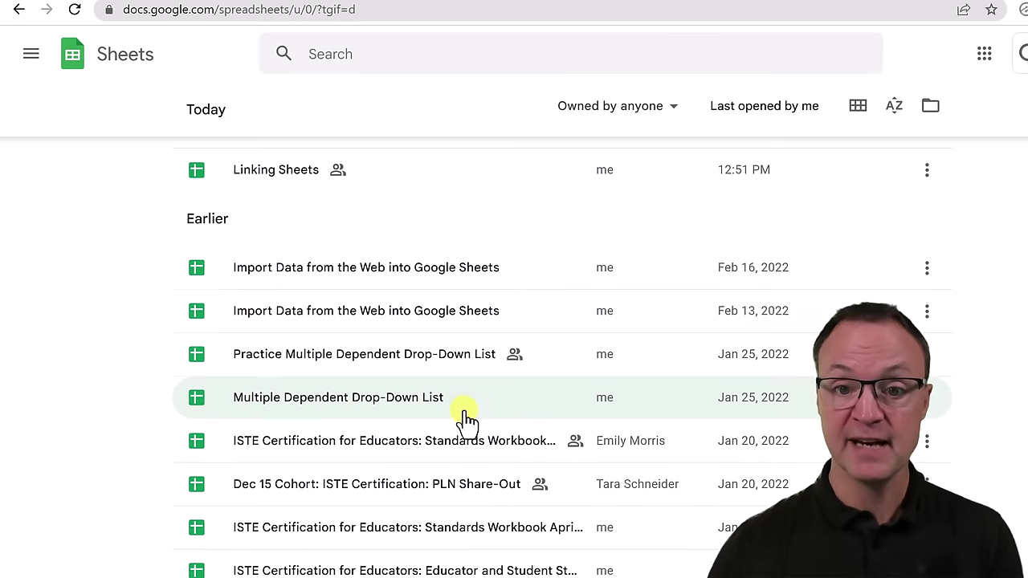
pyautogui.scroll(2, 461, 420)
pyautogui.scroll(2, 467, 423)
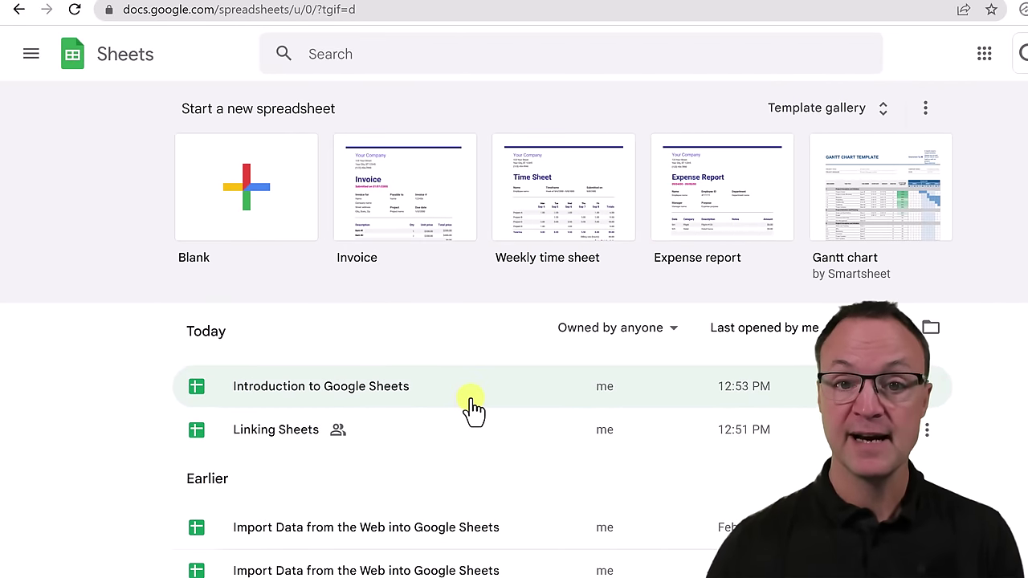
pyautogui.scroll(-2, 475, 415)
pyautogui.scroll(2, 450, 385)
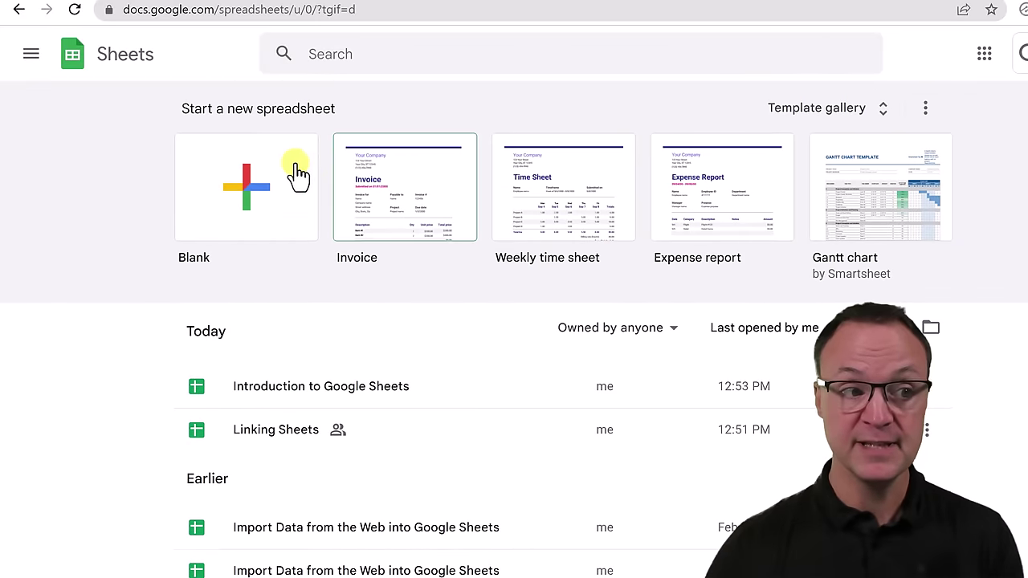
# Switch to Google Drive from the Sheets home page and view the options for creating a new Google Sheets file.
pyautogui.click(21, 63)
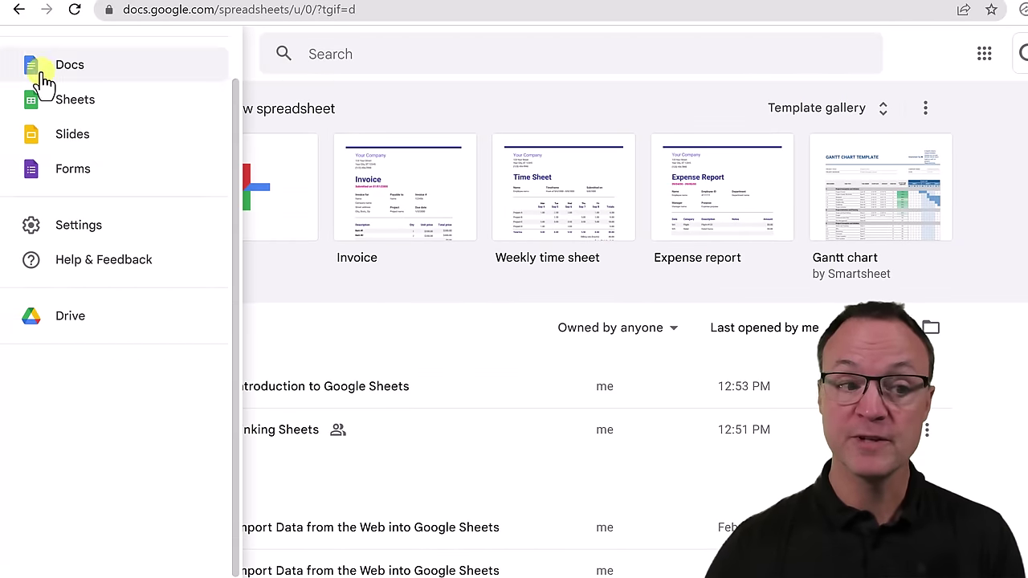
pyautogui.click(70, 321)
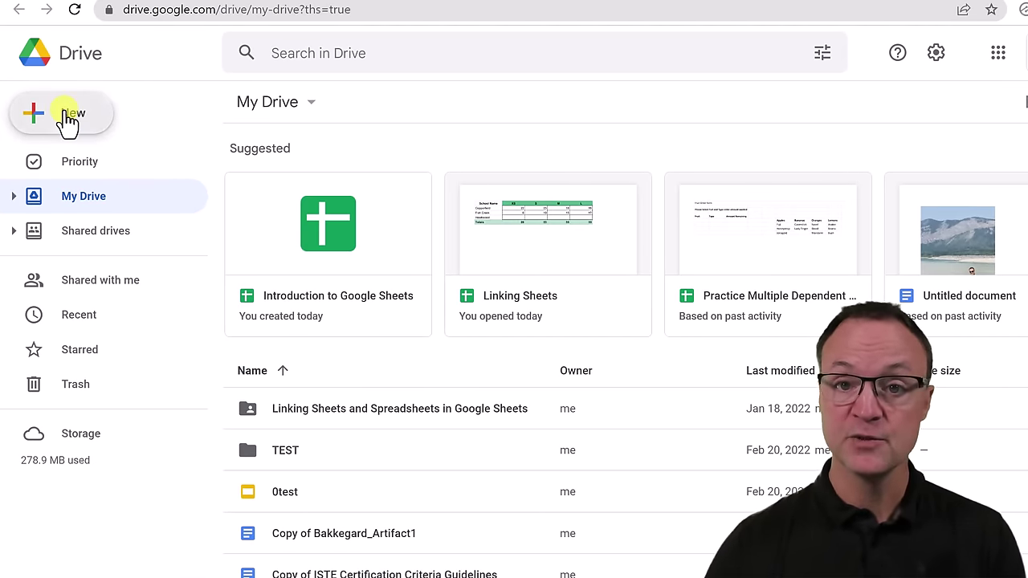
pyautogui.click(70, 124)
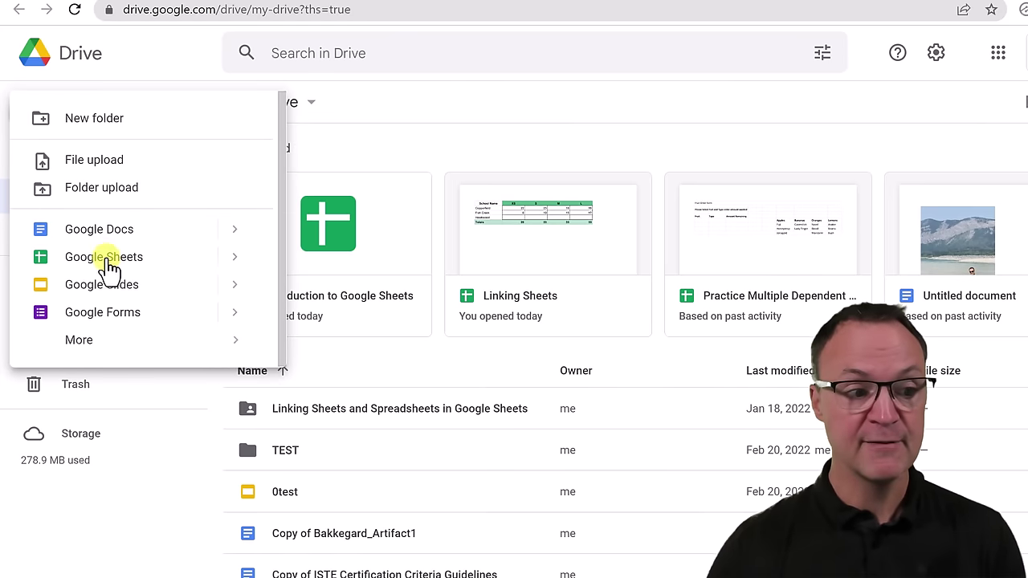
pyautogui.moveTo(232, 259)
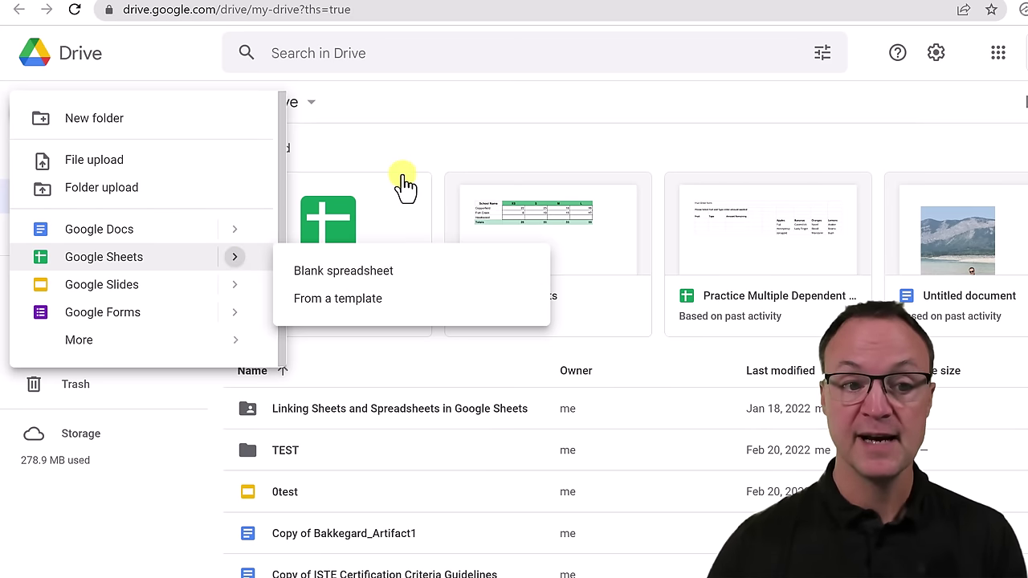
pyautogui.click(414, 169)
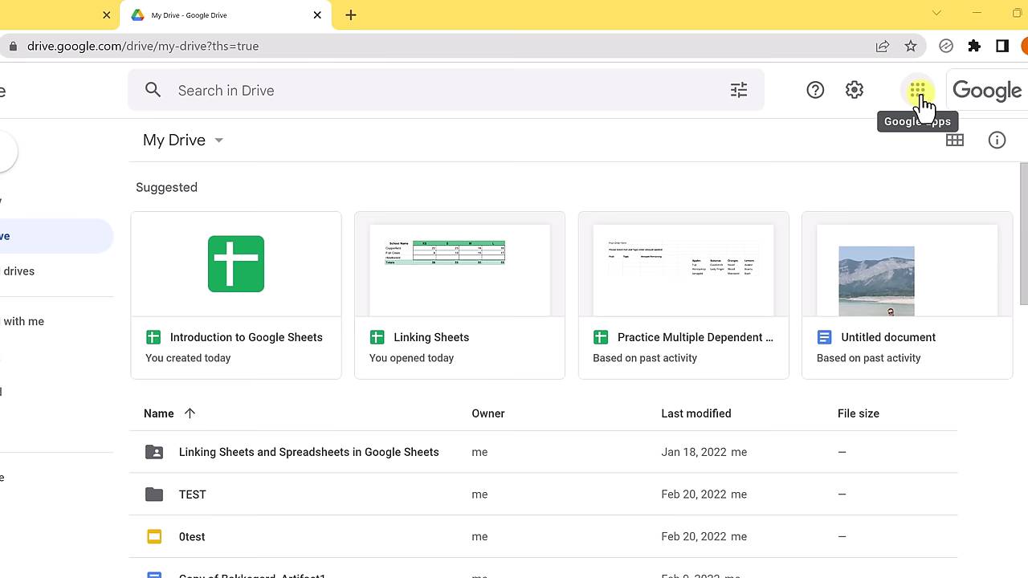
# Go from Google Drive to Sheets and create a blank spreadsheet.
pyautogui.click(920, 97)
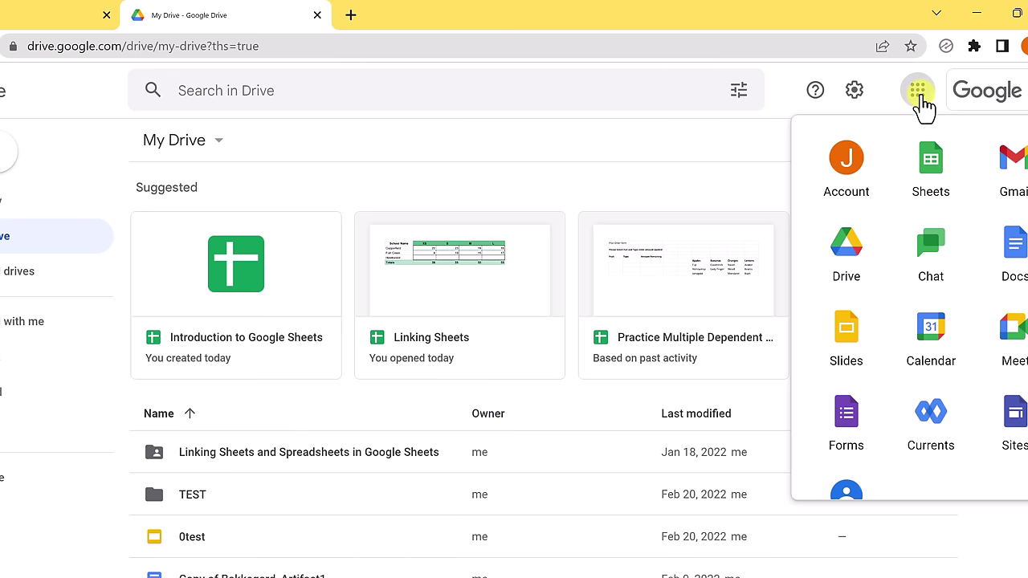
pyautogui.click(929, 170)
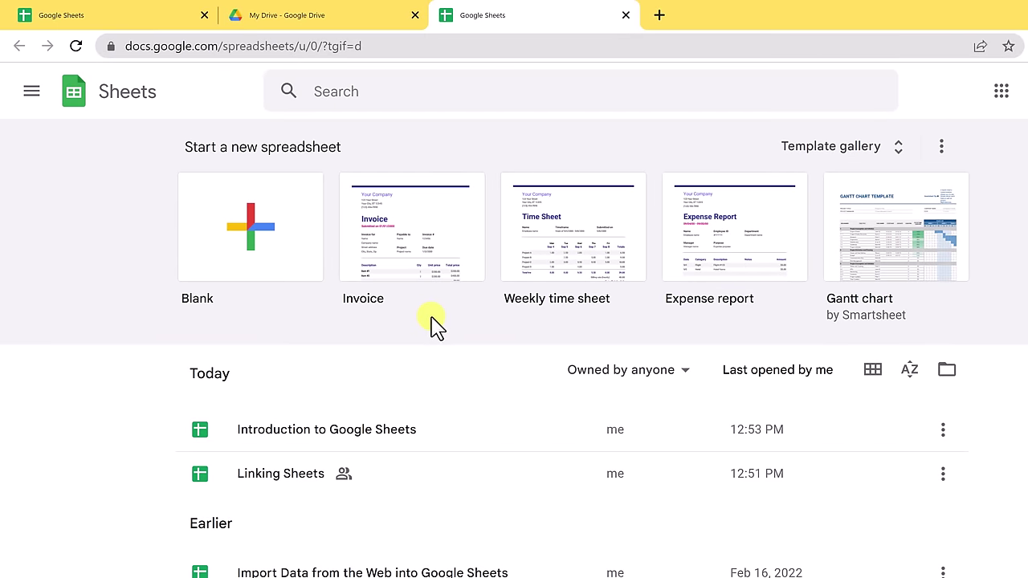
pyautogui.click(253, 229)
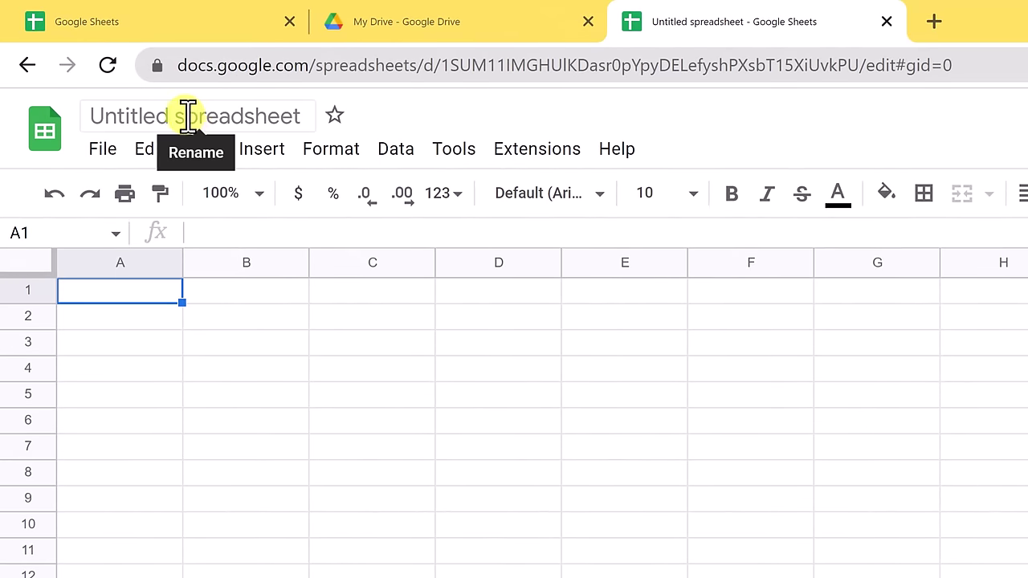
# Rename the untitled spreadsheet as Practice Google Sheets.
pyautogui.click(188, 117)
pyautogui.write('Prac')
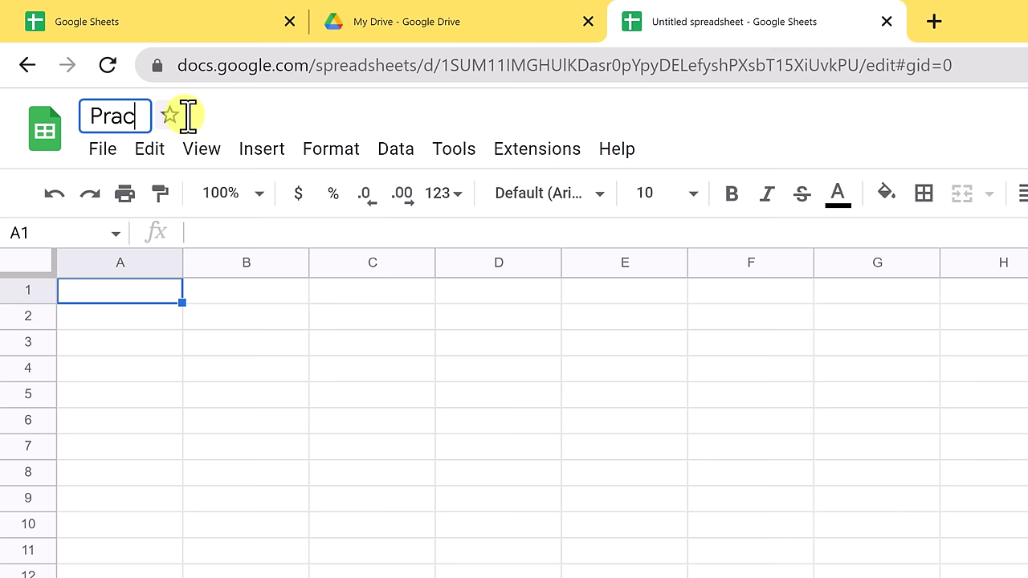
pyautogui.write('tice Google She')
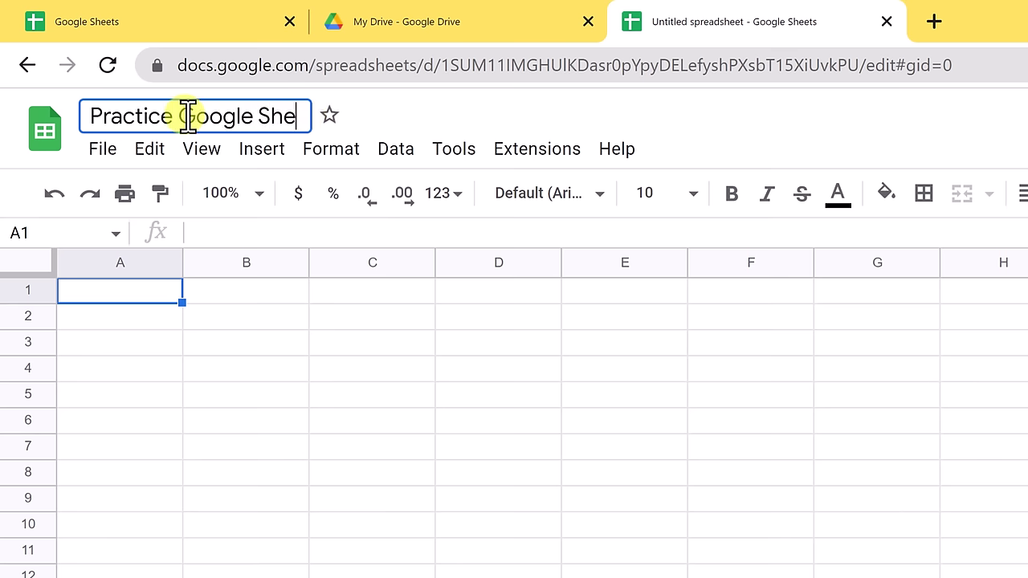
pyautogui.write('ets')
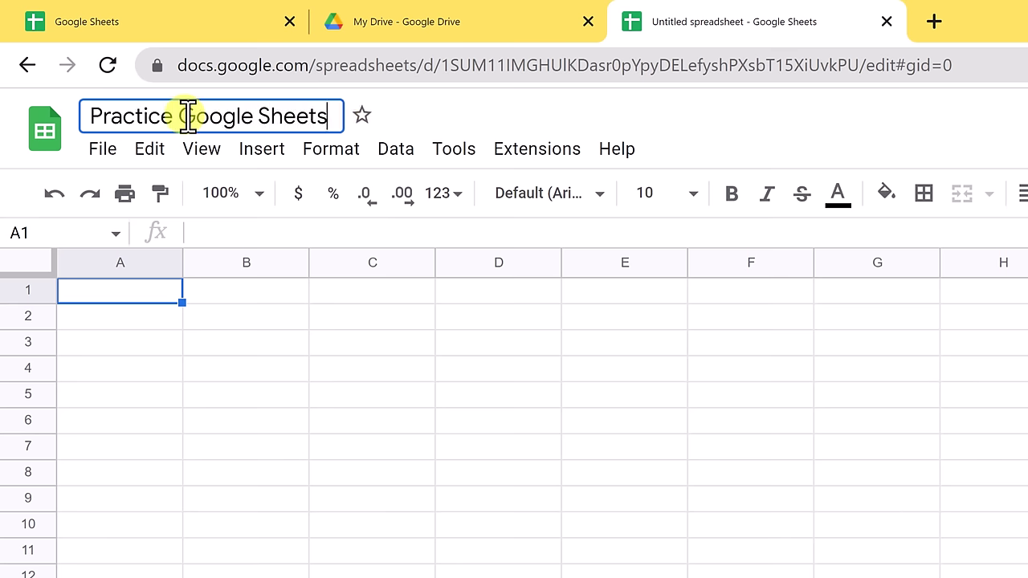
pyautogui.click(281, 348)
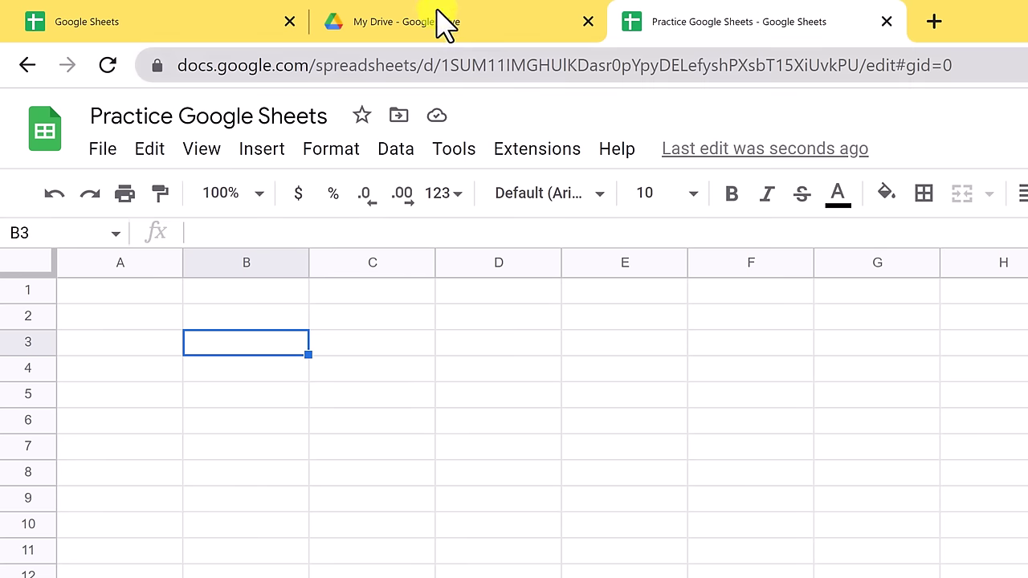
# Check for the Practice Google Sheets file on the Sheets home page and in a reloaded Google Drive.
pyautogui.moveTo(389, 24)
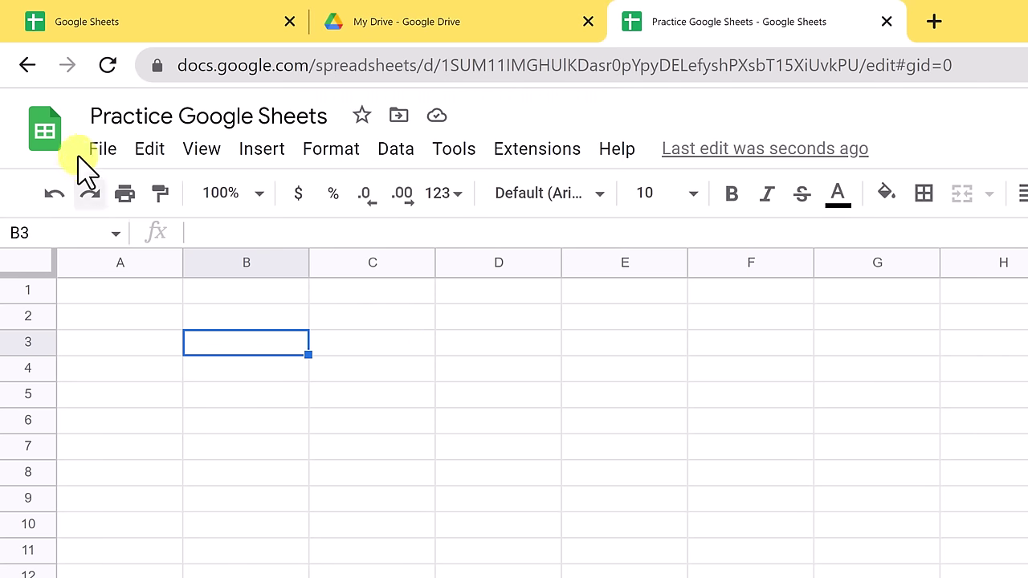
pyautogui.click(46, 134)
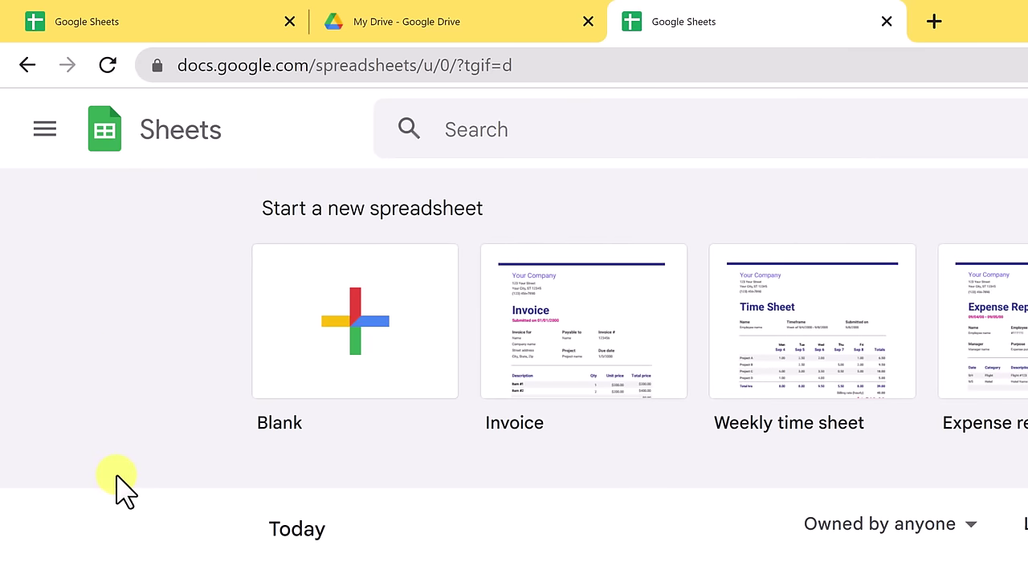
pyautogui.scroll(-2, 161, 514)
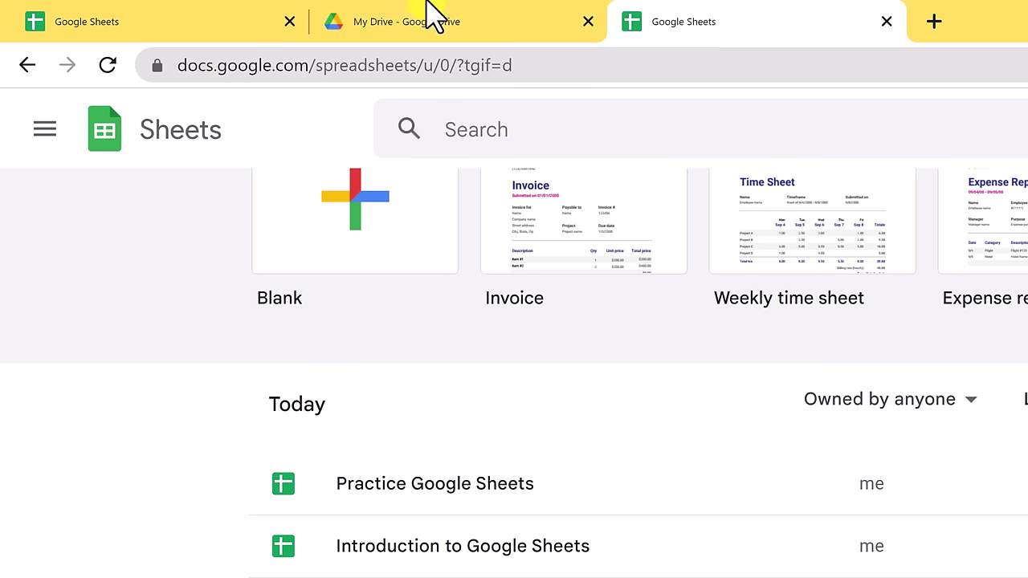
pyautogui.click(390, 27)
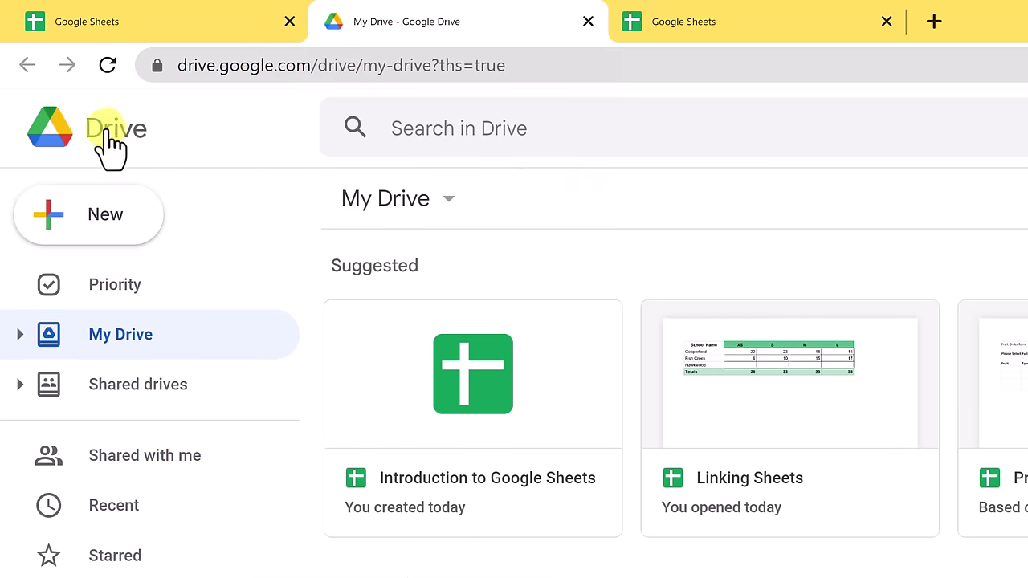
pyautogui.click(108, 65)
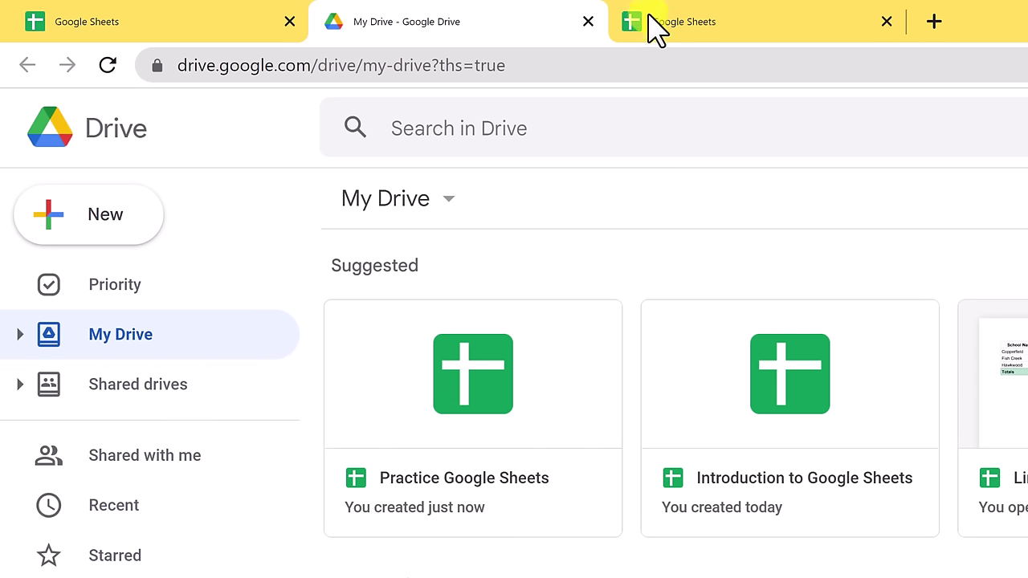
# Go back to the Sheets home page and reopen the Practice Google Sheets file.
pyautogui.click(679, 24)
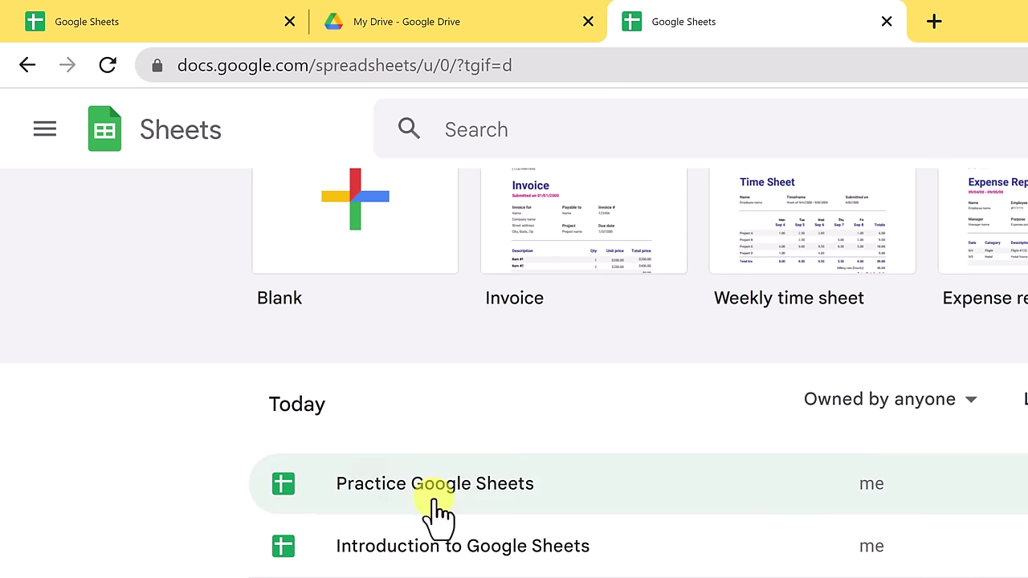
pyautogui.click(466, 502)
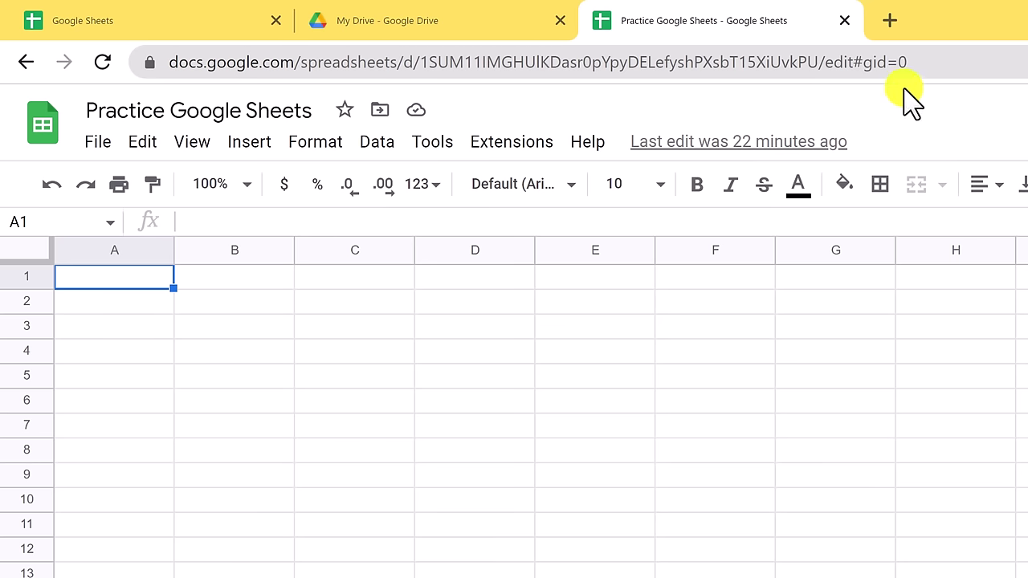
# Create another blank spreadsheet by going to sheet.new in a new browser tab, and close that tab.
pyautogui.click(893, 26)
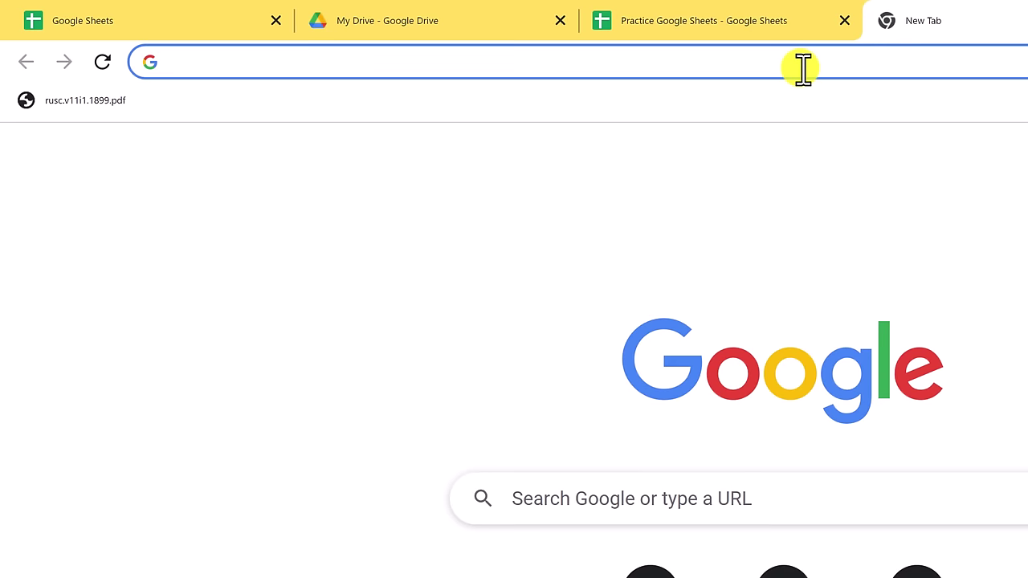
pyautogui.write('sheet.n')
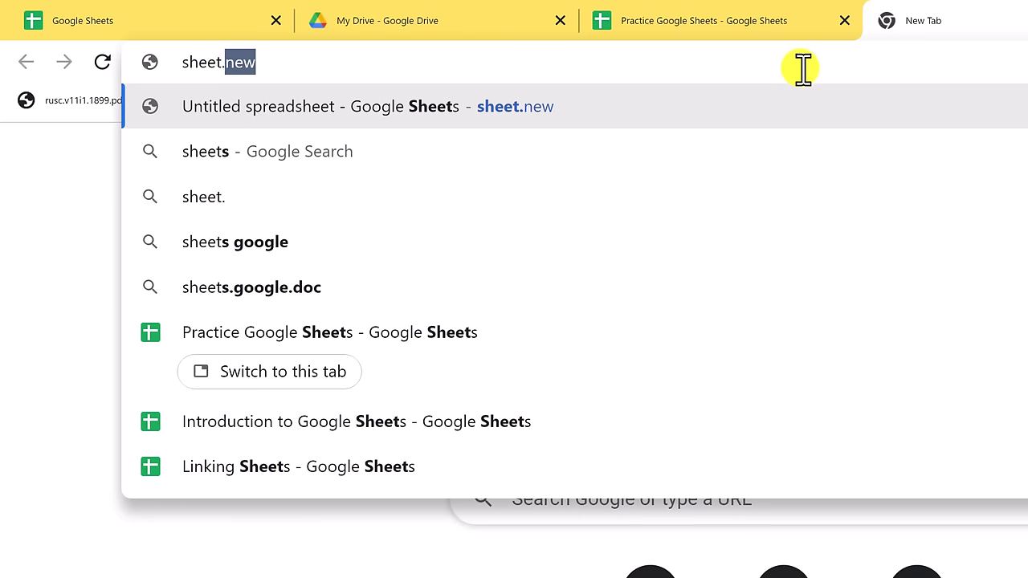
pyautogui.write('ew')
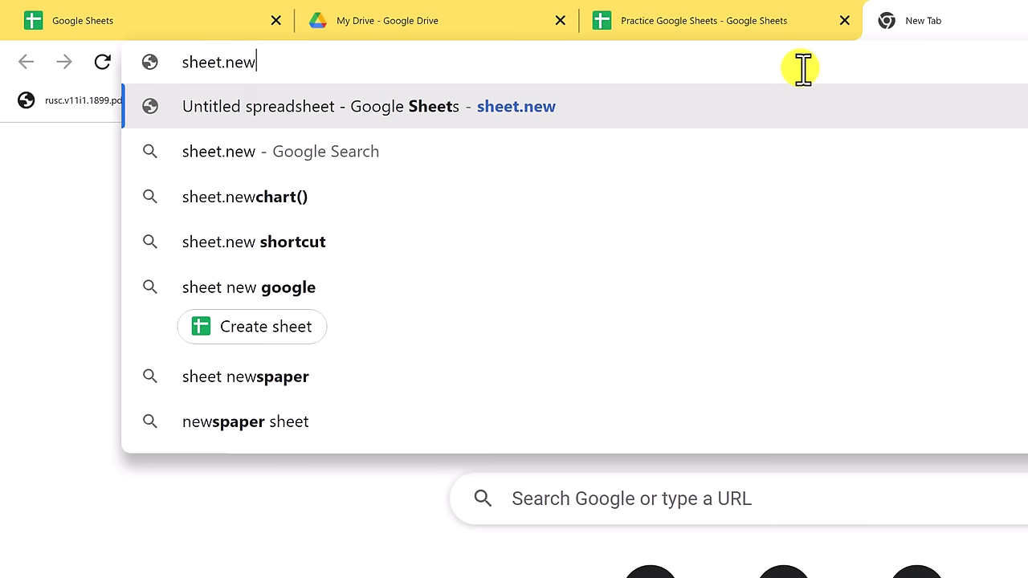
pyautogui.press('Return')
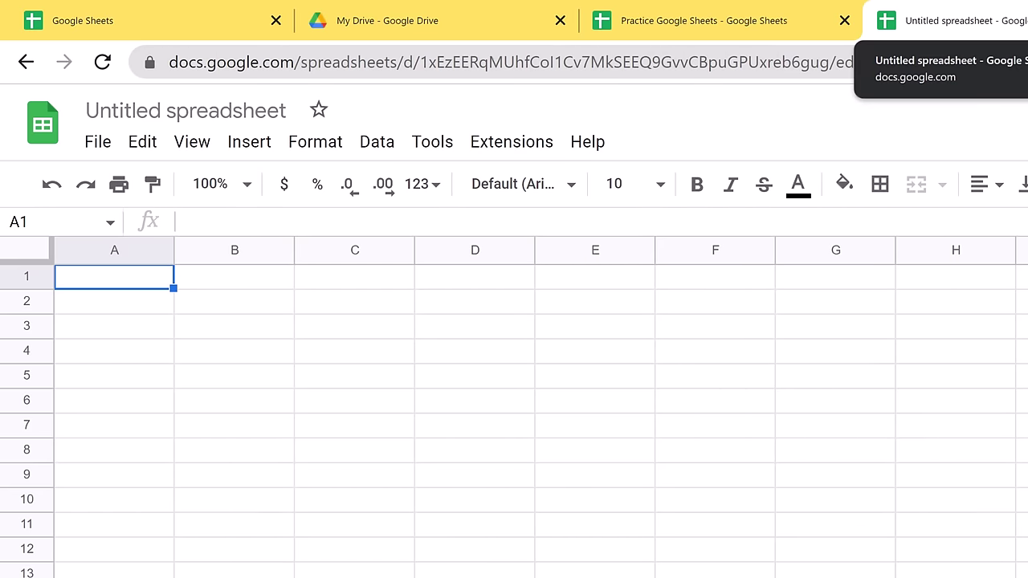
pyautogui.hotkey('ctrl', 'w')
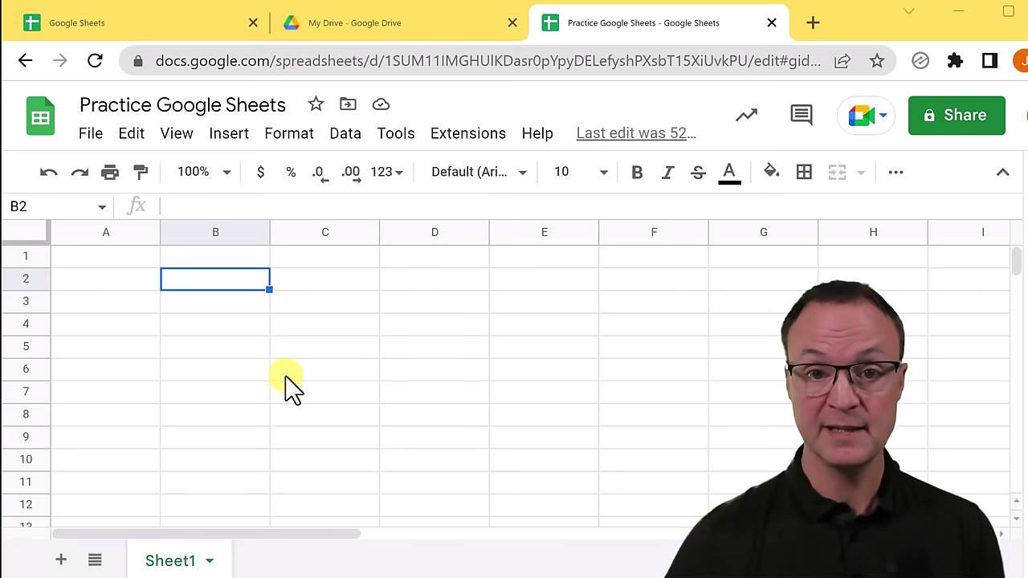
# Select the whole of row 2, and then the whole of column C.
pyautogui.click(26, 279)
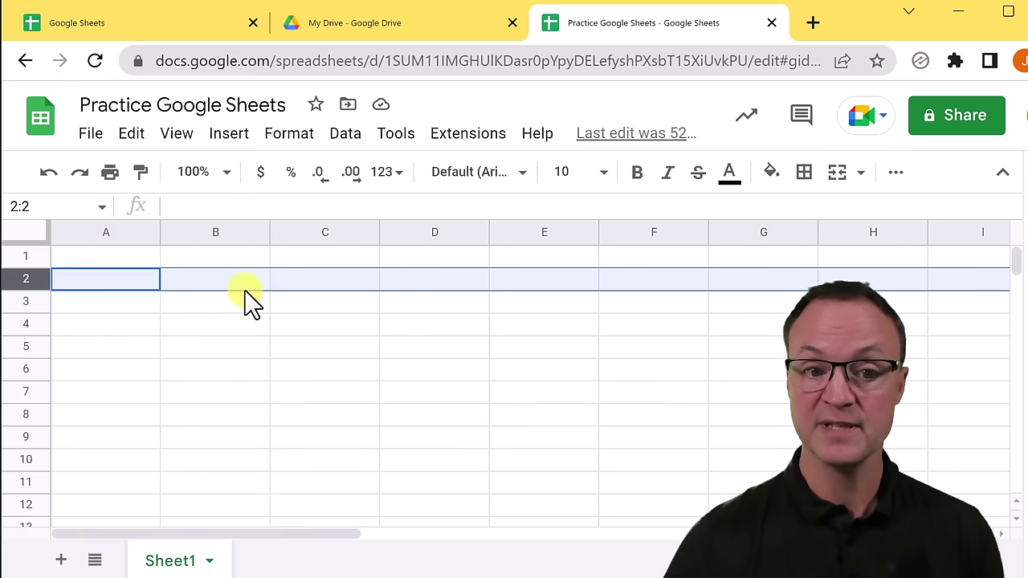
pyautogui.click(315, 229)
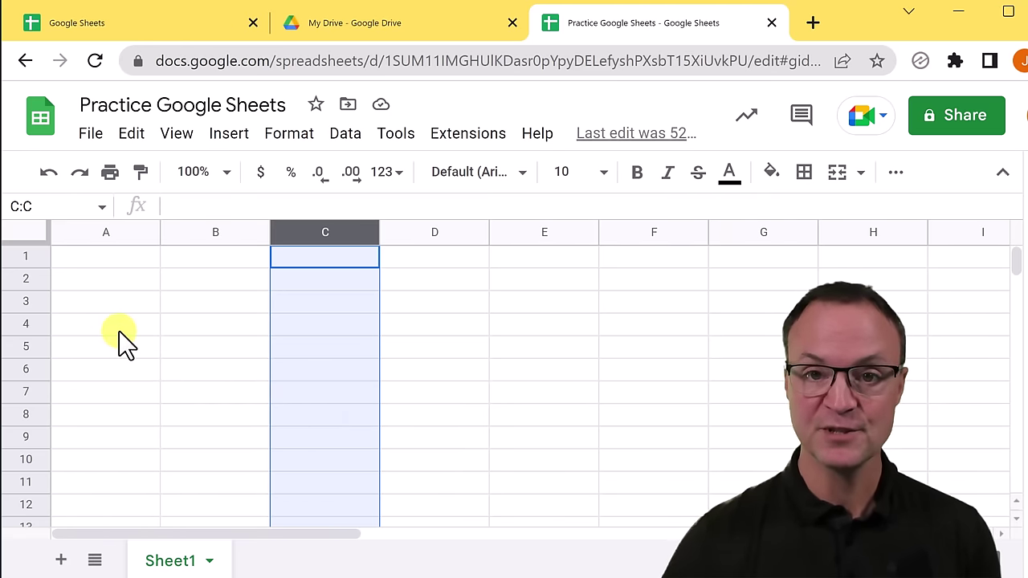
pyautogui.scroll(-20, 118, 333)
pyautogui.scroll(20, 117, 383)
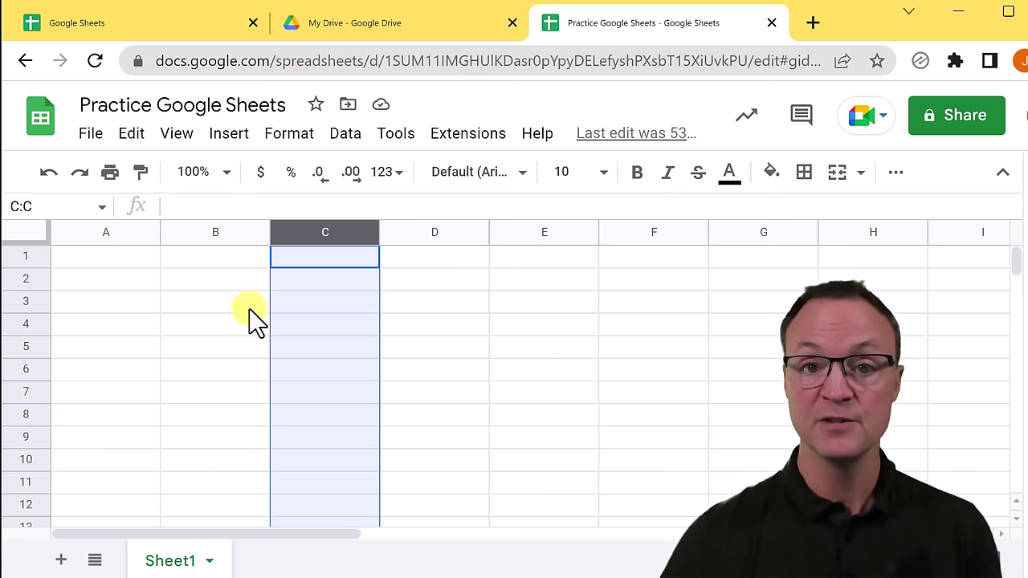
# Select individual cells one after another: C3, A3, A5 and C3 again.
pyautogui.click(341, 305)
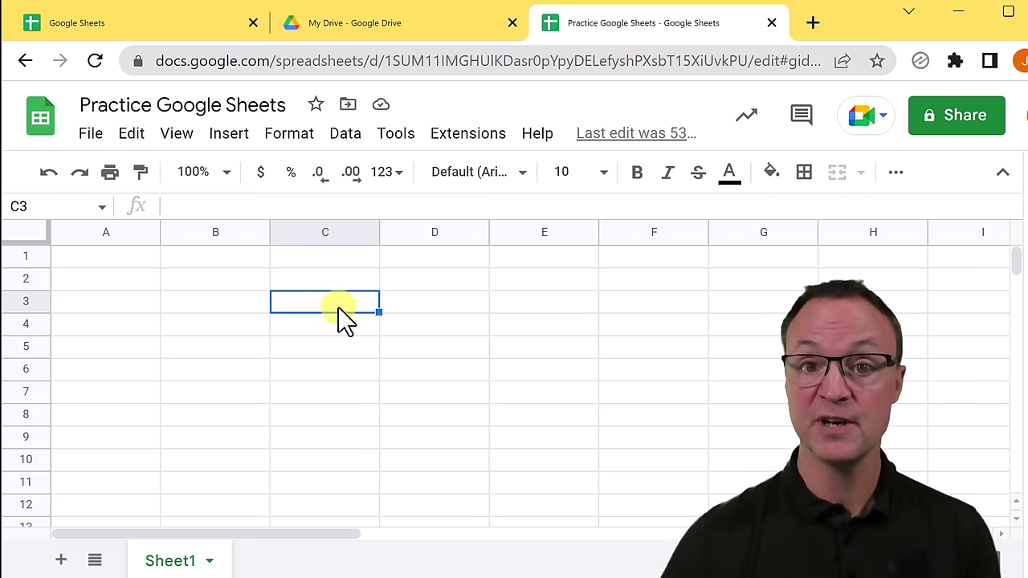
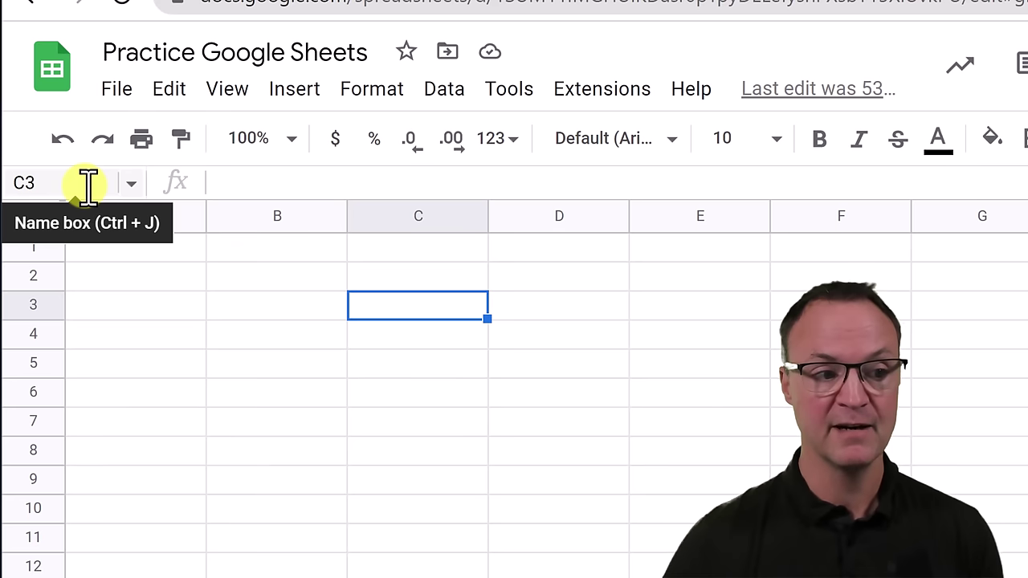
pyautogui.click(132, 322)
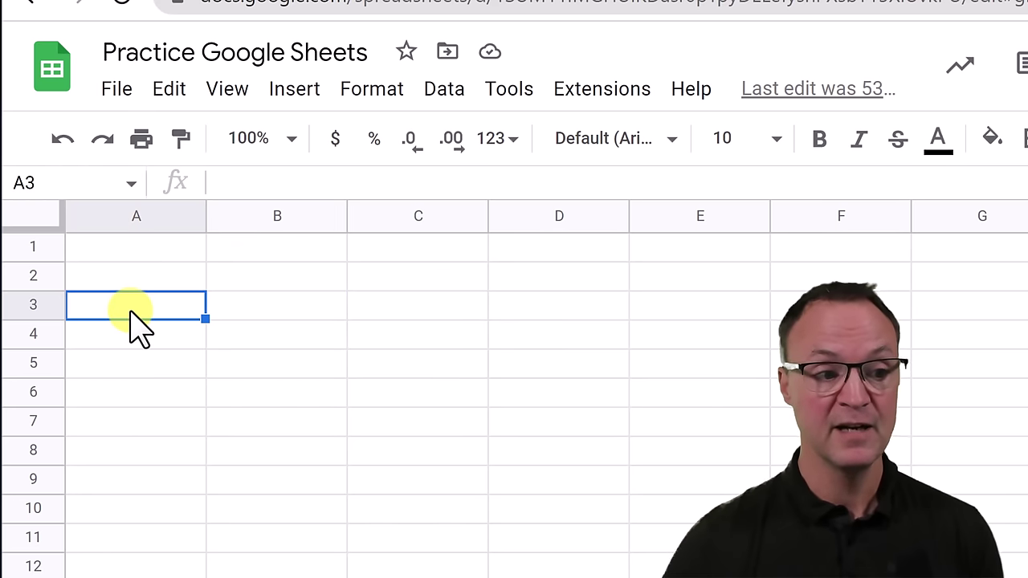
pyautogui.click(128, 376)
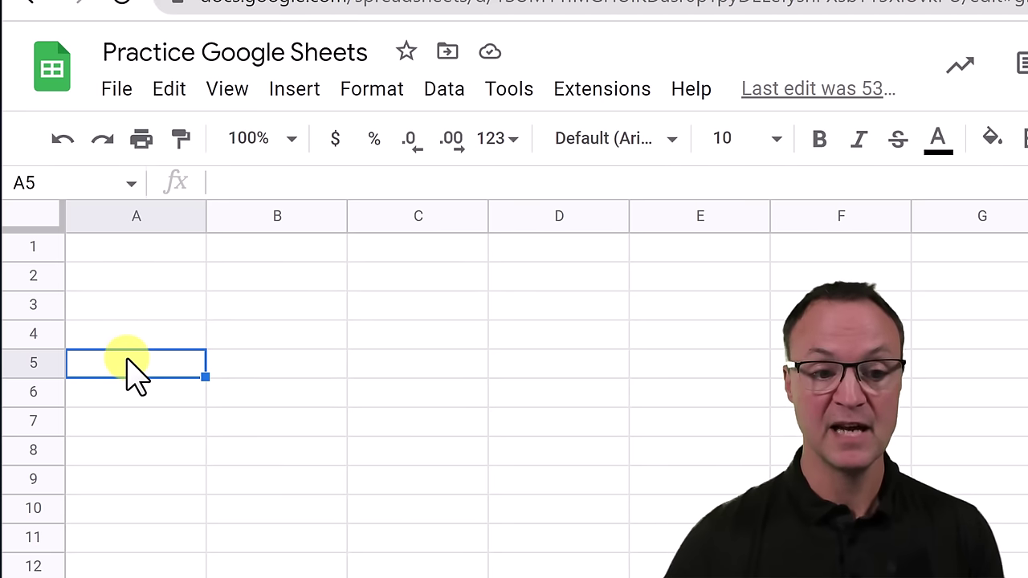
pyautogui.click(387, 312)
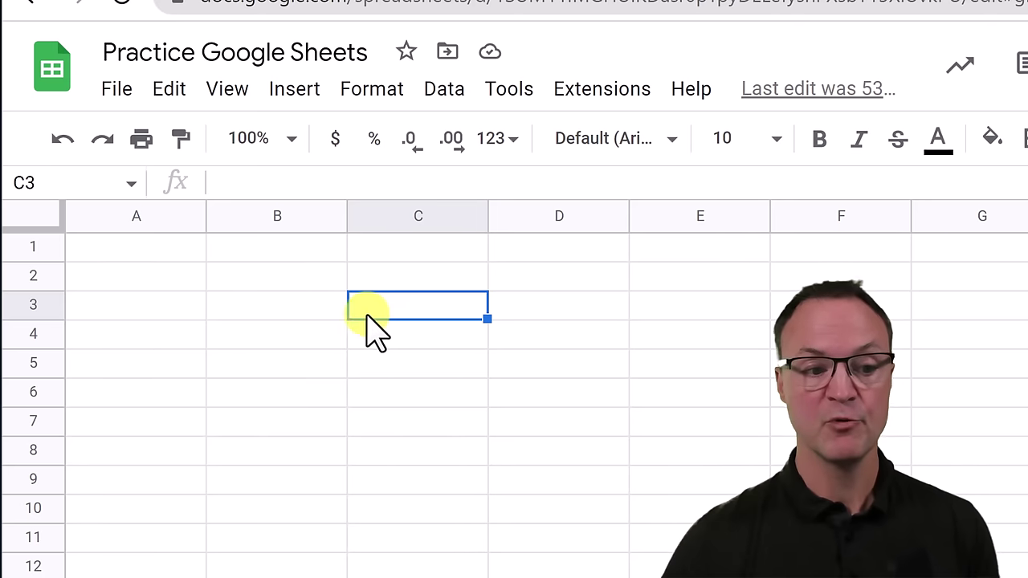
# Select the range B3:C3, extend it down to row 7 with the fill handle, and clear the selection by selecting cell D4.
pyautogui.click(243, 309)
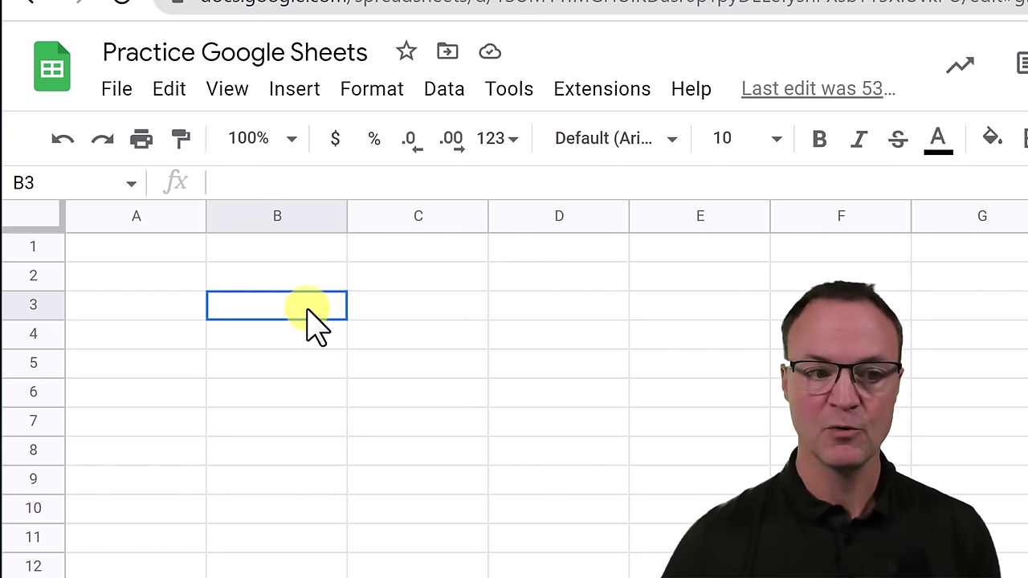
pyautogui.keyDown('shift'); pyautogui.click(391, 310); pyautogui.keyUp('shift')
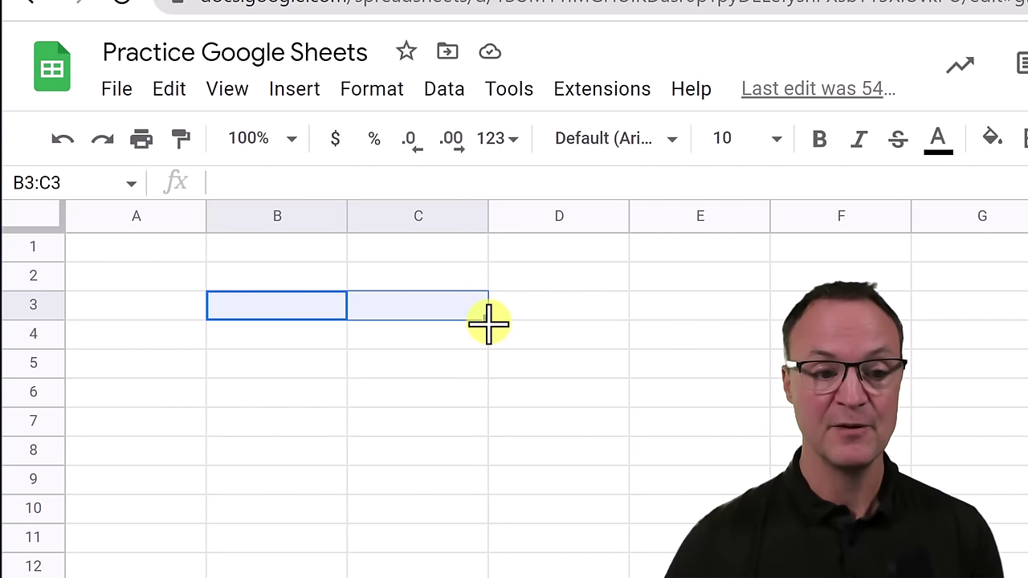
pyautogui.moveTo(488, 323); pyautogui.dragTo(487, 427)
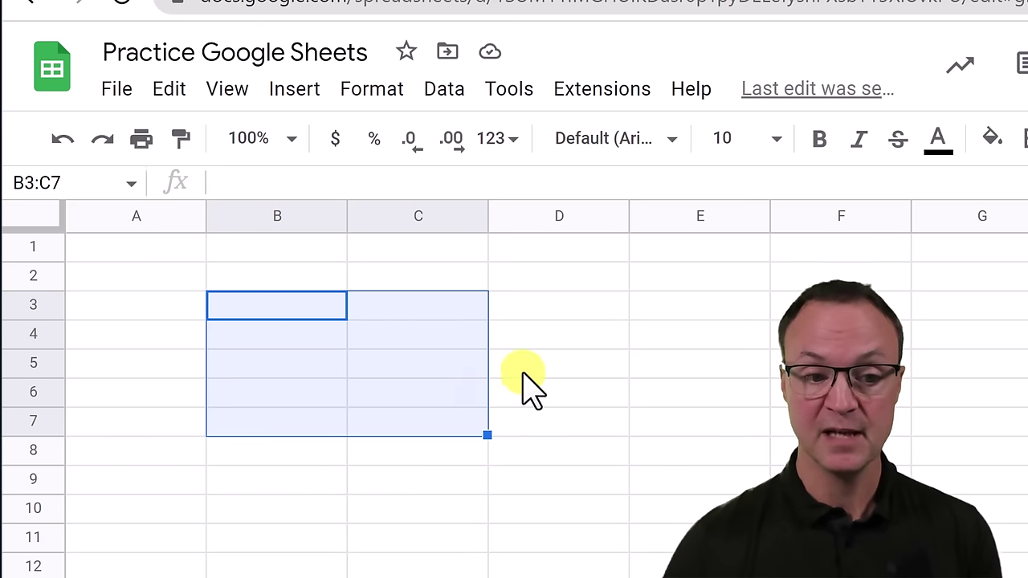
pyautogui.click(519, 347)
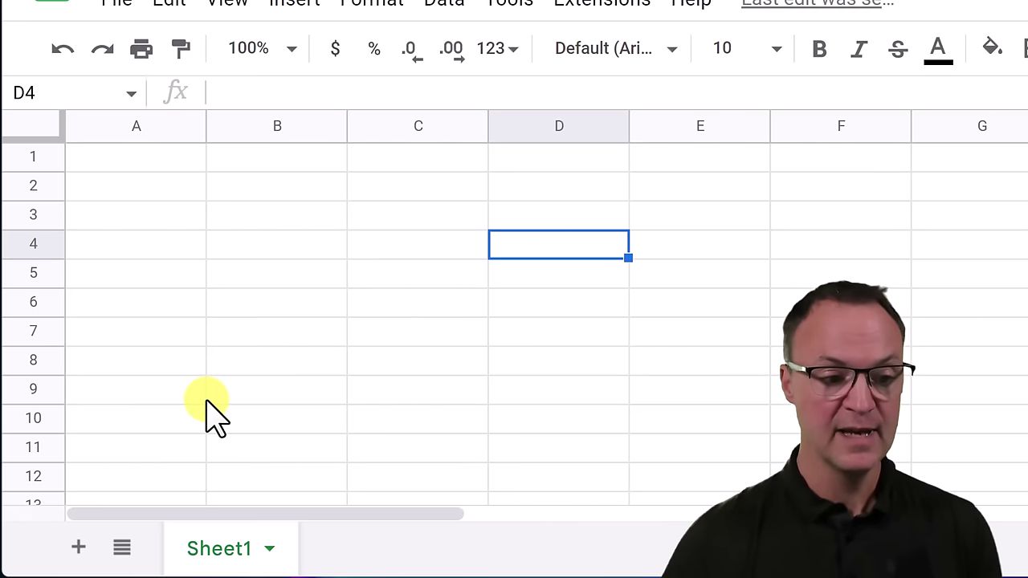
# Add two more sheets to the spreadsheet, switching back and forth between Sheet1 and the first new sheet before adding the second.
pyautogui.click(78, 550)
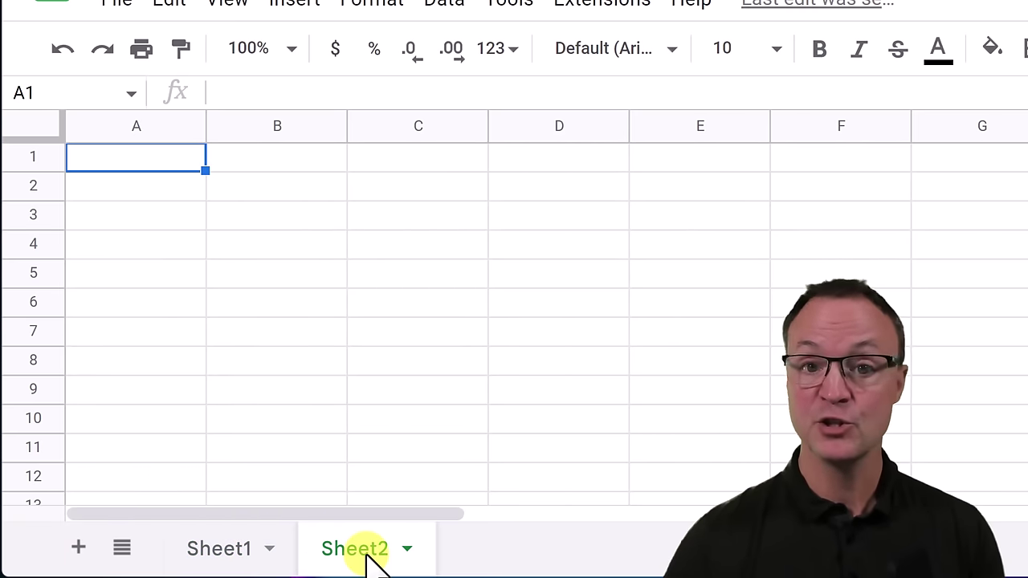
pyautogui.click(239, 561)
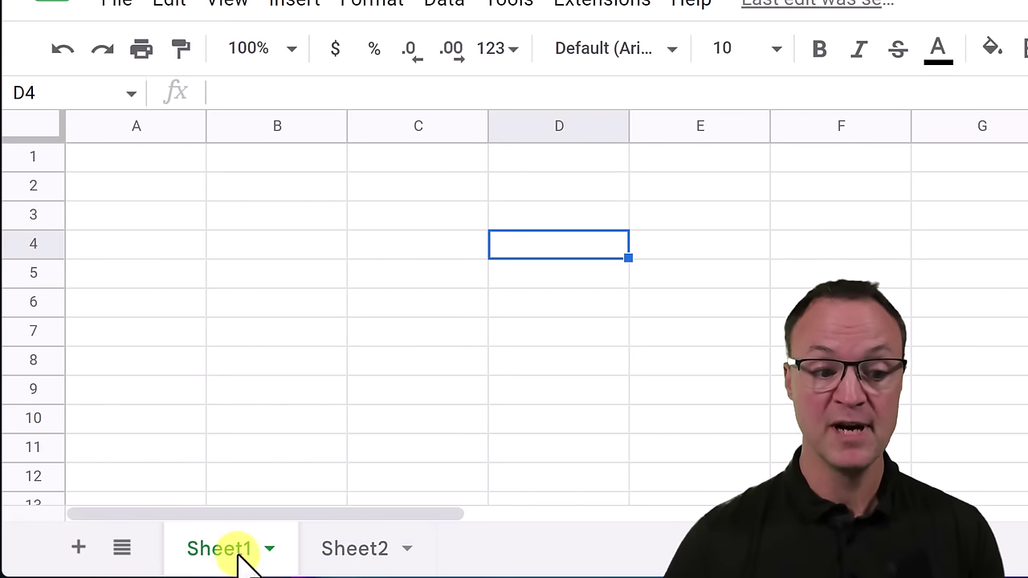
pyautogui.click(372, 562)
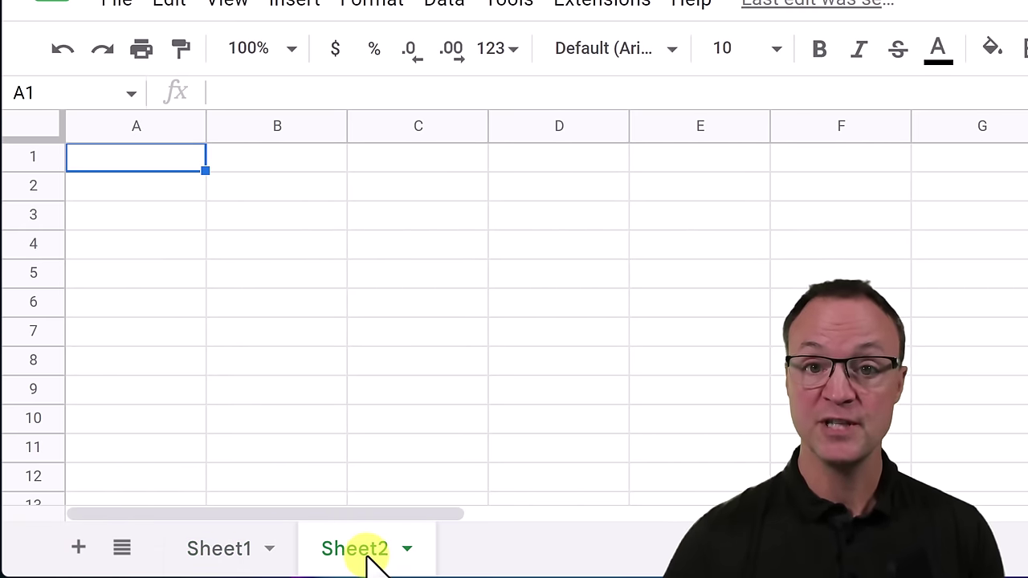
pyautogui.click(236, 562)
pyautogui.click(357, 562)
pyautogui.click(233, 562)
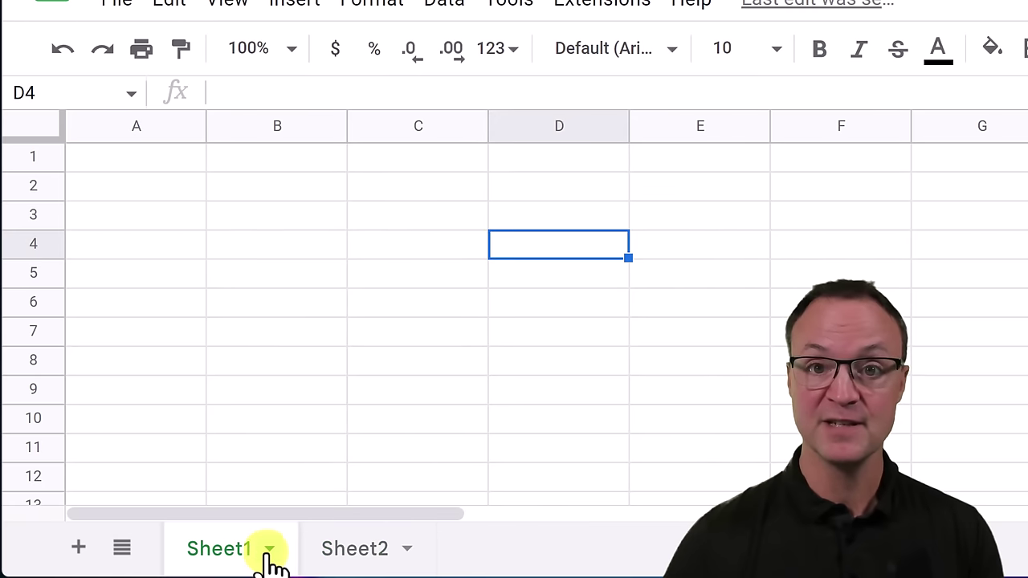
pyautogui.click(361, 562)
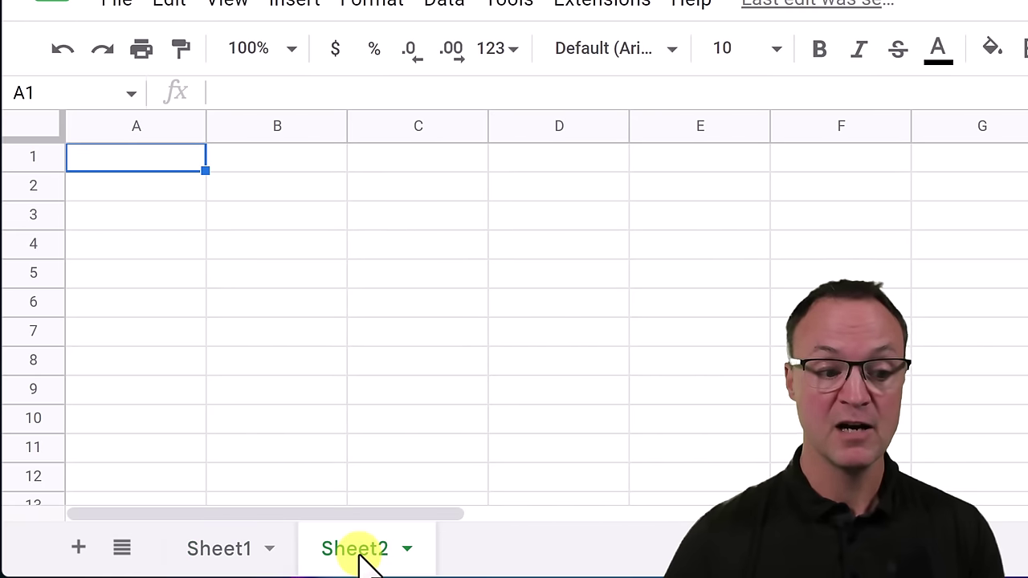
pyautogui.click(78, 548)
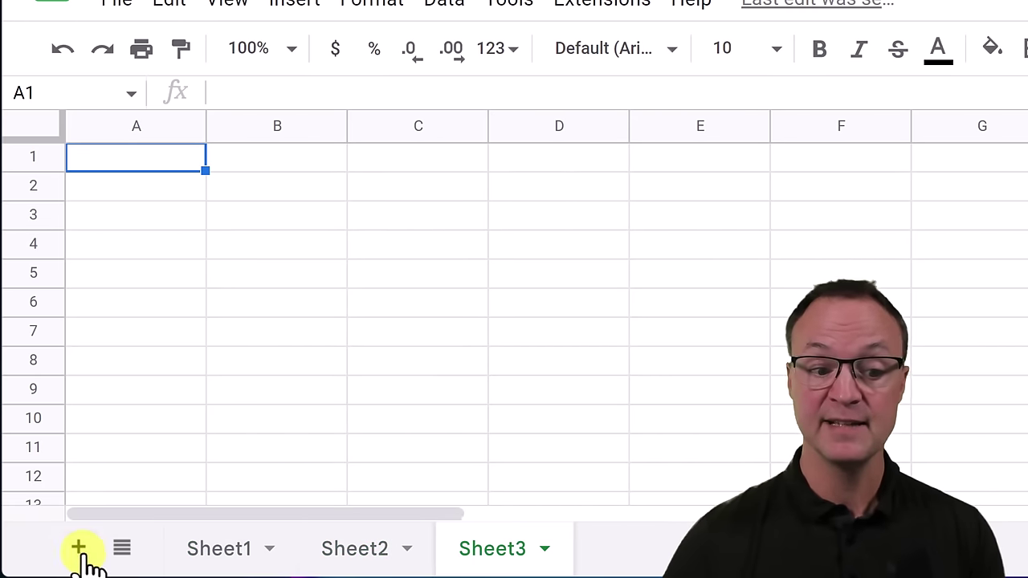
# Rename Sheet2 as Name and move it to after Sheet3.
pyautogui.click(377, 562)
pyautogui.doubleClick(378, 560)
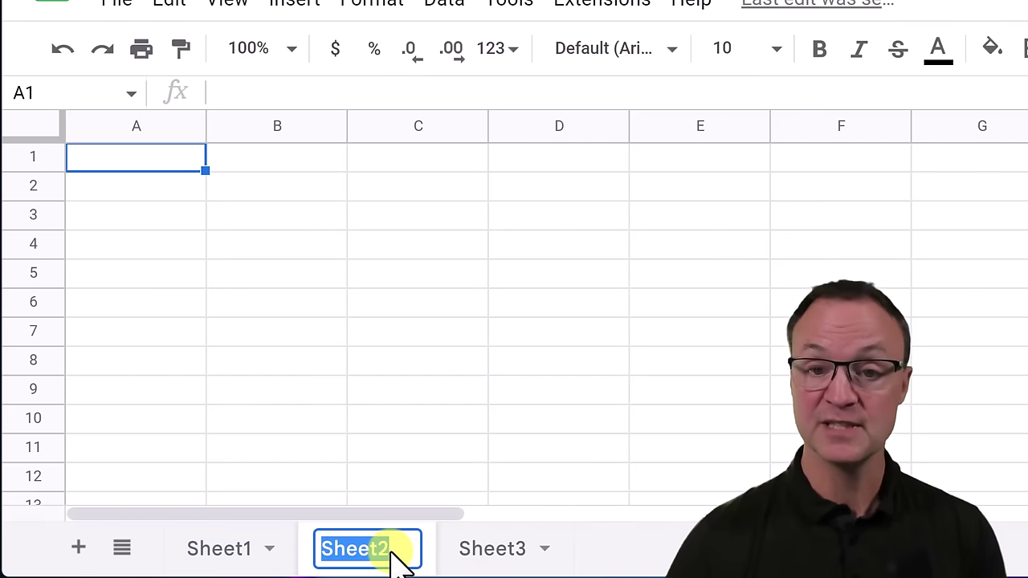
pyautogui.click(408, 561)
pyautogui.press('BackSpace')
pyautogui.press('BackSpace')
pyautogui.press('BackSpace')
pyautogui.press('BackSpace')
pyautogui.press('BackSpace')
pyautogui.press('BackSpace')
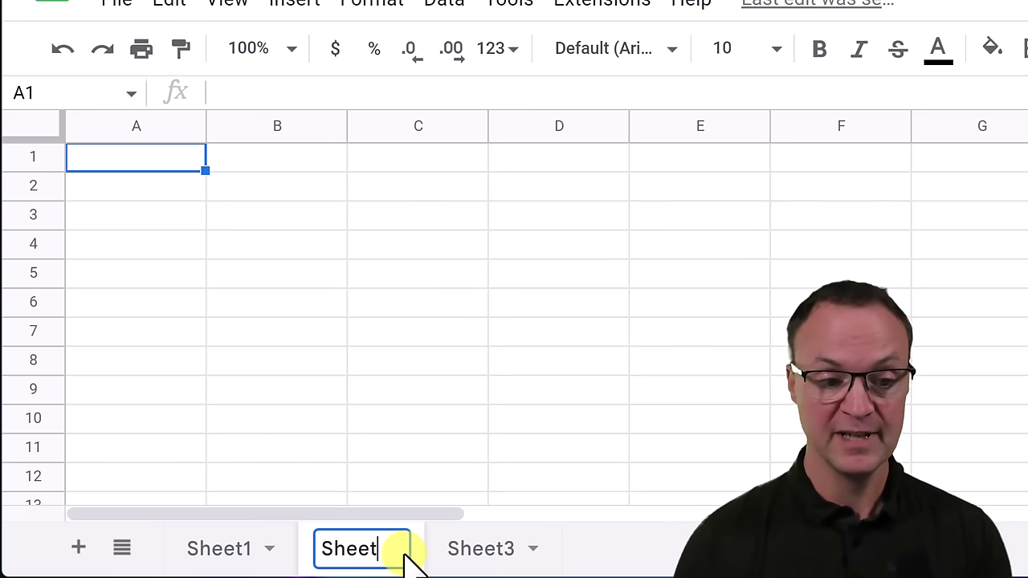
pyautogui.write('Name')
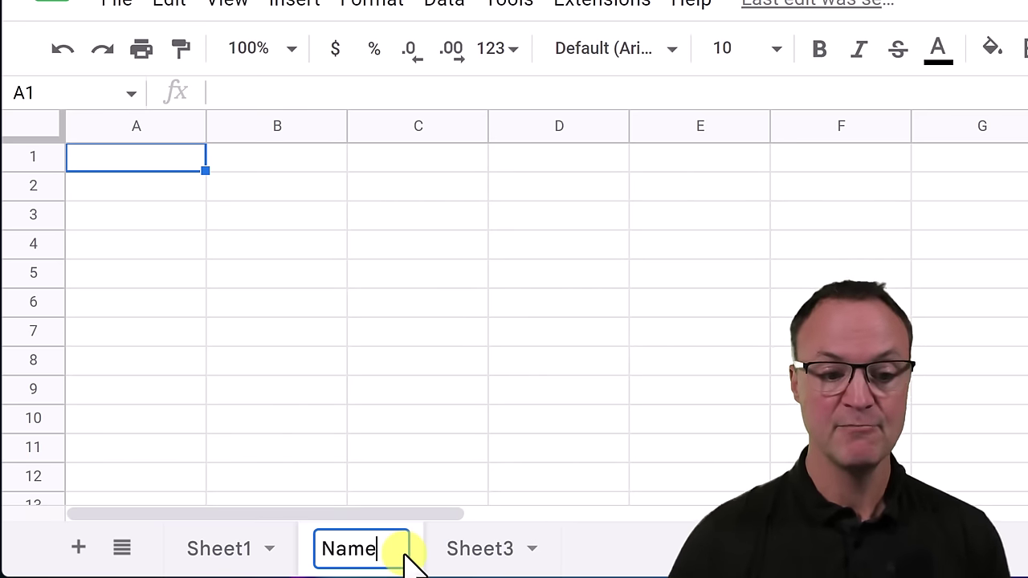
pyautogui.click(619, 557)
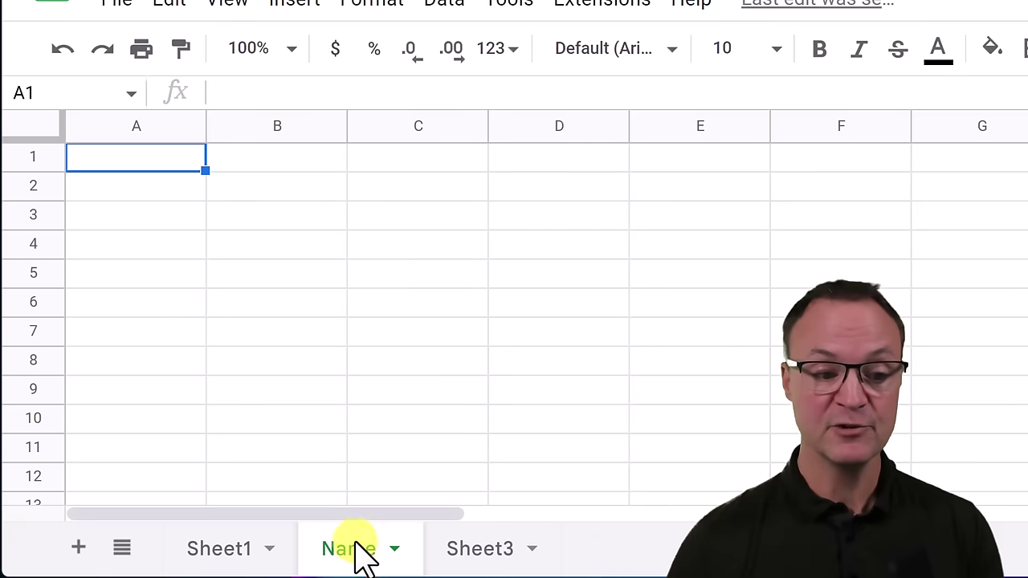
pyautogui.moveTo(361, 557); pyautogui.dragTo(506, 565)
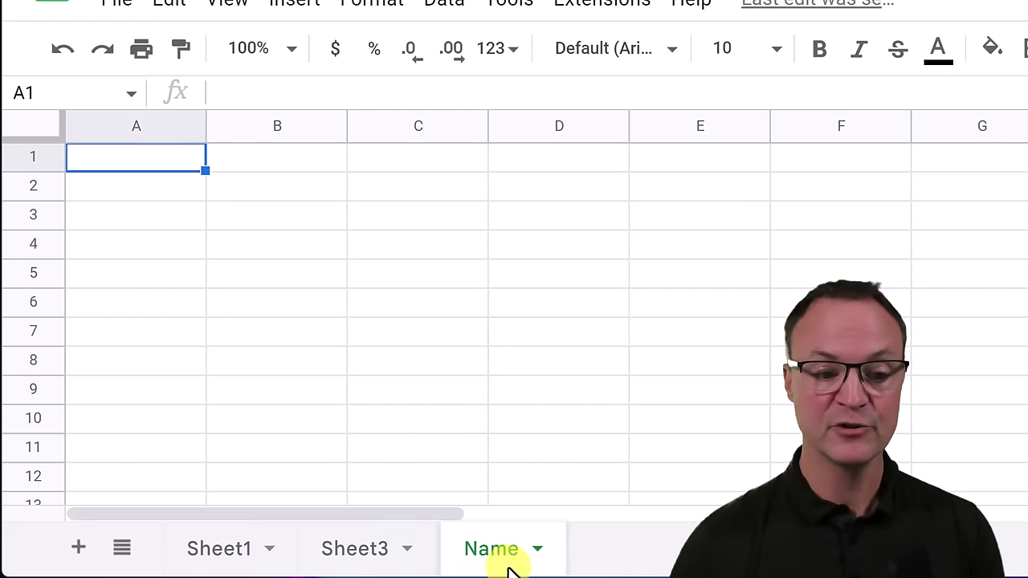
# Change the color of the Sheet3 tab to red.
pyautogui.click(411, 551)
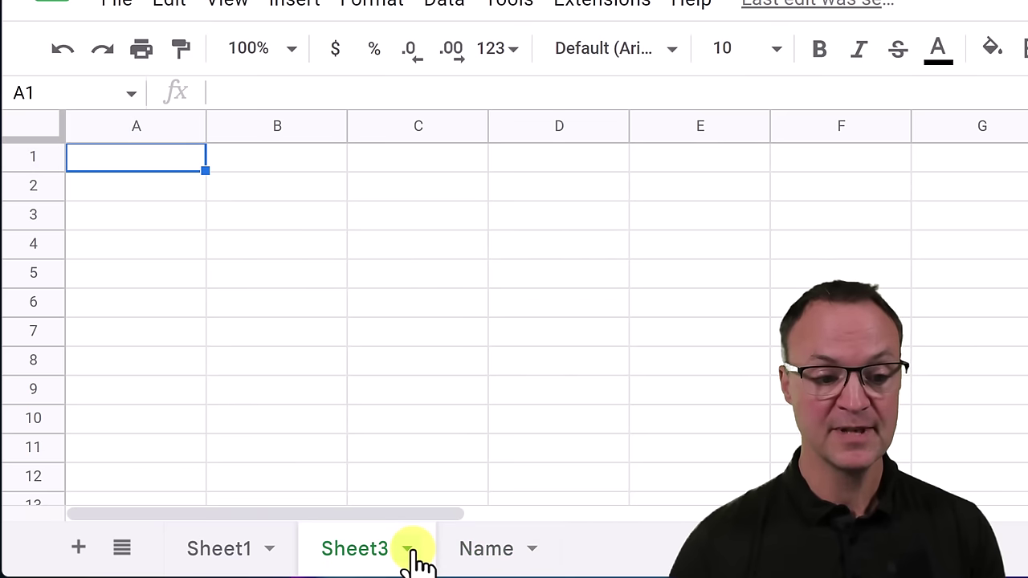
pyautogui.click(408, 550)
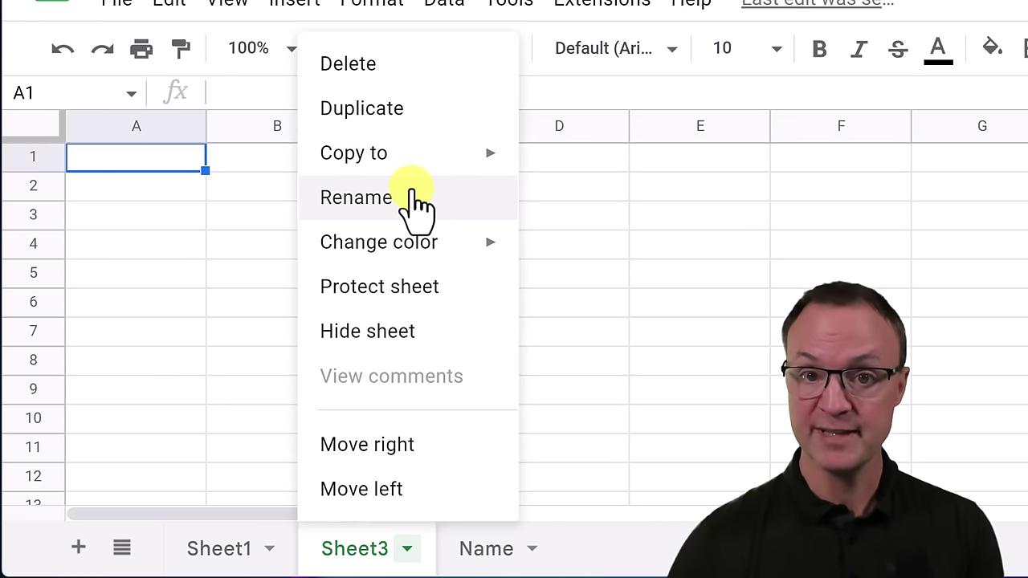
pyautogui.moveTo(449, 255)
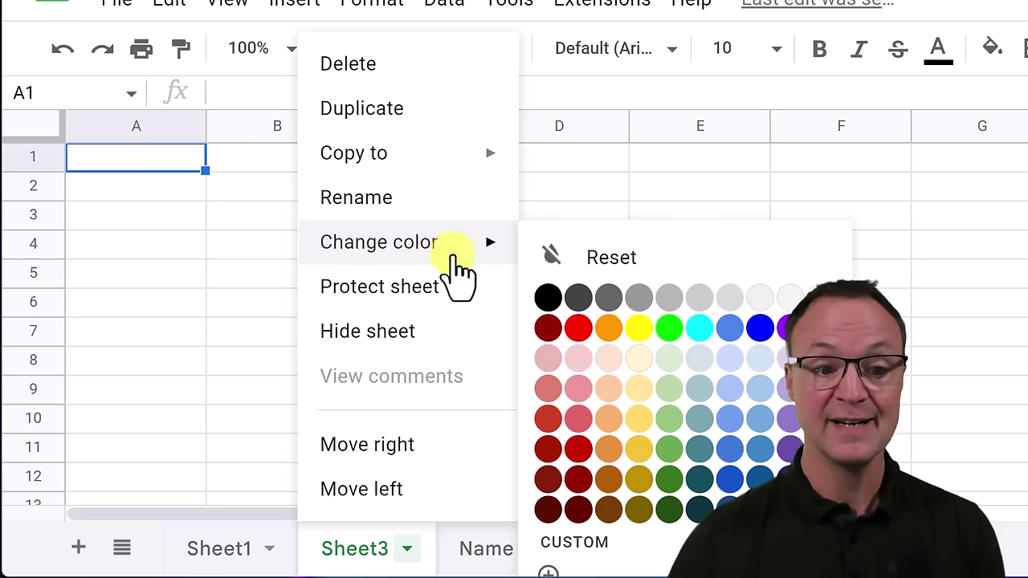
pyautogui.click(577, 329)
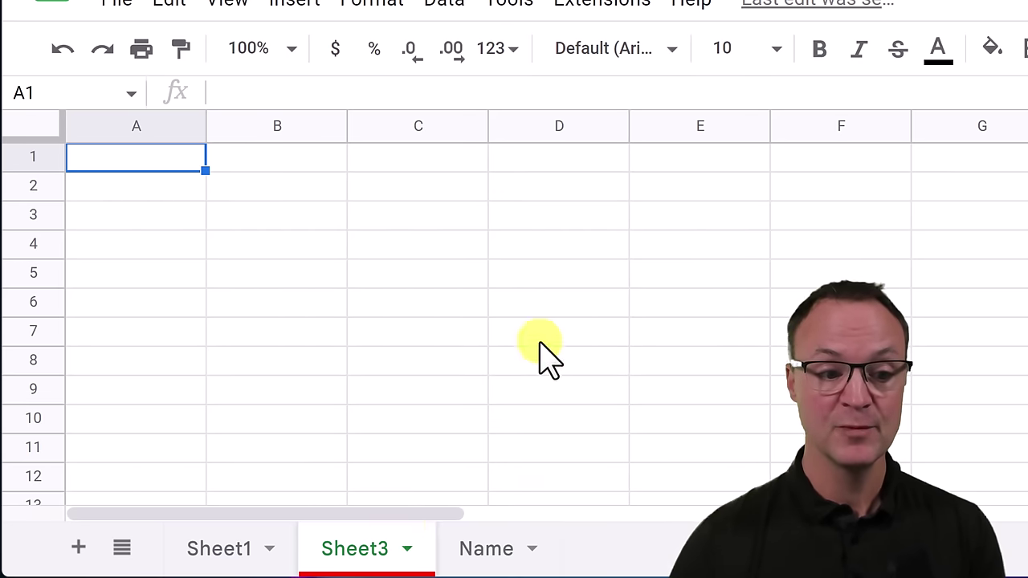
# Delete Sheet3 from the spreadsheet and confirm the deletion.
pyautogui.click(408, 550)
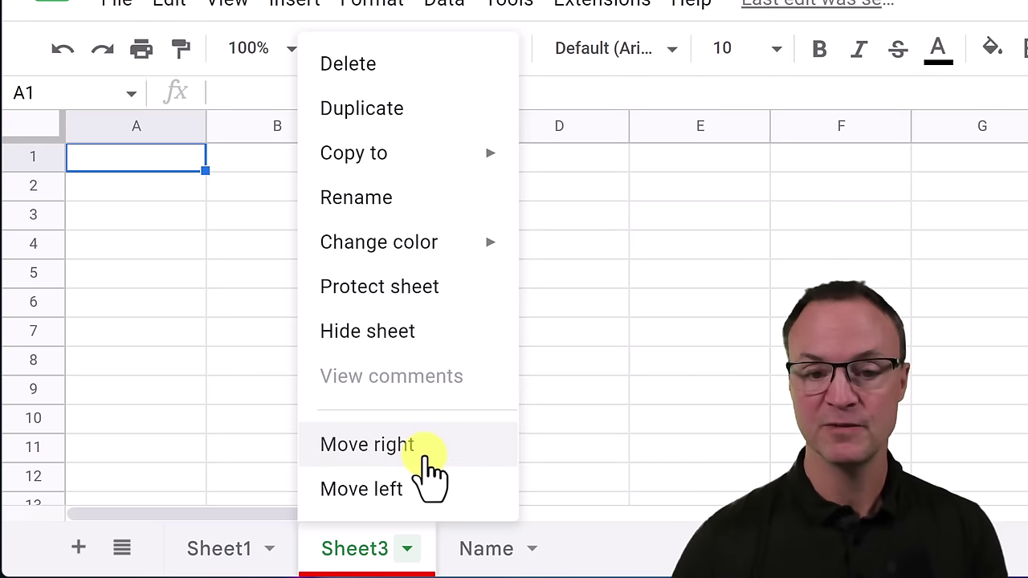
pyautogui.click(606, 554)
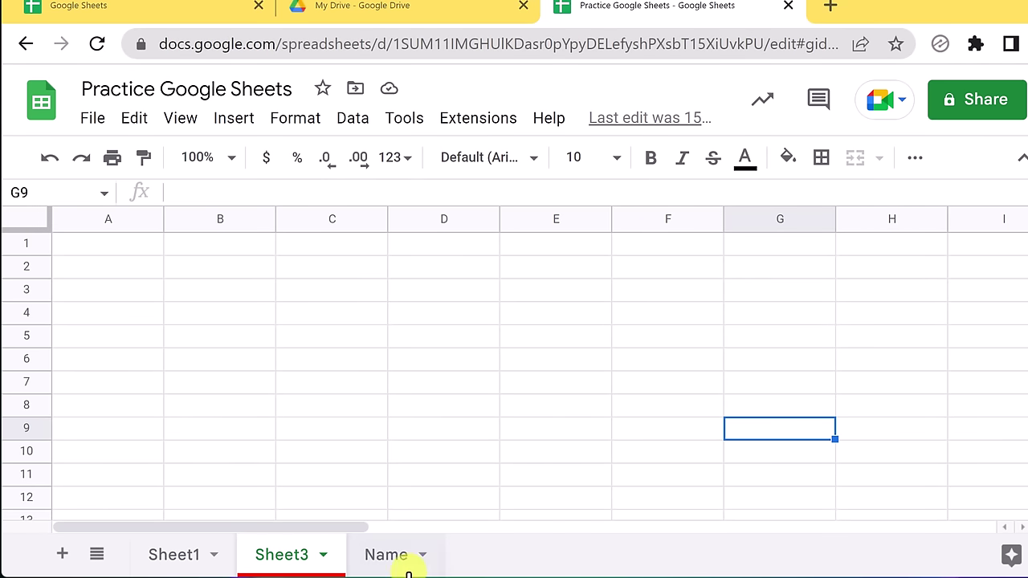
pyautogui.click(324, 555)
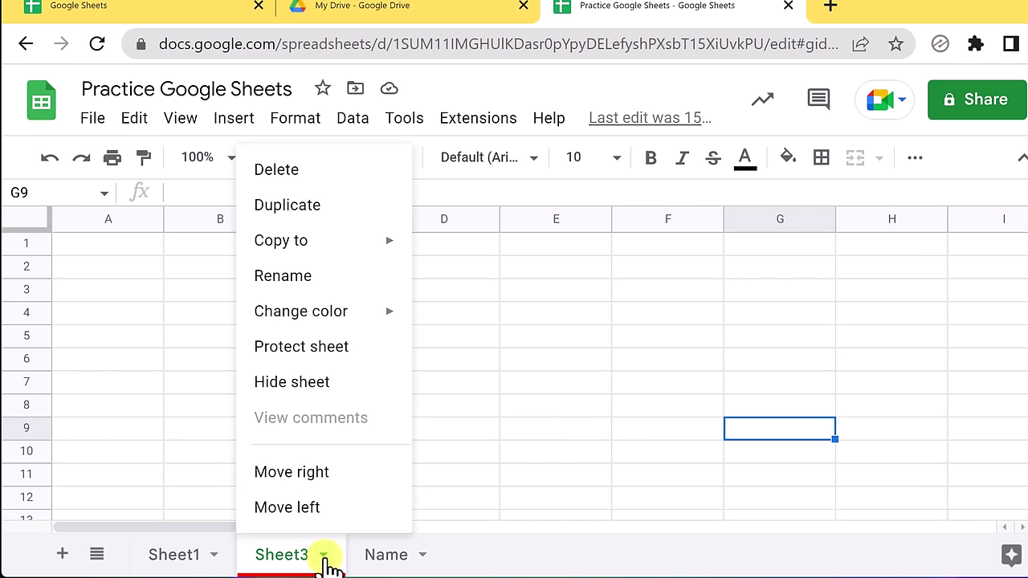
pyautogui.click(313, 177)
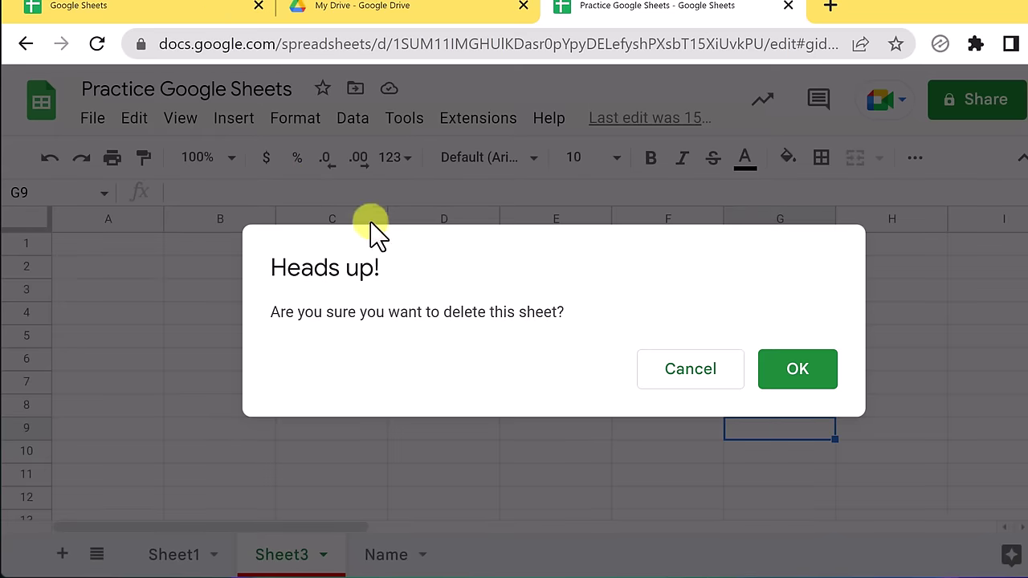
pyautogui.click(801, 386)
# Delete the sheet called Name, confirming the removal so that only Sheet1 is left.
pyautogui.click(314, 555)
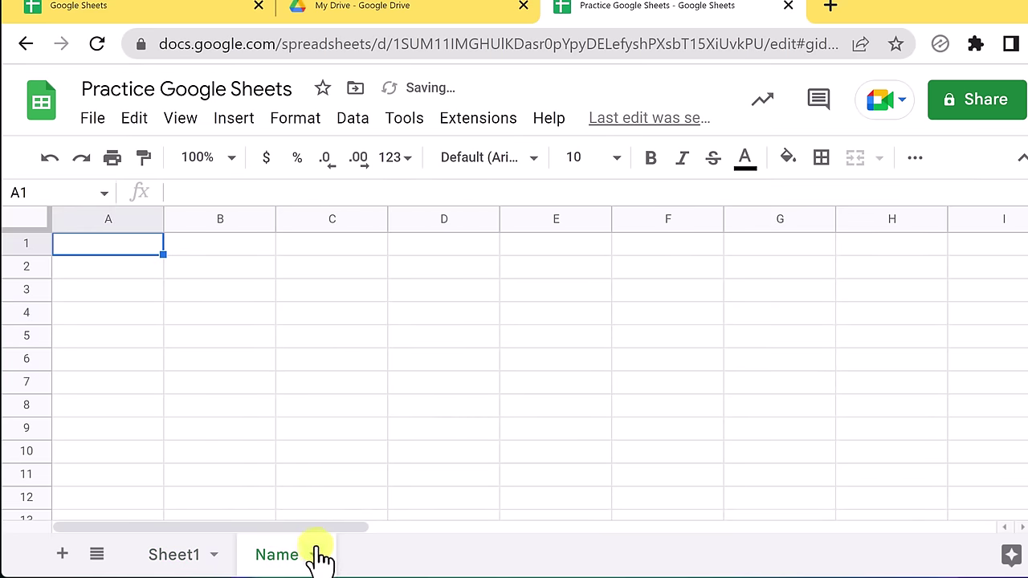
pyautogui.click(314, 555)
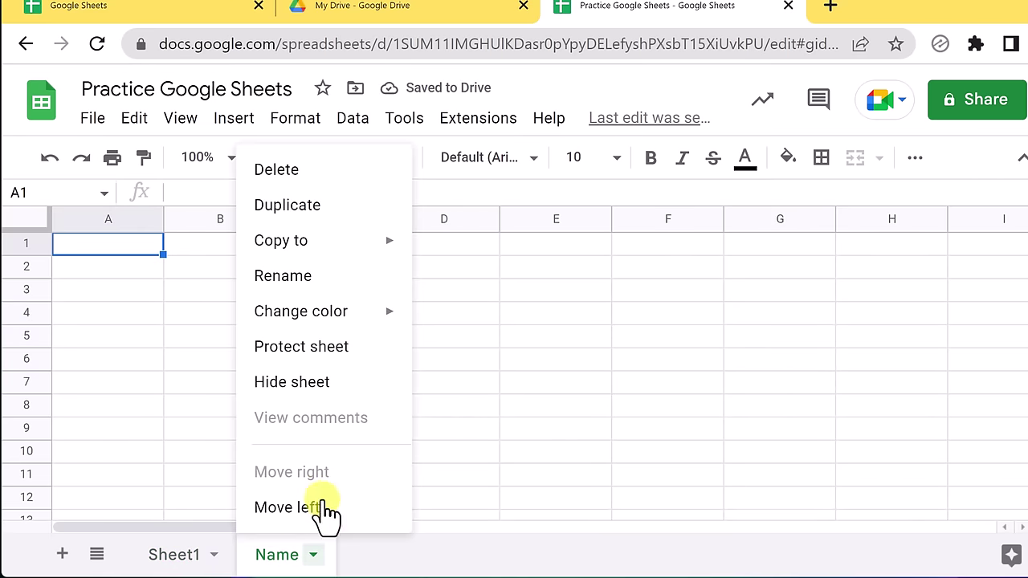
pyautogui.click(328, 178)
pyautogui.click(791, 360)
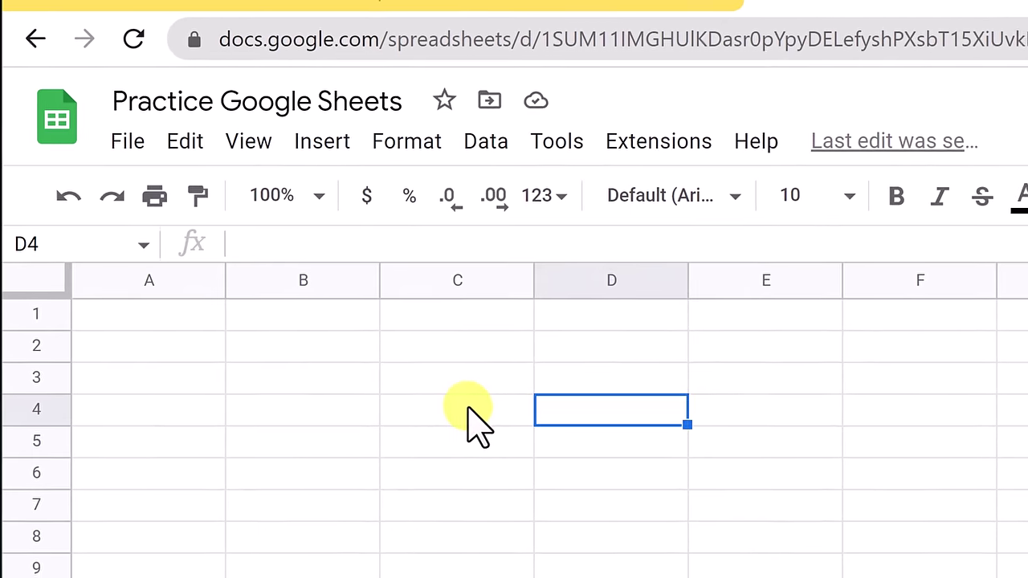
# Enter the text "Hello World!" in cell C2 and commit it by selecting cell B2.
pyautogui.click(450, 355)
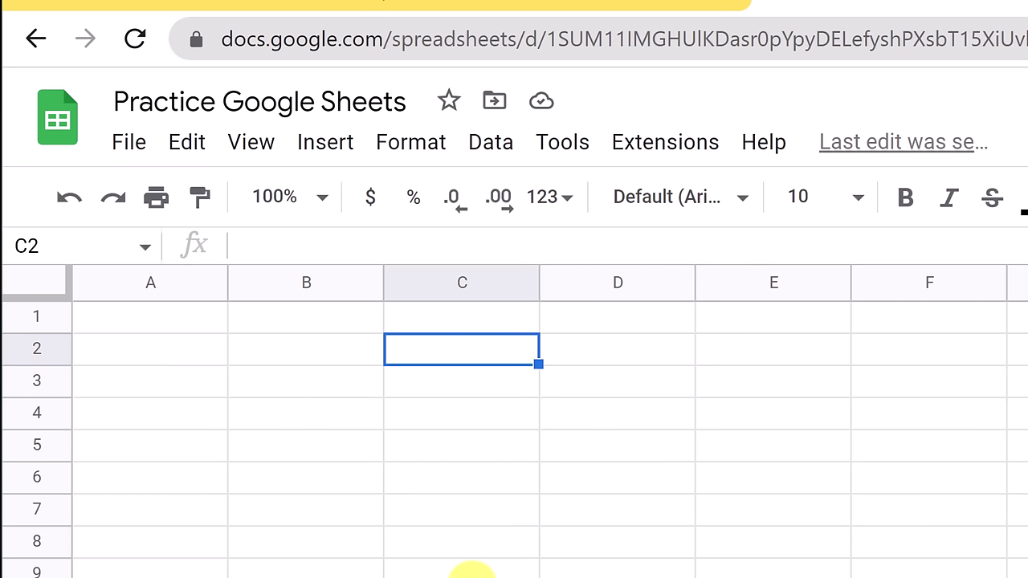
pyautogui.write('Hello World!')
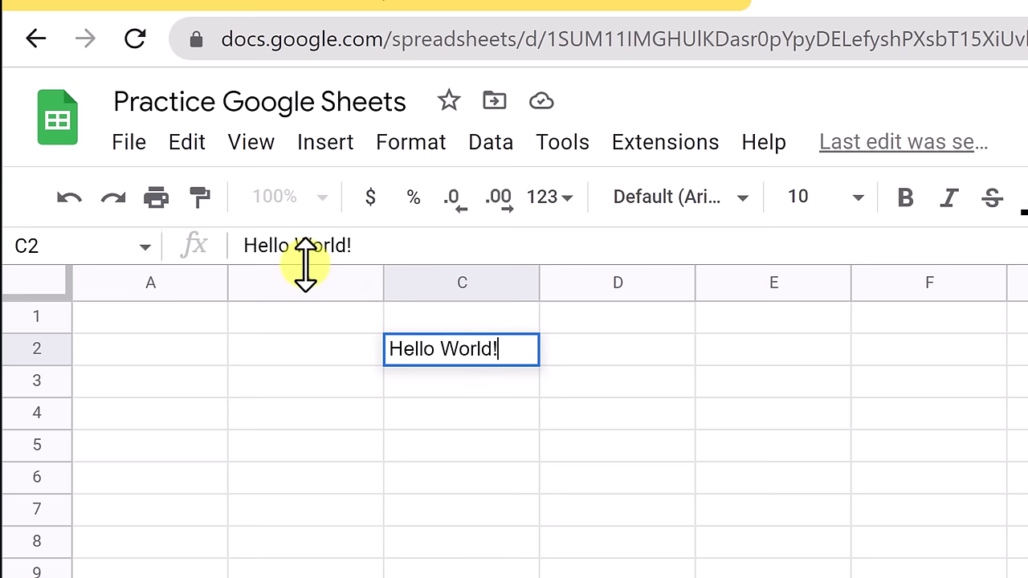
pyautogui.click(309, 371)
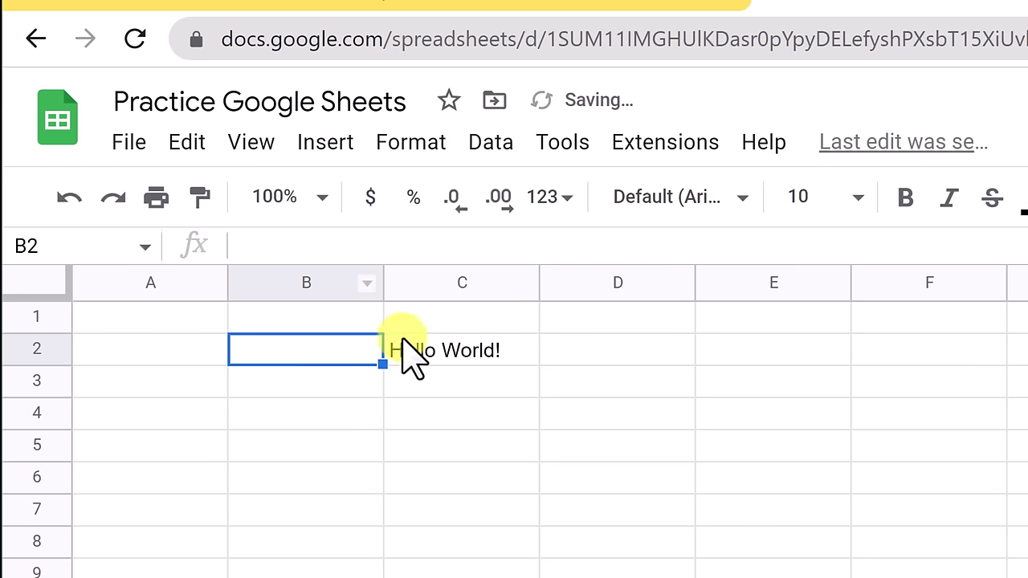
# Shorten the text of cell C2 to "Hello" in the formula bar and commit it by selecting cell B2.
pyautogui.click(426, 350)
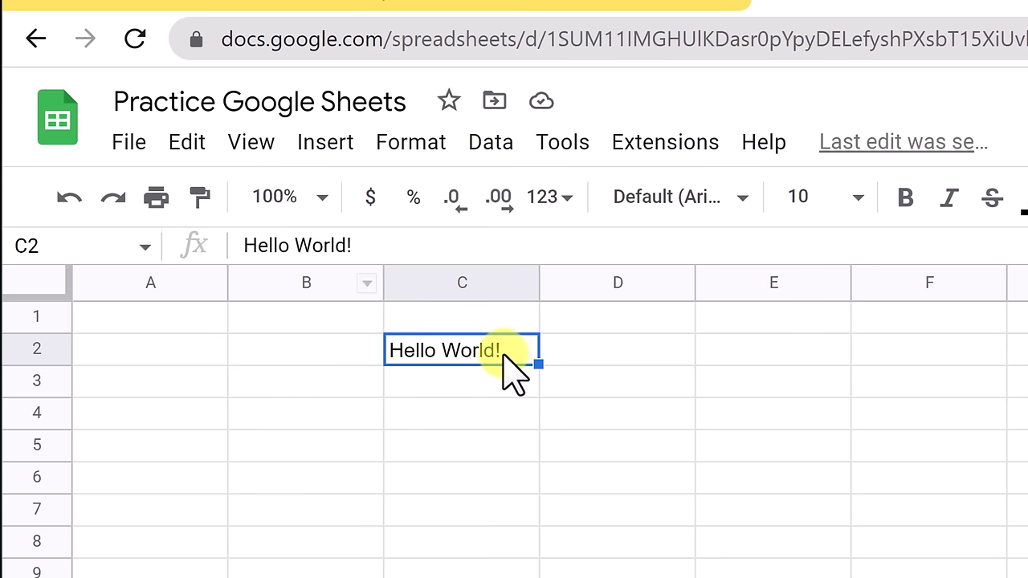
pyautogui.click(374, 245)
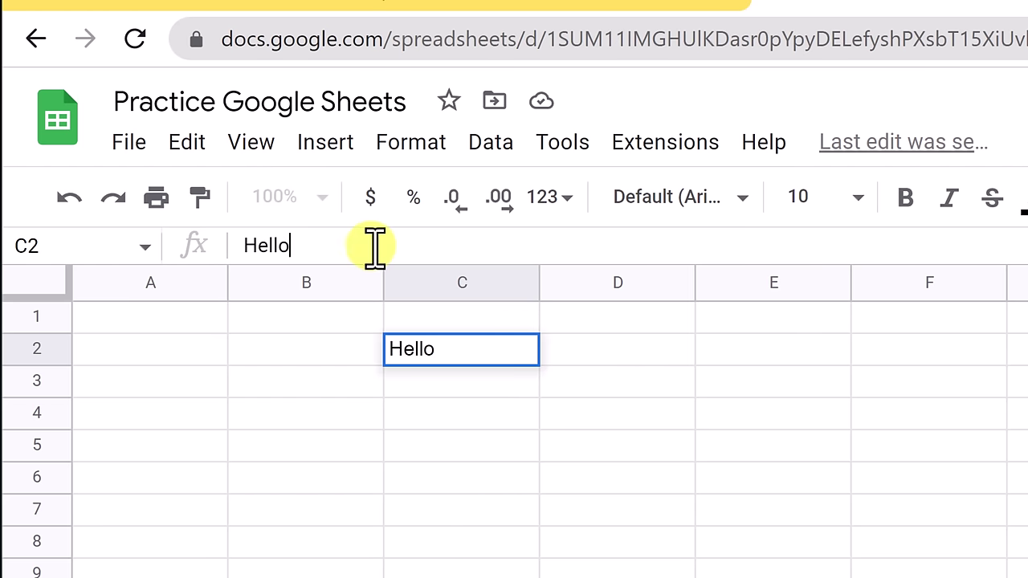
pyautogui.click(309, 346)
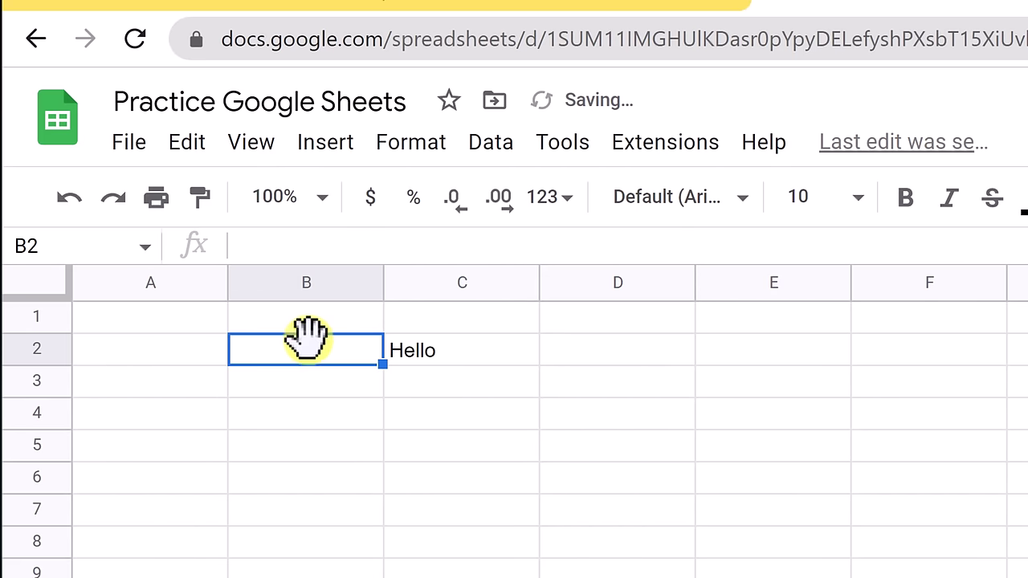
# Overwrite the content of cell C2 with "Wo" and undo that replacement.
pyautogui.click(439, 355)
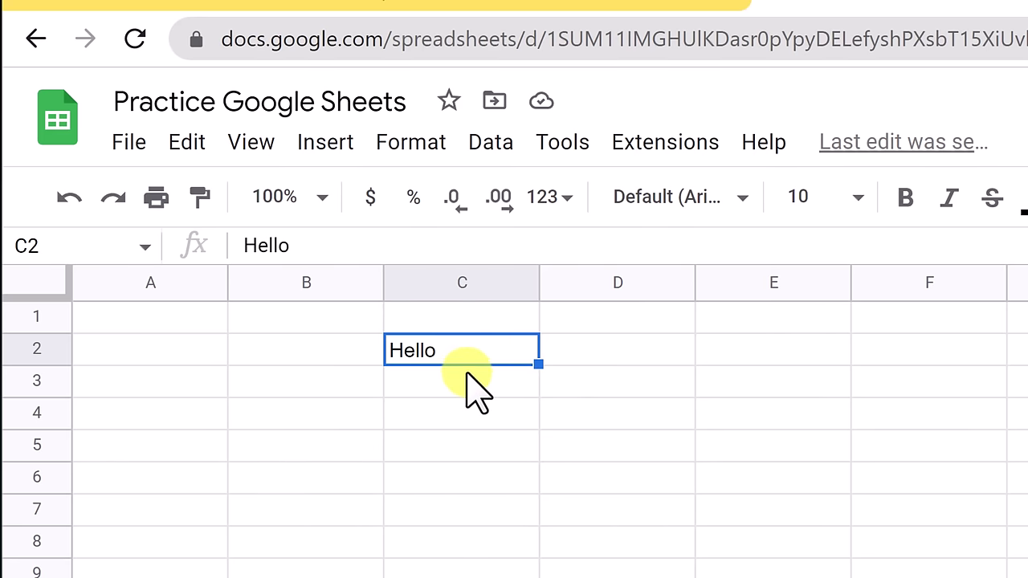
pyautogui.write('Wo')
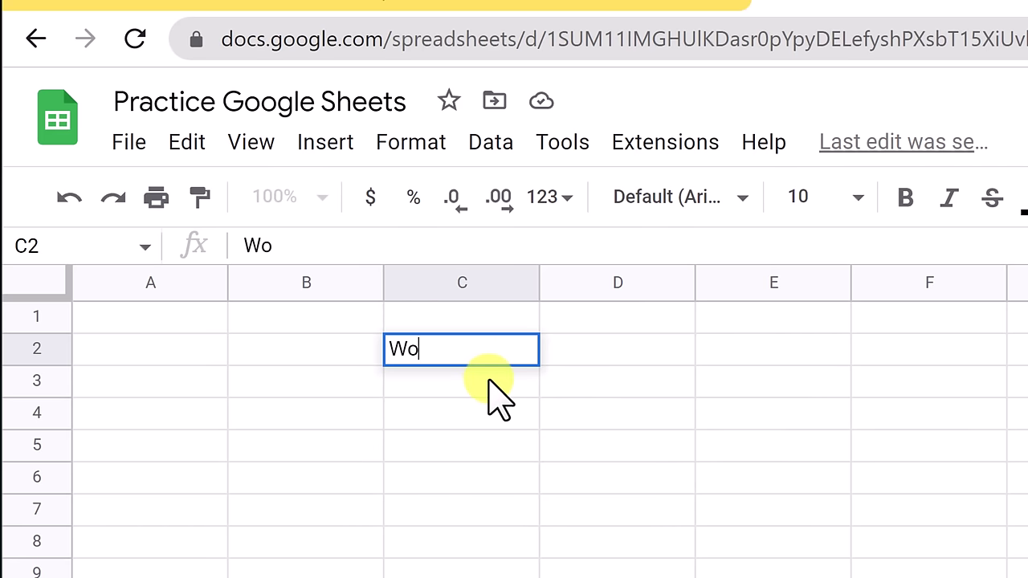
pyautogui.press('Return')
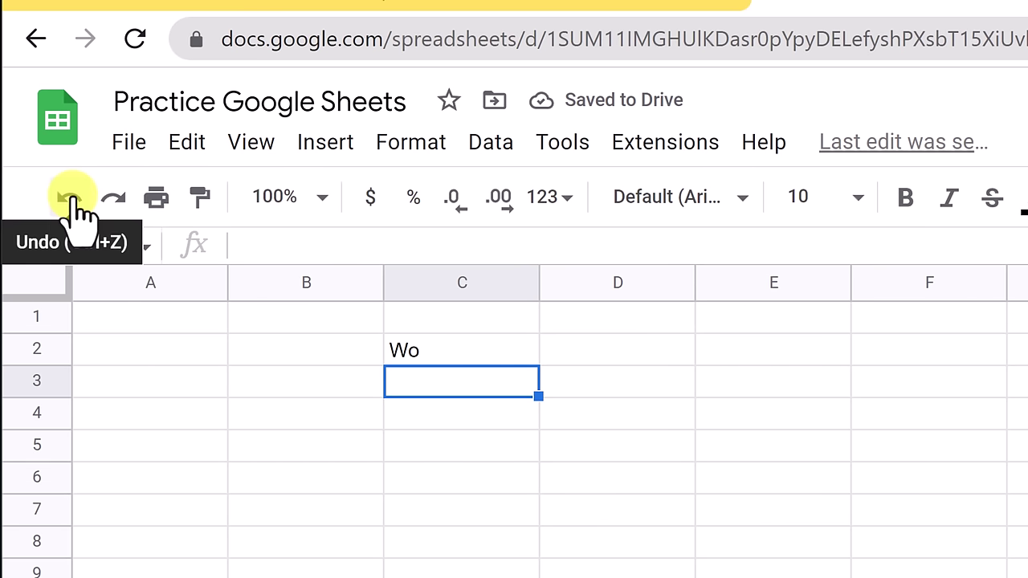
pyautogui.click(71, 199)
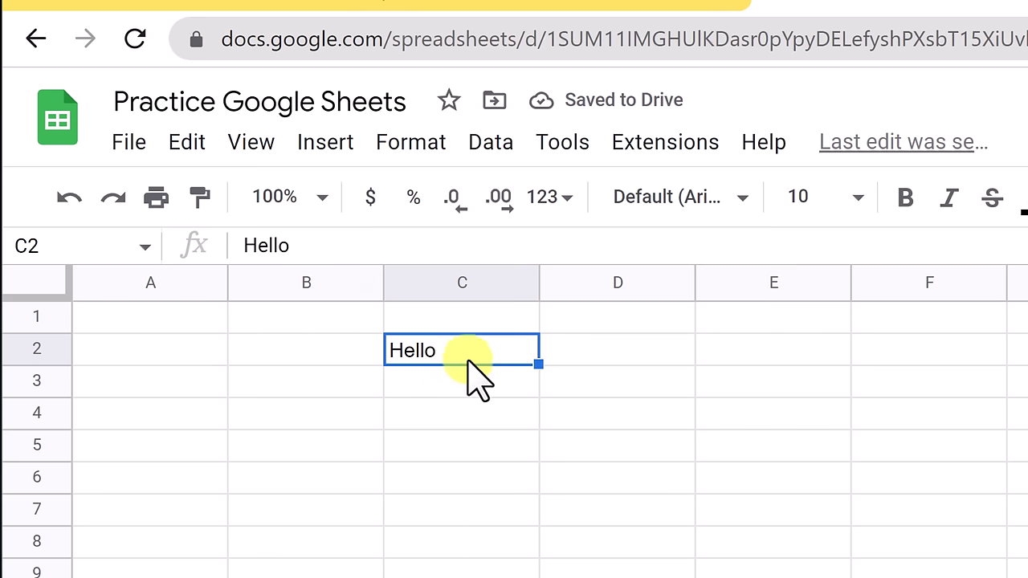
# Edit cell C2 in place, appending "World" so that it reads "Hello World".
pyautogui.doubleClick(472, 355)
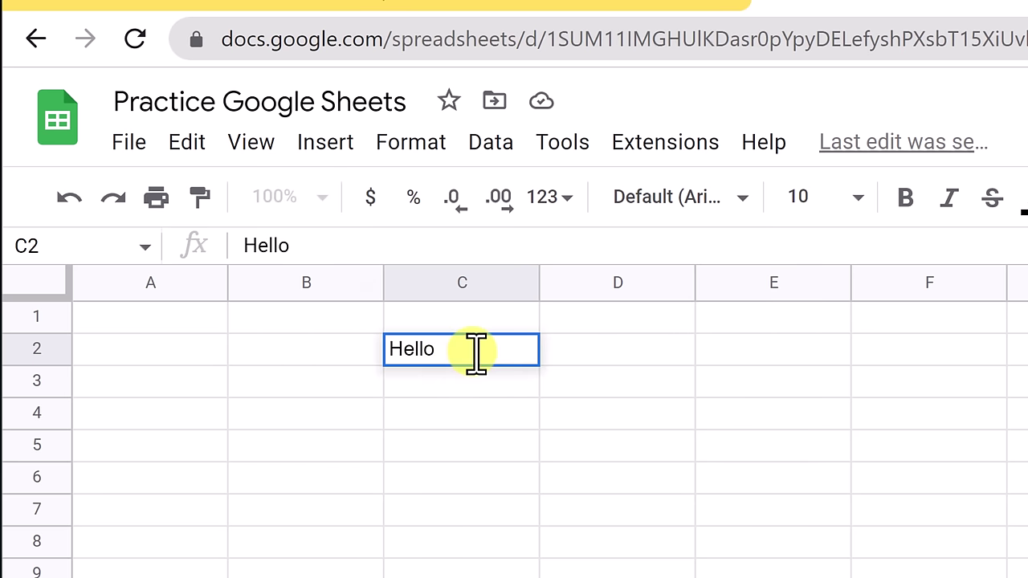
pyautogui.write('World')
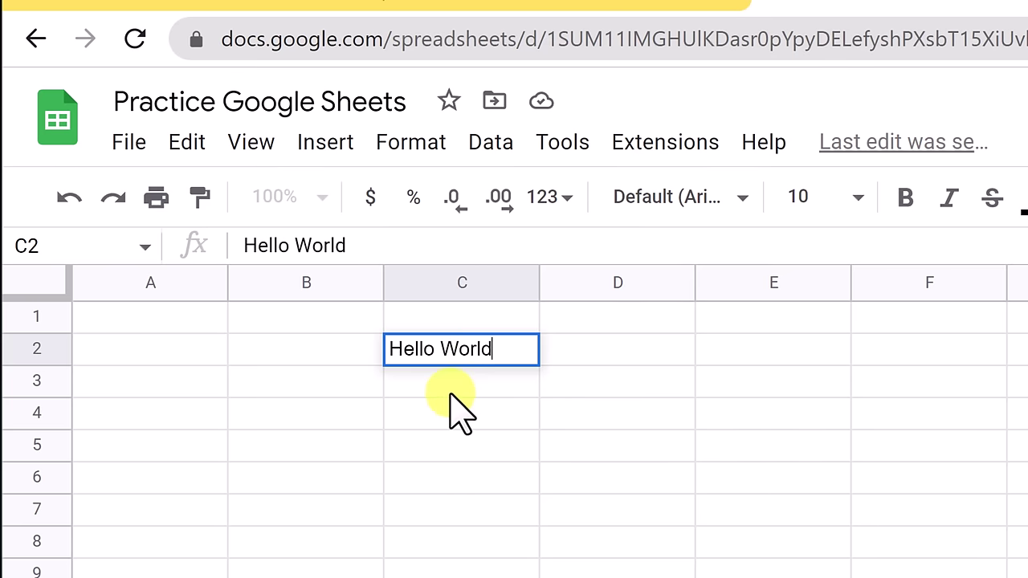
pyautogui.press('Return')
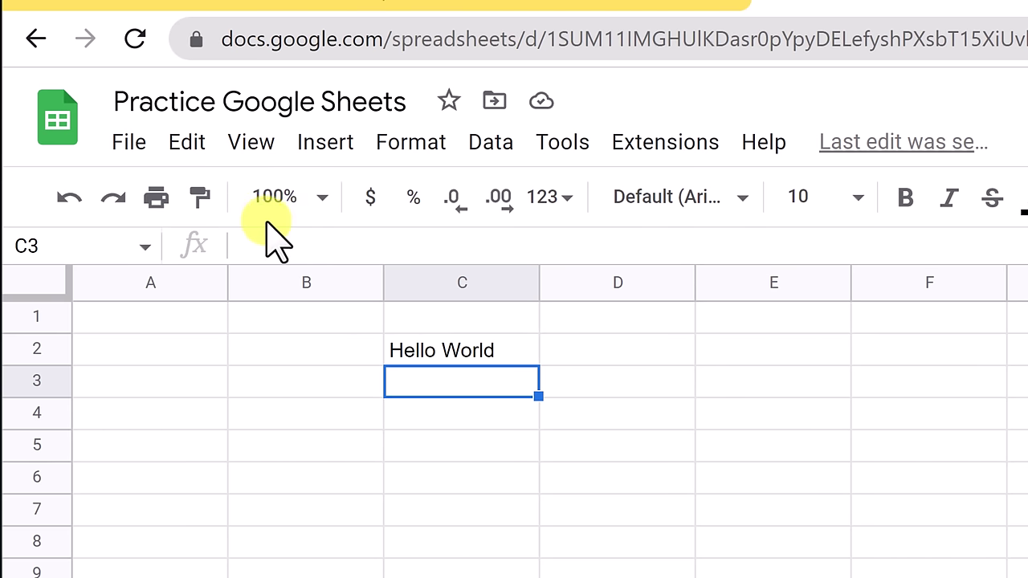
# Zoom the sheet to 150% and clear the contents of cell C2.
pyautogui.click(321, 203)
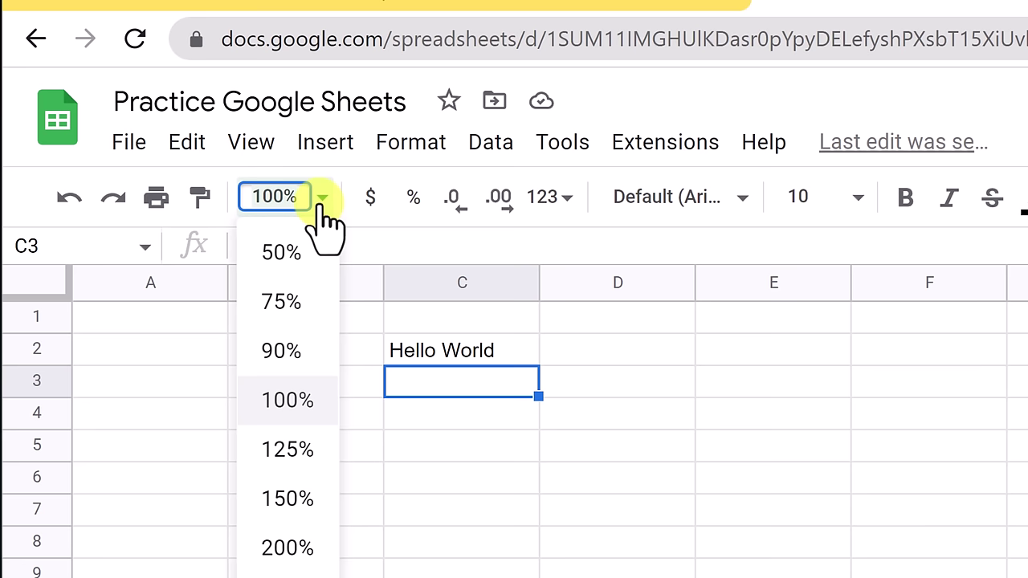
pyautogui.click(291, 491)
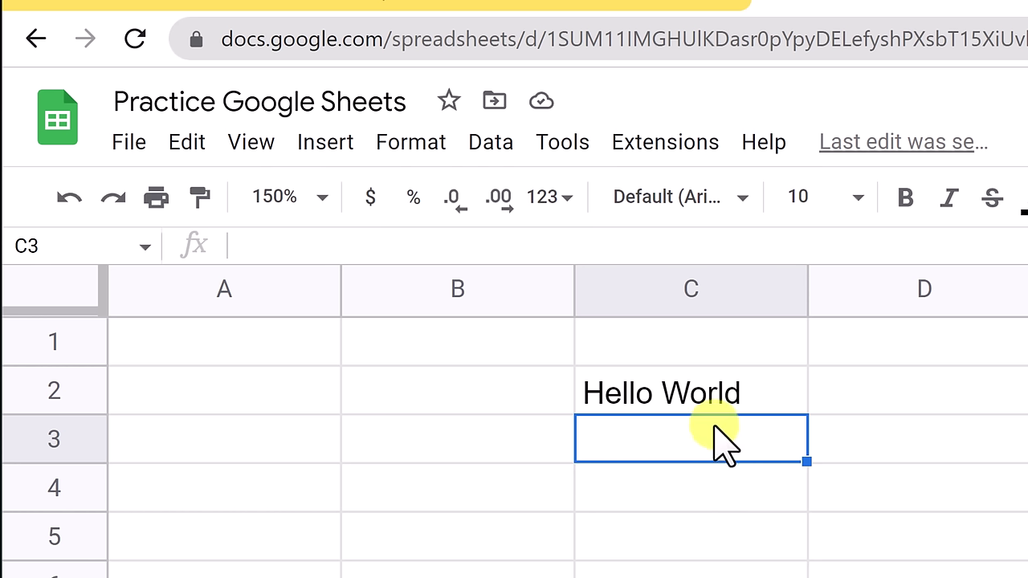
pyautogui.click(652, 394)
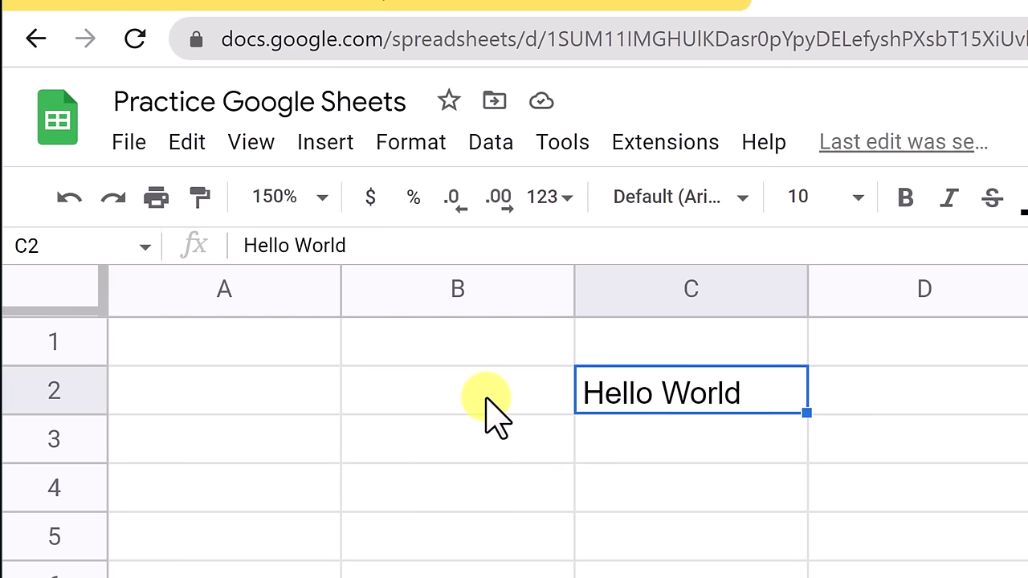
pyautogui.press('Delete')
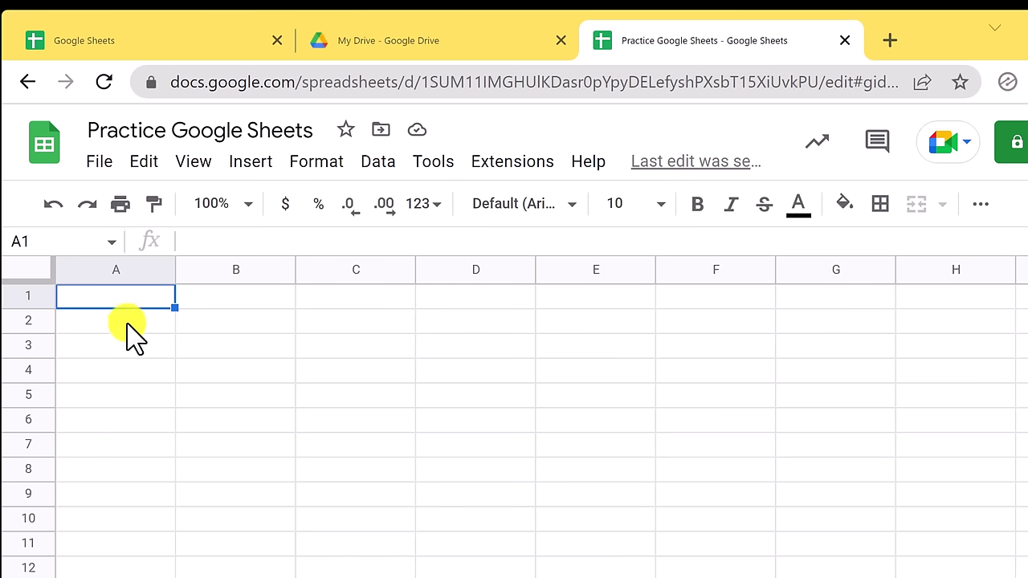
# Enter the column headers Rank in cell A1 and Title in cell B1, moving on to cell C1.
pyautogui.write('Ta')
pyautogui.press('BackSpace')
pyautogui.press('BackSpace')
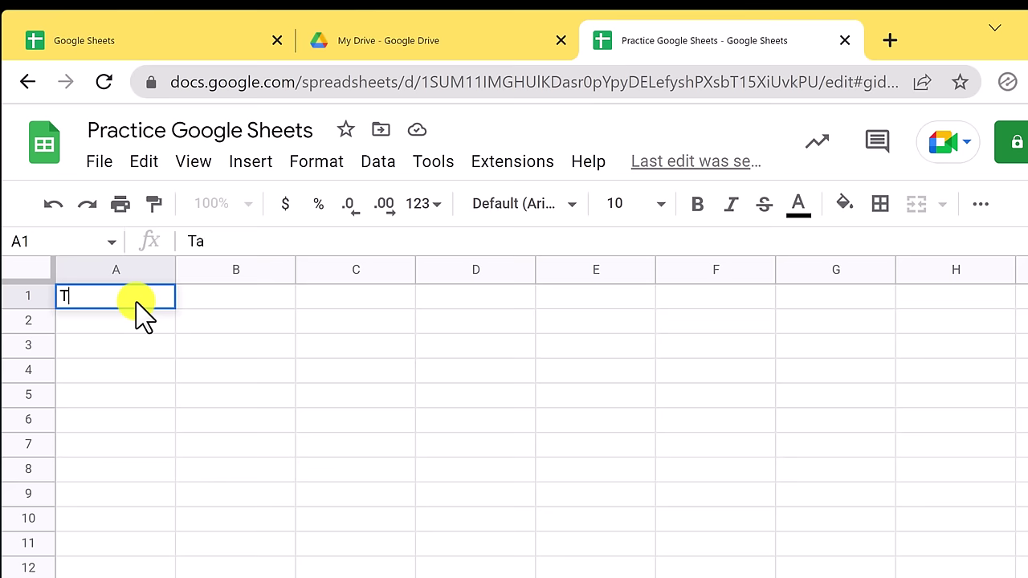
pyautogui.write('Rank')
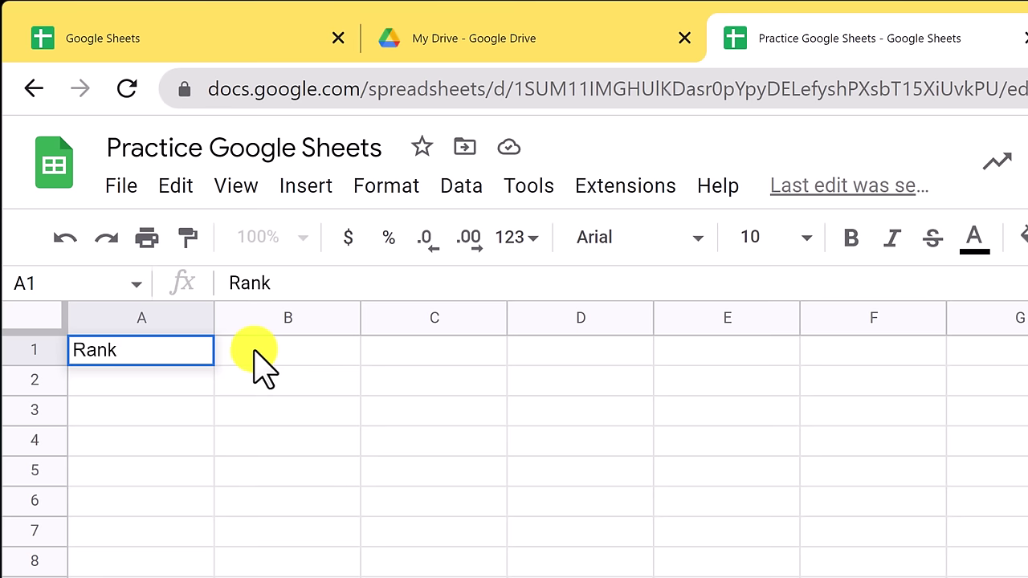
pyautogui.click(255, 352)
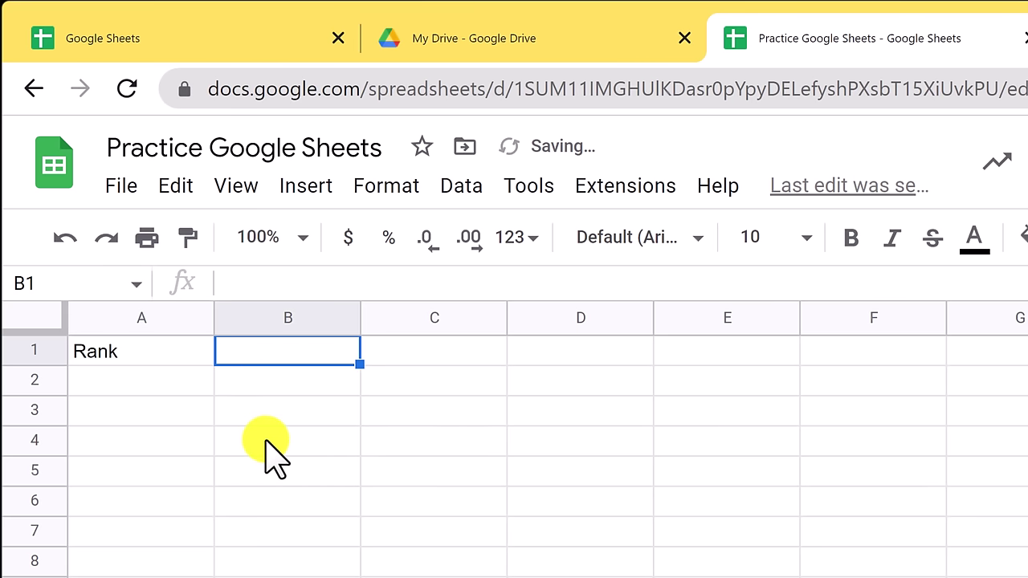
pyautogui.write('Title')
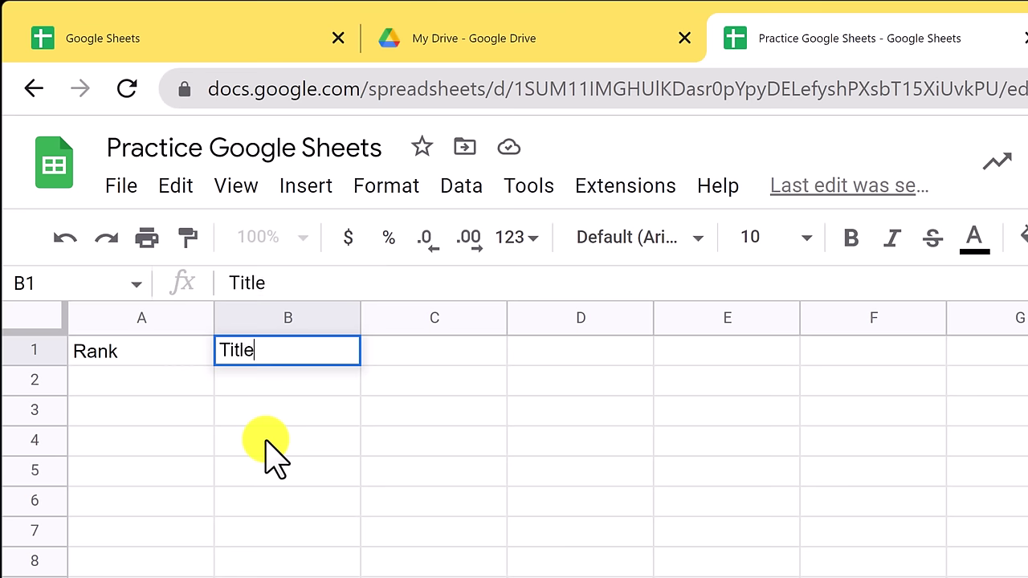
pyautogui.press('Tab')
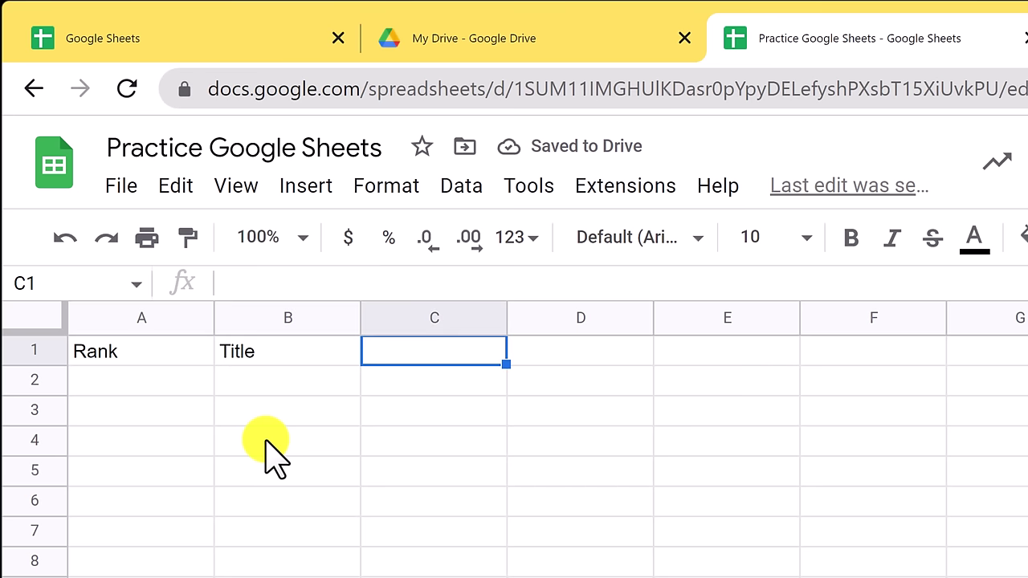
# Enter the column header "Adj. Lifetime Gross" in cell C1 and move on to cell D1.
pyautogui.write('Adj.')
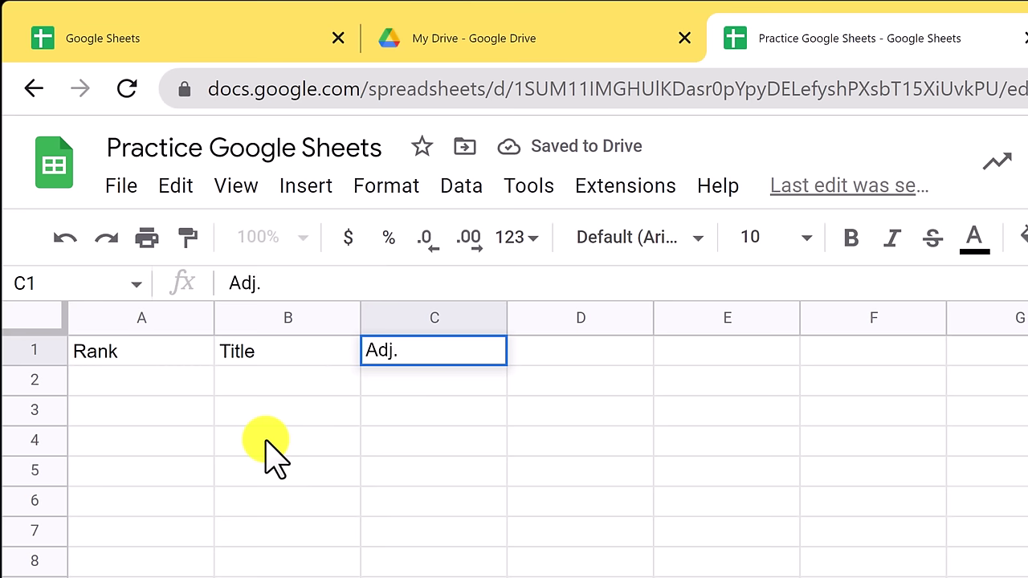
pyautogui.write(' Lief')
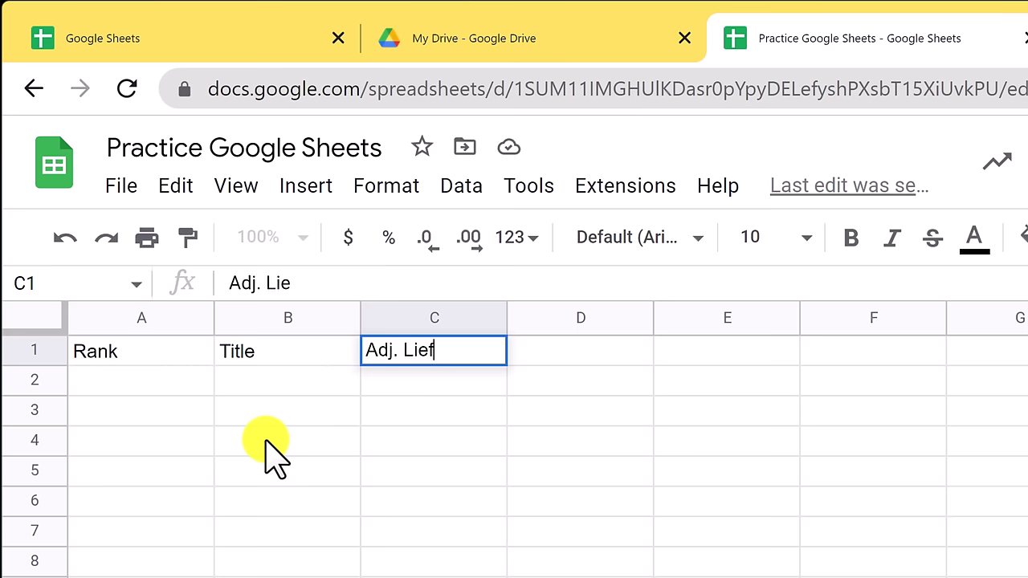
pyautogui.press('BackSpace')
pyautogui.press('BackSpace')
pyautogui.write('feti')
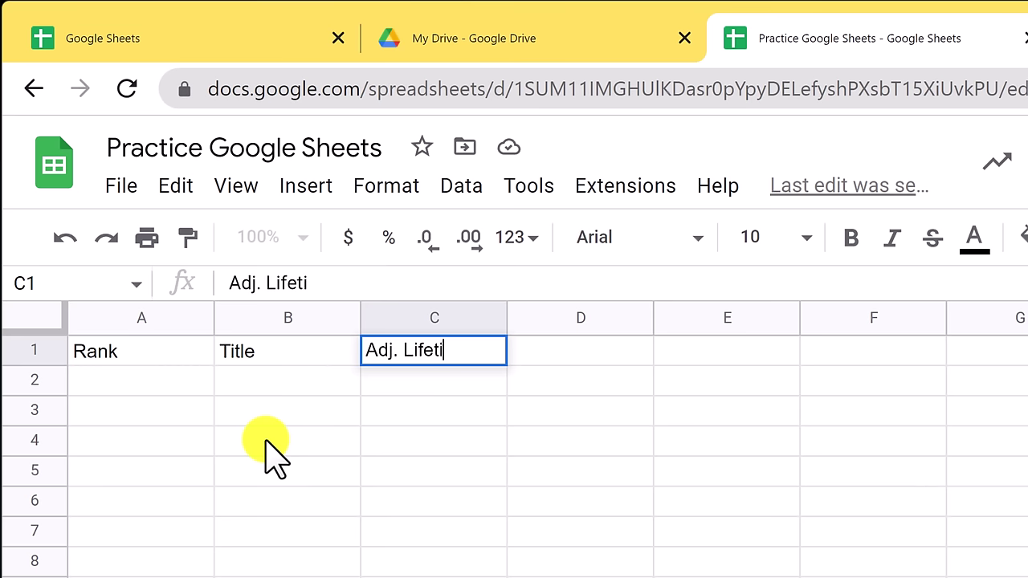
pyautogui.write('me Gros')
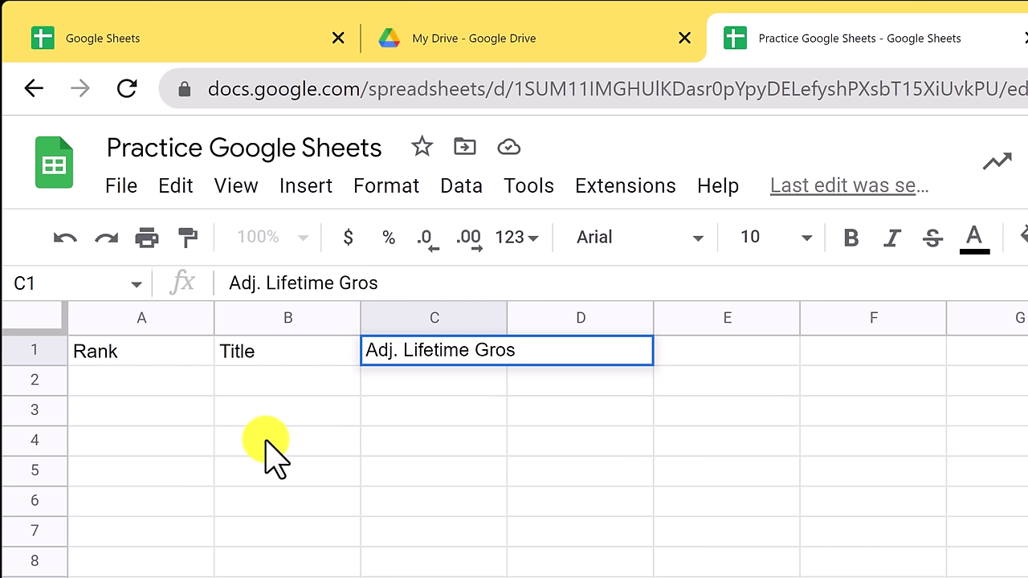
pyautogui.write('s')
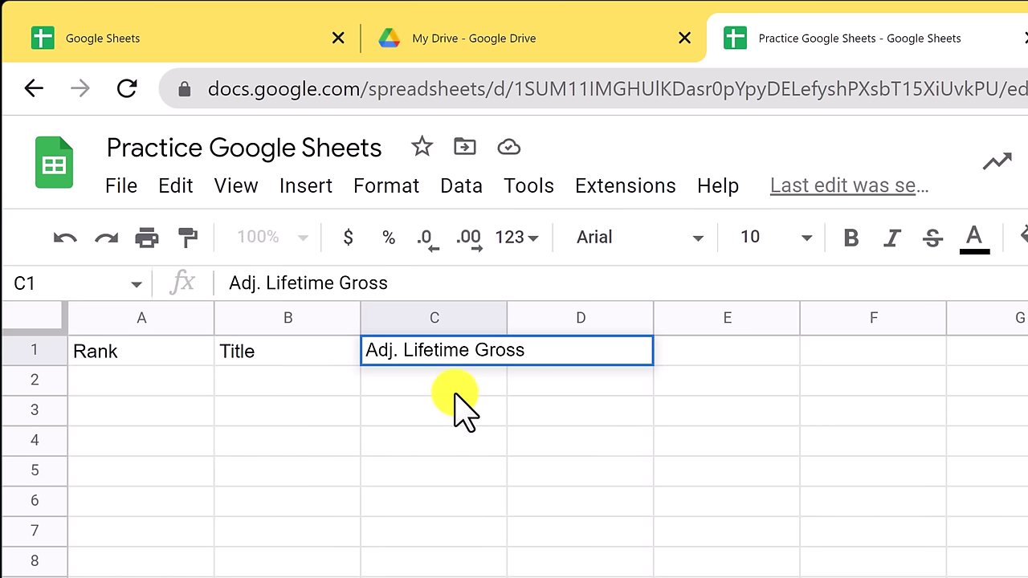
pyautogui.press('Tab')
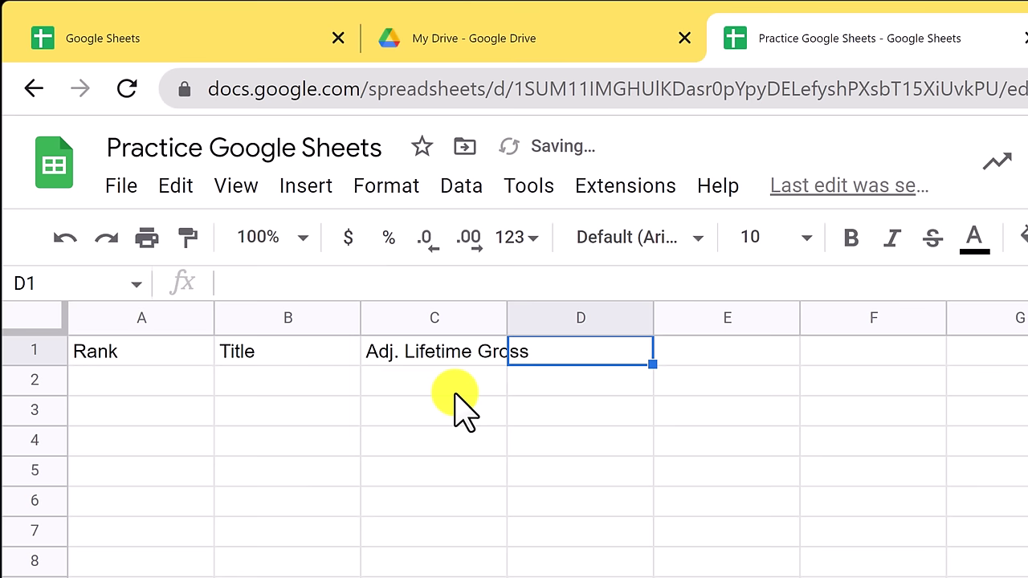
# Enter the column header "Lifetime Gross" in cell D1 and move on to cell E1.
pyautogui.write('Lief')
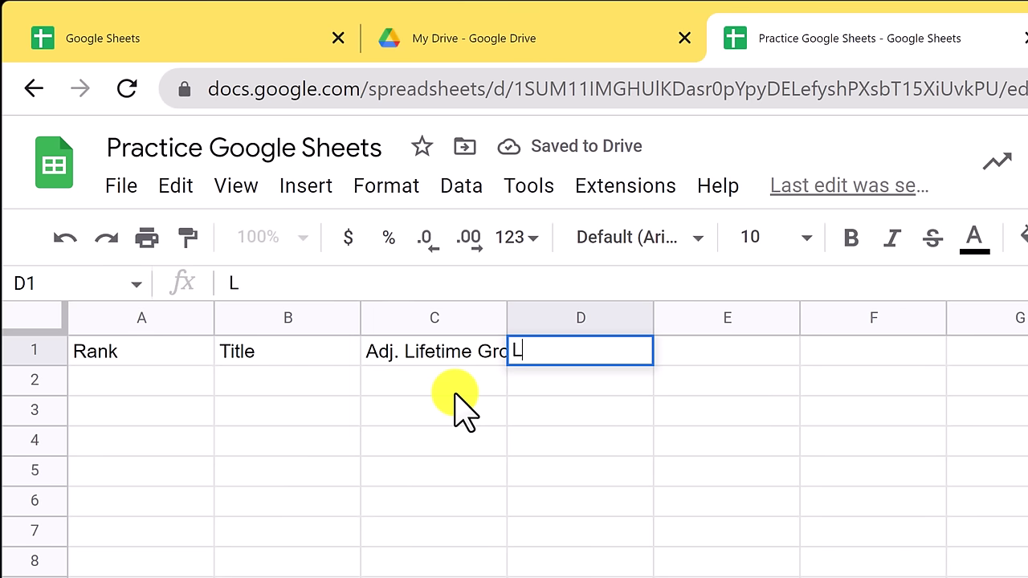
pyautogui.press('BackSpace')
pyautogui.press('BackSpace')
pyautogui.write('fetim')
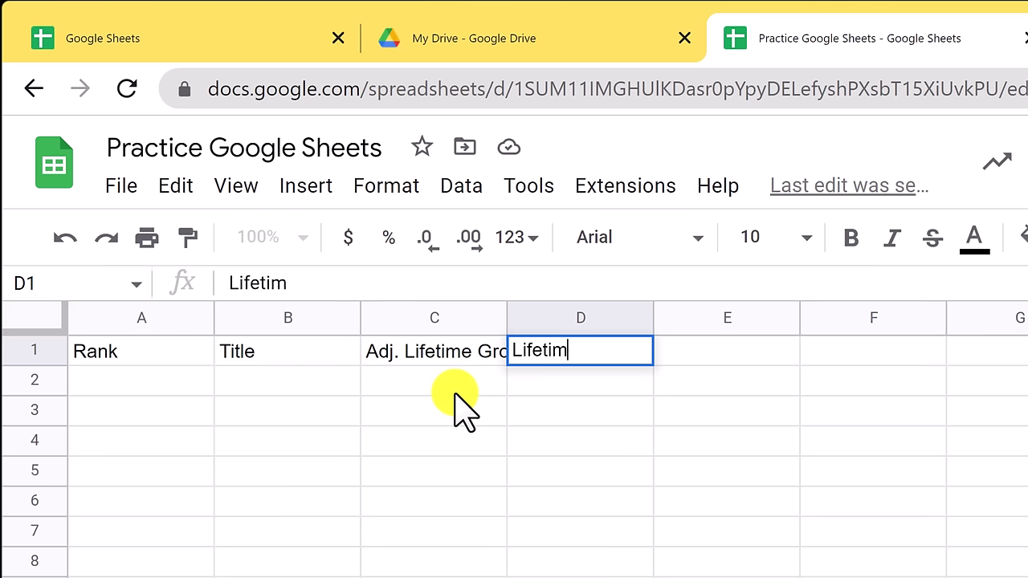
pyautogui.write('e Gross')
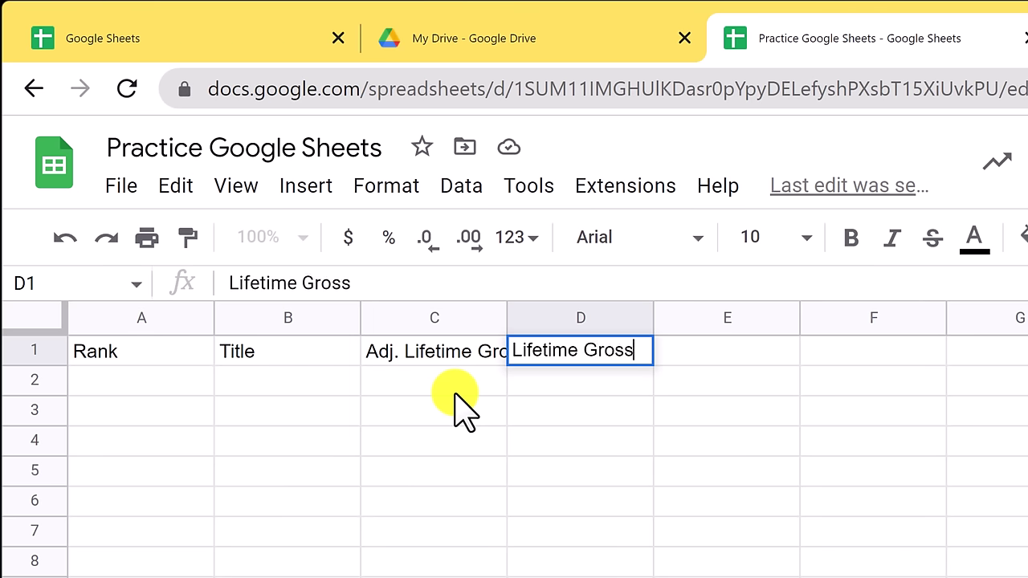
pyautogui.press('Tab')
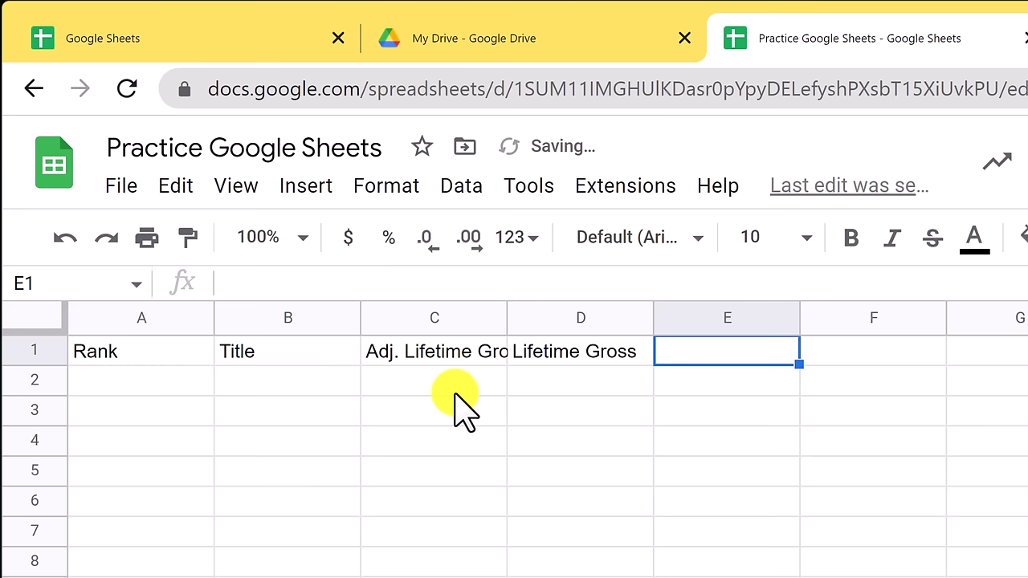
# Enter the column headers "Est. Number of Tickets" in cell E1 and "Year" in cell F1.
pyautogui.write('Est. ')
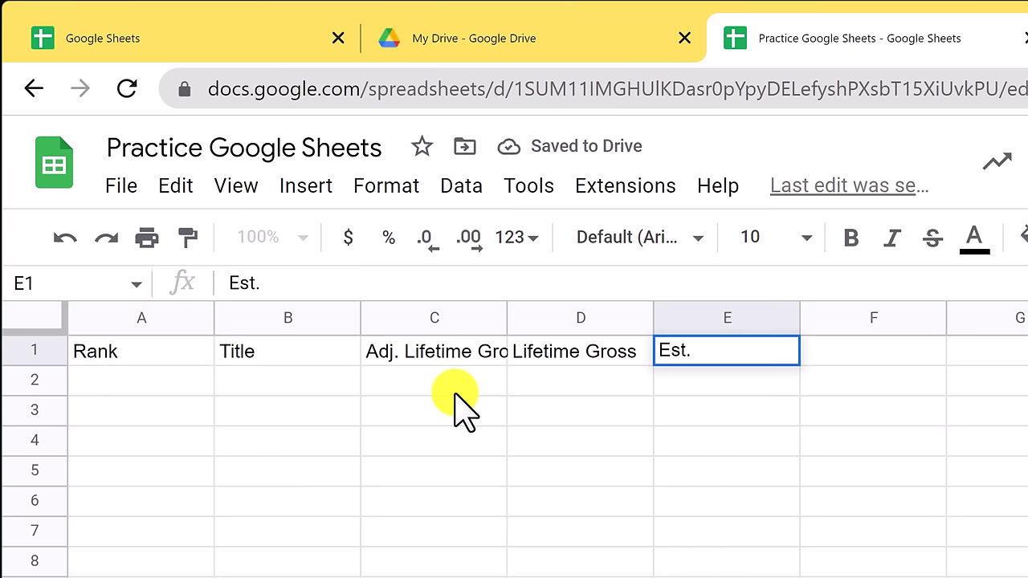
pyautogui.write('Number of t')
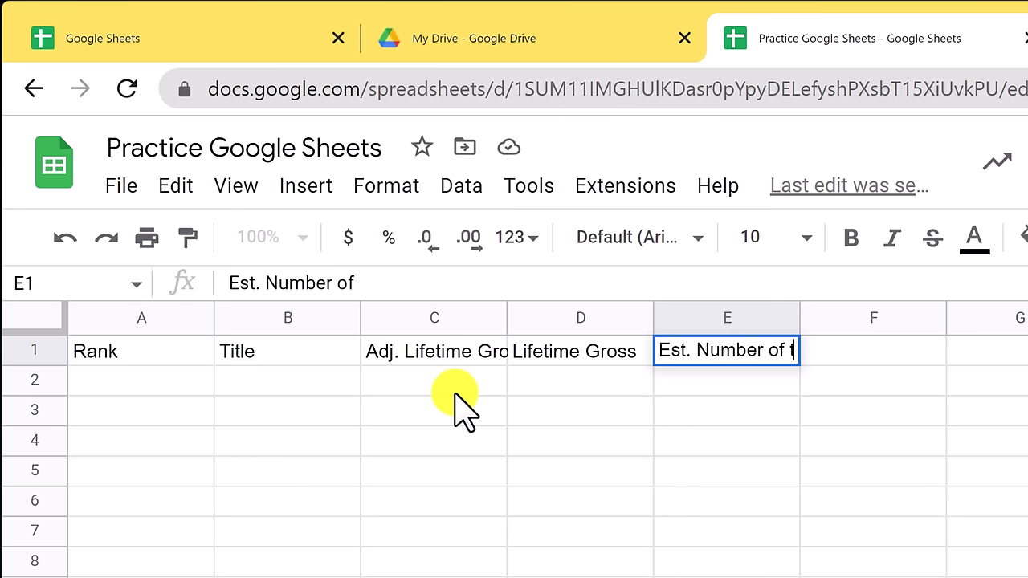
pyautogui.write('ickets')
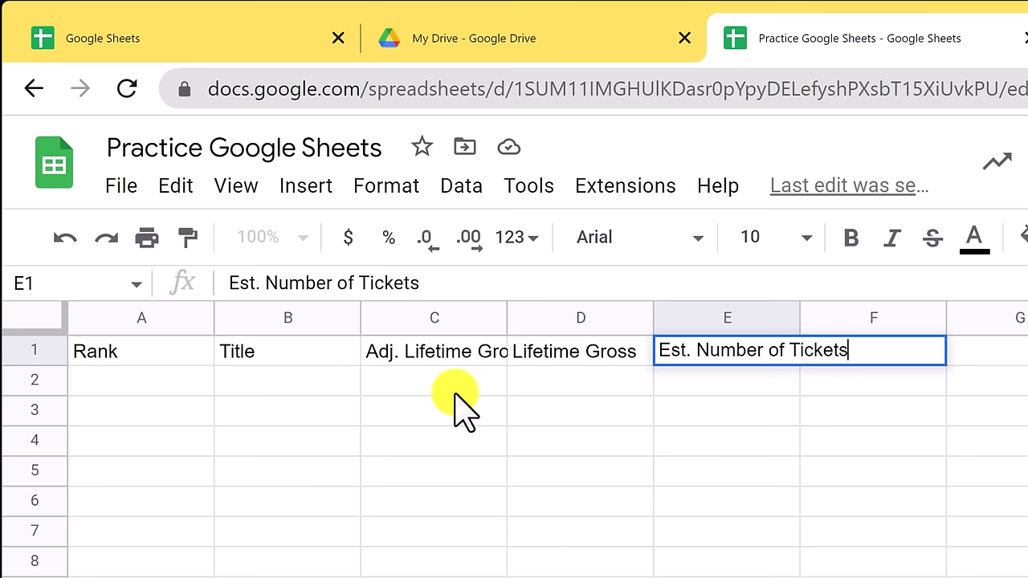
pyautogui.press('Tab')
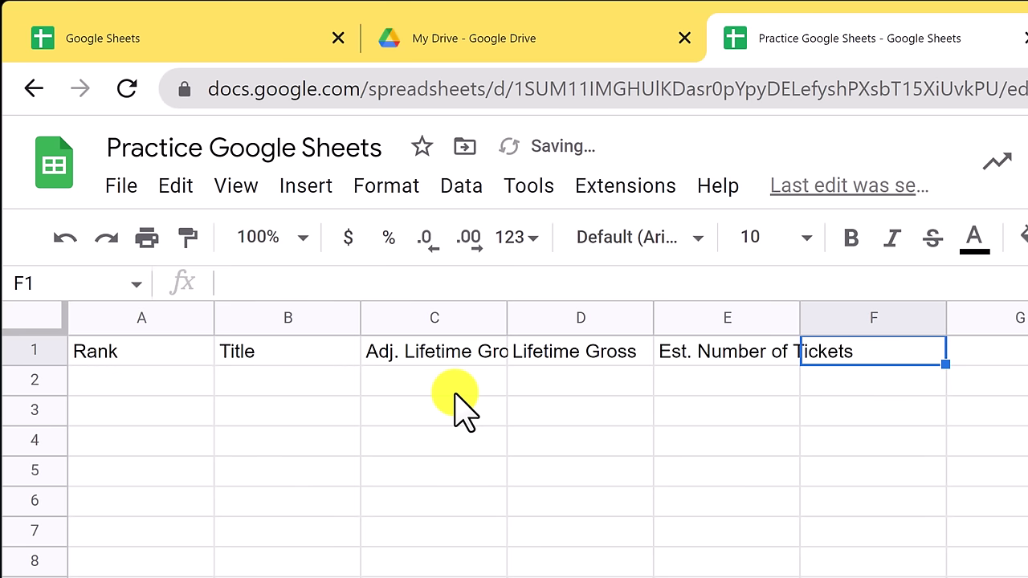
pyautogui.write('Year')
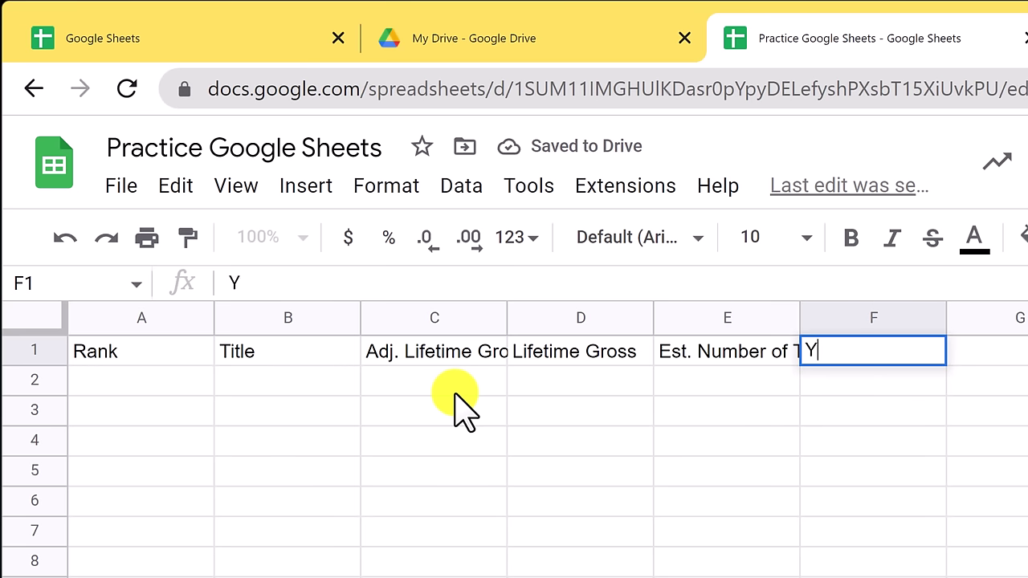
pyautogui.click(719, 392)
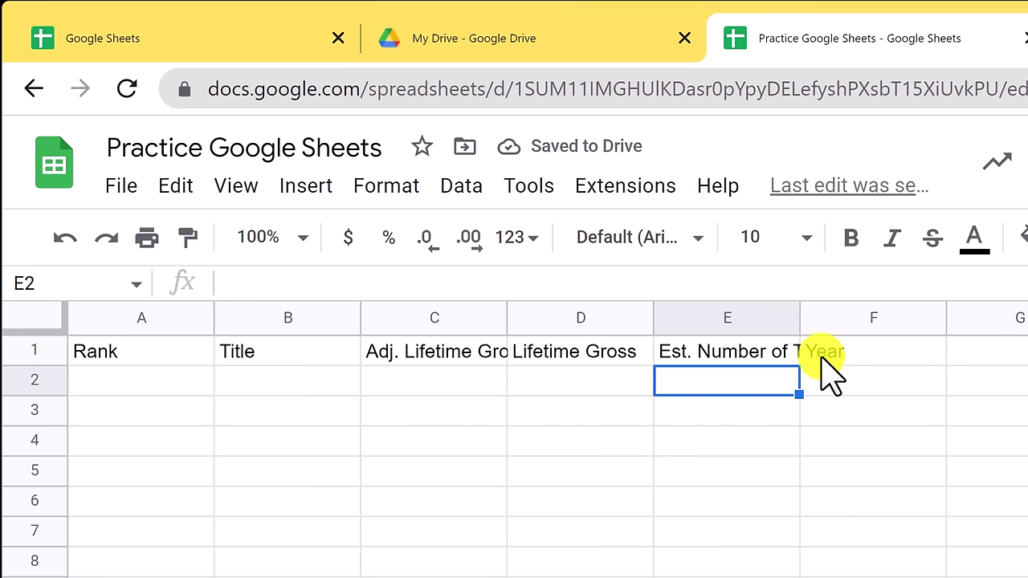
pyautogui.click(717, 354)
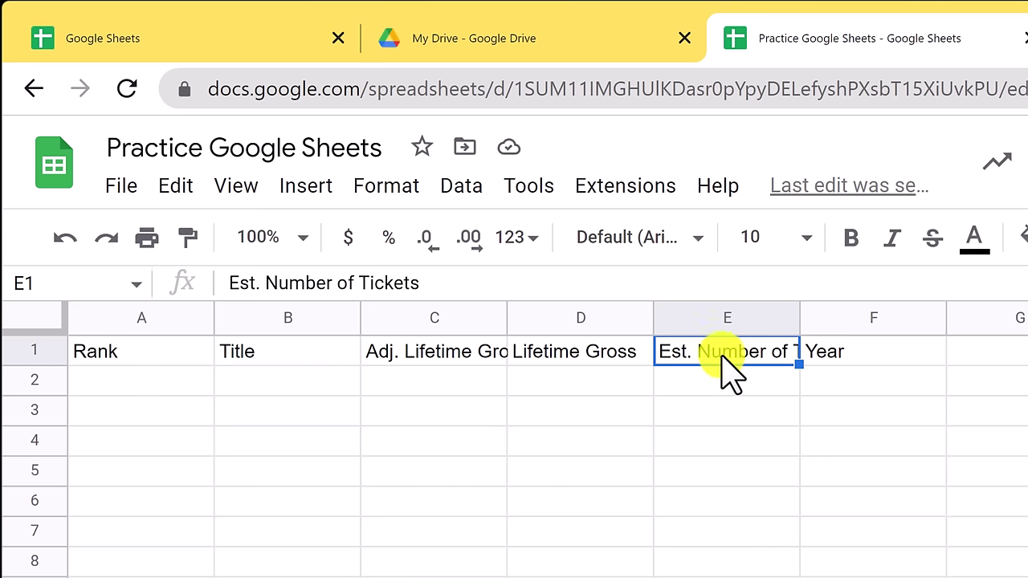
# Try widening columns C and E individually to fit their headers, and undo both width changes.
pyautogui.click(474, 365)
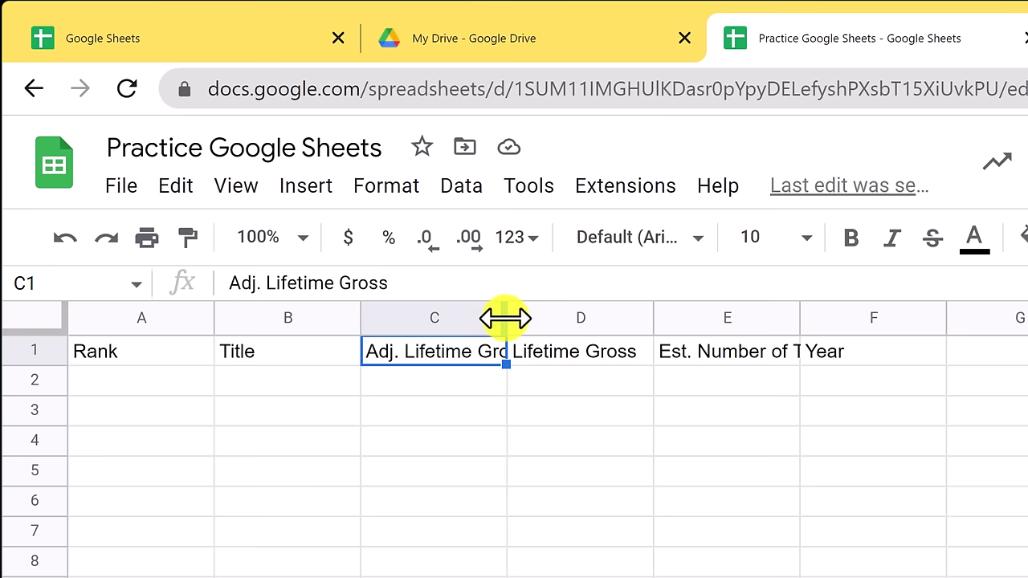
pyautogui.moveTo(505, 318); pyautogui.dragTo(538, 320)
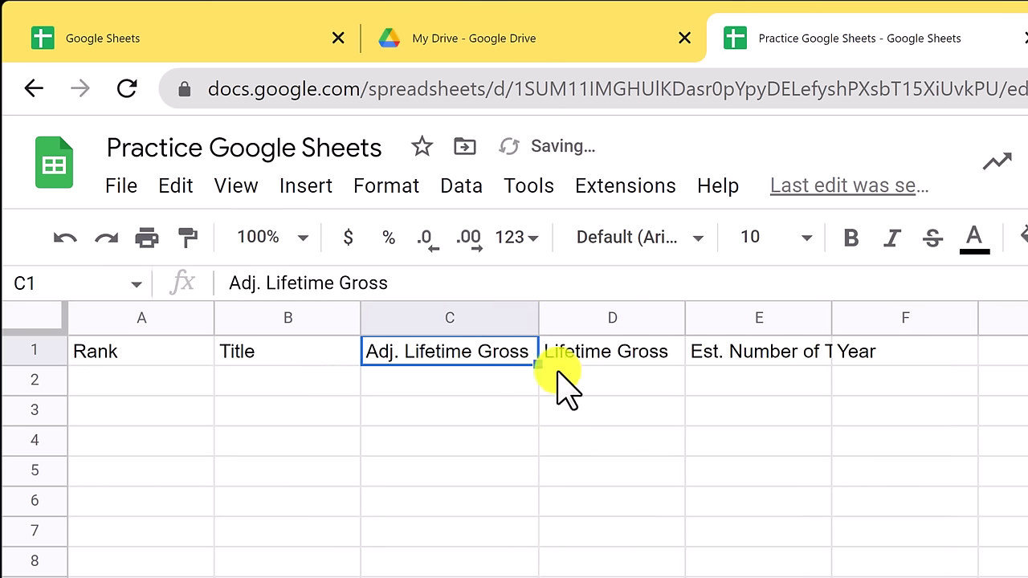
pyautogui.click(591, 438)
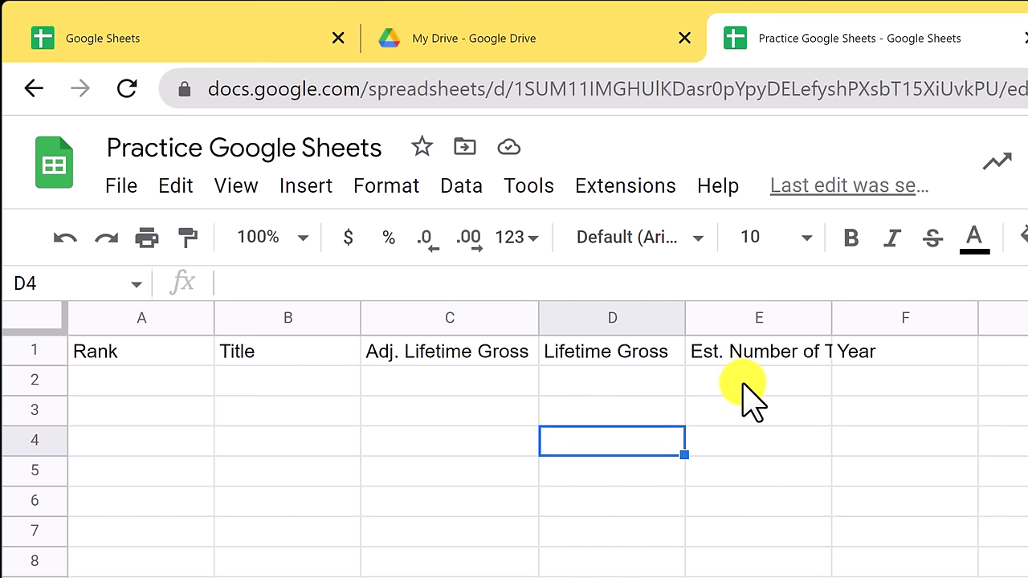
pyautogui.doubleClick(827, 322)
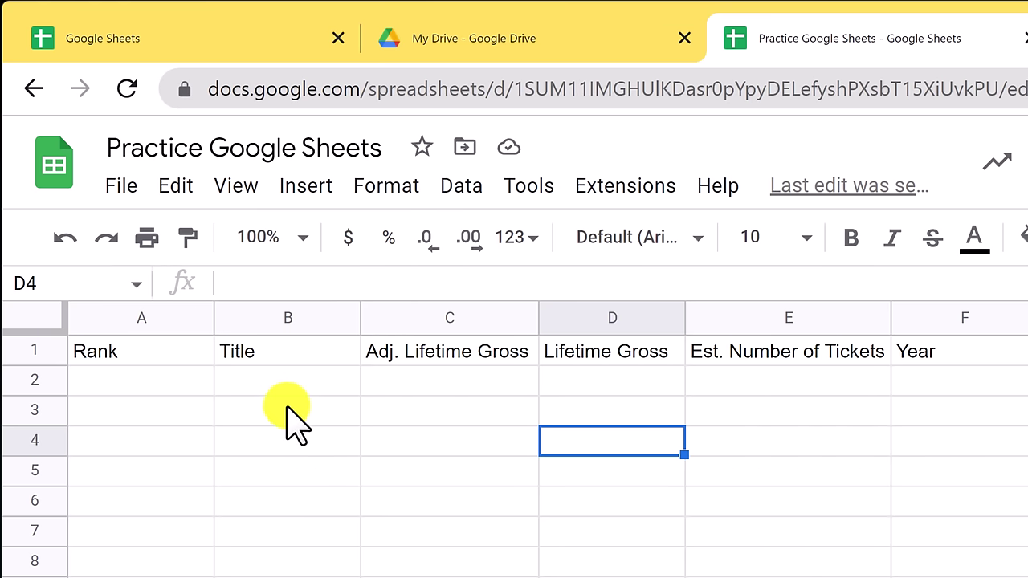
pyautogui.hotkey('ctrl', 'z')
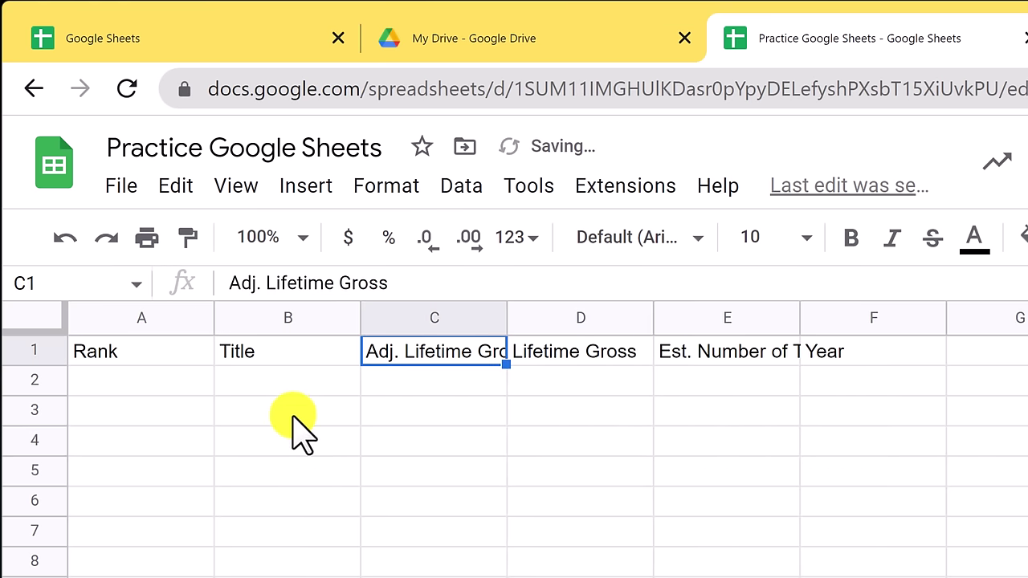
# Select the entire sheet and auto-fit all column widths to their contents.
pyautogui.click(38, 319)
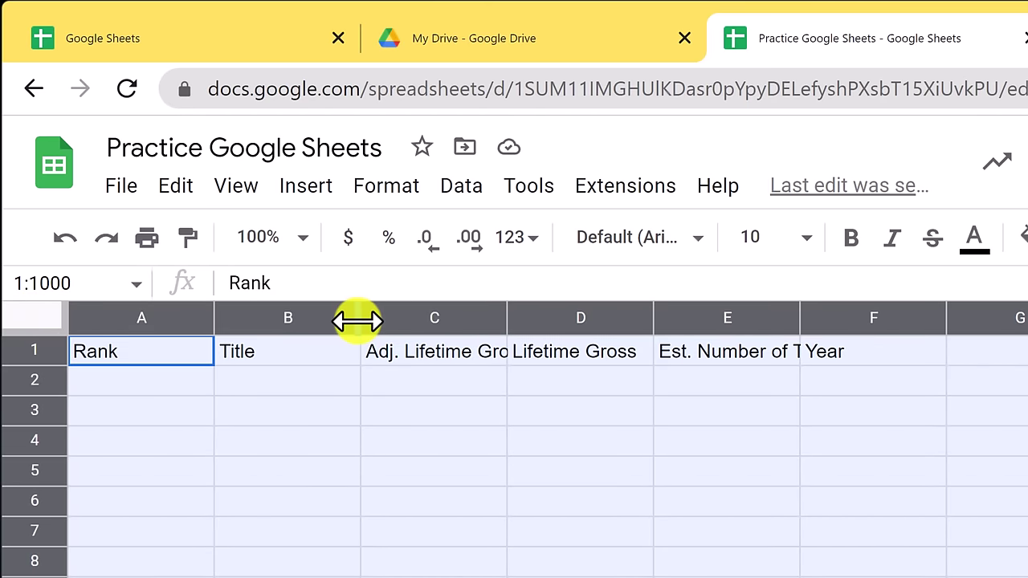
pyautogui.moveTo(358, 320); pyautogui.dragTo(358, 320)
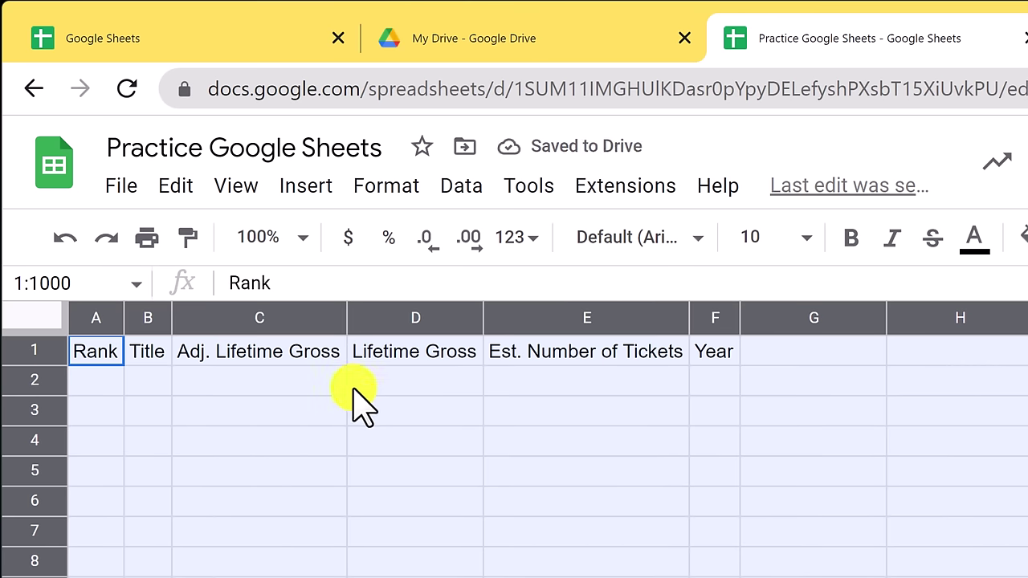
pyautogui.click(311, 388)
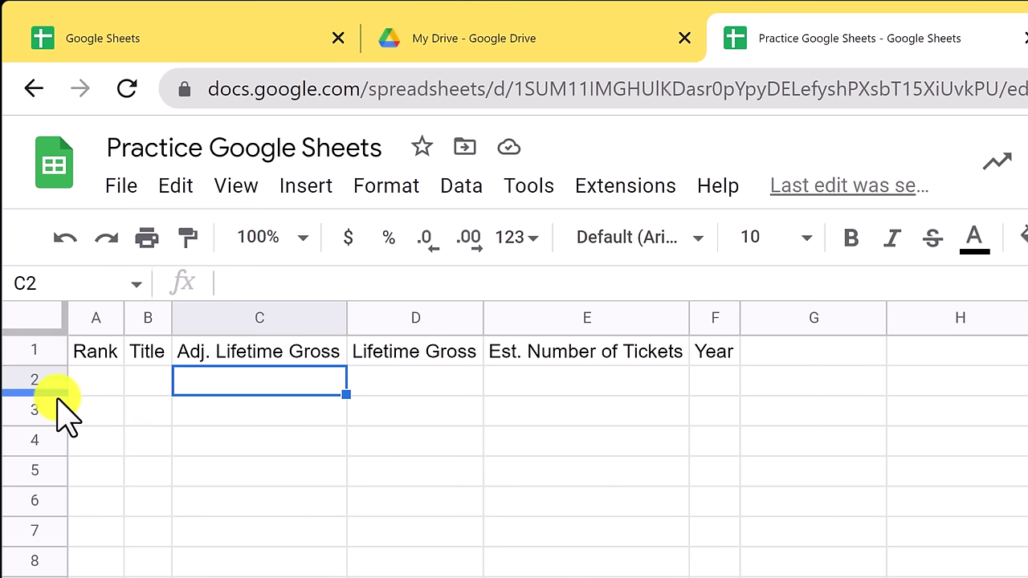
pyautogui.moveTo(60, 393); pyautogui.dragTo(60, 400)
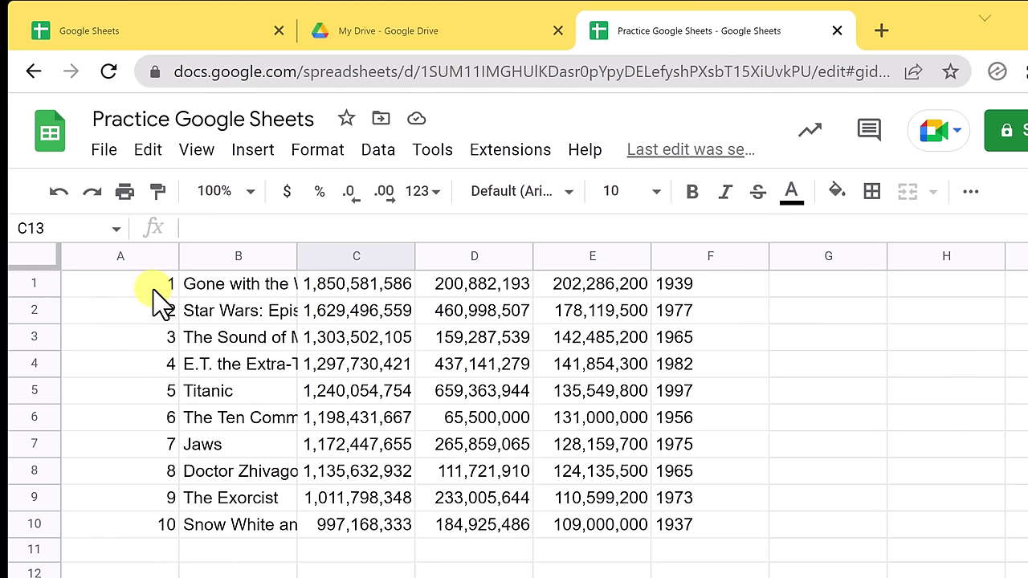
# Insert one blank row below row 1 of the movie data and delete that row again.
pyautogui.click(40, 284)
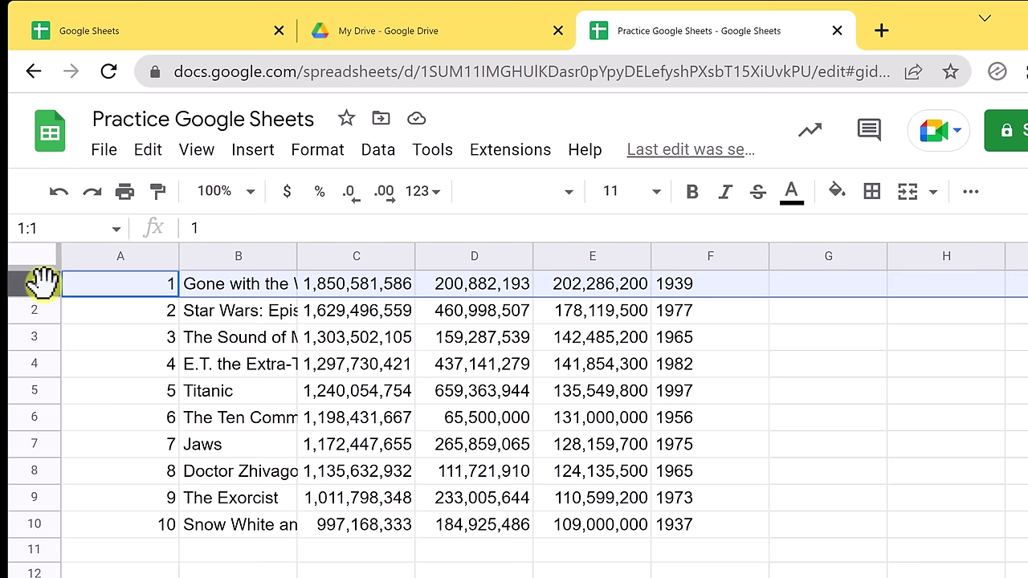
pyautogui.rightClick(42, 281)
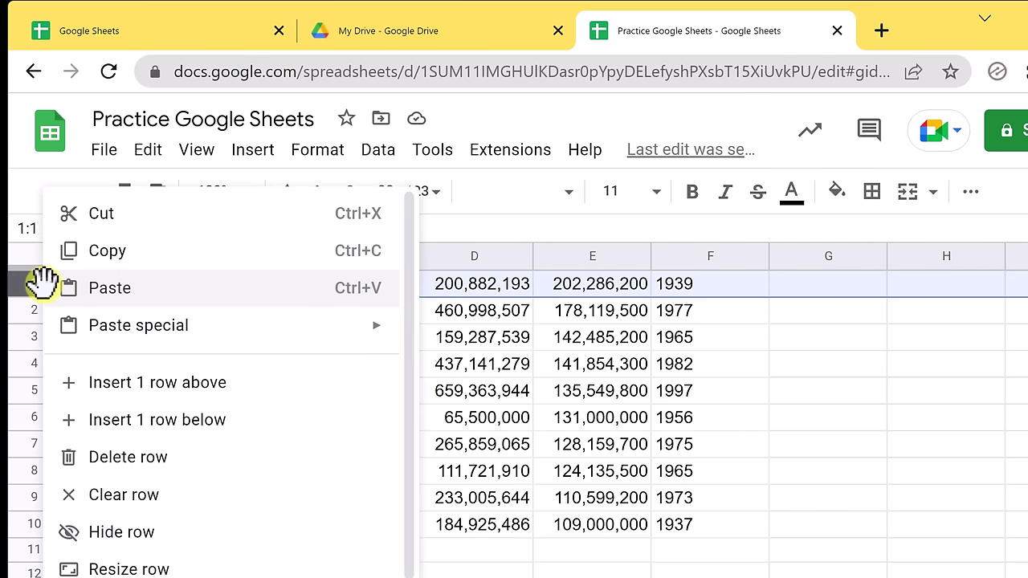
pyautogui.click(239, 420)
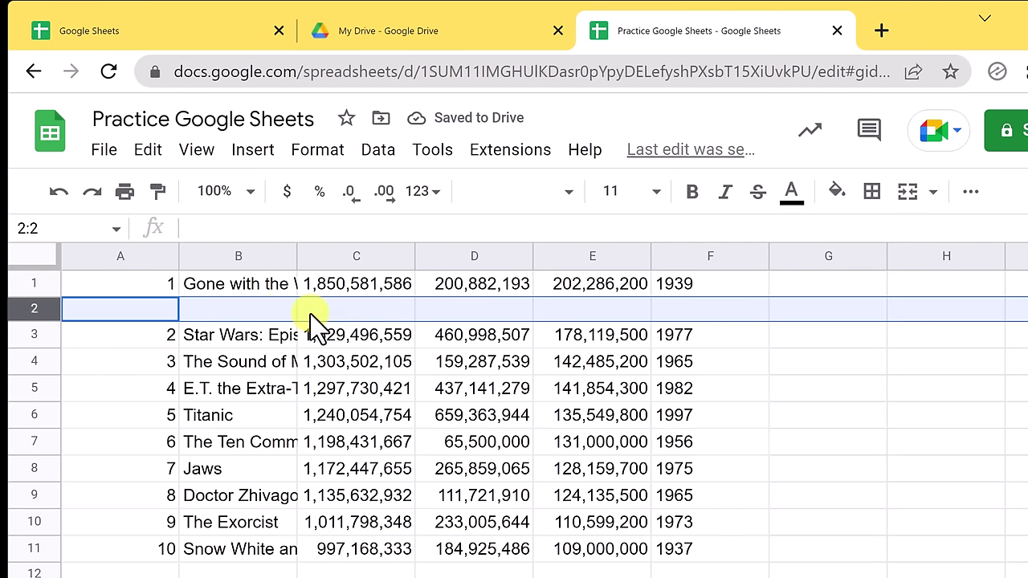
pyautogui.rightClick(42, 307)
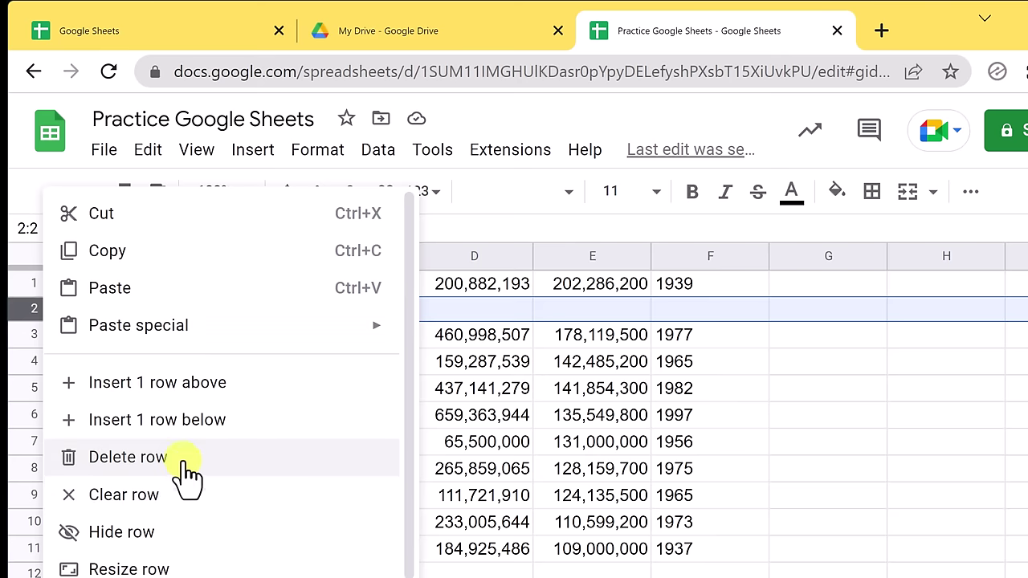
pyautogui.click(187, 473)
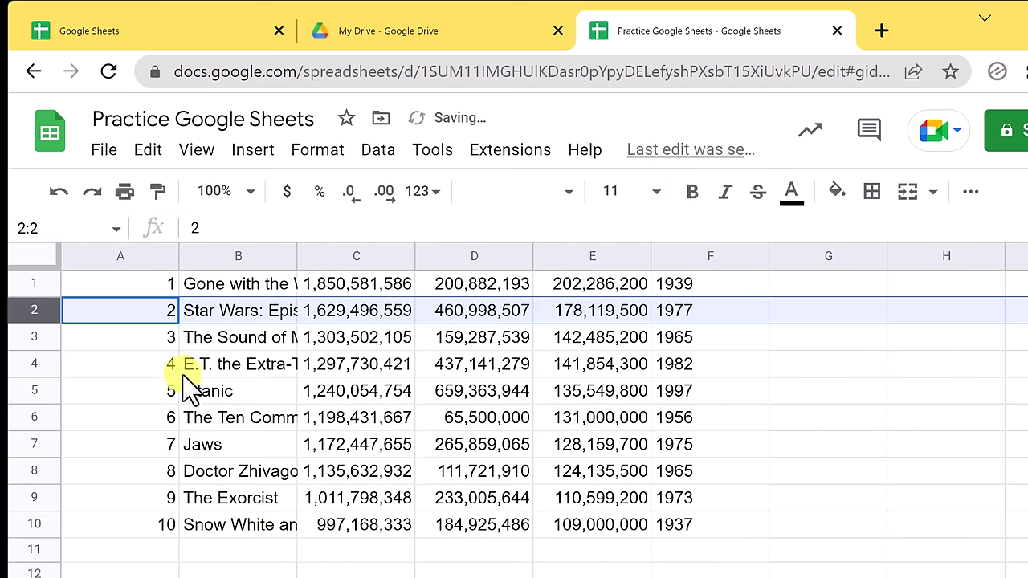
# Insert one blank row above row 1 of the movie data.
pyautogui.click(34, 283)
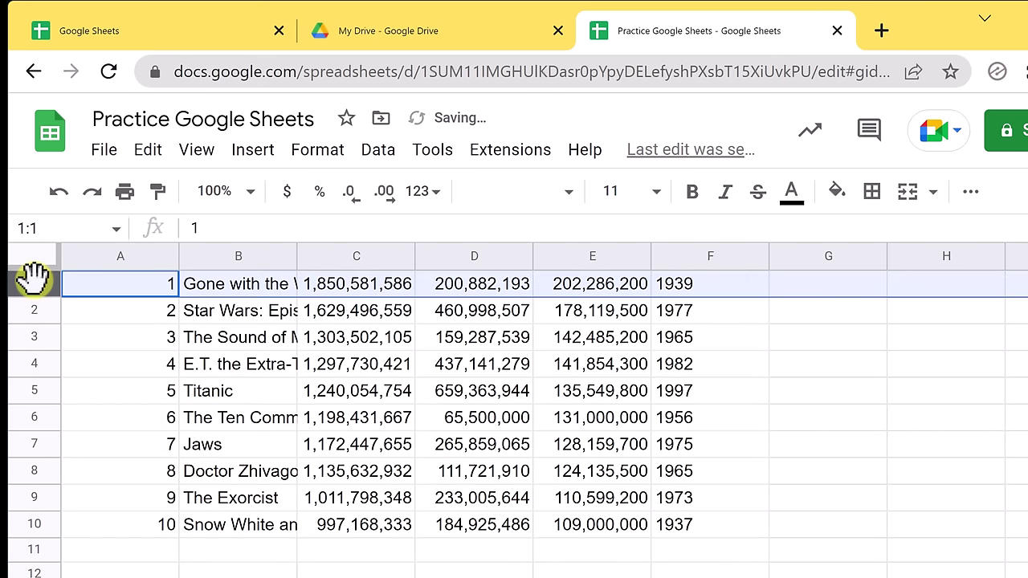
pyautogui.rightClick(36, 281)
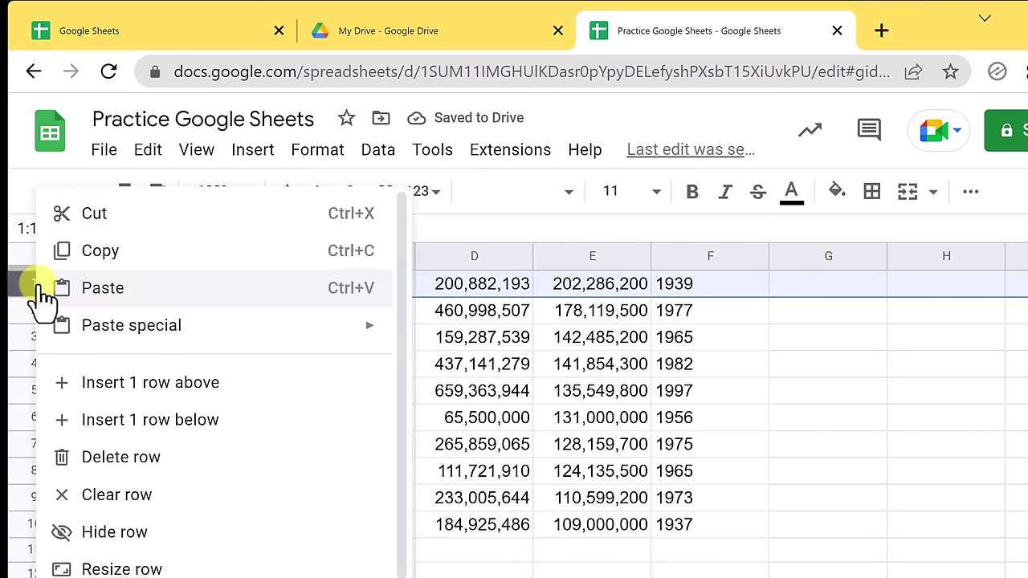
pyautogui.click(221, 393)
pyautogui.click(310, 390)
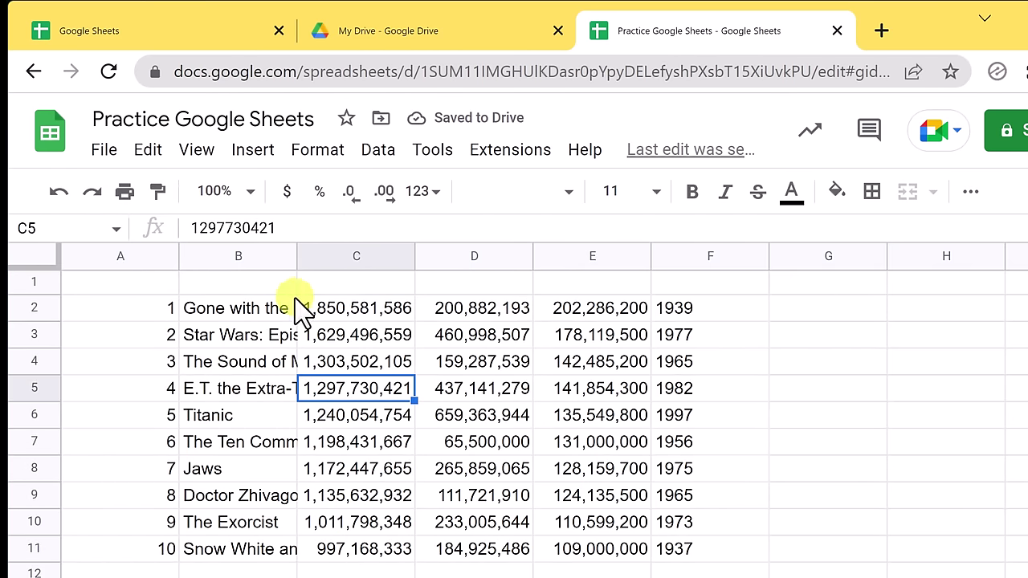
# Paste the column headers, from Rank and Title through Est. Num Tickets and Year, into cells A1:F1.
pyautogui.click(158, 287)
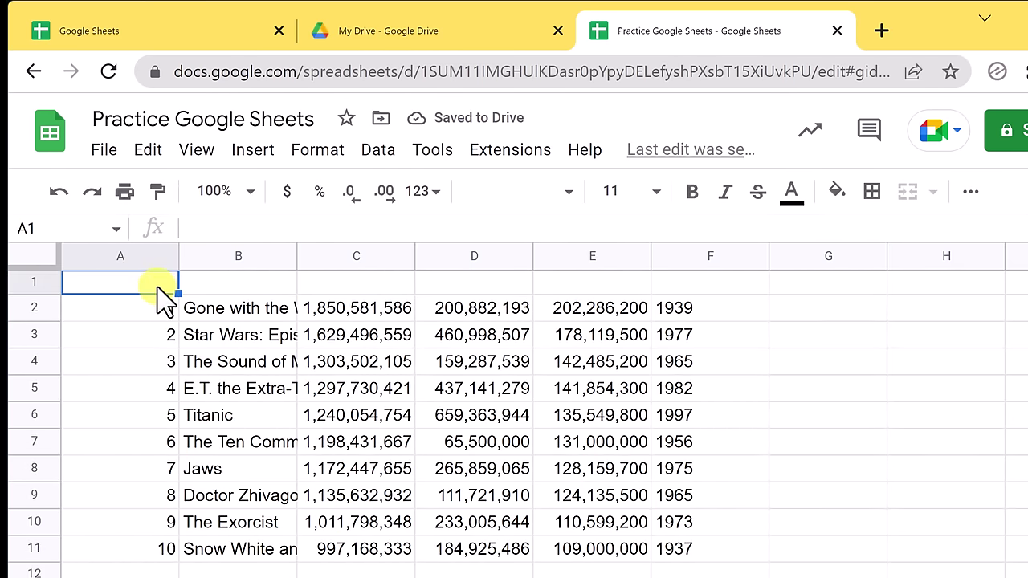
pyautogui.write('Rank\tTitle\tLifetime Gross\tLifetime Gross\tEst. Num Tickets\tYear')
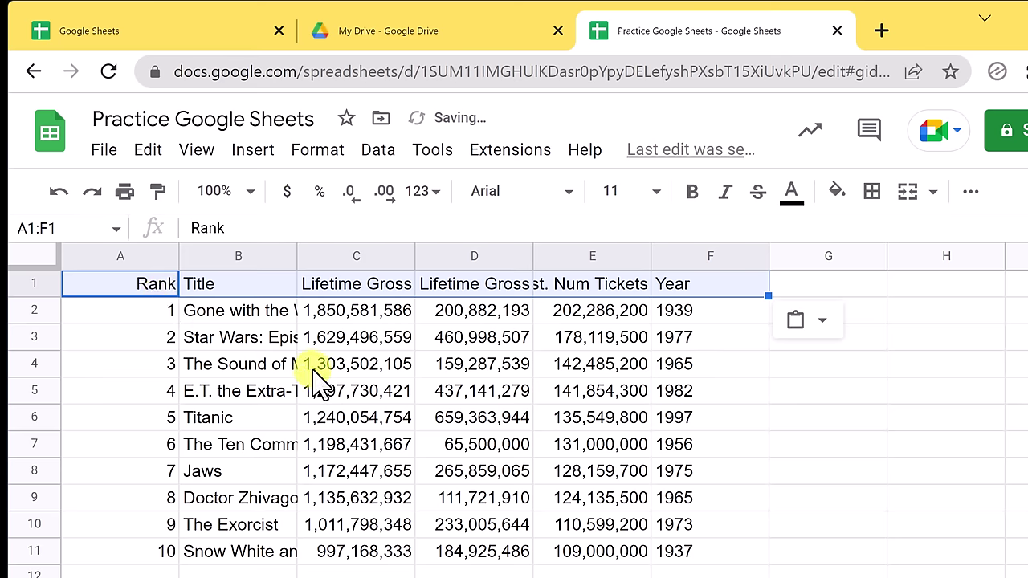
pyautogui.click(323, 370)
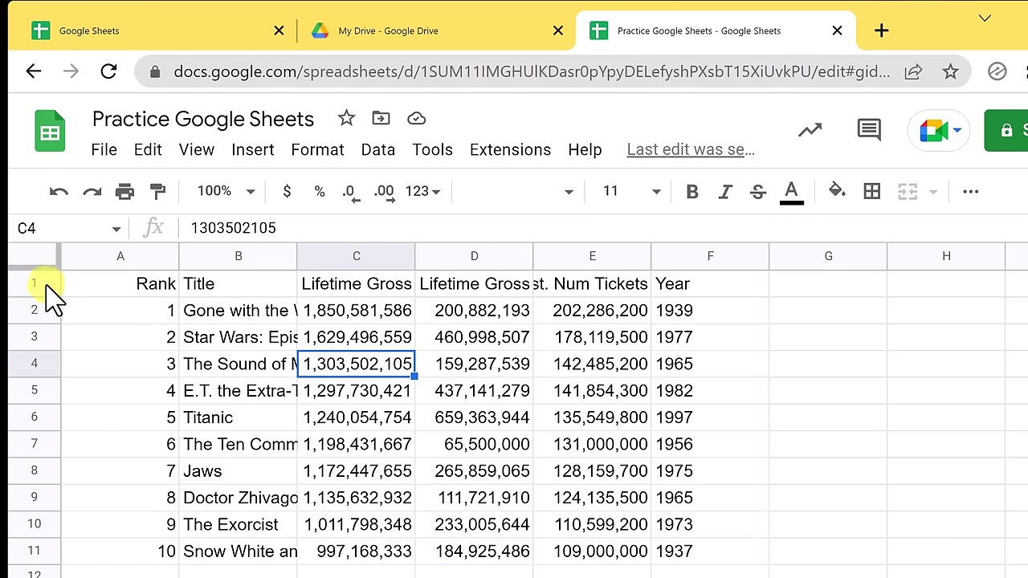
# Insert one blank row above the header row in row 1.
pyautogui.click(255, 151)
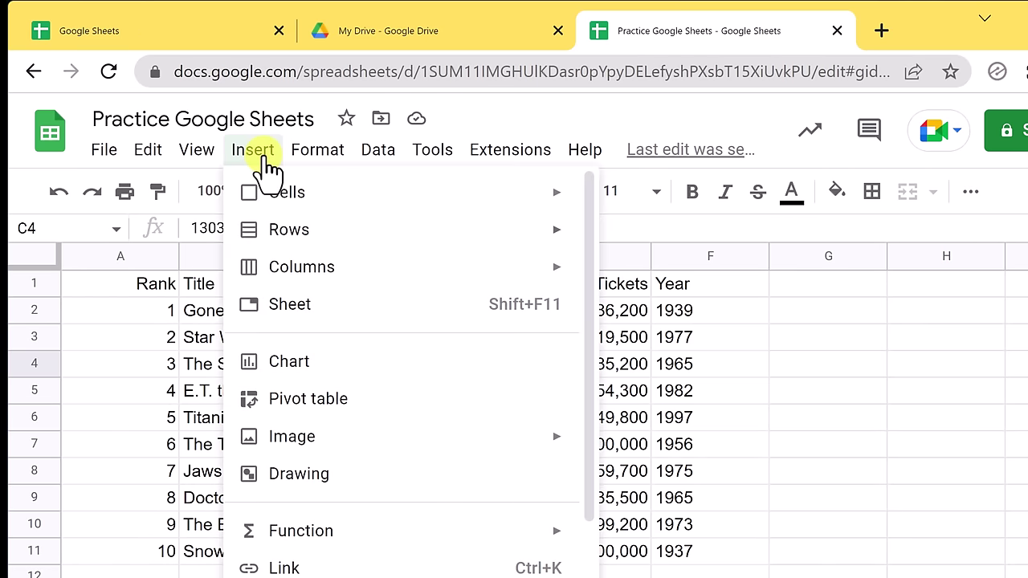
pyautogui.click(101, 283)
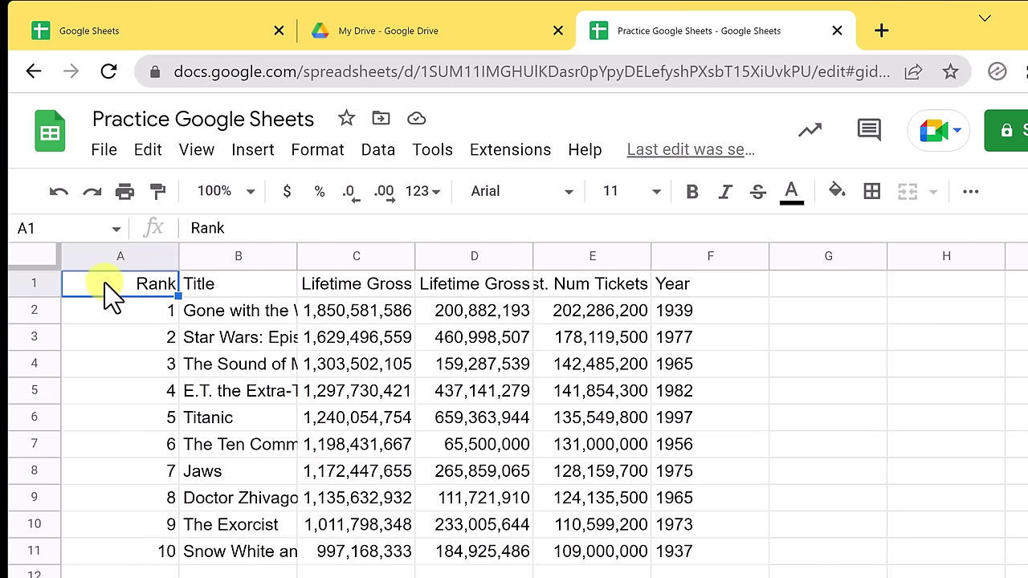
pyautogui.click(263, 154)
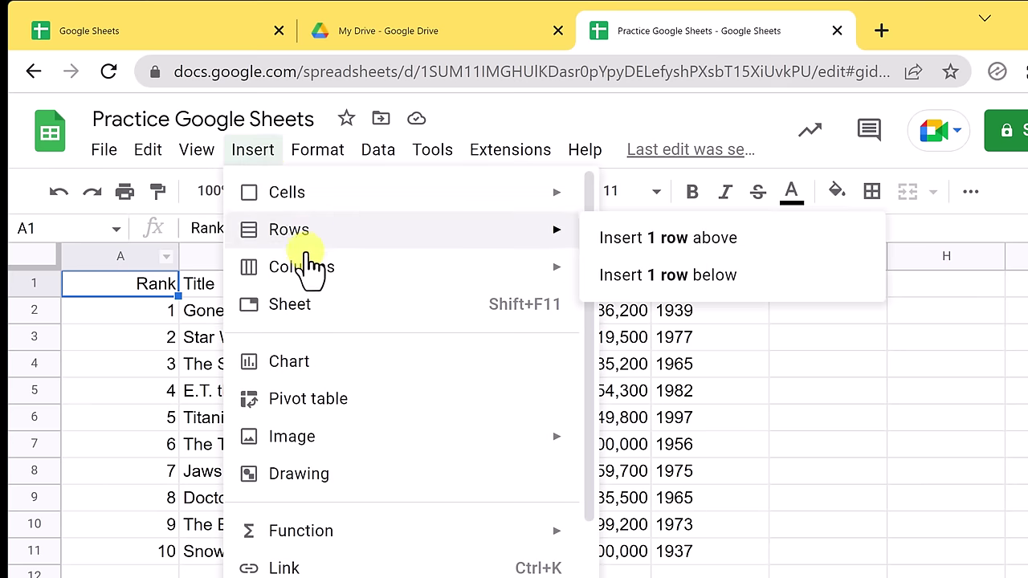
pyautogui.moveTo(314, 273)
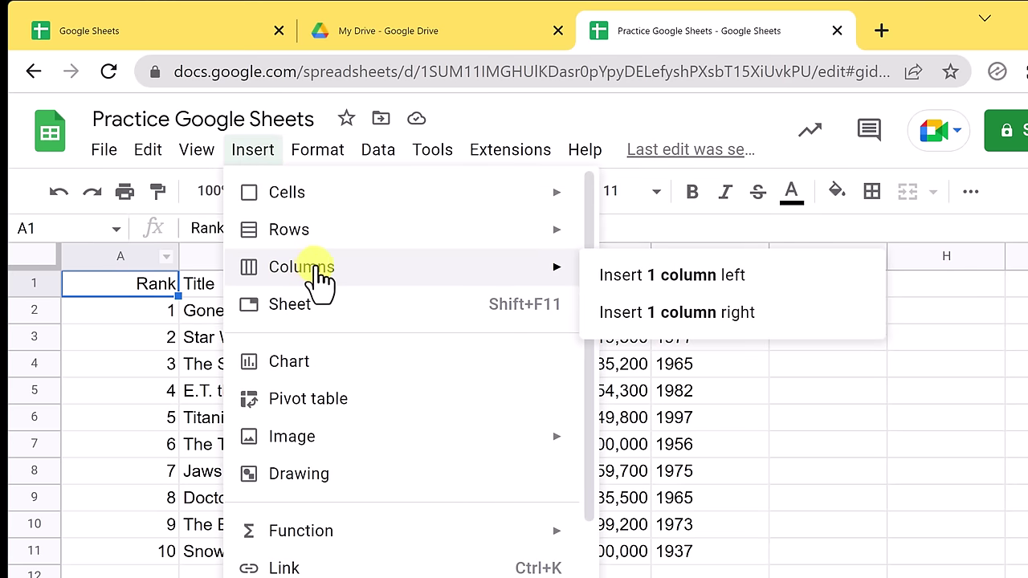
pyautogui.moveTo(569, 241)
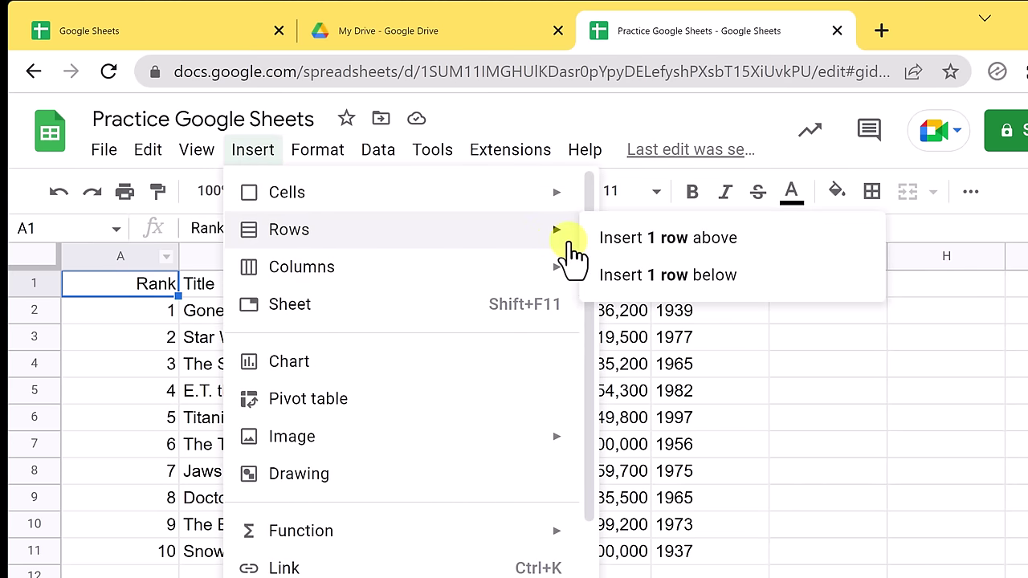
pyautogui.click(638, 239)
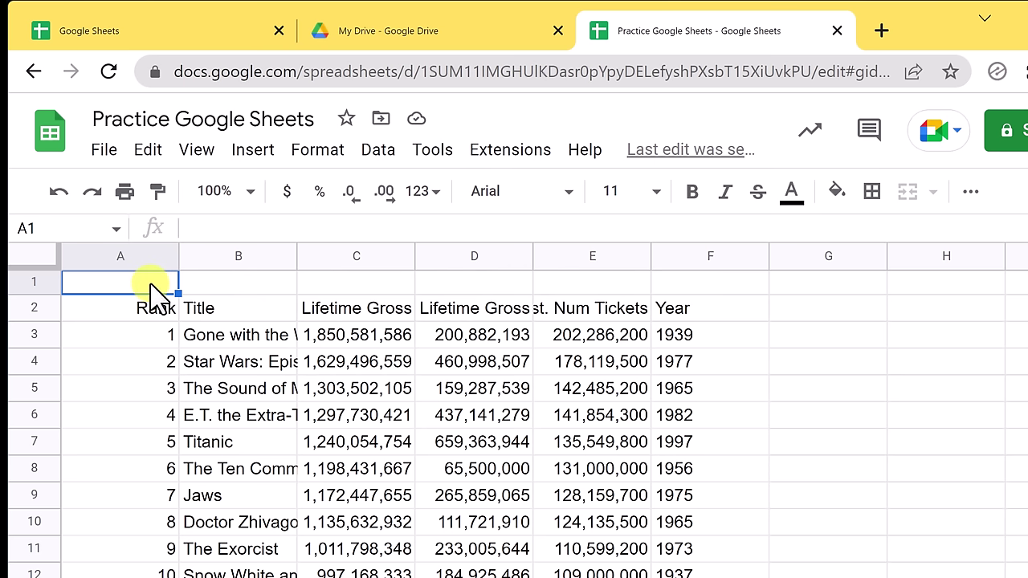
# Enter the table title "Top Lifetime Adjusted Grosses" in cell A1.
pyautogui.write('Top')
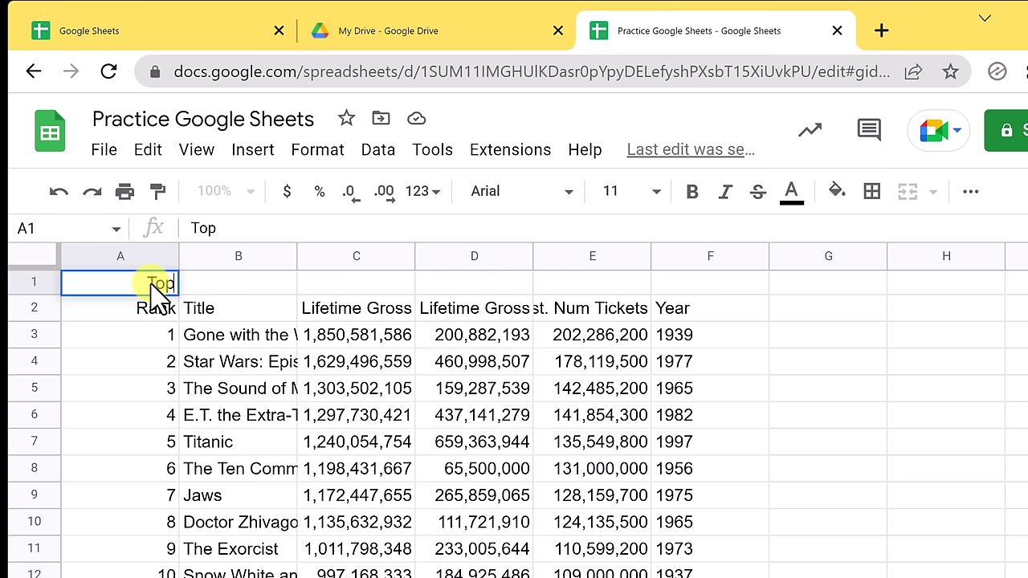
pyautogui.write(' Life')
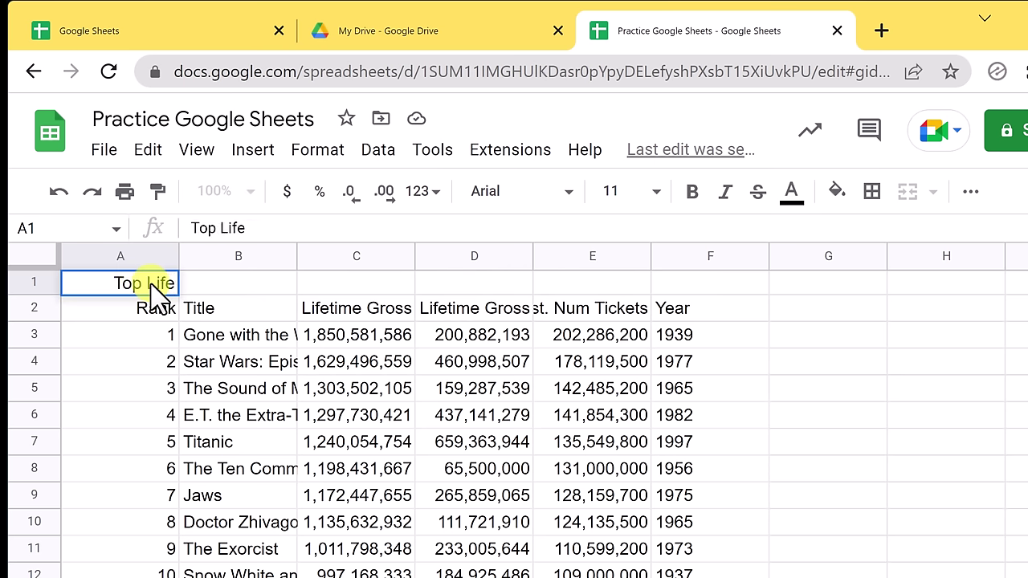
pyautogui.write('time Ad')
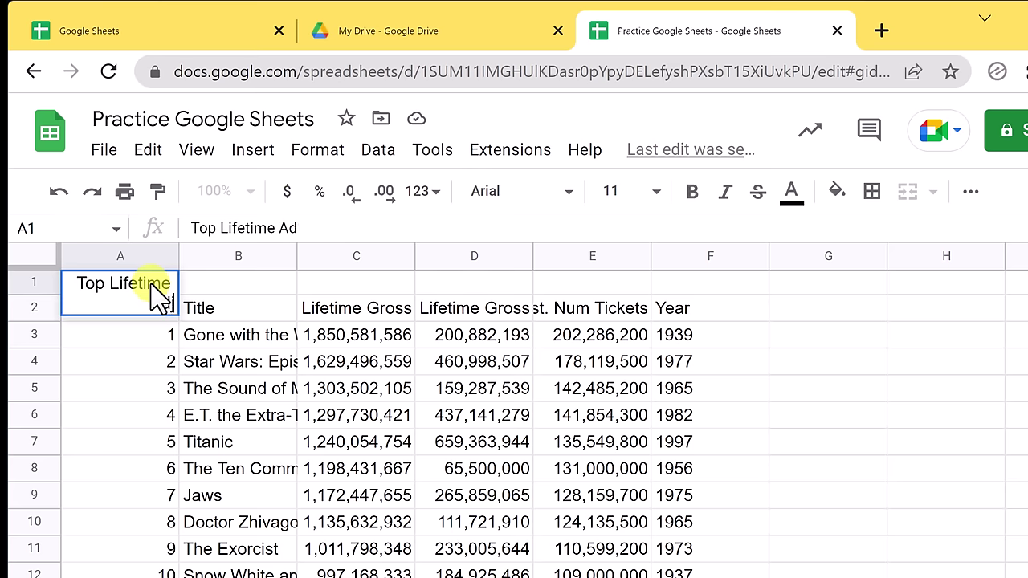
pyautogui.write('justed Grosses')
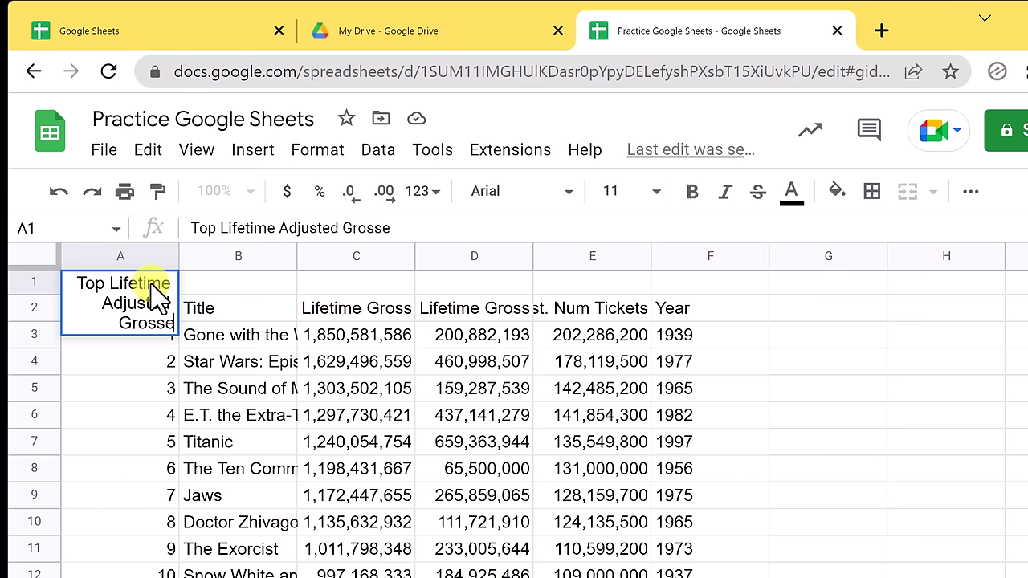
pyautogui.click(215, 415)
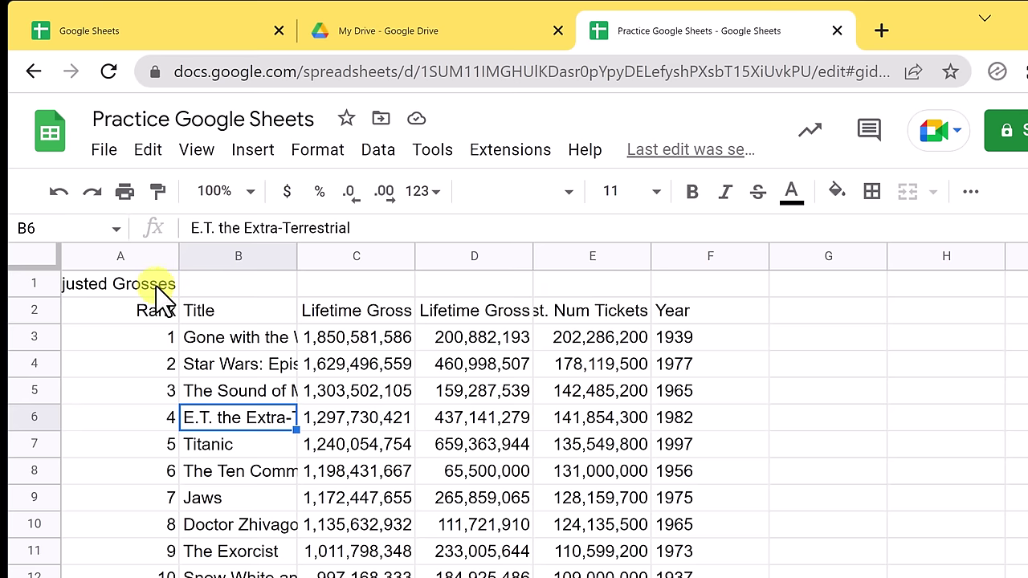
# Merge cells A1:F1 so the title spans all columns of the movie table.
pyautogui.moveTo(158, 286); pyautogui.dragTo(667, 287)
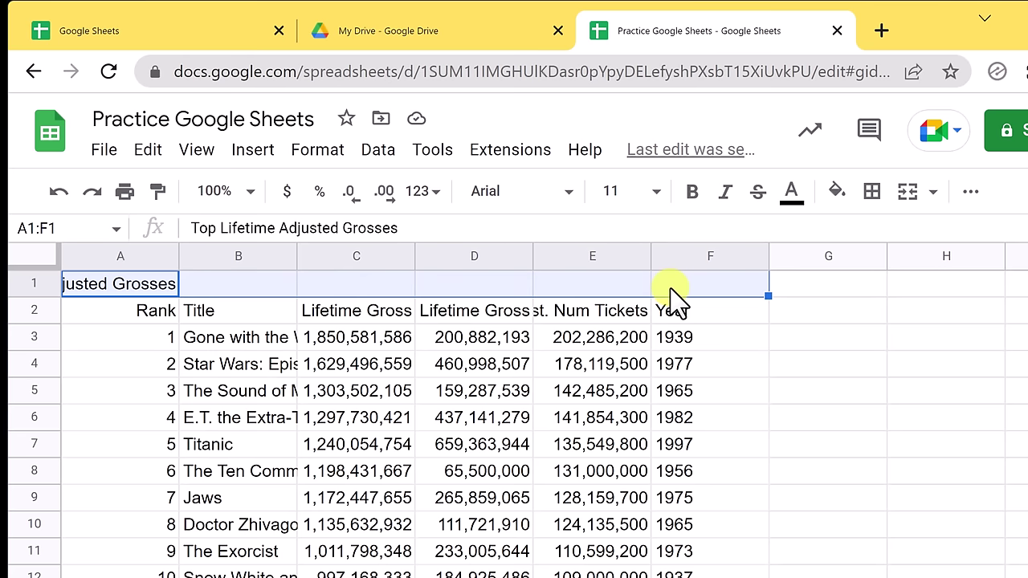
pyautogui.click(909, 201)
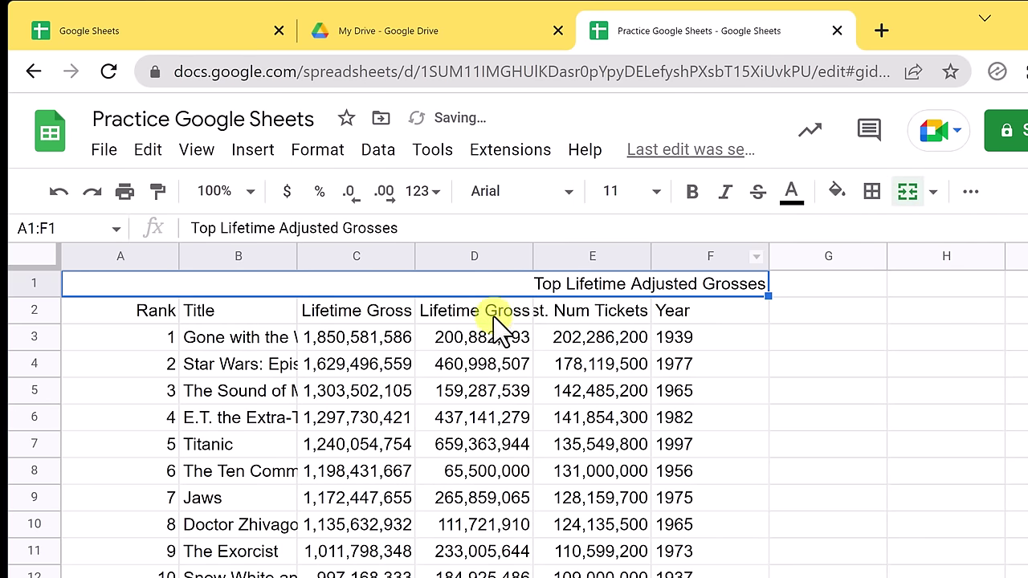
pyautogui.click(321, 315)
pyautogui.click(177, 288)
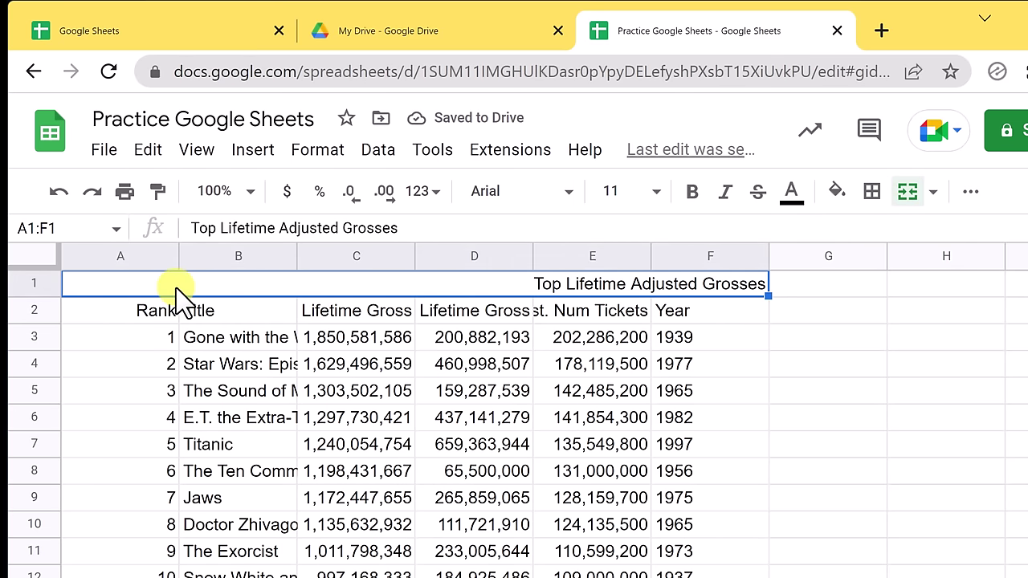
# Check the individual header cells in row 2, from Year back to Rank, against the merged title cell.
pyautogui.click(679, 316)
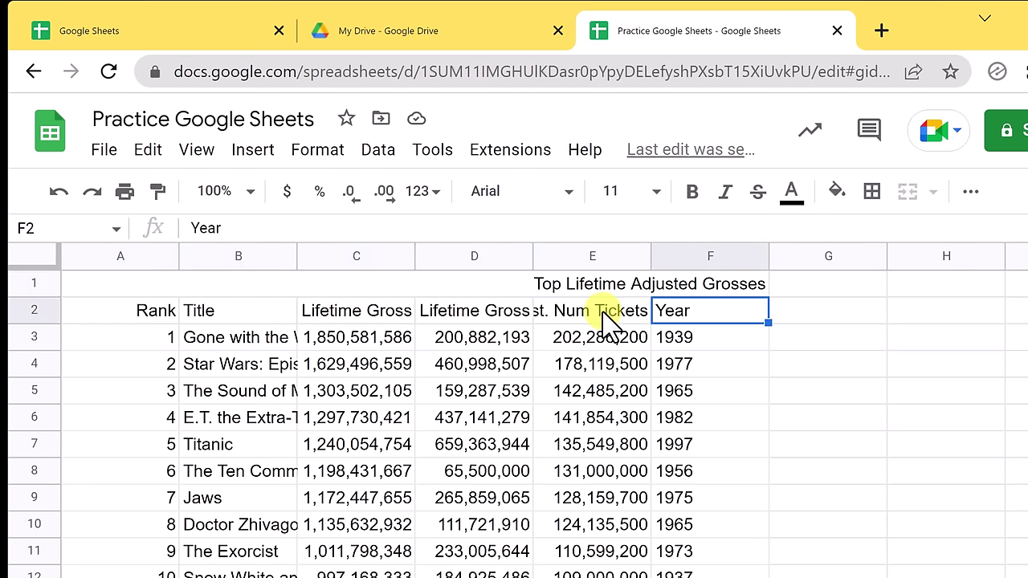
pyautogui.click(603, 320)
pyautogui.click(500, 316)
pyautogui.click(374, 313)
pyautogui.click(268, 321)
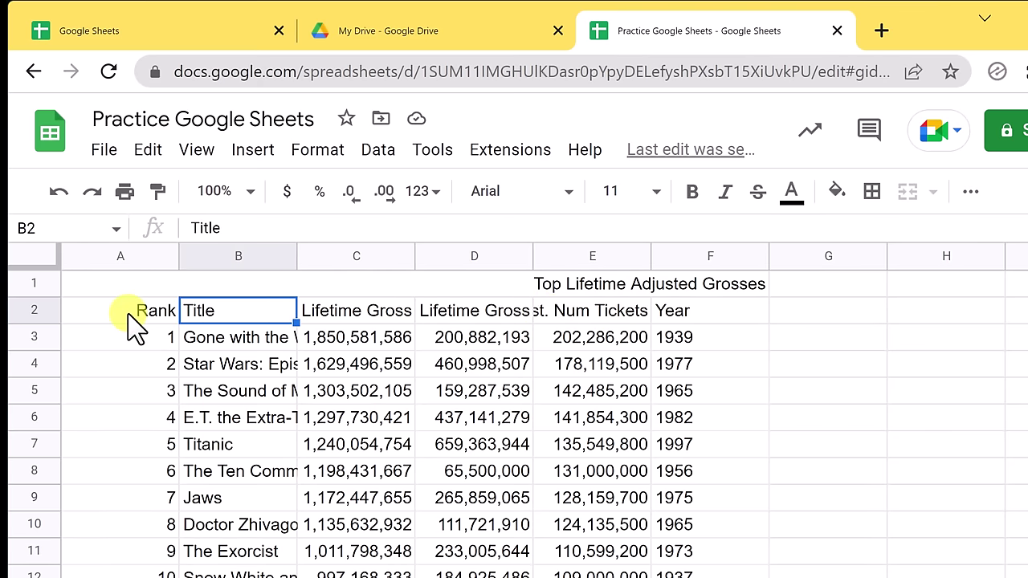
pyautogui.click(128, 315)
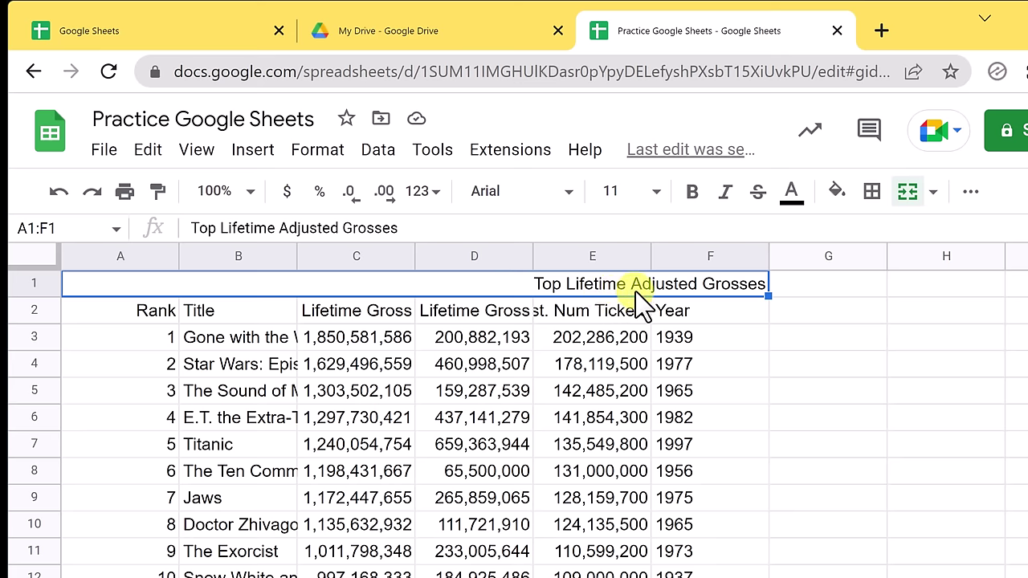
# Center the title horizontally in the merged cell A1:F1.
pyautogui.click(972, 192)
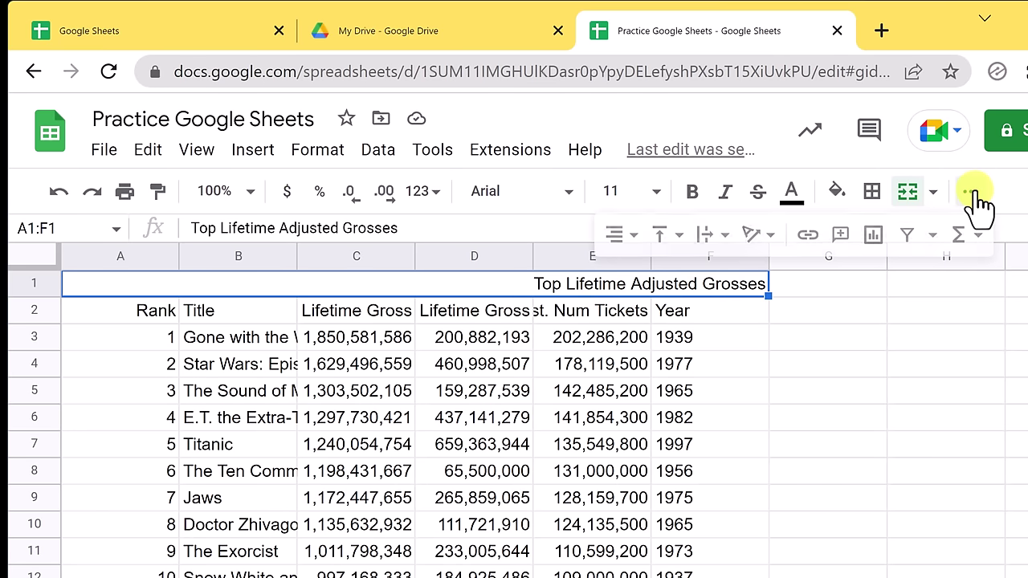
pyautogui.click(633, 241)
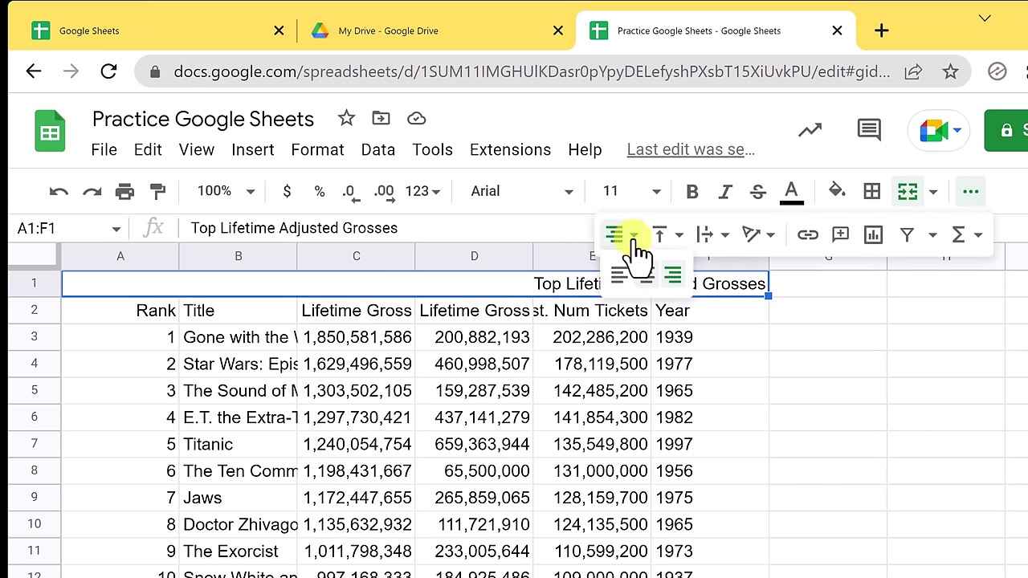
pyautogui.click(647, 277)
pyautogui.click(422, 338)
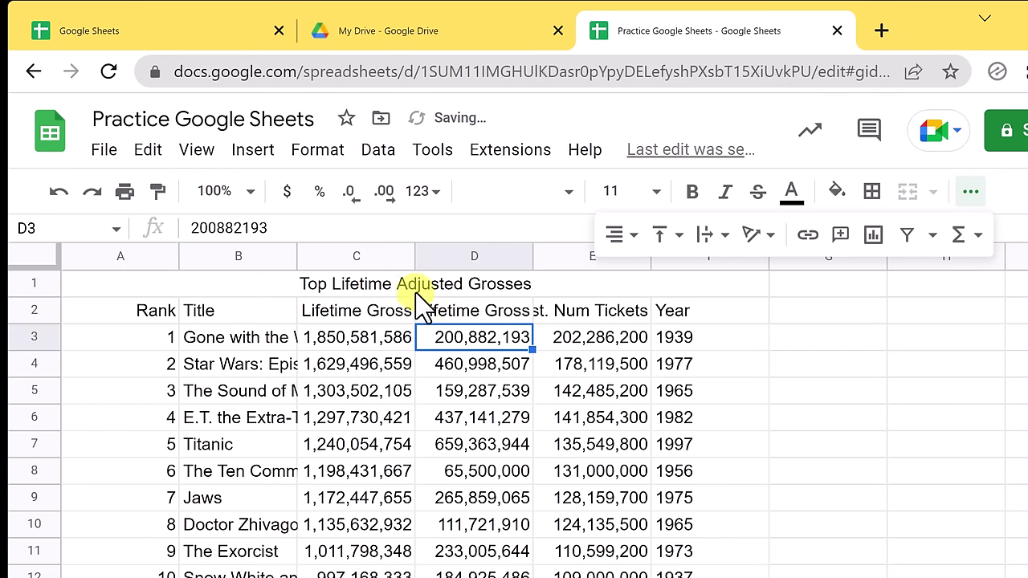
pyautogui.click(416, 293)
pyautogui.click(320, 152)
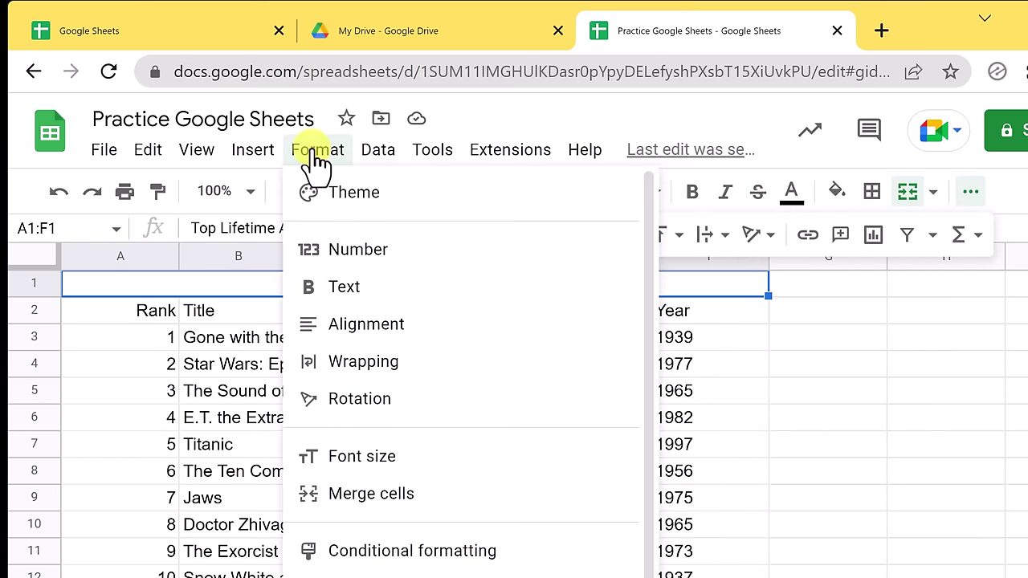
pyautogui.click(195, 310)
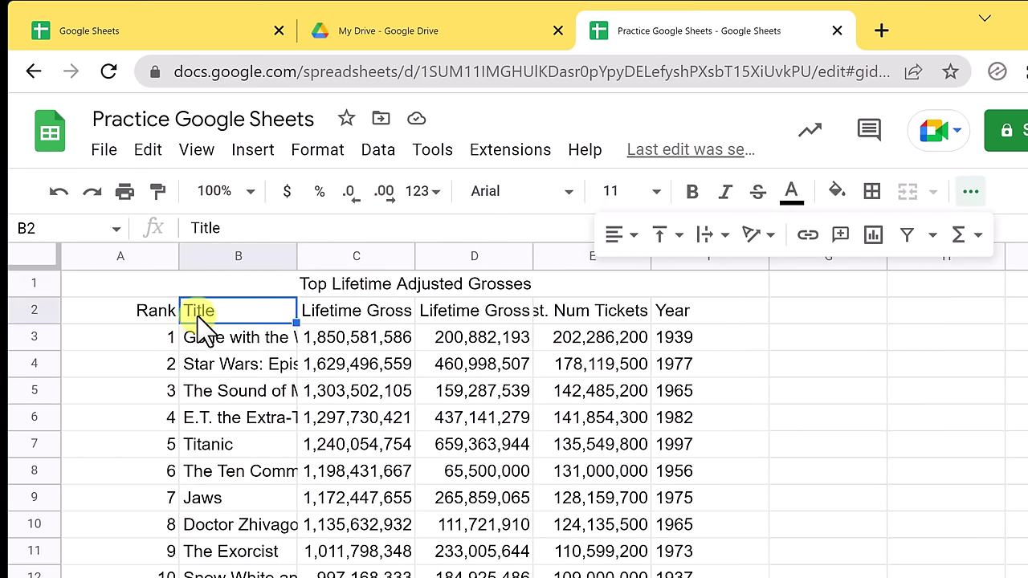
# Set the title in A1:F1 to font size 14 and make it bold.
pyautogui.click(355, 288)
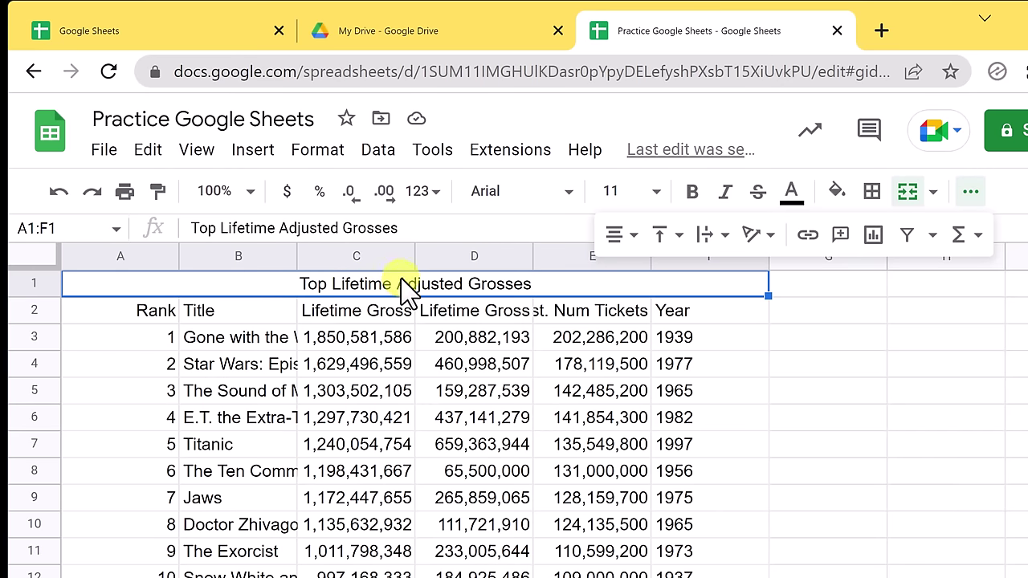
pyautogui.click(649, 193)
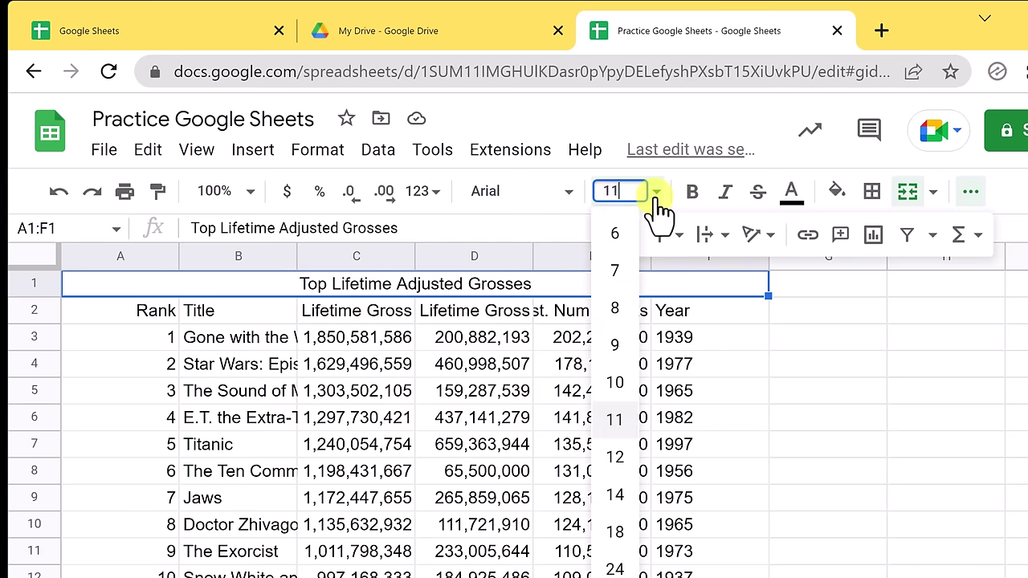
pyautogui.click(620, 496)
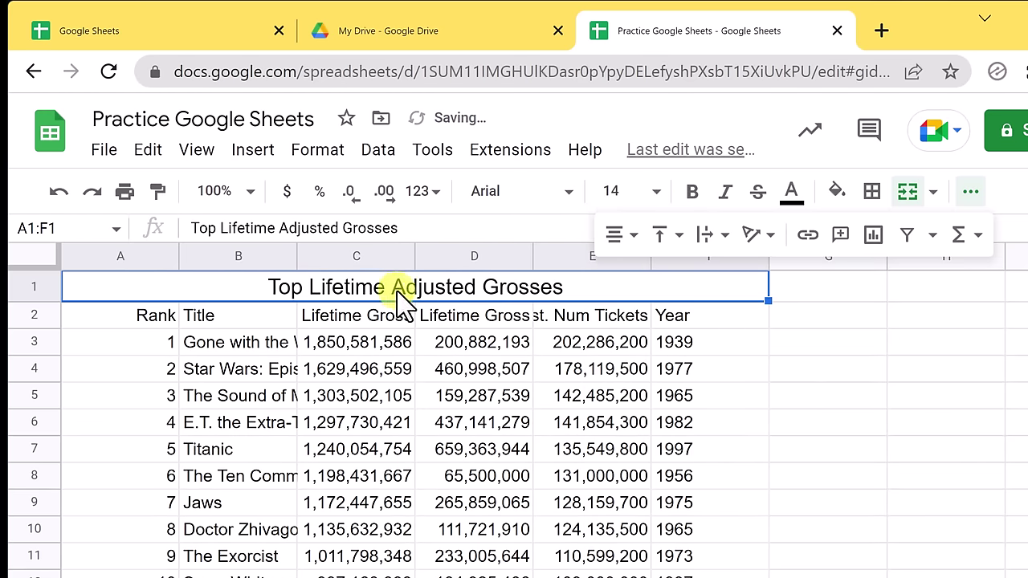
pyautogui.click(696, 195)
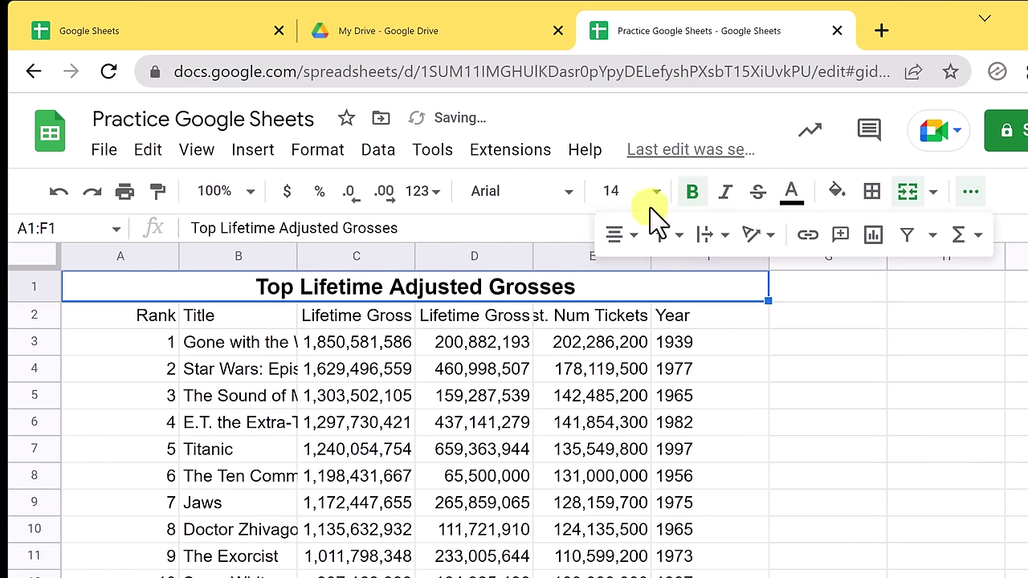
pyautogui.click(568, 193)
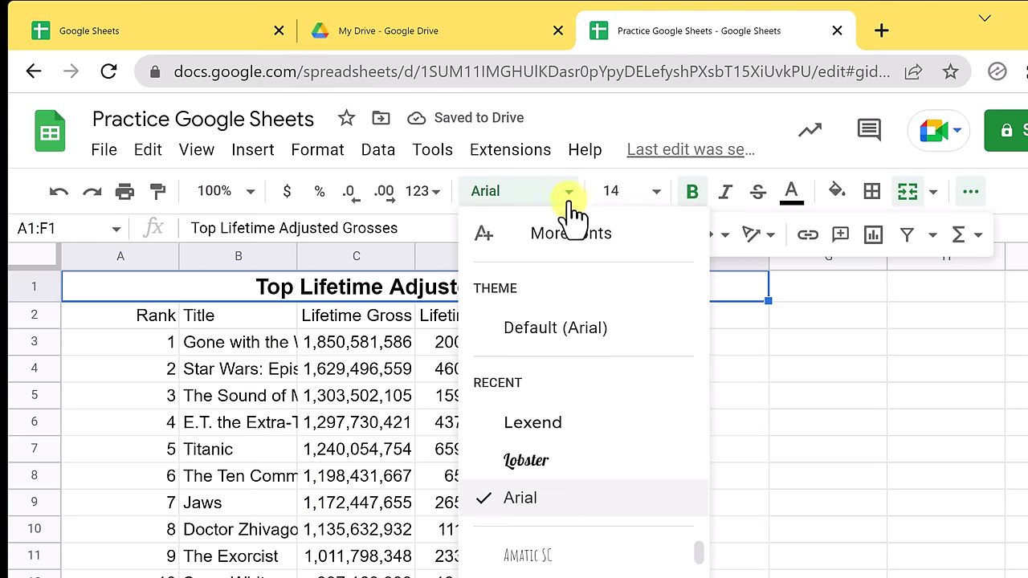
pyautogui.click(377, 315)
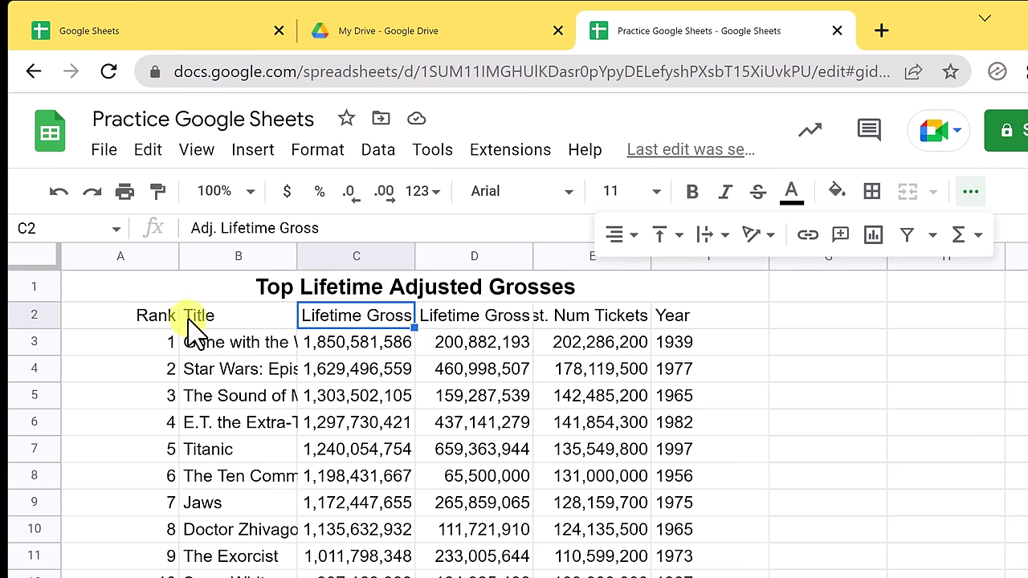
# Make the column headers in A2:F2 bold.
pyautogui.click(133, 321)
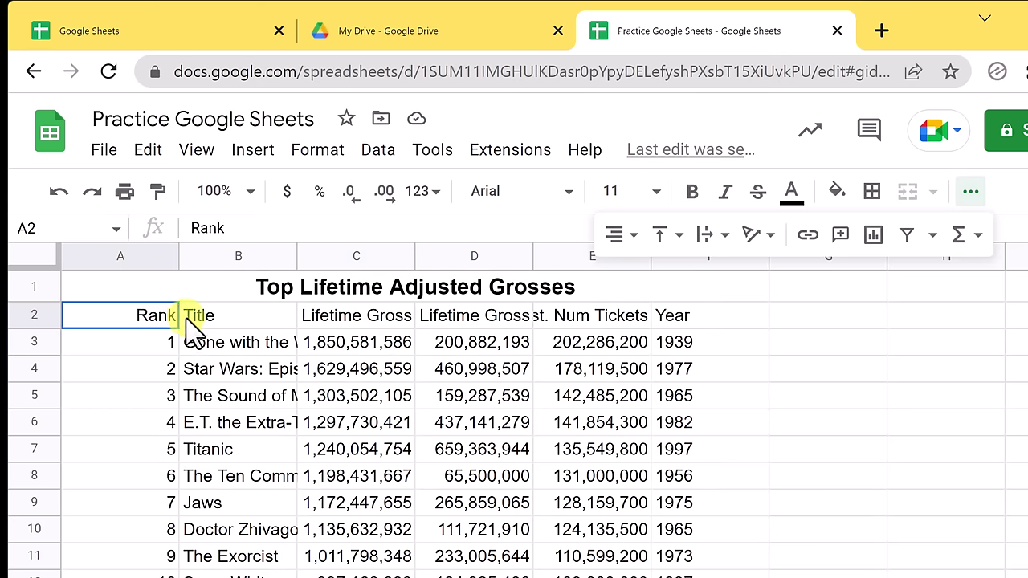
pyautogui.moveTo(168, 321); pyautogui.dragTo(683, 327)
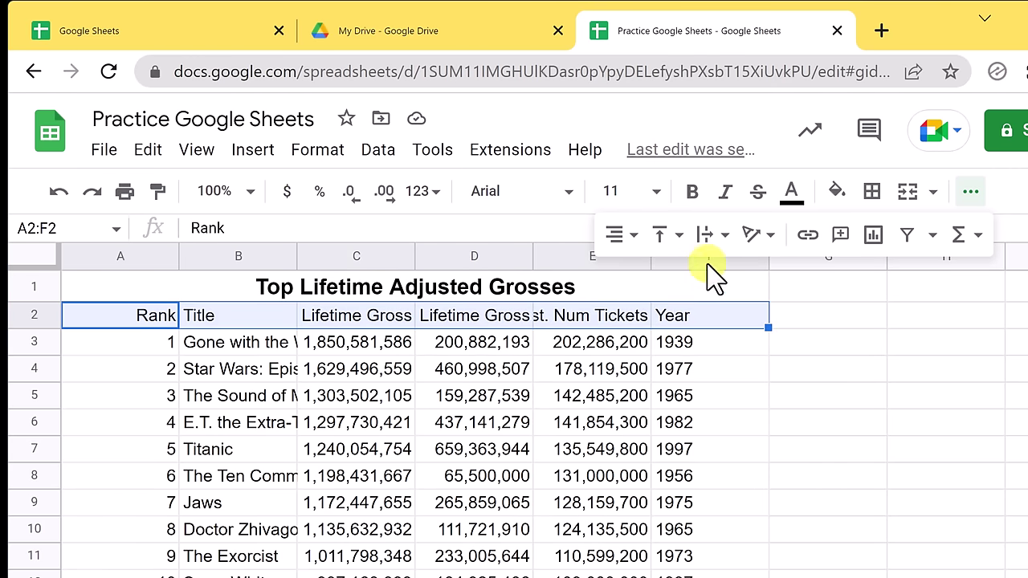
pyautogui.click(691, 197)
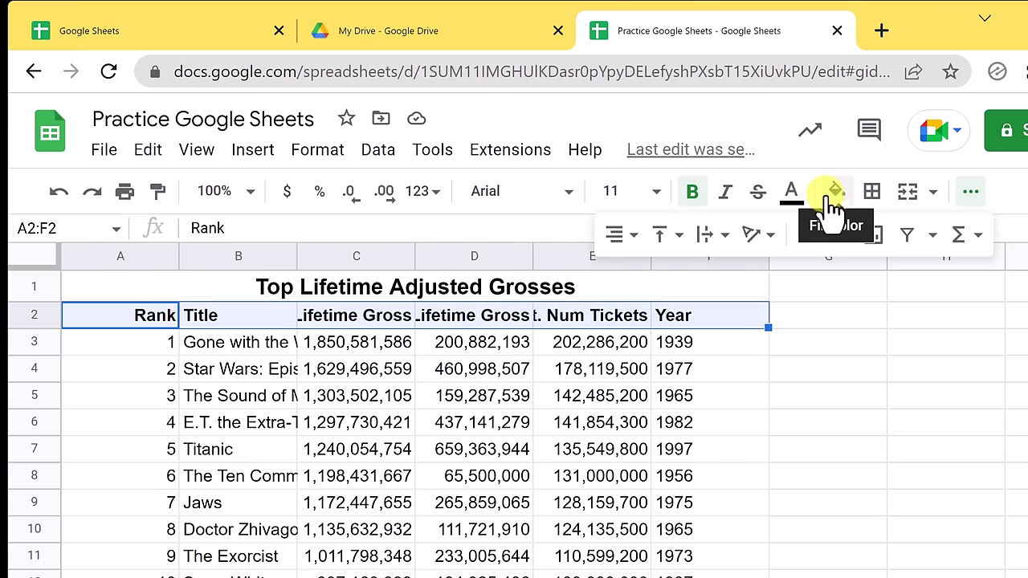
# Fill the header cells A2:F2 with dark green and set their text color to white.
pyautogui.click(836, 197)
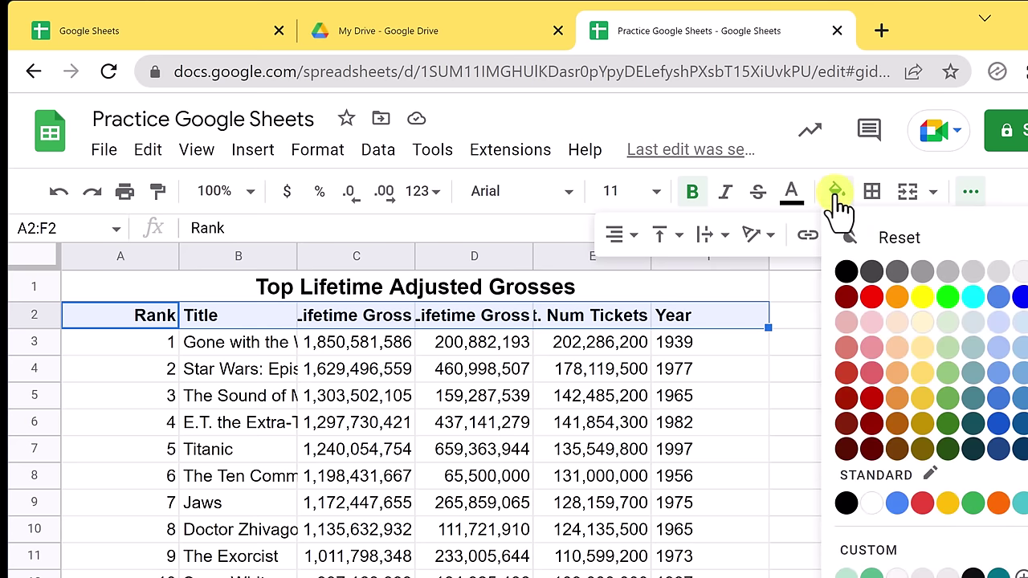
pyautogui.click(948, 425)
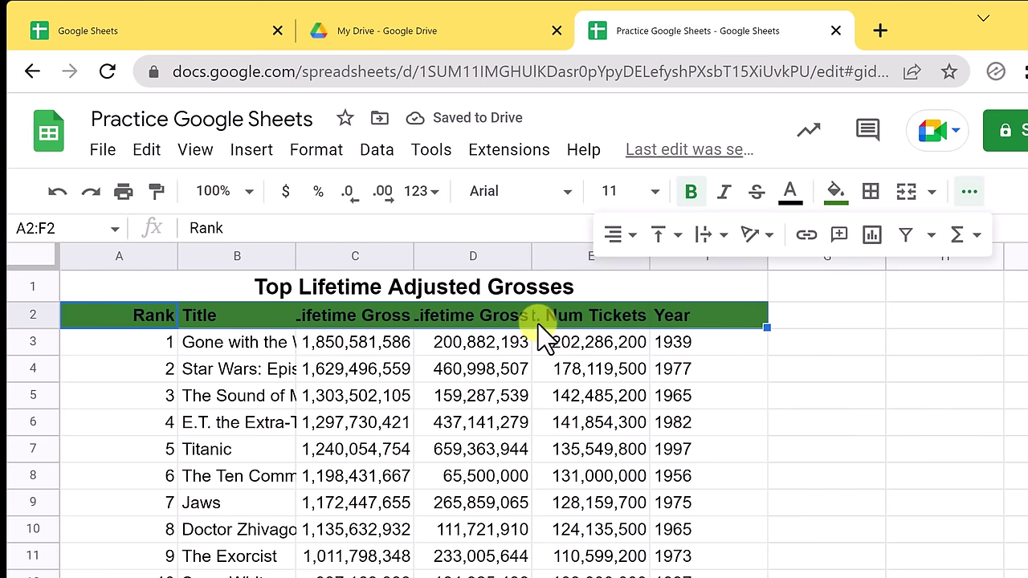
pyautogui.click(791, 193)
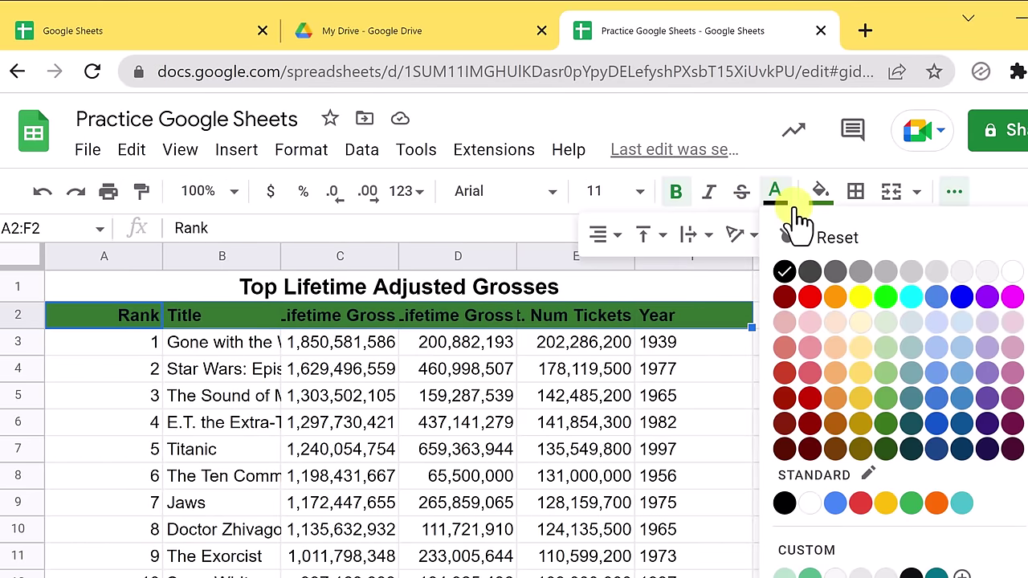
pyautogui.click(1011, 272)
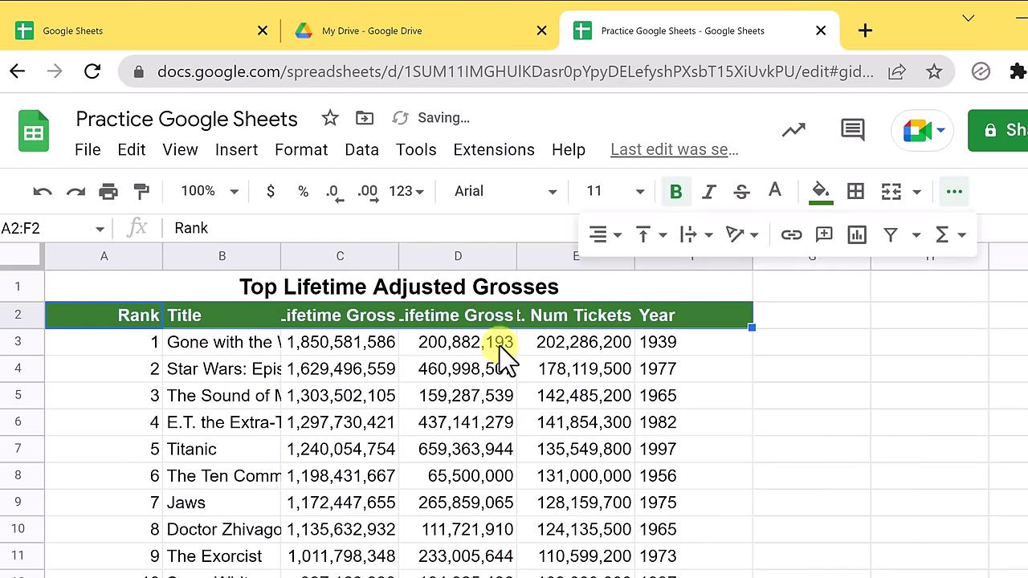
# Widen column B to fit the longest movie title.
pyautogui.click(390, 369)
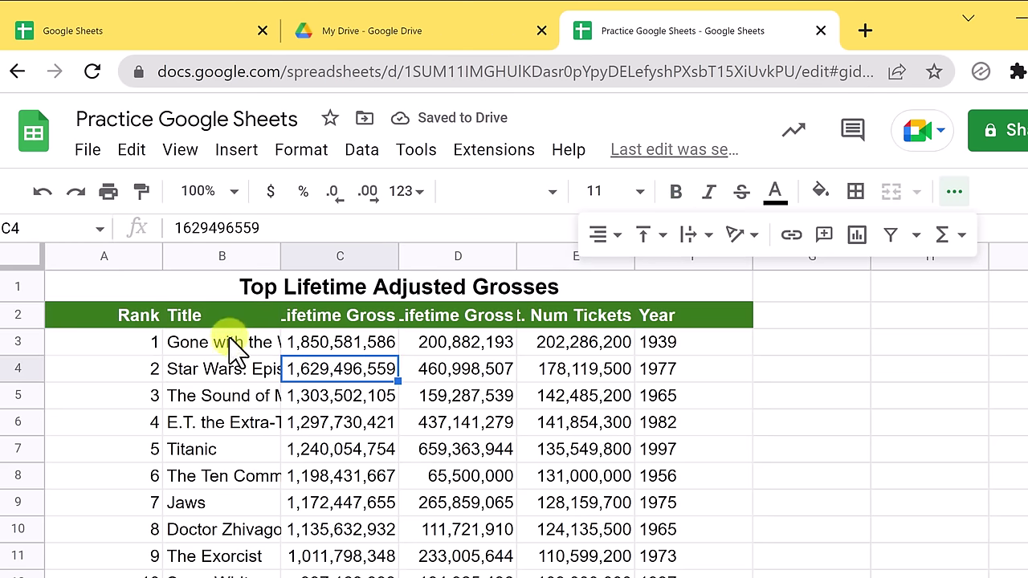
pyautogui.moveTo(276, 256); pyautogui.dragTo(376, 258)
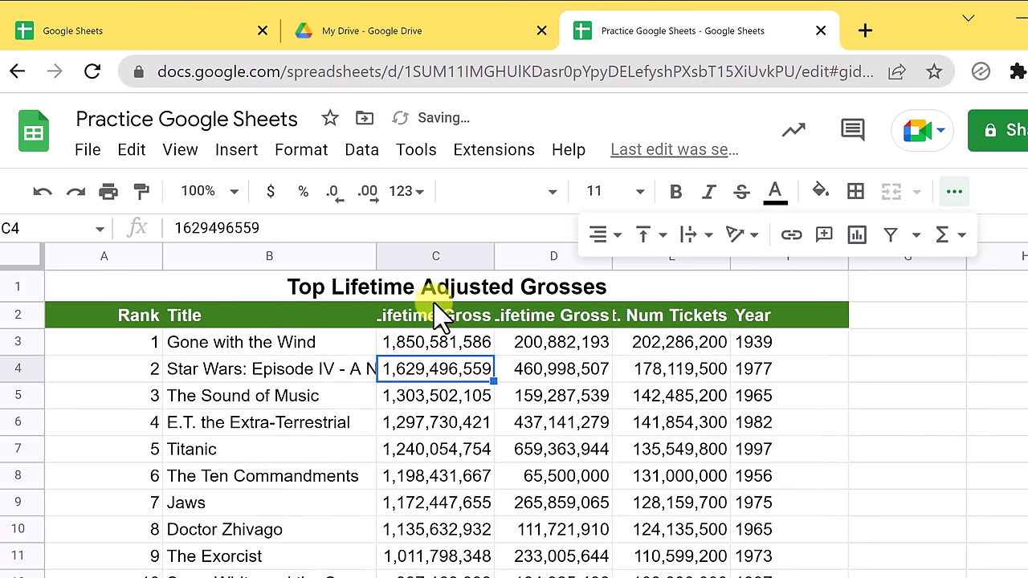
pyautogui.doubleClick(373, 262)
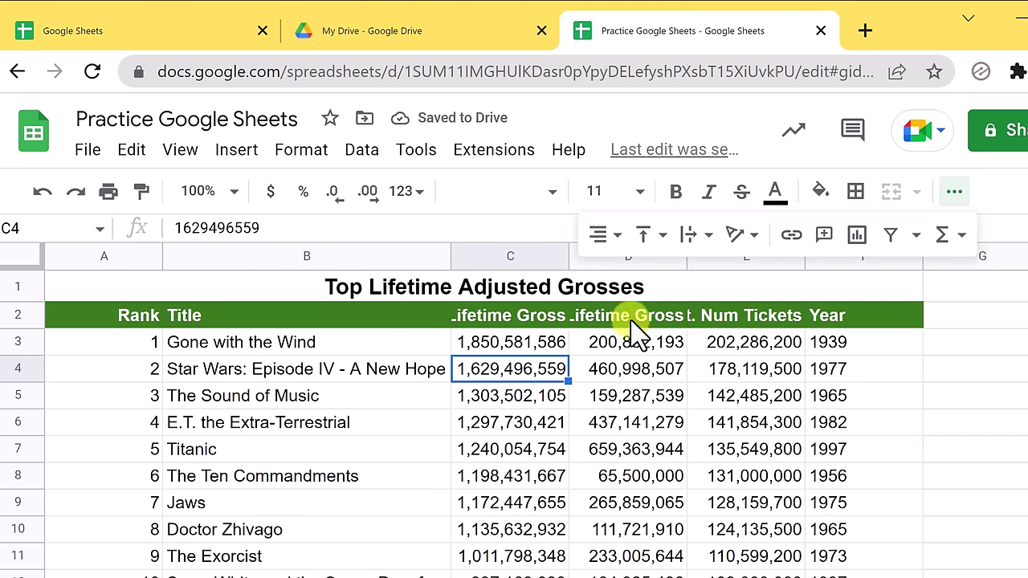
# Auto-fit the widths of columns C, D and E to their headers.
pyautogui.click(954, 197)
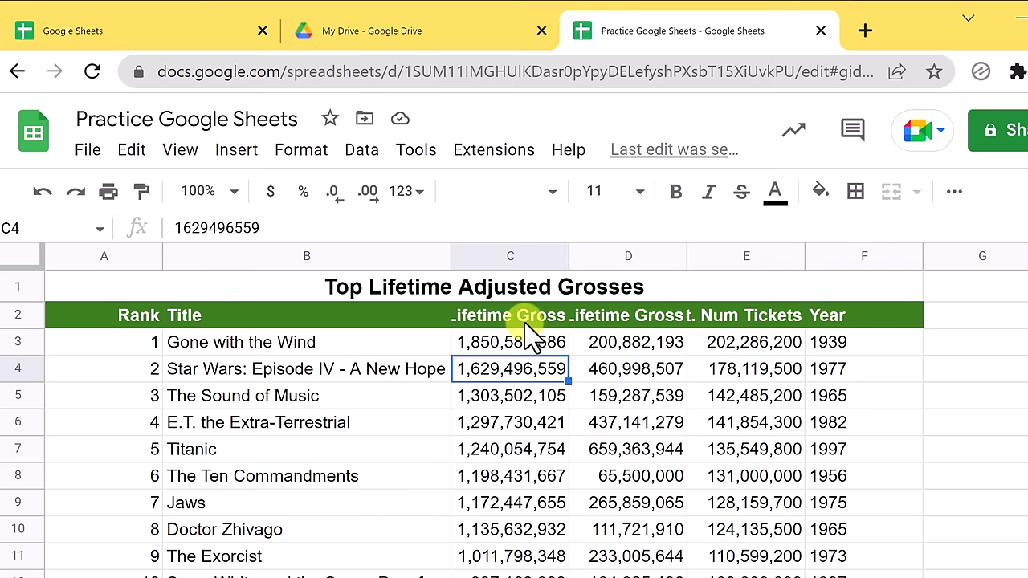
pyautogui.doubleClick(565, 265)
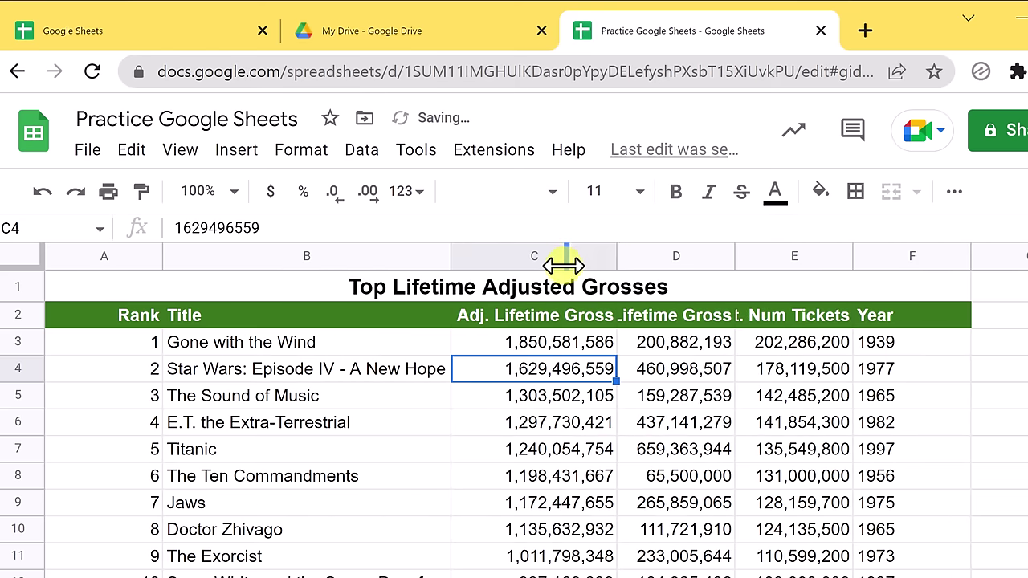
pyautogui.doubleClick(732, 255)
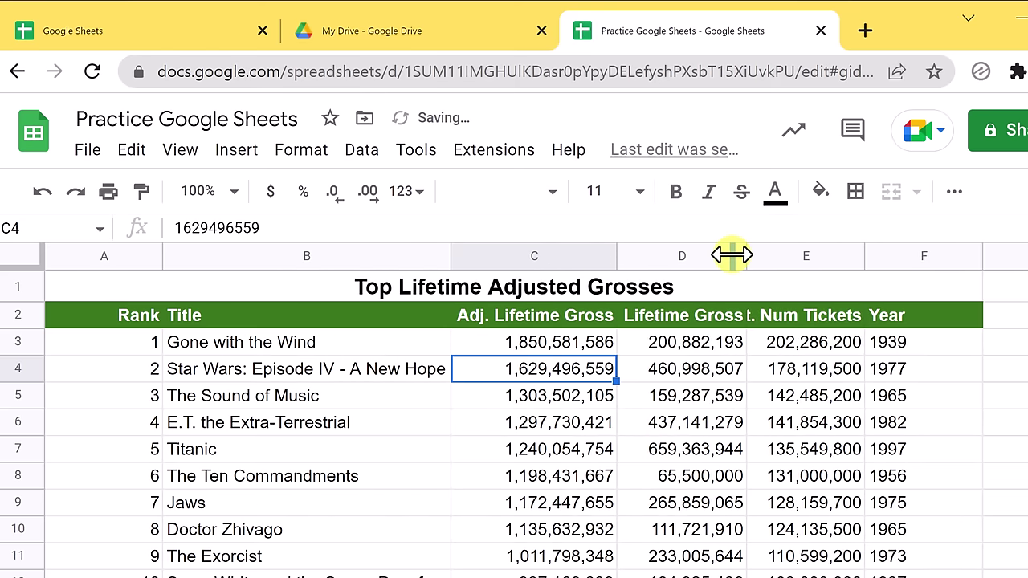
pyautogui.doubleClick(862, 259)
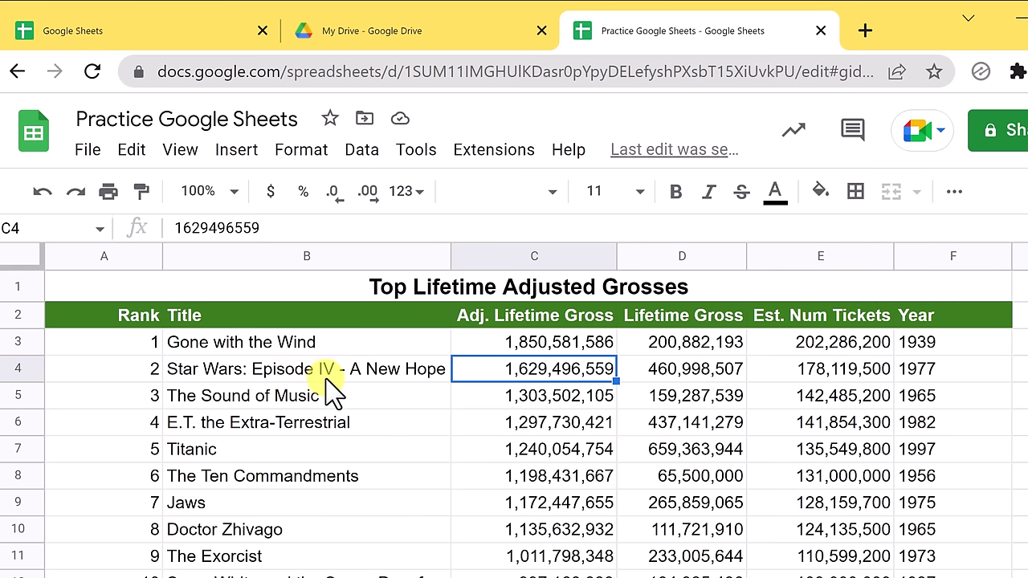
# Apply all borders to the Gone with the Wind title cell, B3.
pyautogui.click(245, 347)
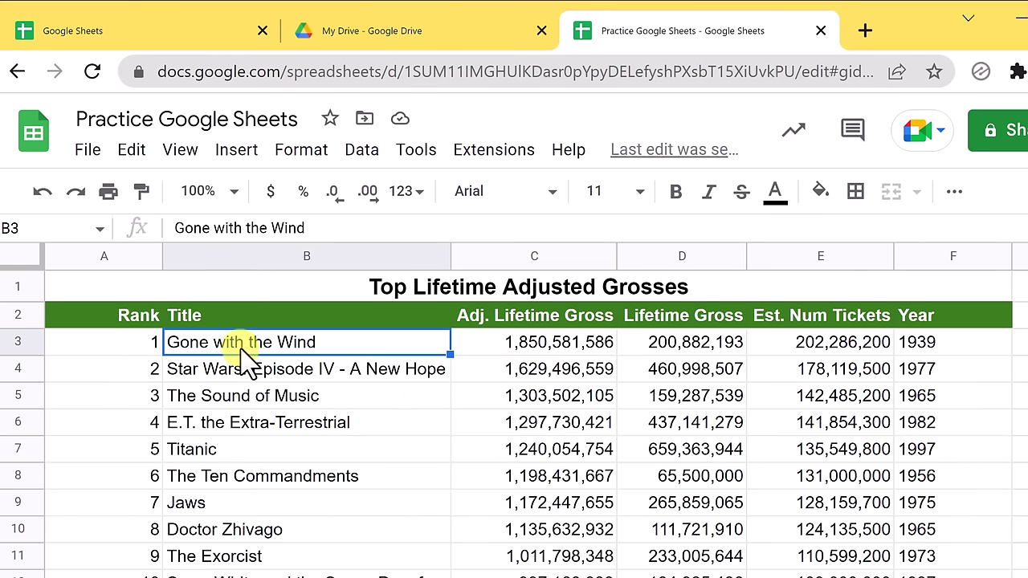
pyautogui.click(853, 194)
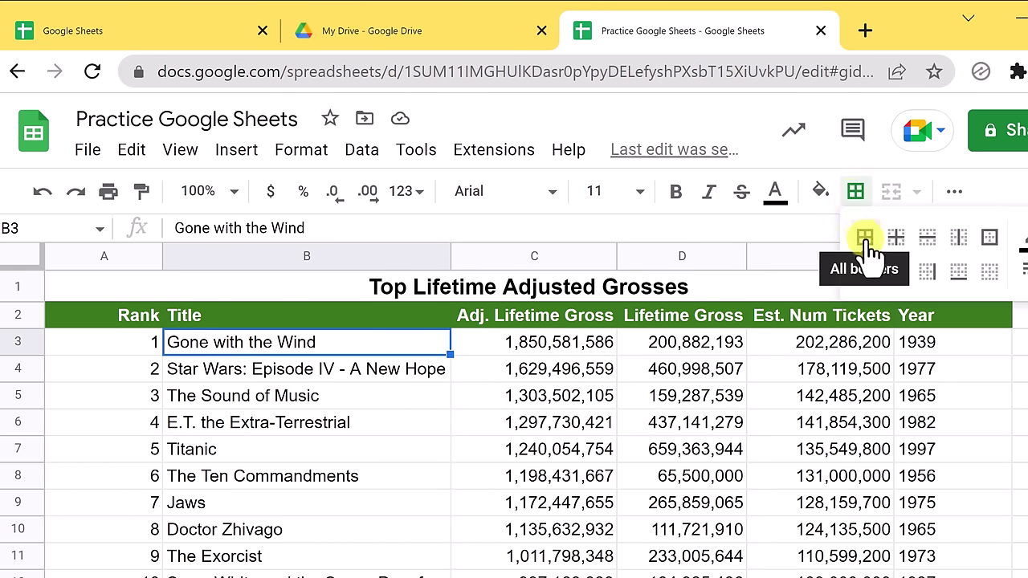
pyautogui.click(864, 237)
pyautogui.click(424, 371)
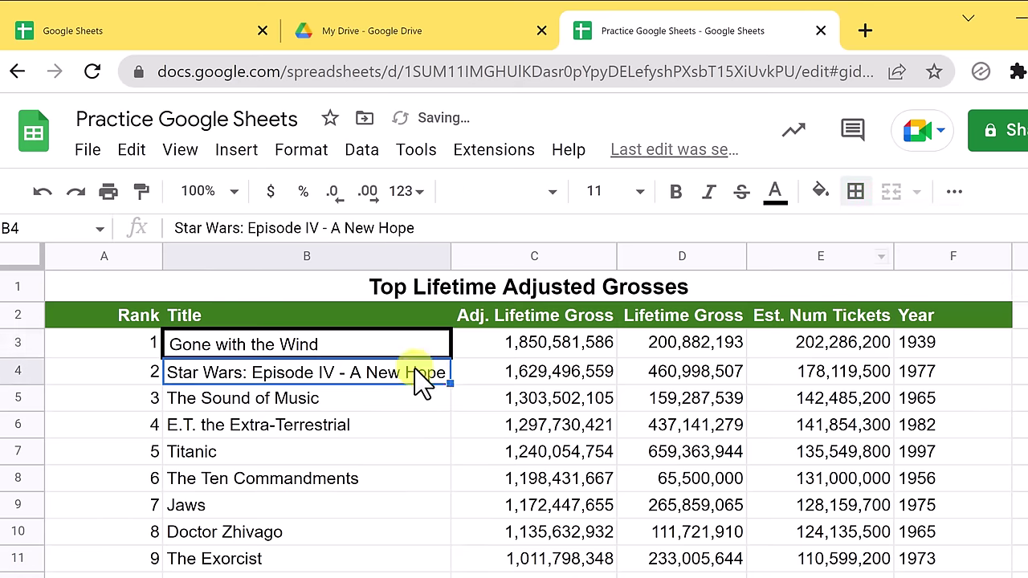
pyautogui.click(195, 429)
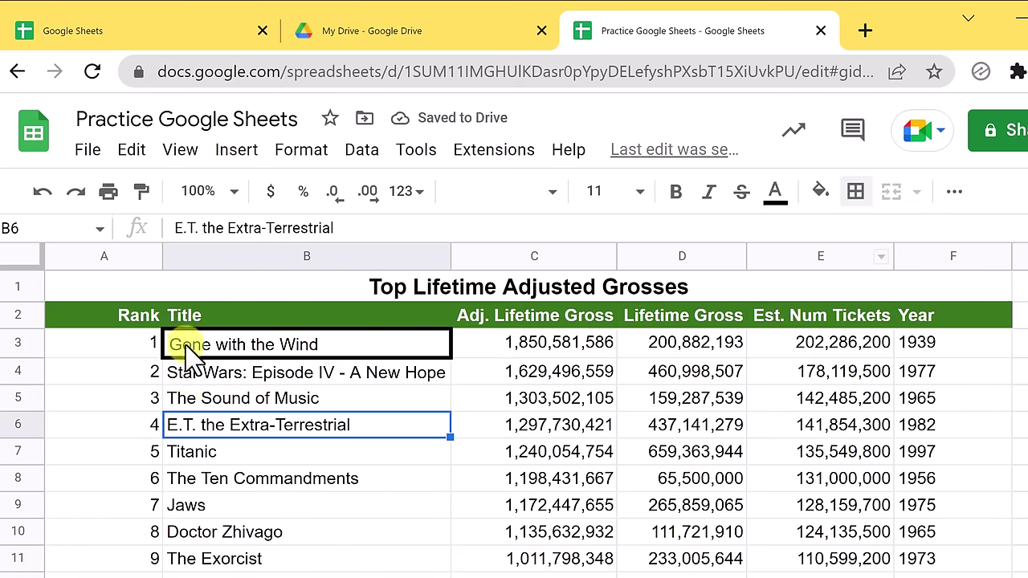
pyautogui.click(334, 358)
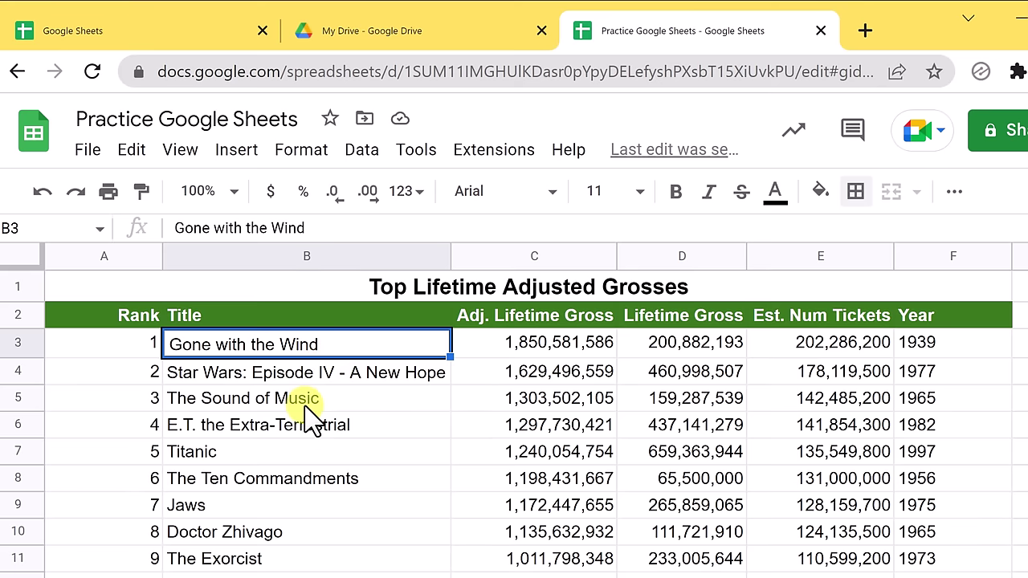
# Try all borders on the movie data range A3:F12, and undo that border change.
pyautogui.scroll(-3, 313, 418)
pyautogui.moveTo(916, 401); pyautogui.dragTo(142, 371)
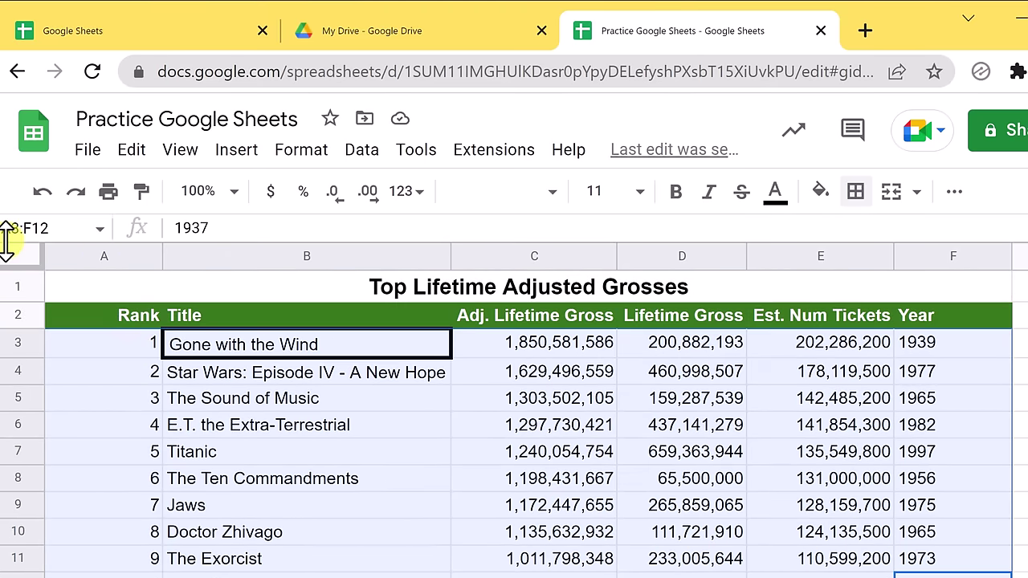
pyautogui.click(856, 193)
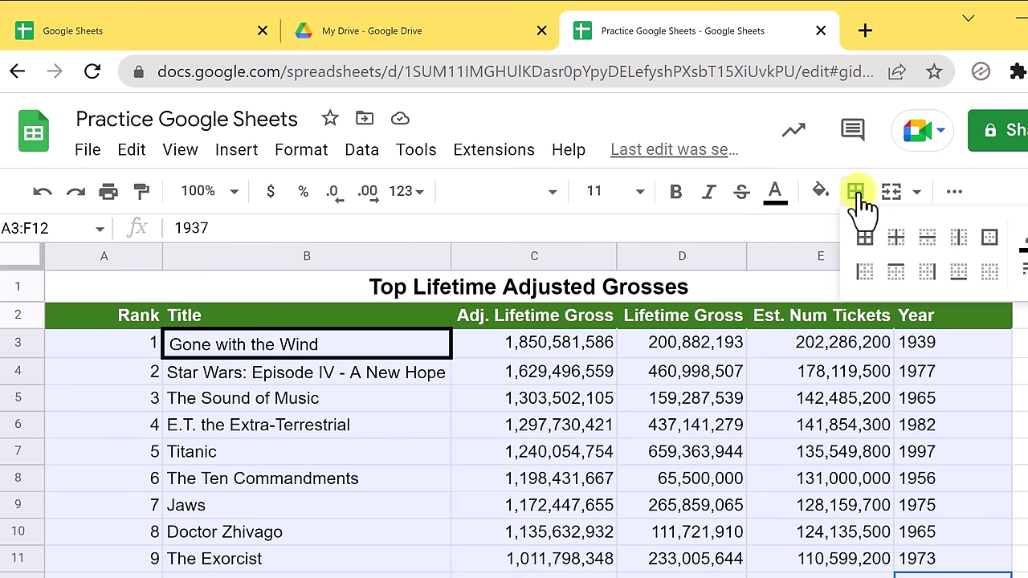
pyautogui.click(865, 238)
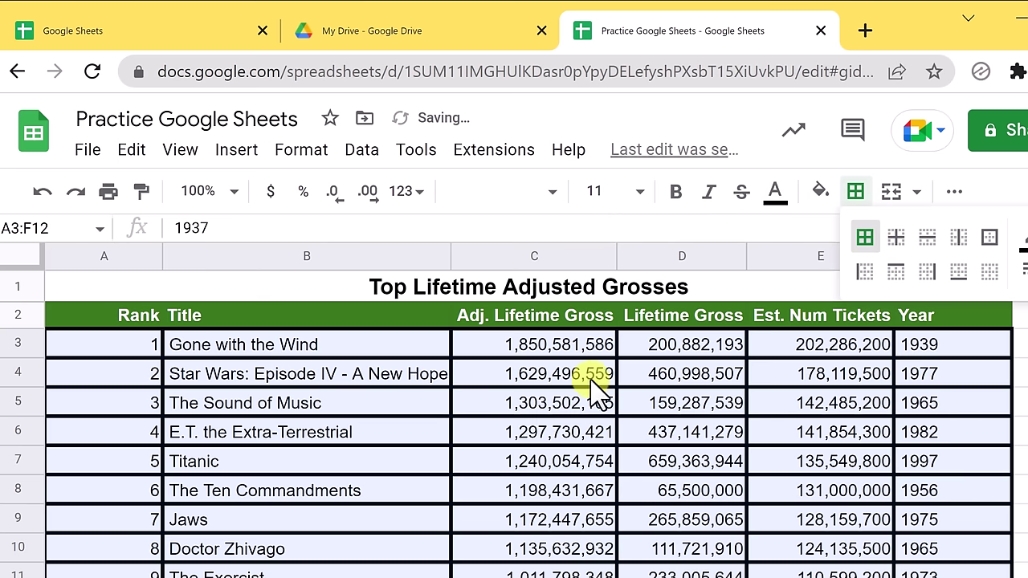
pyautogui.click(460, 410)
pyautogui.scroll(-2, 481, 426)
pyautogui.scroll(2, 497, 434)
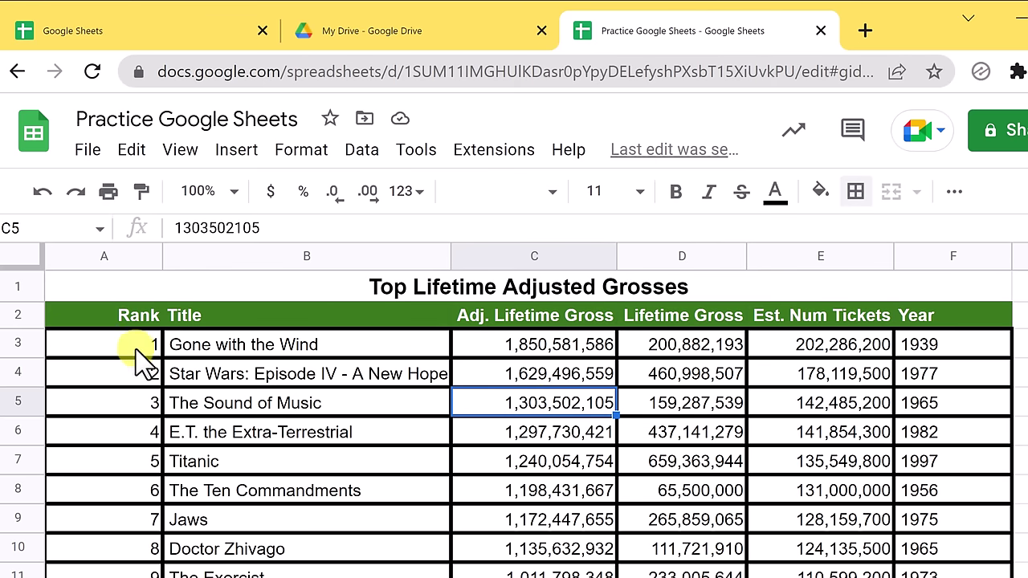
pyautogui.click(42, 193)
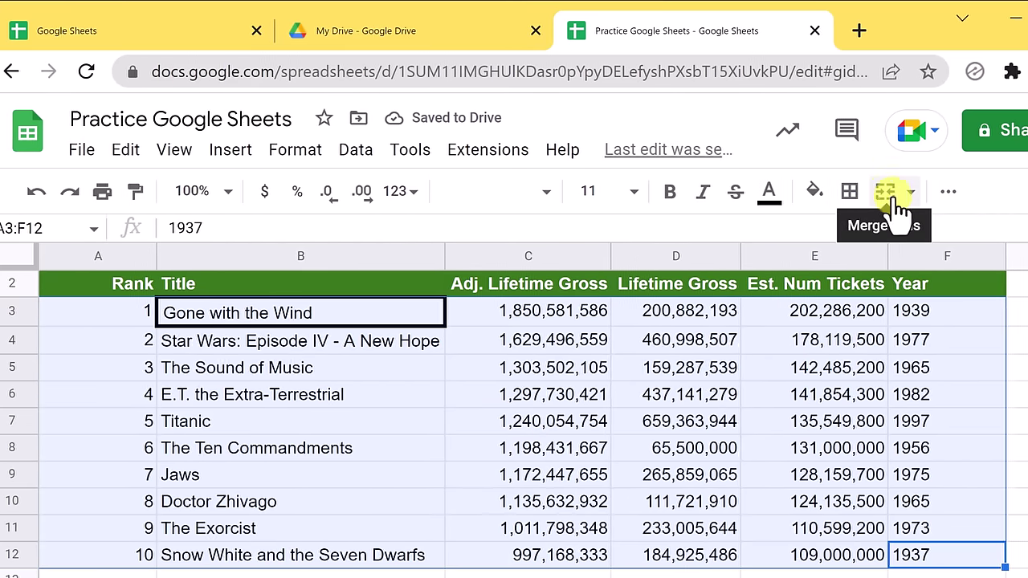
# Add an outer border around A3:F12, trying a dashed line before setting the style to a medium solid line.
pyautogui.click(819, 196)
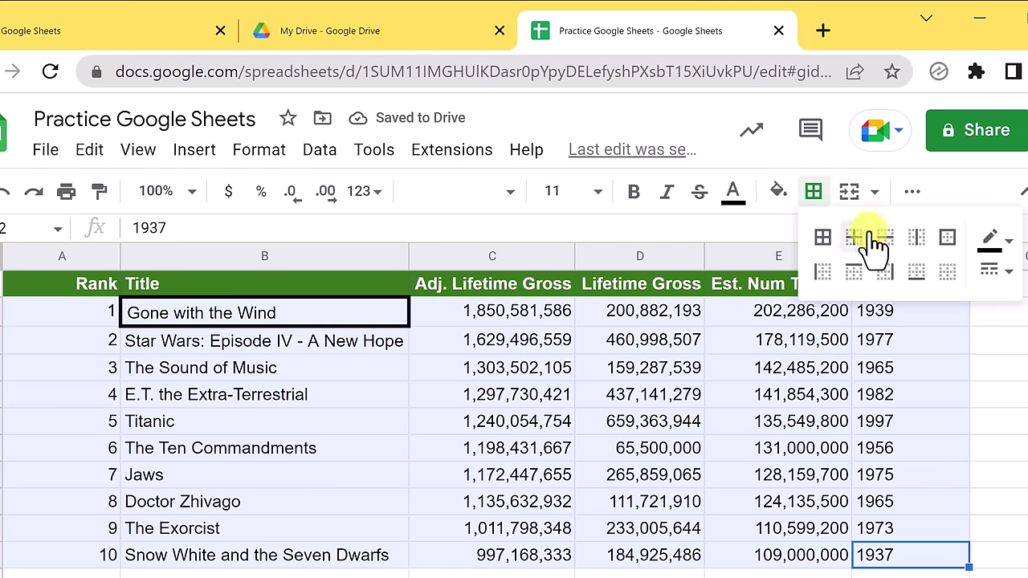
pyautogui.click(947, 240)
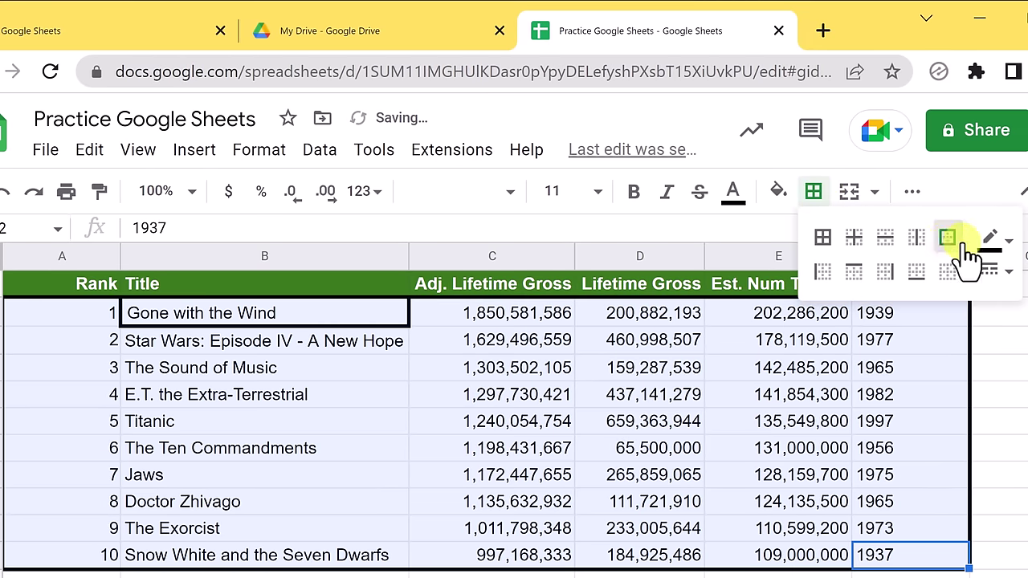
pyautogui.click(1005, 275)
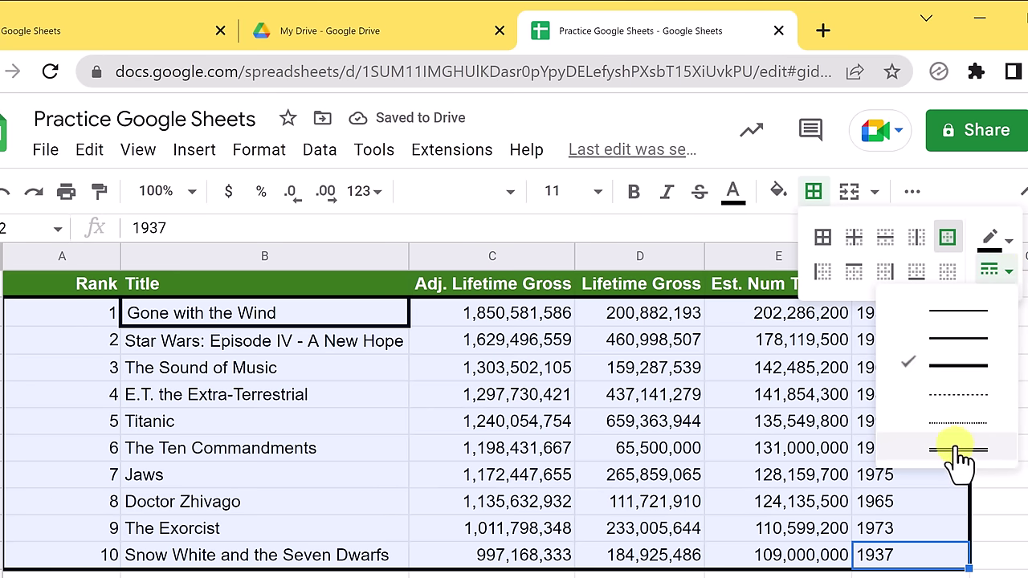
pyautogui.click(959, 398)
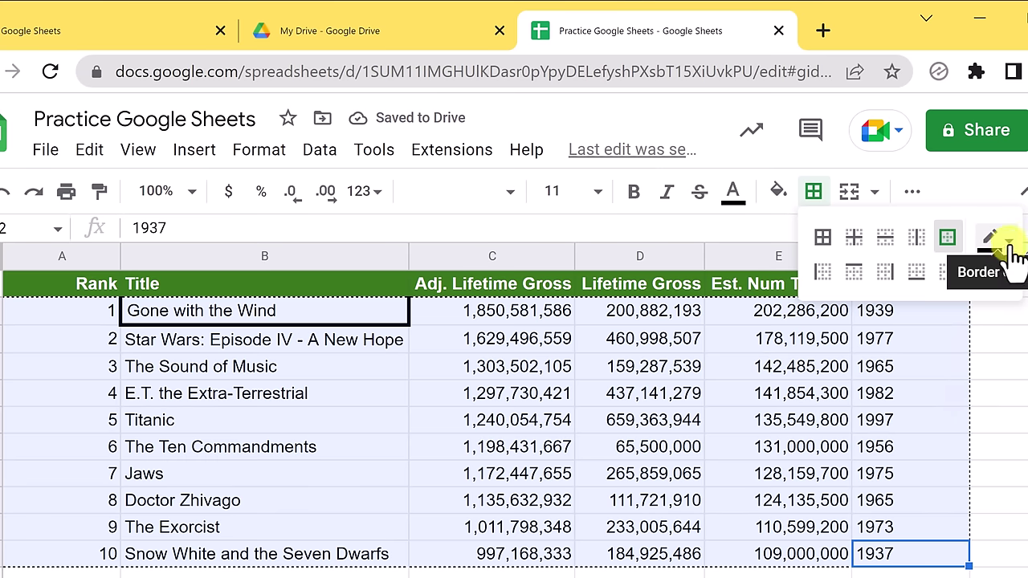
pyautogui.click(1007, 273)
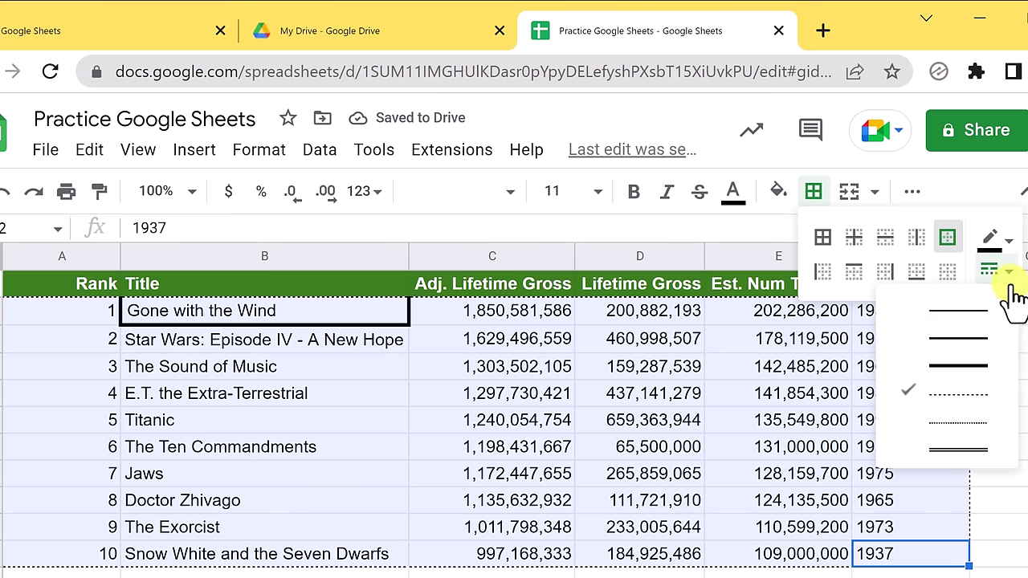
pyautogui.click(968, 359)
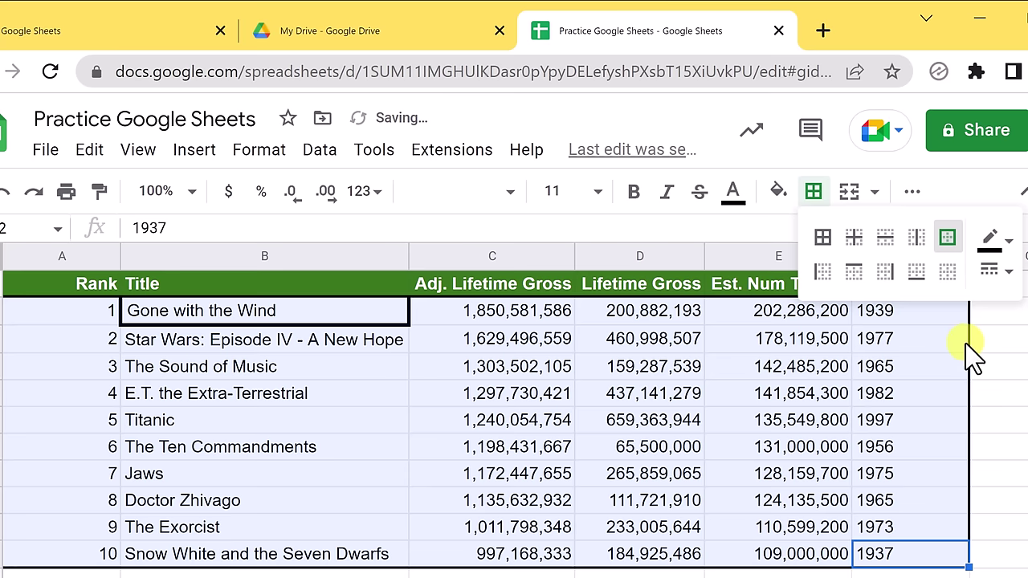
# Change the color of the outer border around A3:F12 to light green.
pyautogui.click(1013, 249)
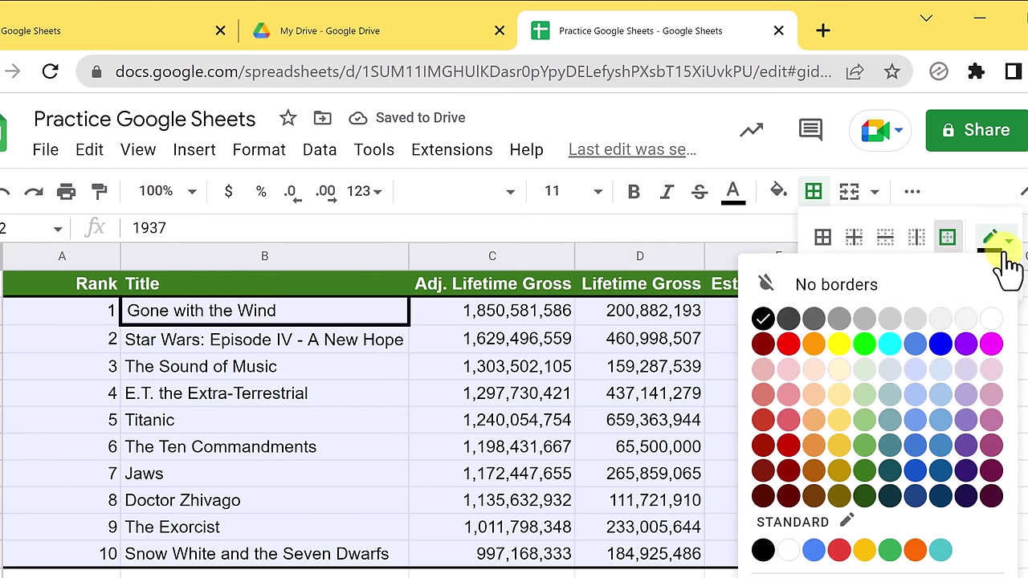
pyautogui.click(867, 419)
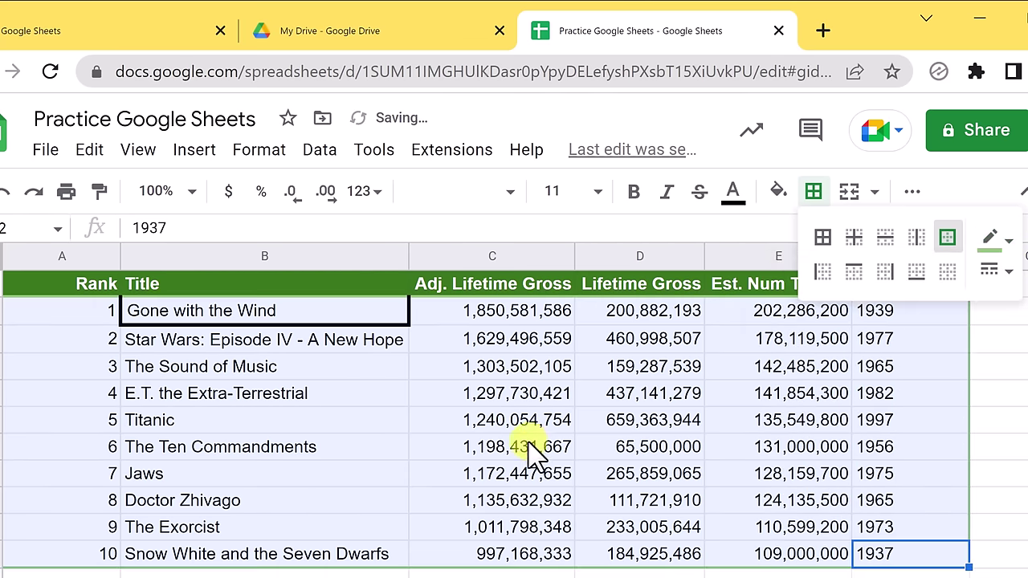
pyautogui.click(528, 447)
pyautogui.click(280, 366)
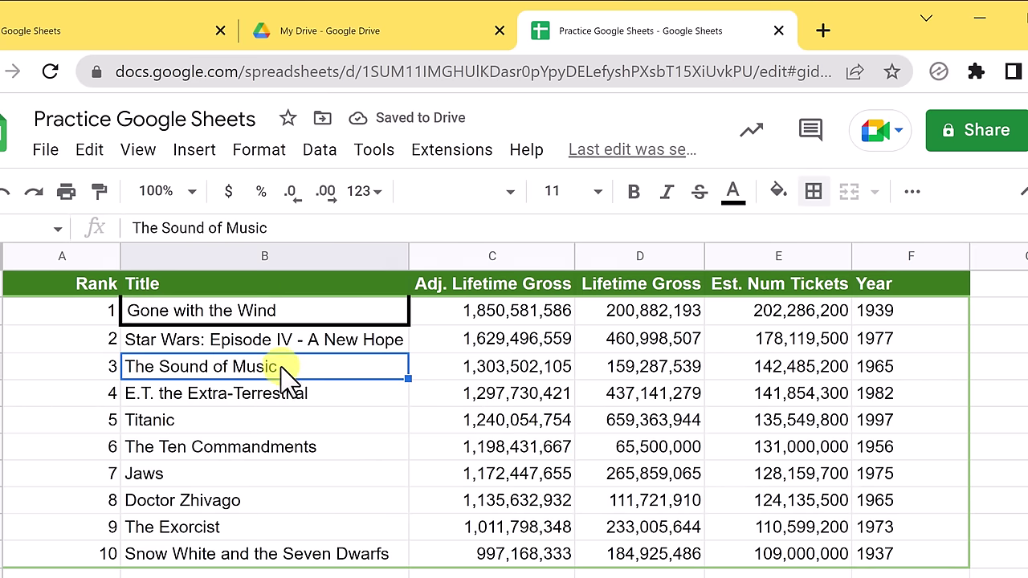
pyautogui.scroll(1, 280, 362)
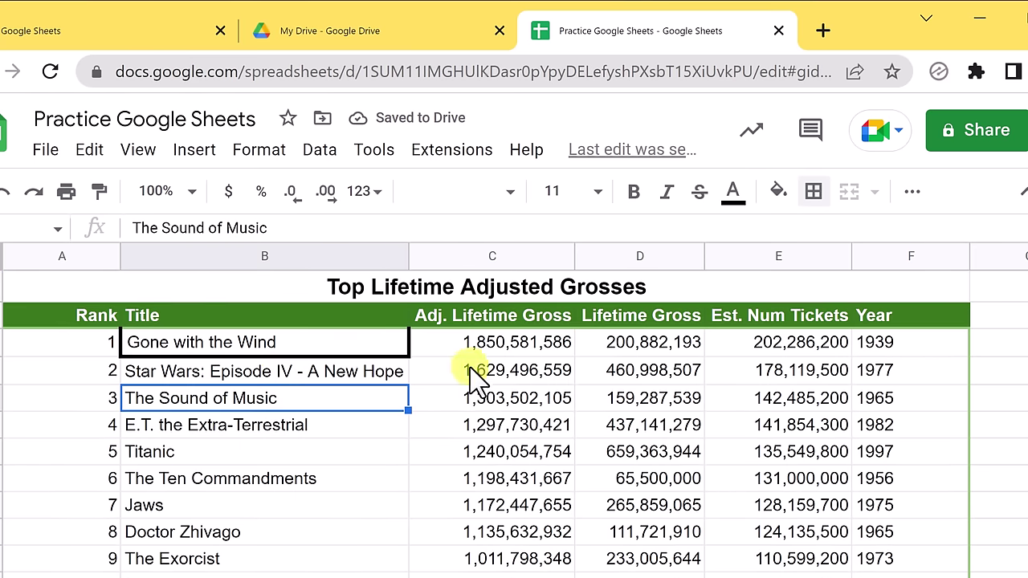
# Clear all borders from the Gone with the Wind title cell, B3.
pyautogui.click(356, 344)
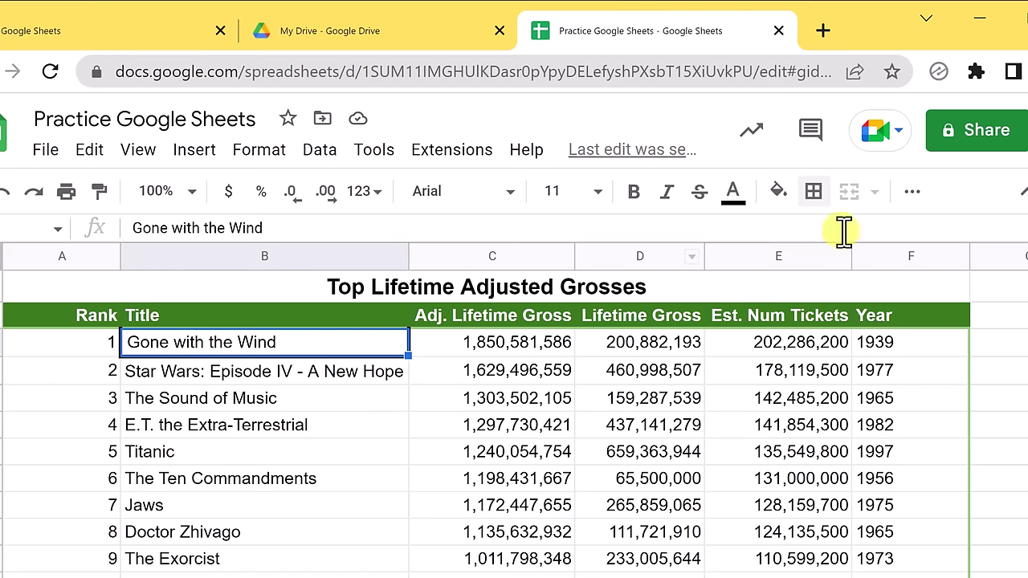
pyautogui.click(813, 200)
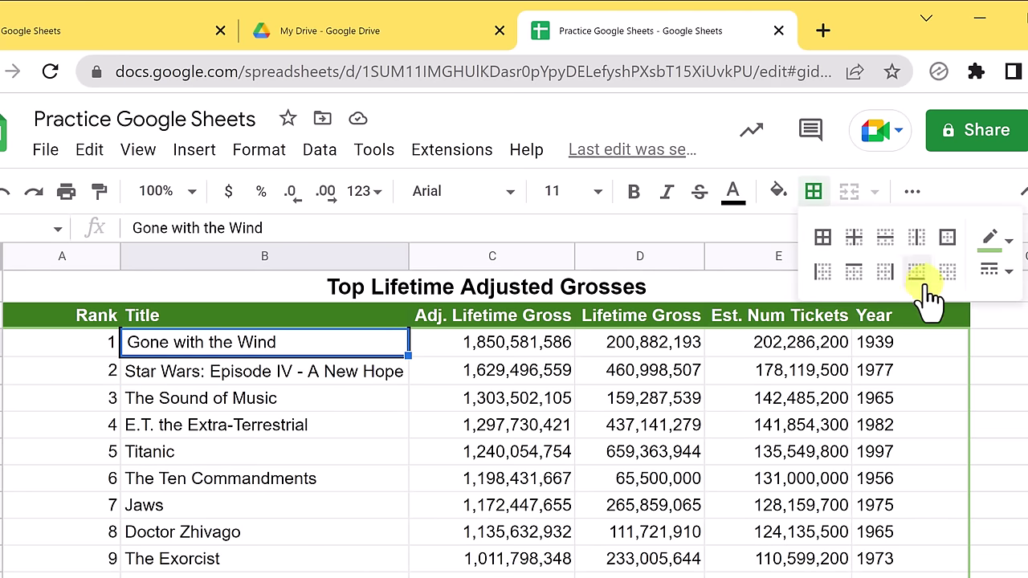
pyautogui.click(948, 273)
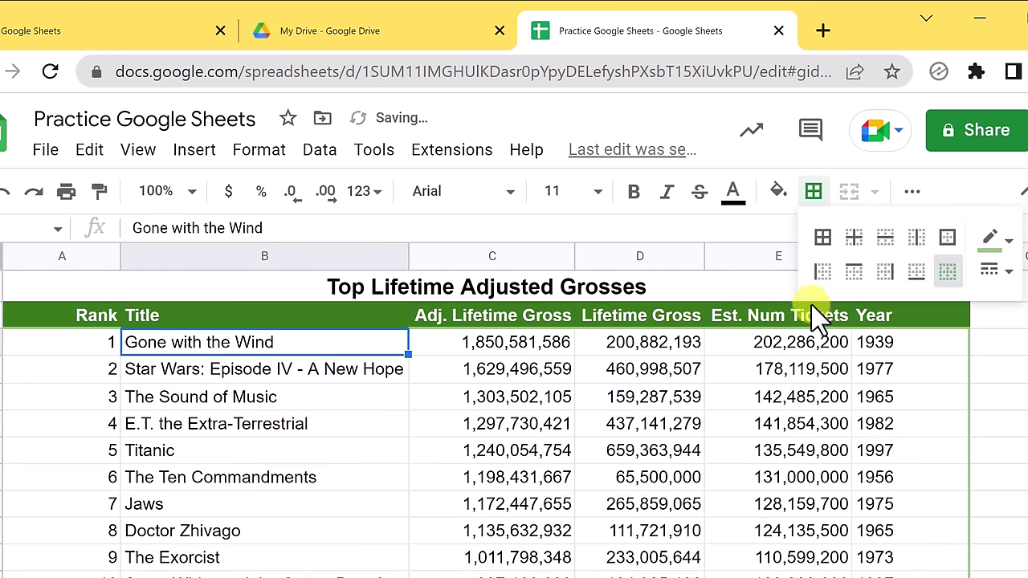
pyautogui.click(434, 401)
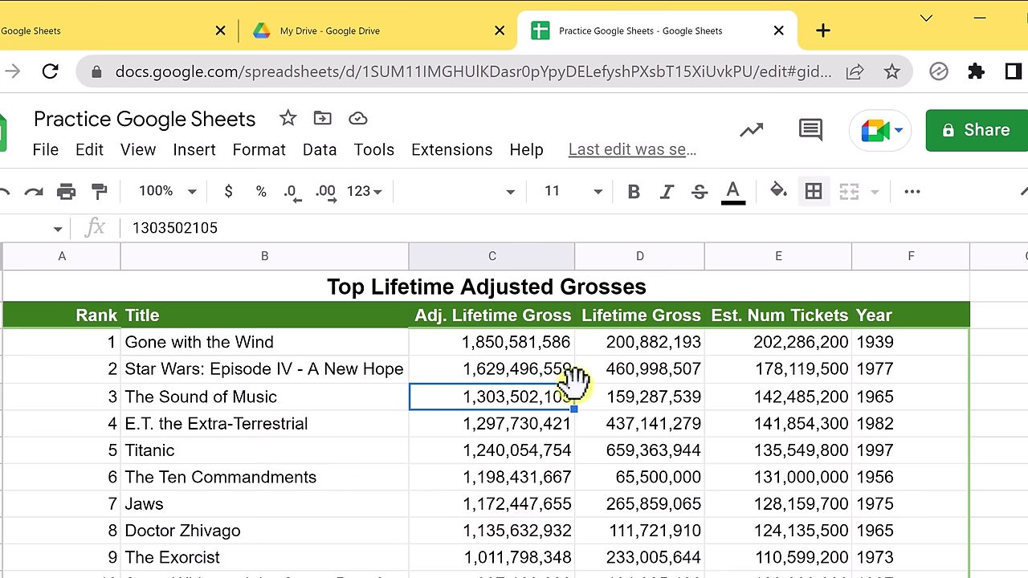
# Format the Adj. Lifetime Gross value in C3 as dollar currency with no decimal places.
pyautogui.click(514, 344)
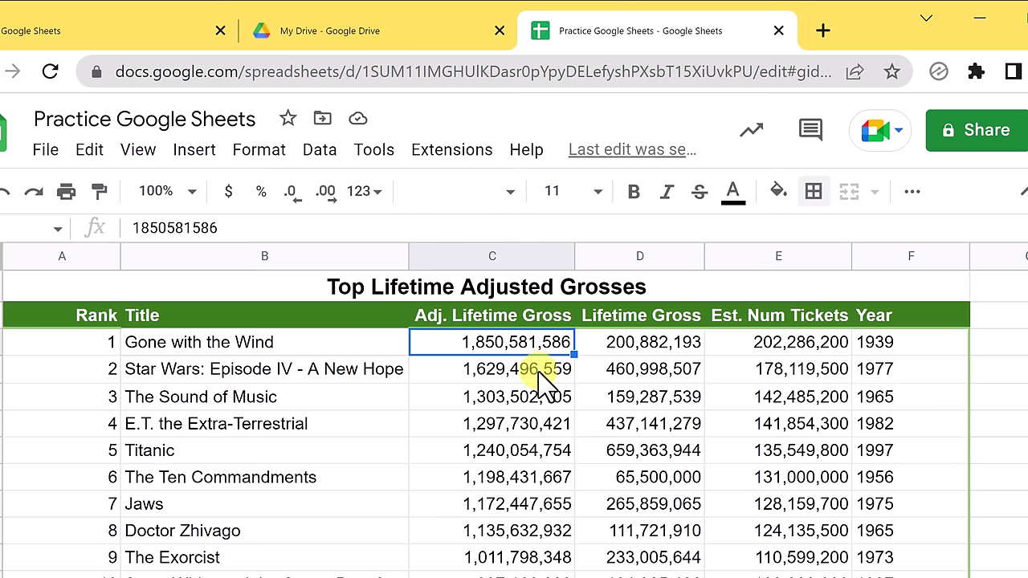
pyautogui.click(228, 193)
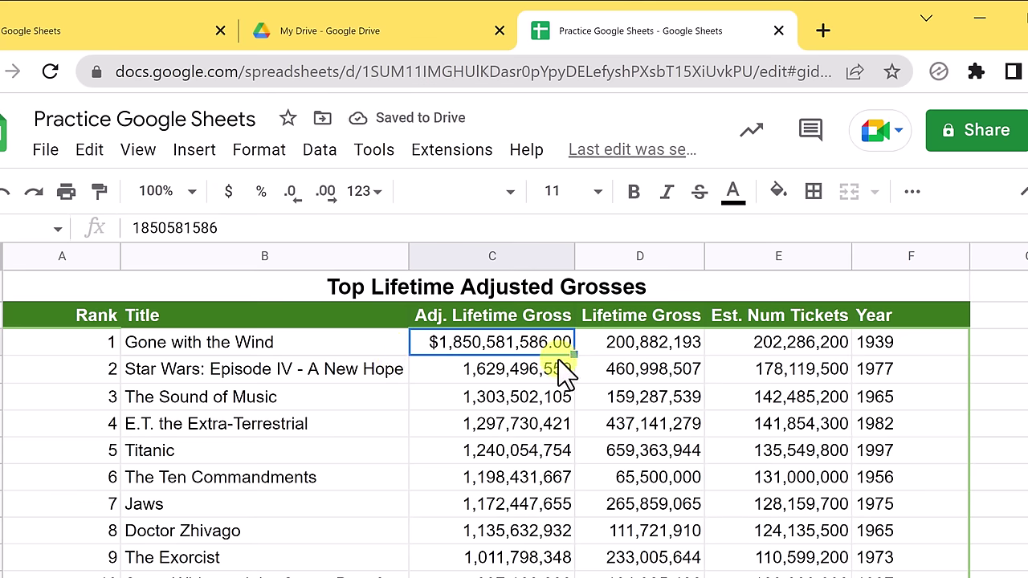
pyautogui.click(292, 197)
pyautogui.click(292, 197)
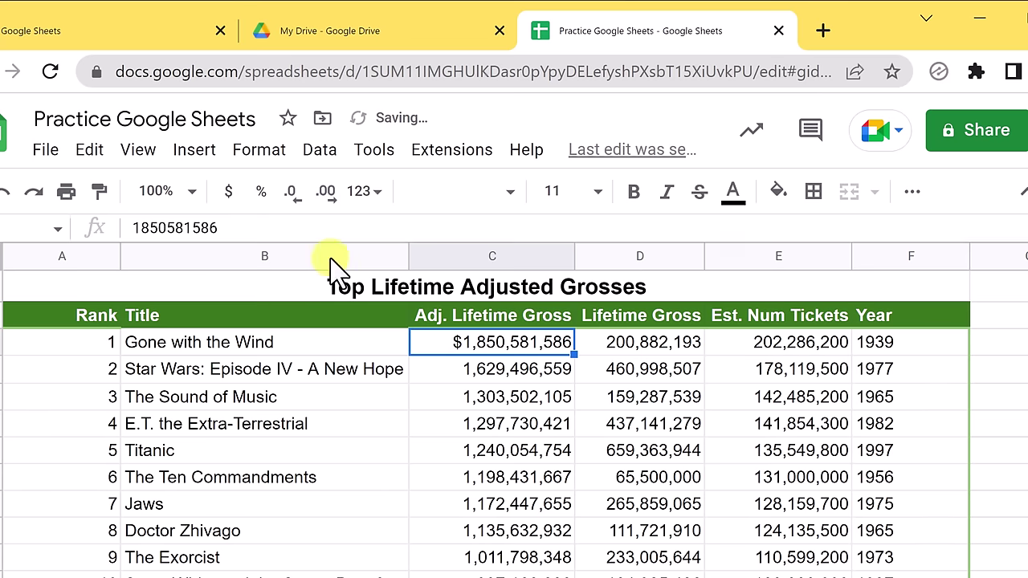
pyautogui.click(480, 397)
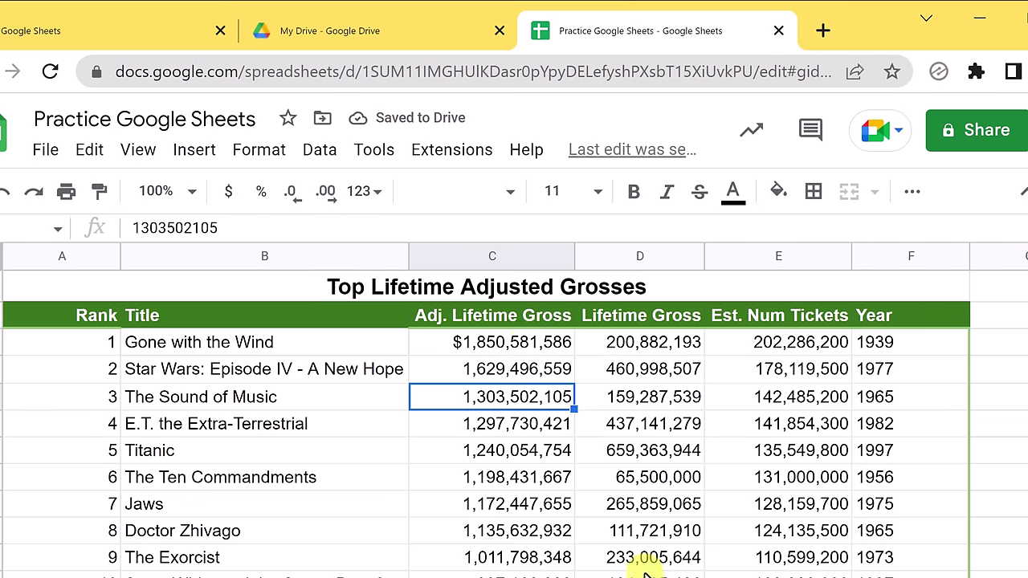
# Format the Adj. Lifetime Gross and Lifetime Gross values in C3:D12 as dollar currency with no decimal places.
pyautogui.moveTo(642, 574); pyautogui.dragTo(489, 341)
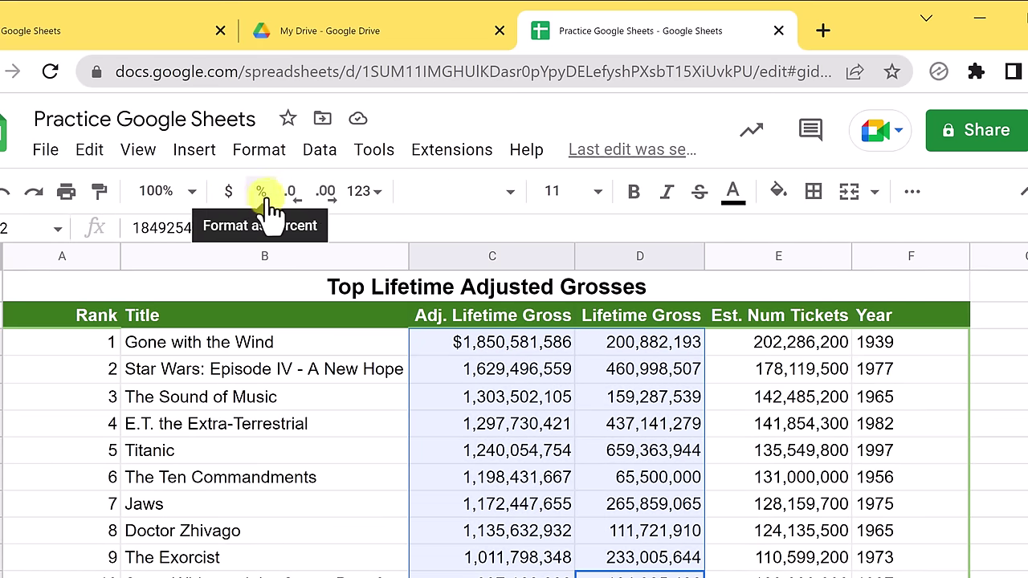
pyautogui.click(382, 205)
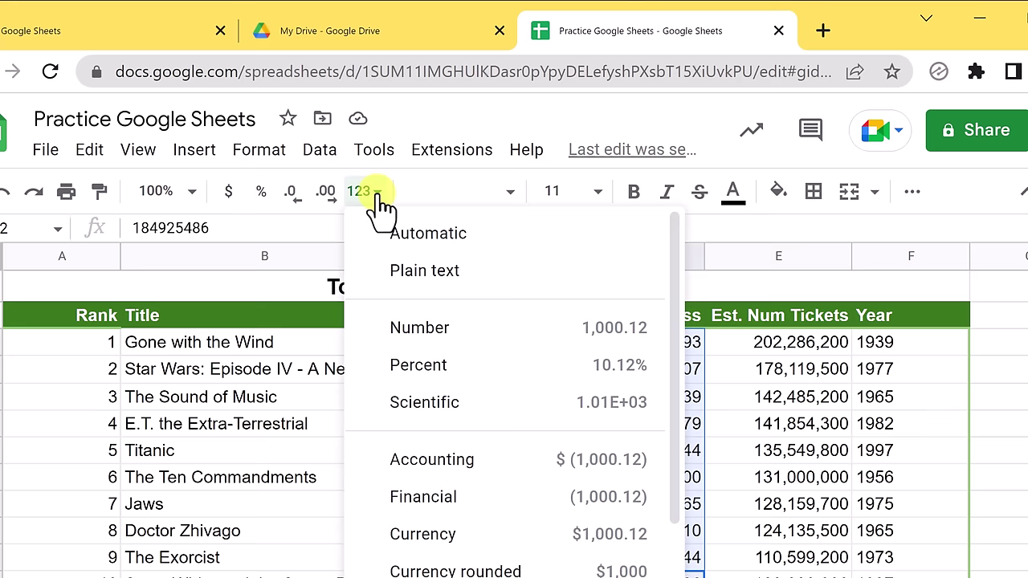
pyautogui.click(458, 540)
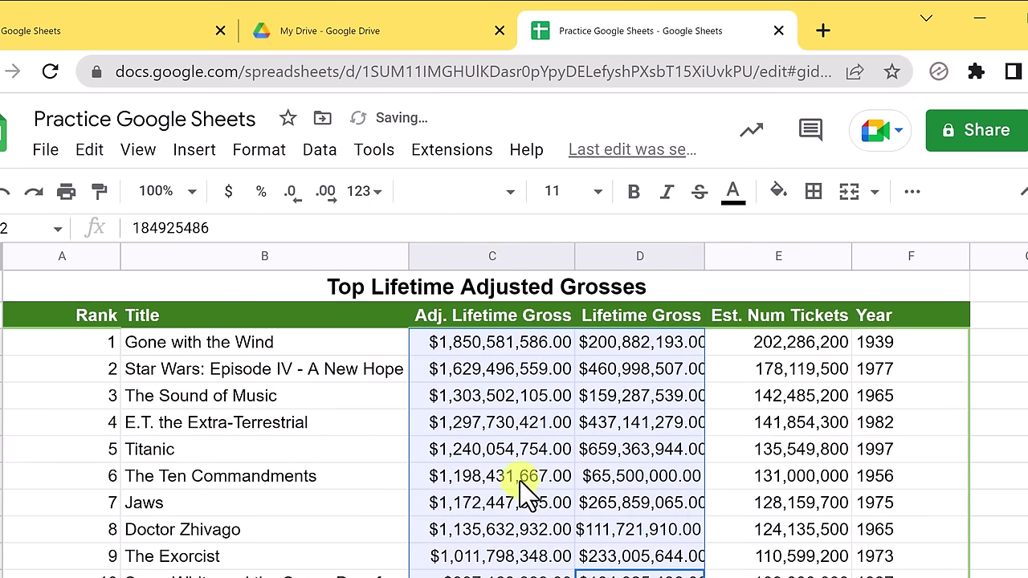
pyautogui.click(291, 197)
pyautogui.click(292, 197)
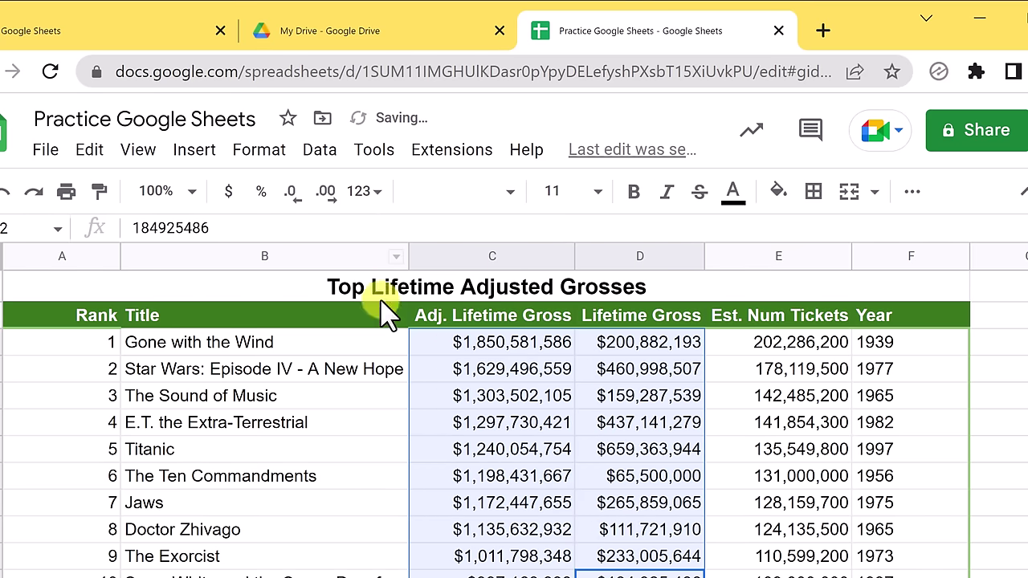
pyautogui.click(522, 450)
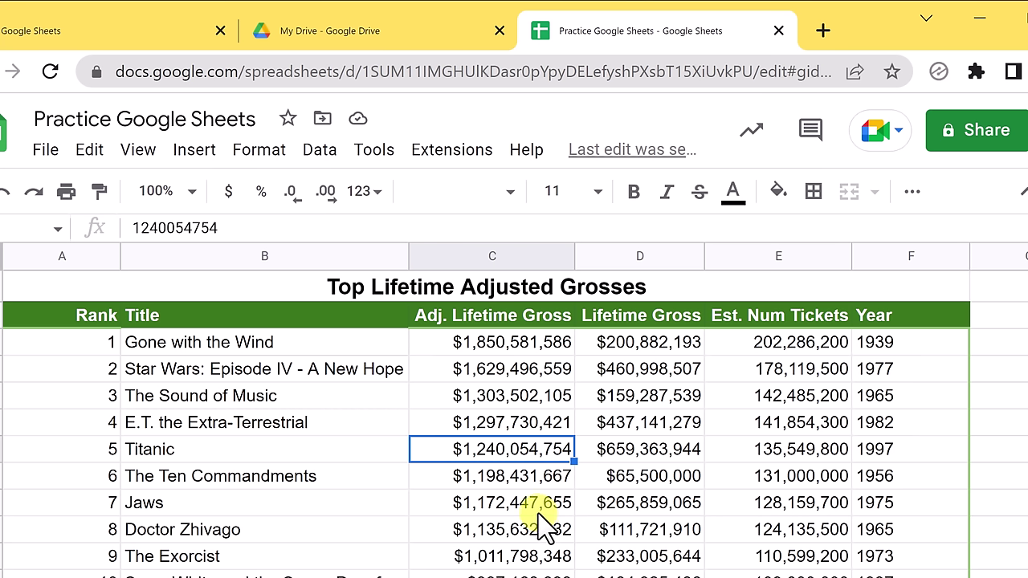
pyautogui.press('Right')
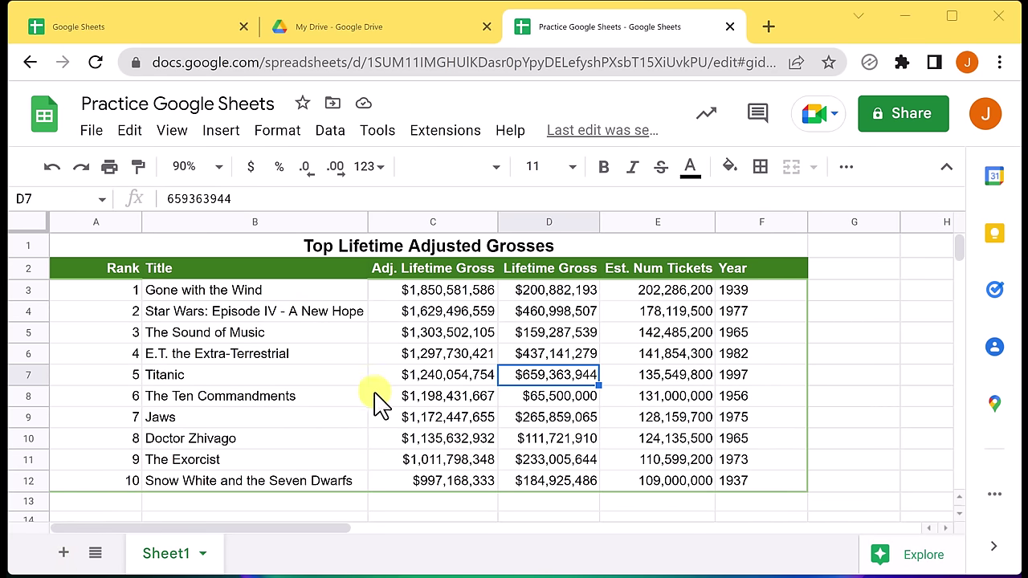
# Add a new blank sheet, enter 3 in cell B2, and select that cell again.
pyautogui.click(63, 556)
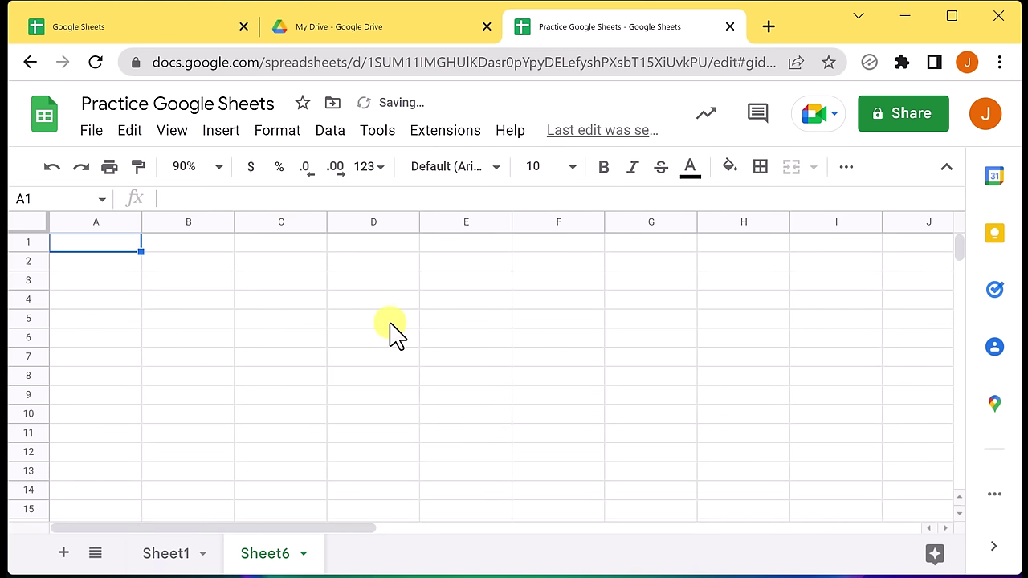
pyautogui.click(198, 269)
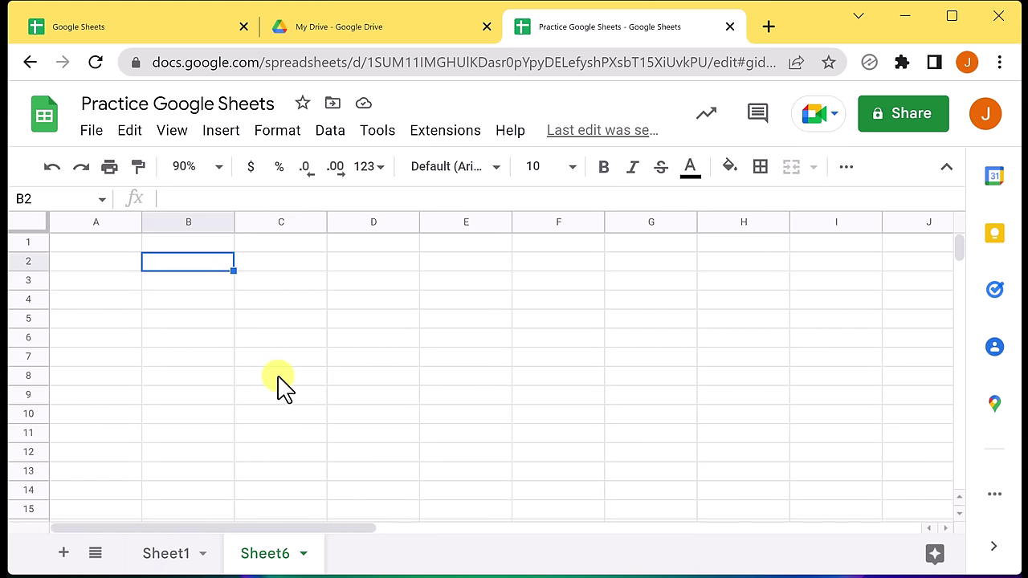
pyautogui.write('3')
pyautogui.click(252, 338)
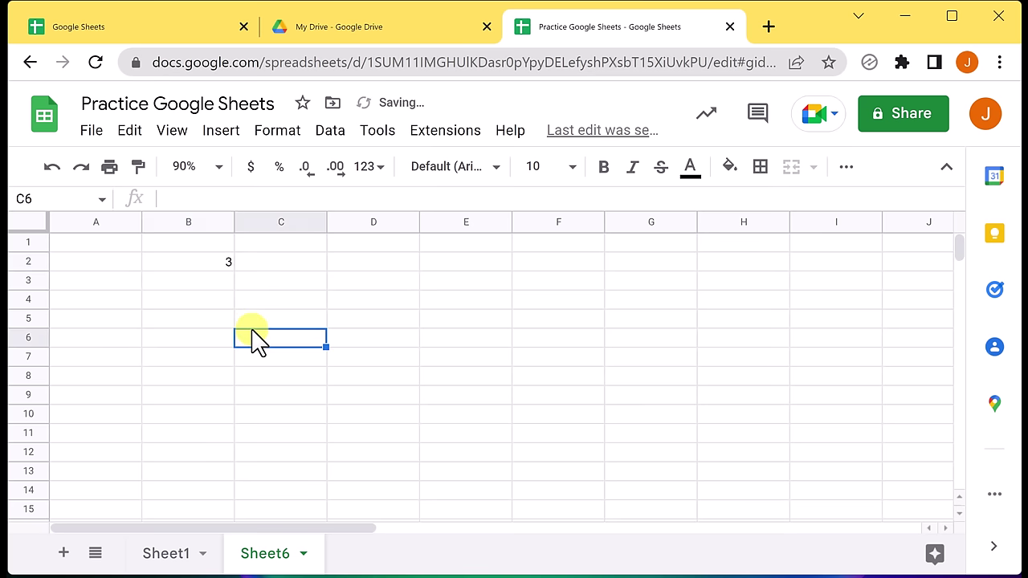
pyautogui.click(195, 269)
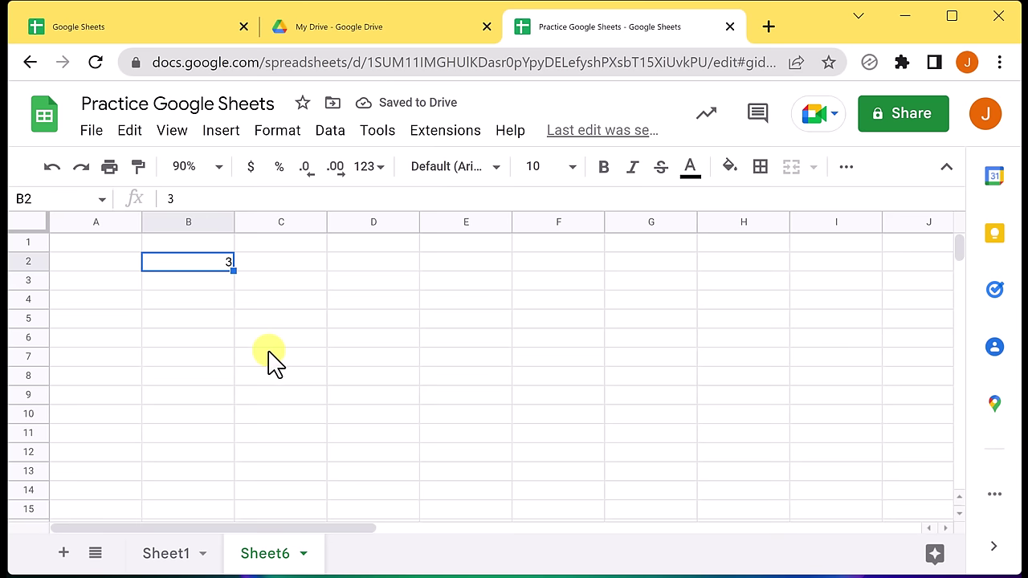
# Clear cell B2 and enter the addition formula =2+2 in it.
pyautogui.press('Delete')
pyautogui.click(209, 299)
pyautogui.click(207, 269)
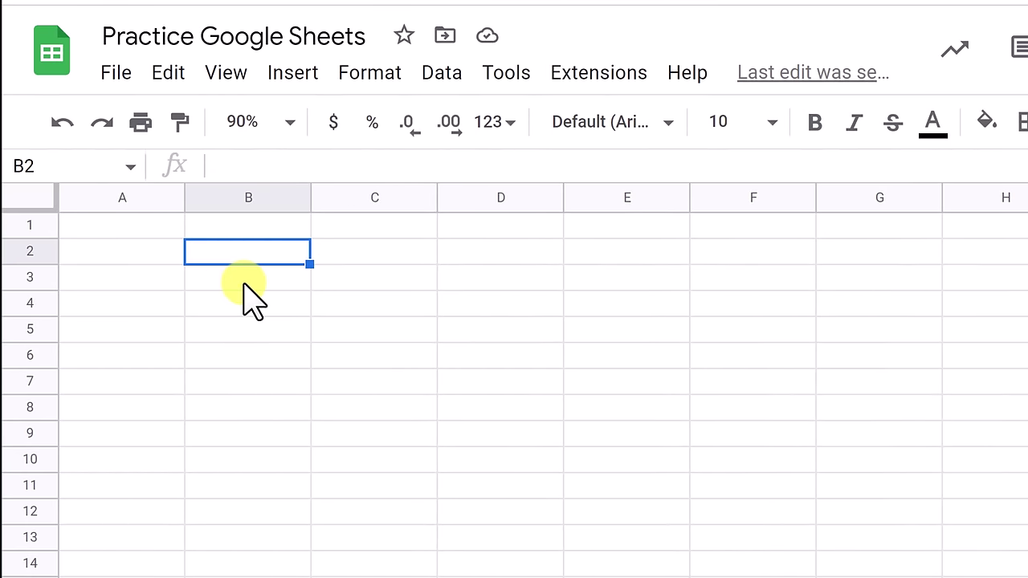
pyautogui.write('=')
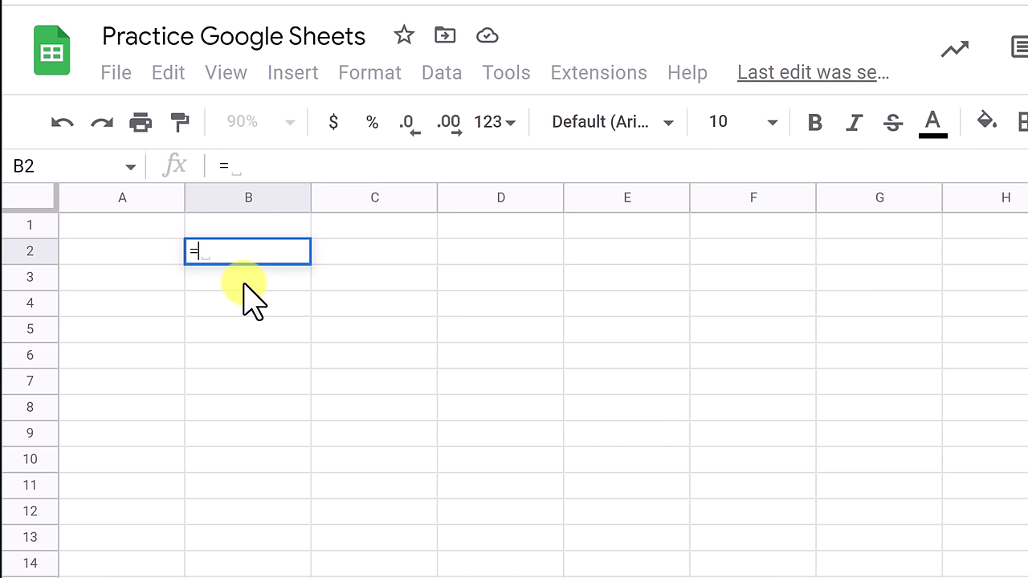
pyautogui.write('2+2')
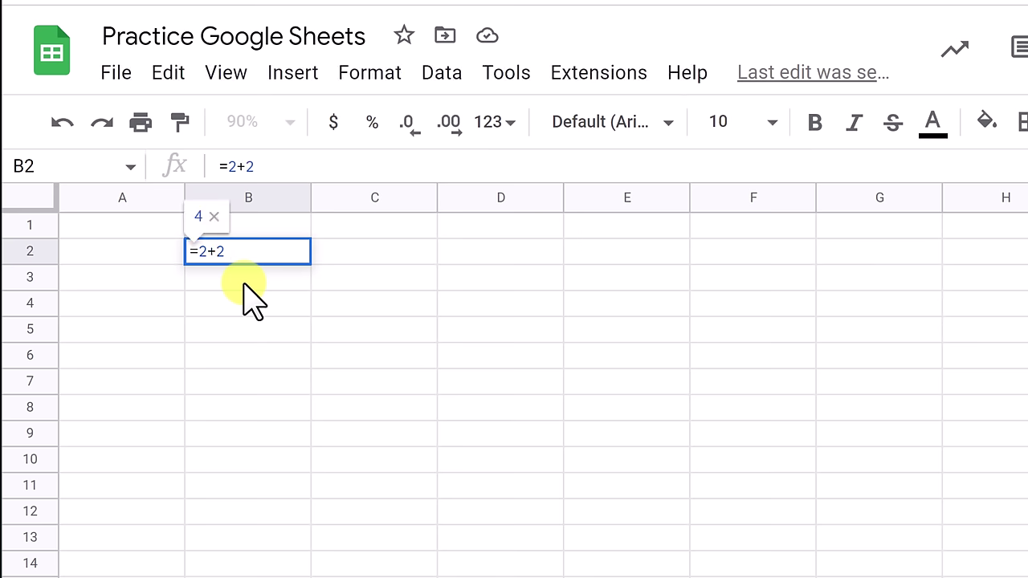
pyautogui.press('Return')
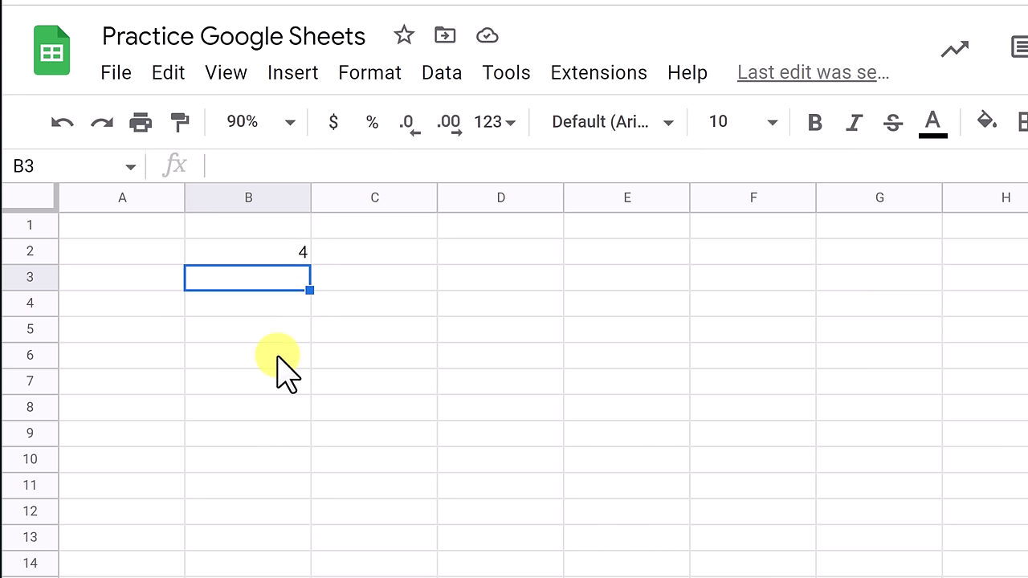
# Edit the formula in cell B2 so that it reads =2+7.
pyautogui.click(290, 256)
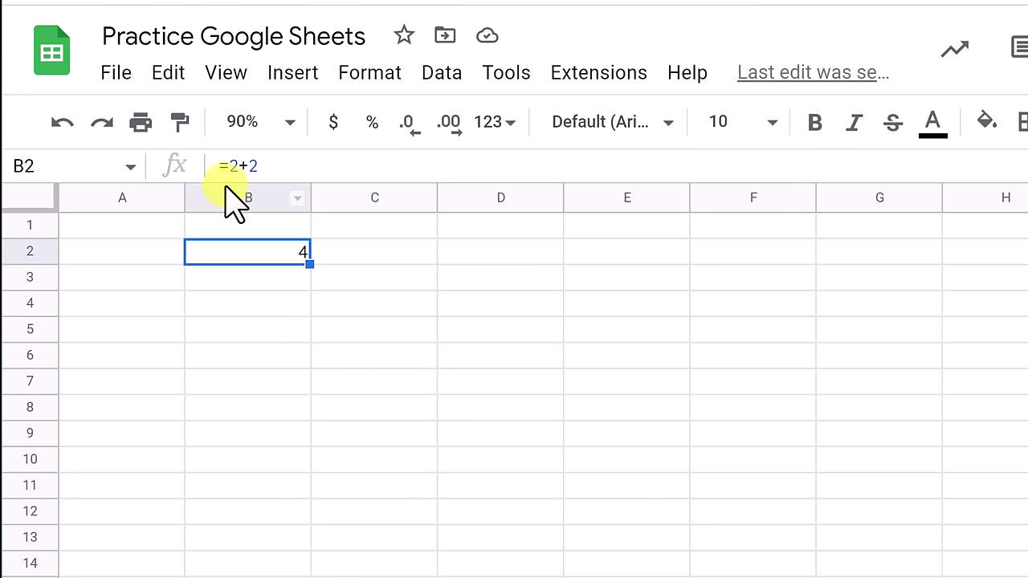
pyautogui.click(287, 165)
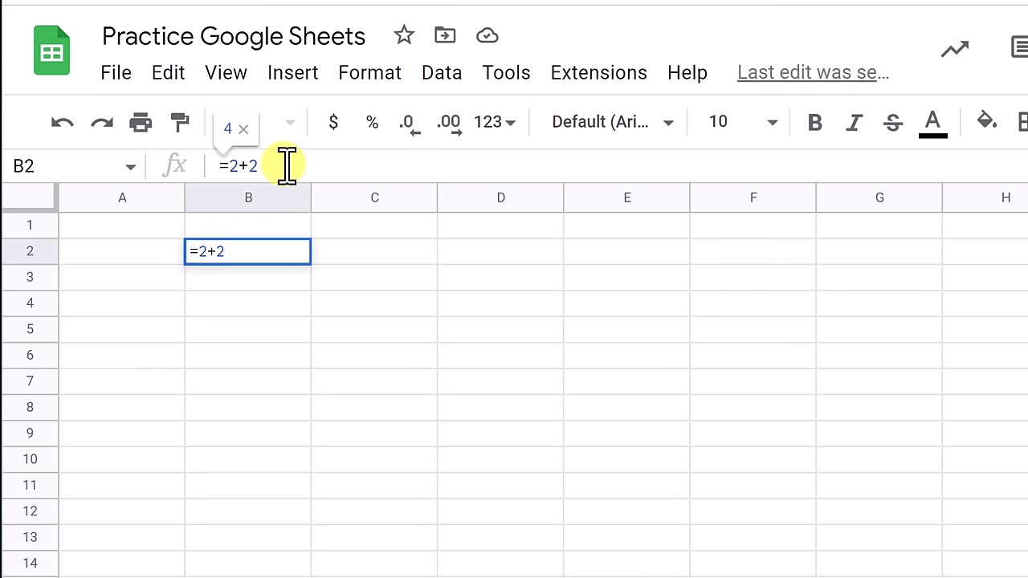
pyautogui.press('BackSpace')
pyautogui.write('7')
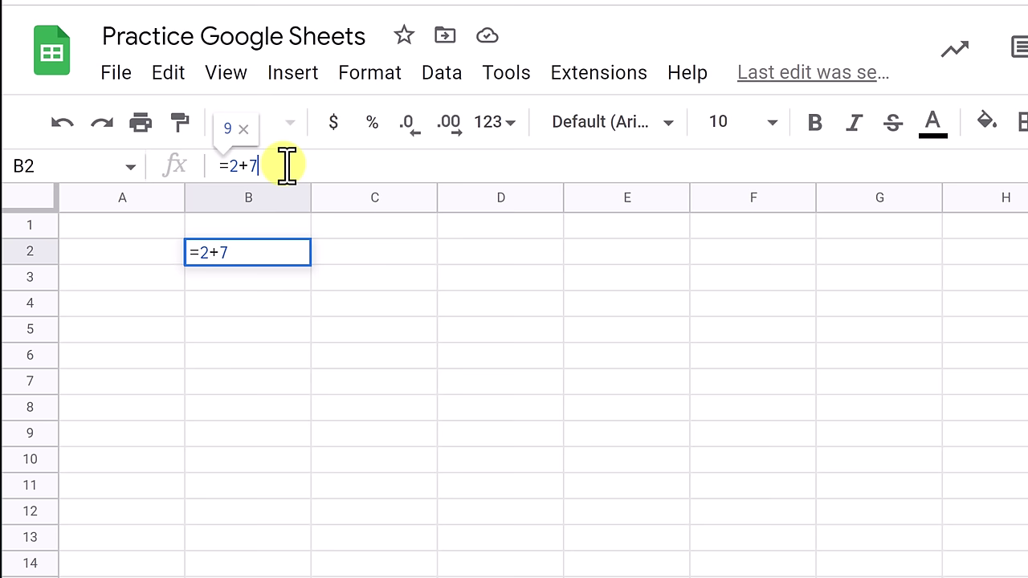
pyautogui.press('Return')
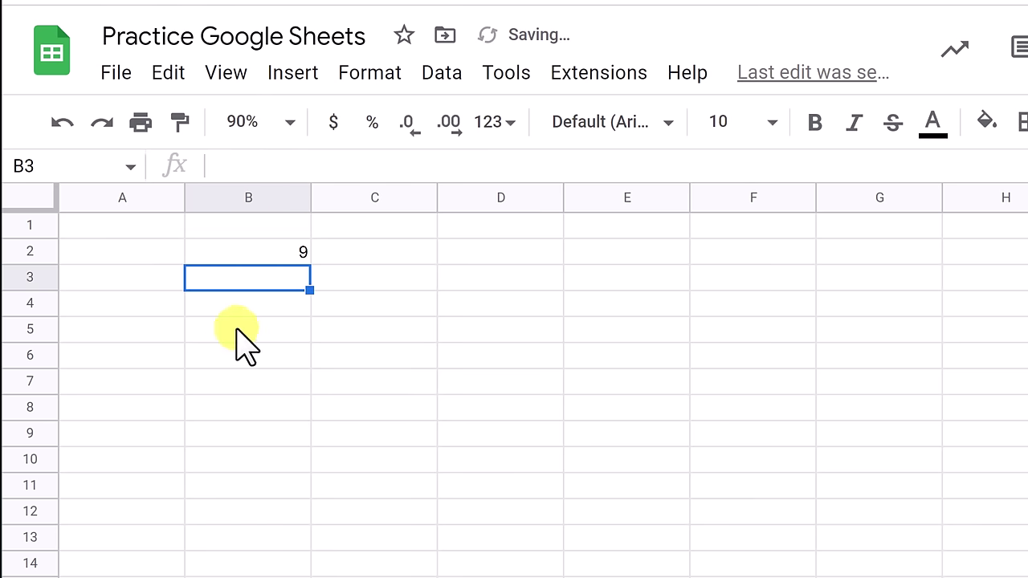
# Change the operator in cell B2's formula to subtraction, making it =2-7.
pyautogui.click(251, 254)
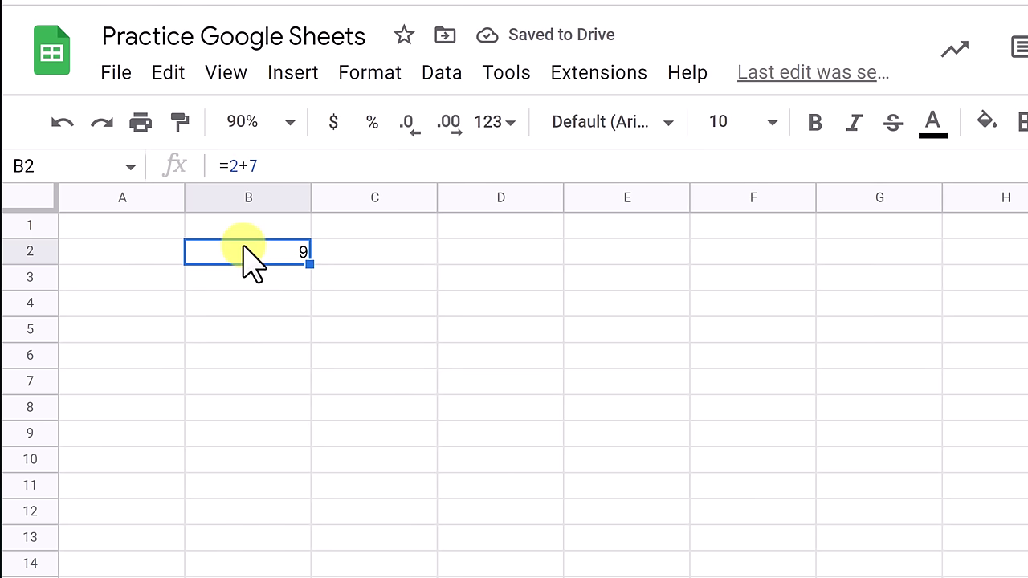
pyautogui.click(247, 165)
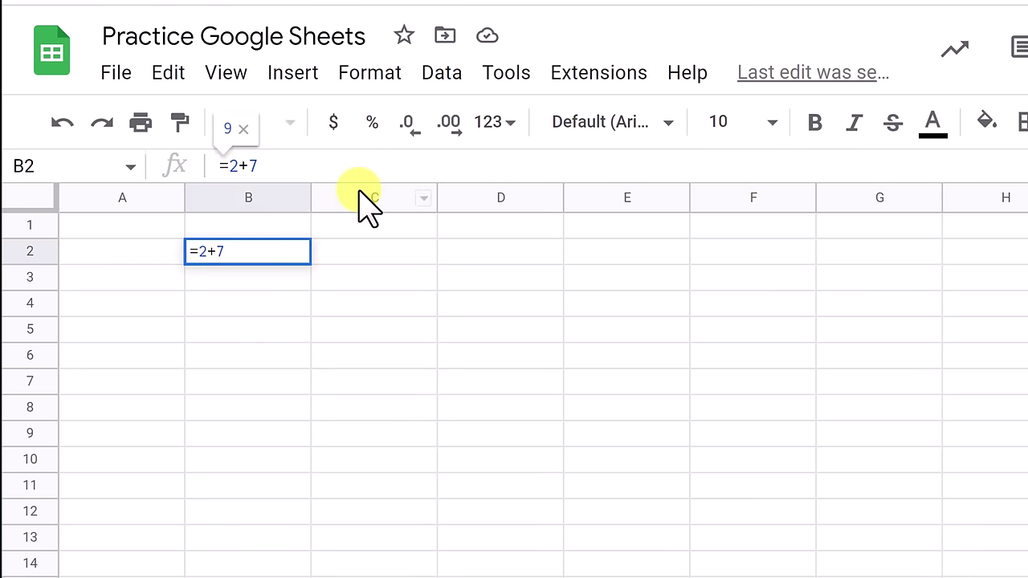
pyautogui.press('BackSpace')
pyautogui.write('-')
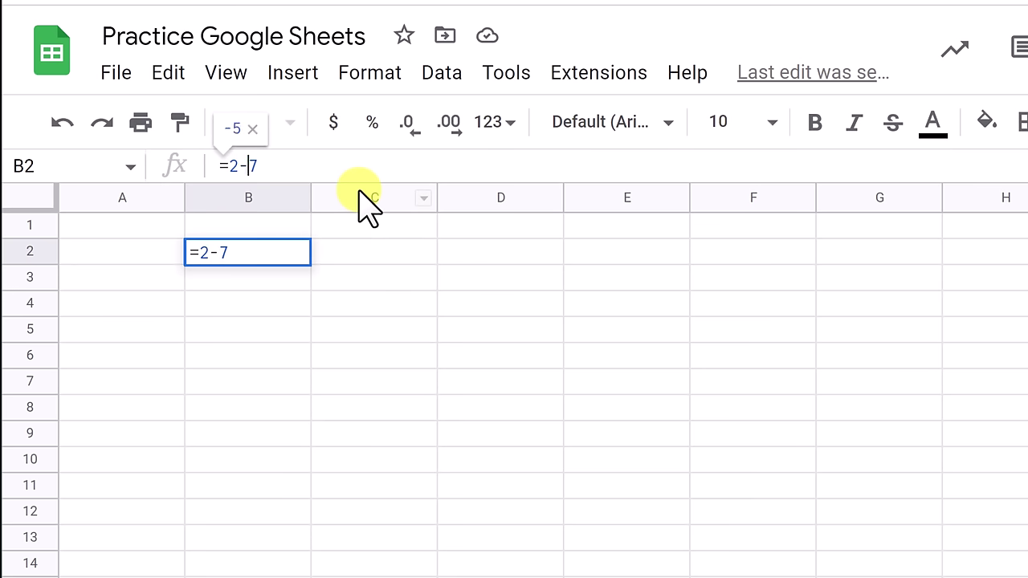
pyautogui.press('Return')
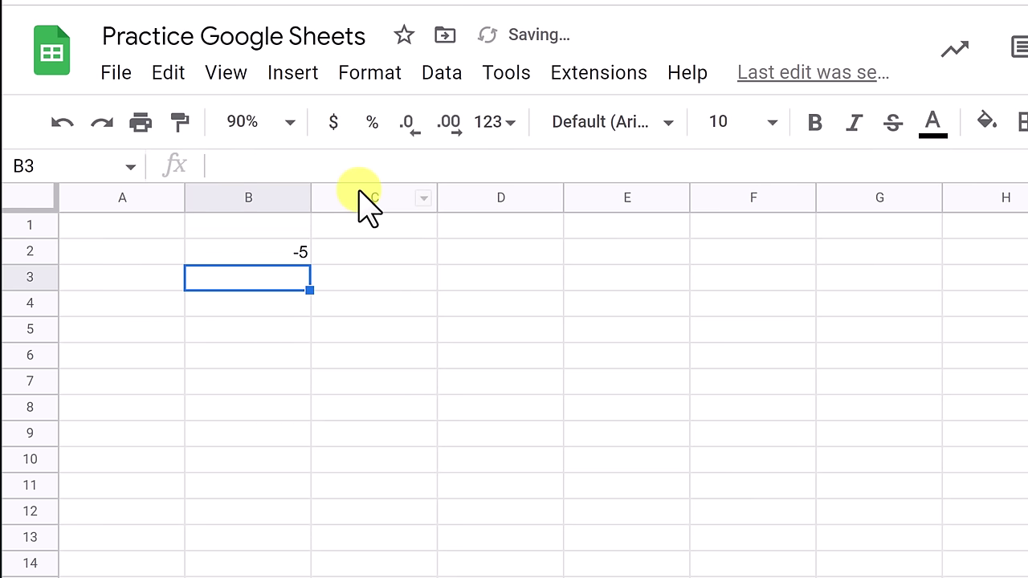
# Change the operator in cell B2's formula to multiplication, making it =2*7.
pyautogui.click(279, 255)
pyautogui.click(248, 166)
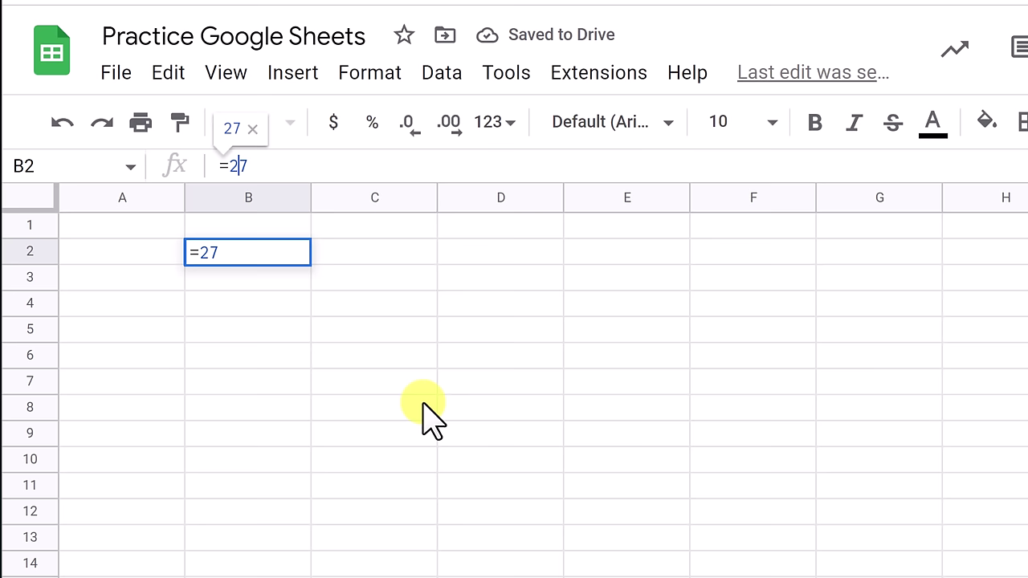
pyautogui.write('*')
pyautogui.press('Return')
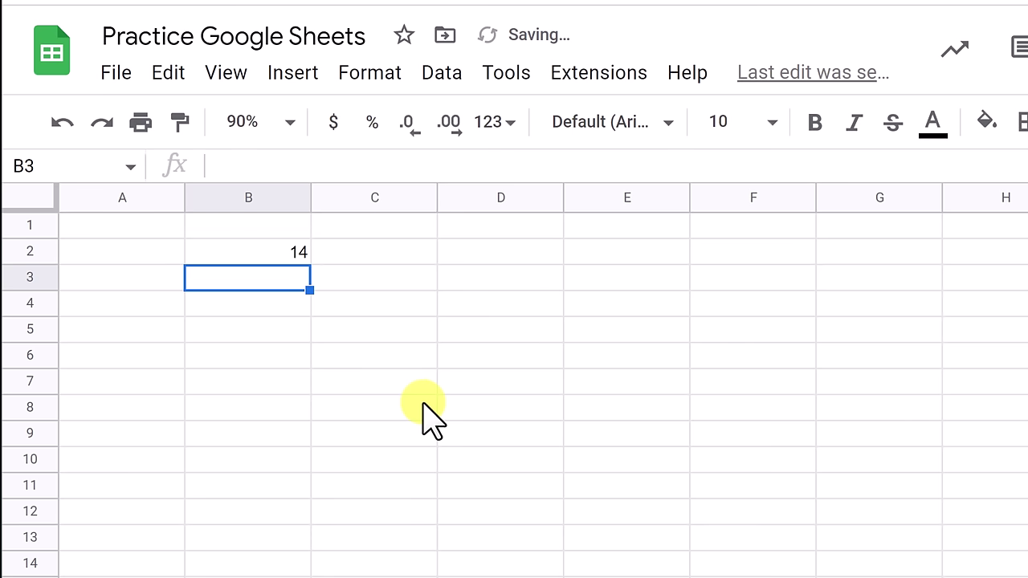
# Change the operator in cell B2's formula to division, making it =2/7, and reselect the cell.
pyautogui.click(294, 255)
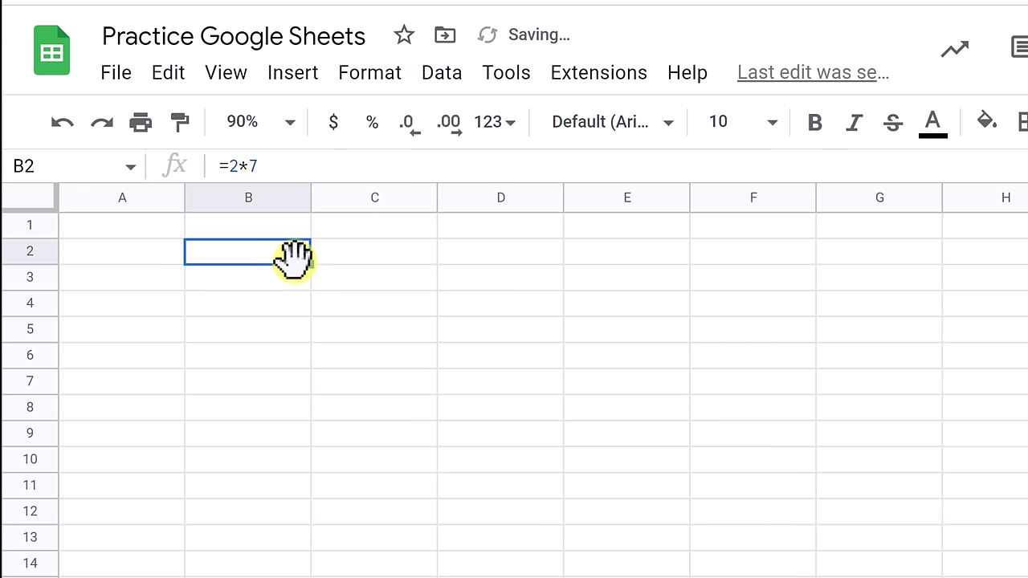
pyautogui.click(245, 165)
pyautogui.press('BackSpace')
pyautogui.write('/')
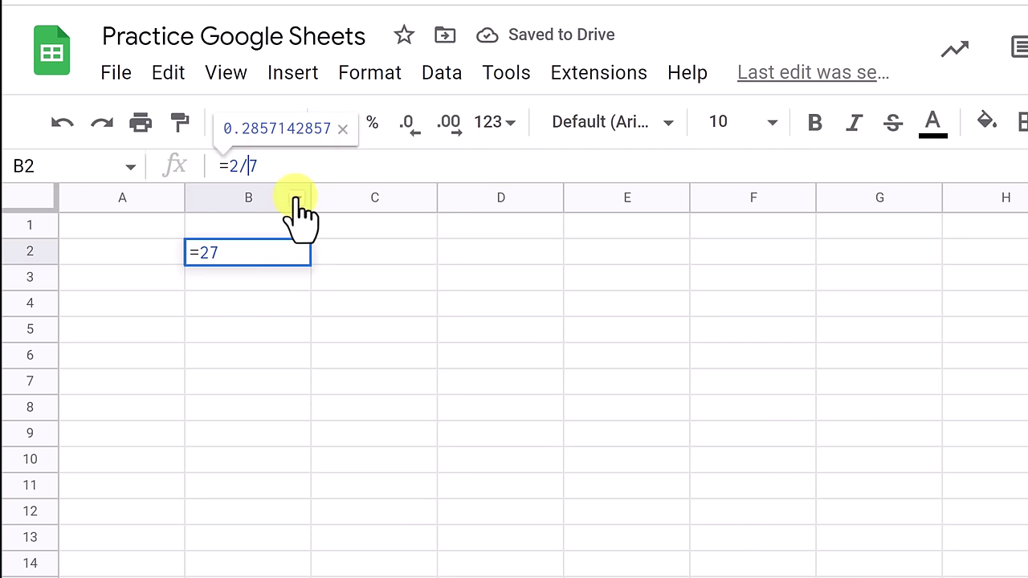
pyautogui.press('Return')
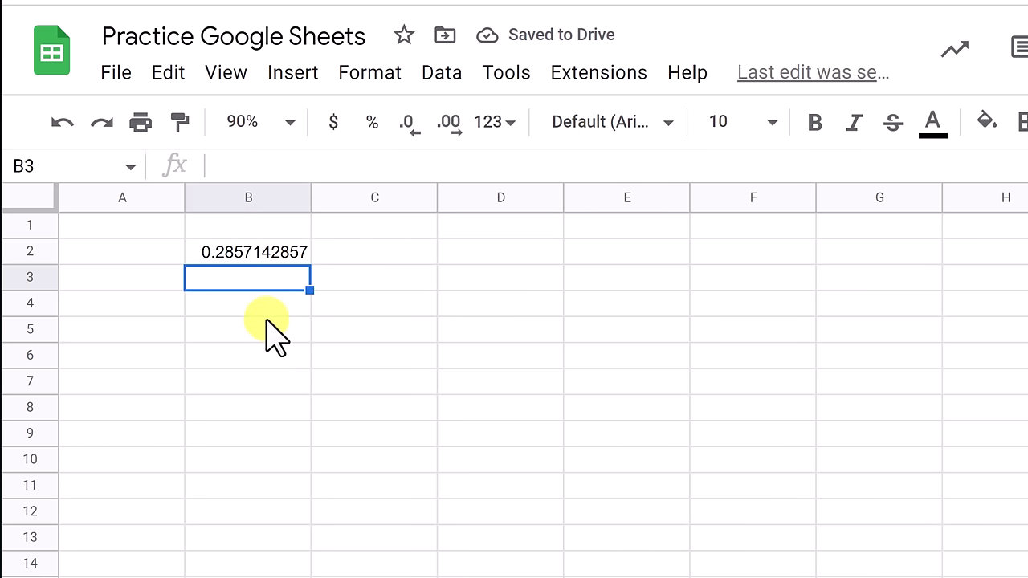
pyautogui.click(255, 255)
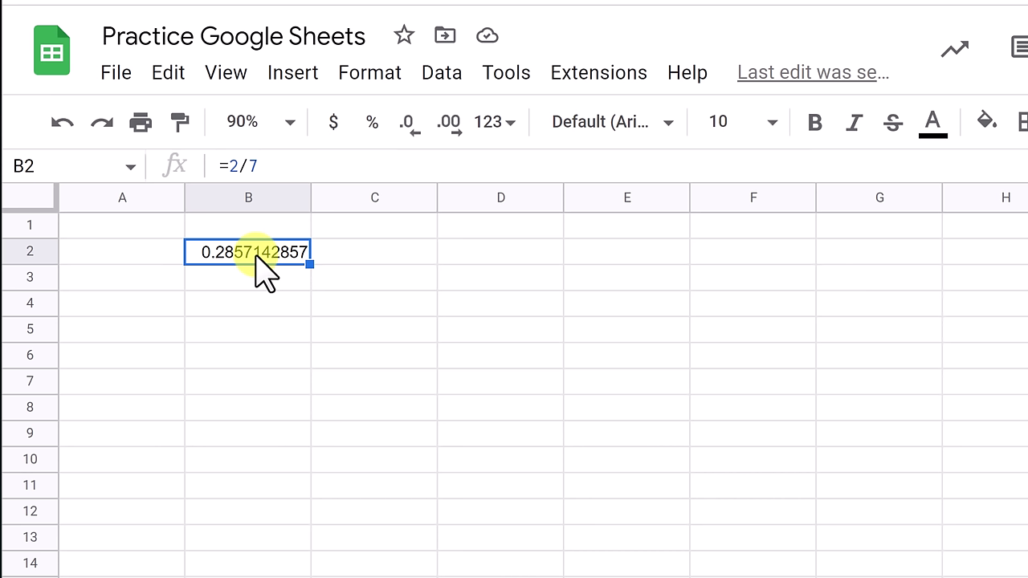
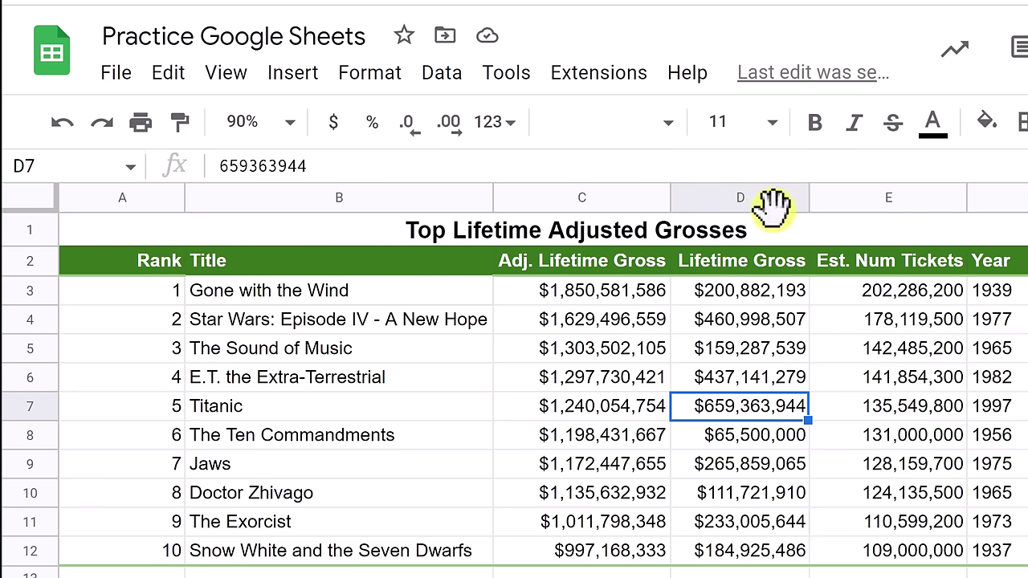
# Insert one column to the right of the Lifetime Gross column in the movie grosses table.
pyautogui.click(742, 195)
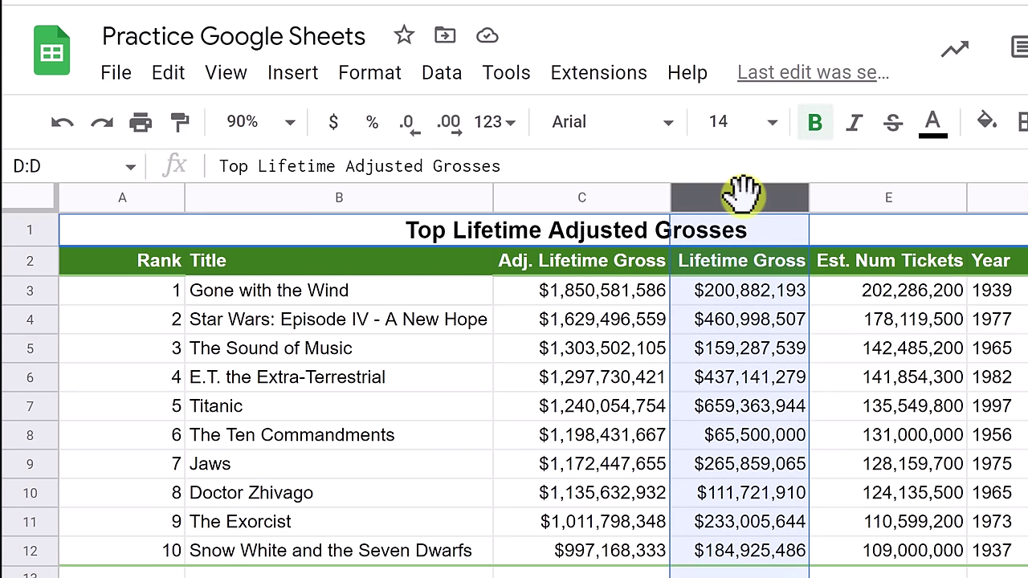
pyautogui.rightClick(742, 193)
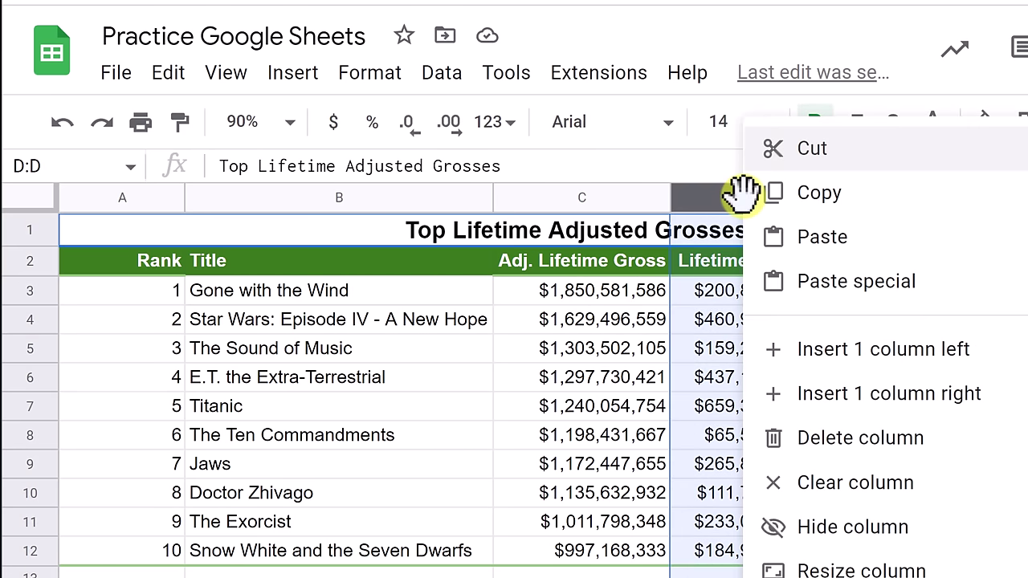
pyautogui.click(871, 393)
pyautogui.click(865, 388)
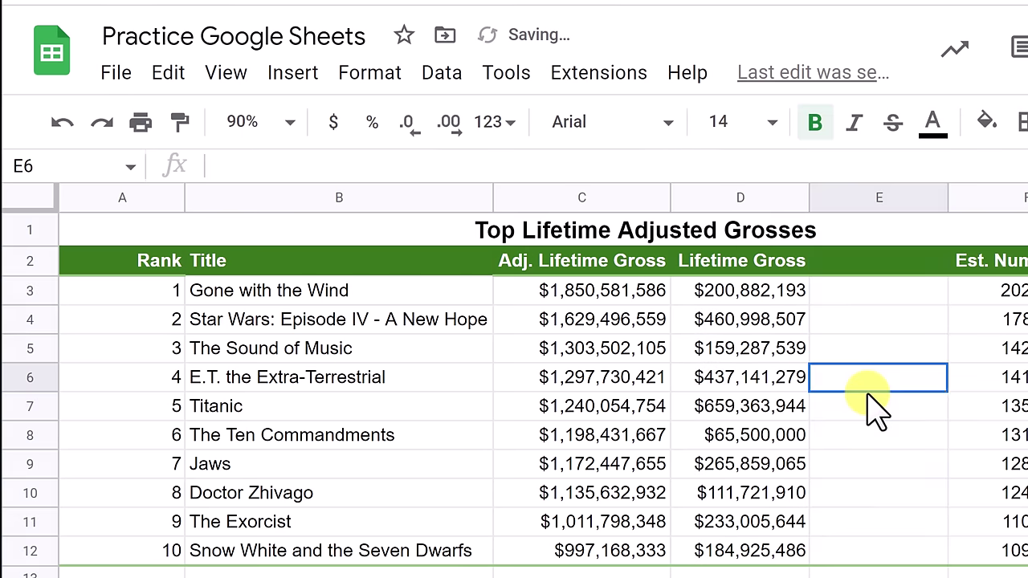
# Enter the header Difference in cell E2 of the empty column.
pyautogui.click(881, 265)
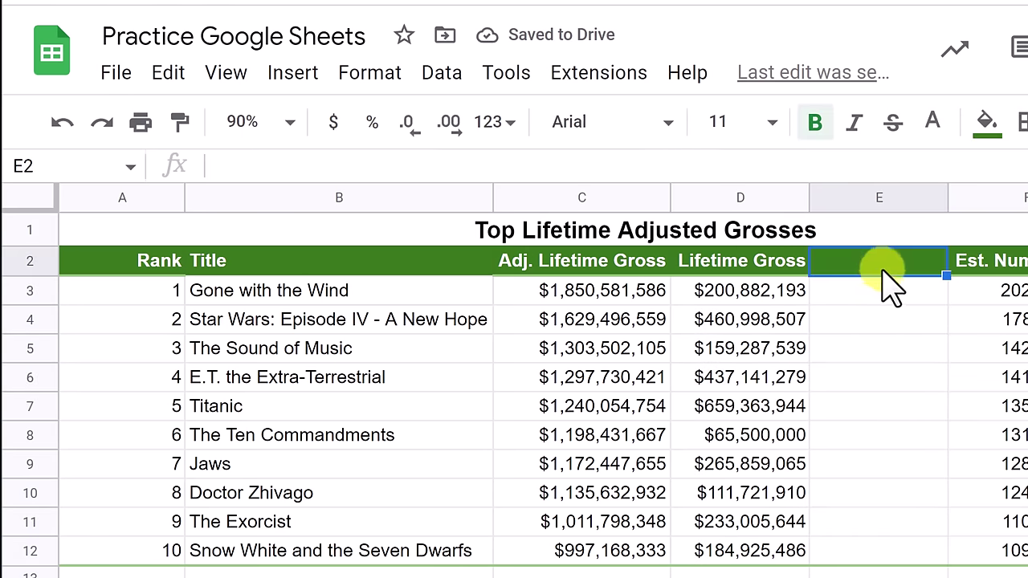
pyautogui.write('Di')
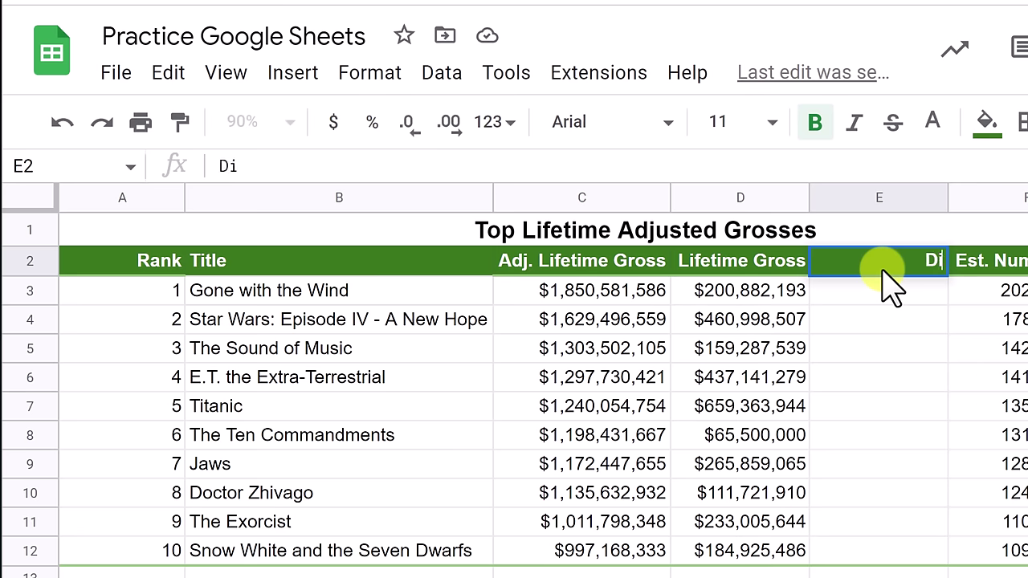
pyautogui.write('fference')
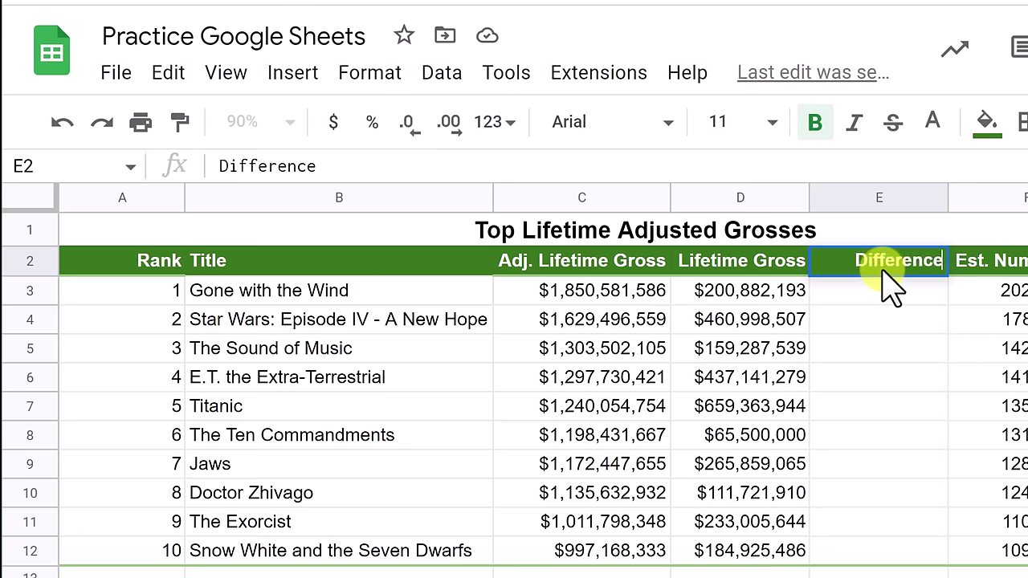
# Enter the formula =C3-D3 in cell E3 for Gone with the Wind, and reject the autofill suggestion.
pyautogui.click(877, 290)
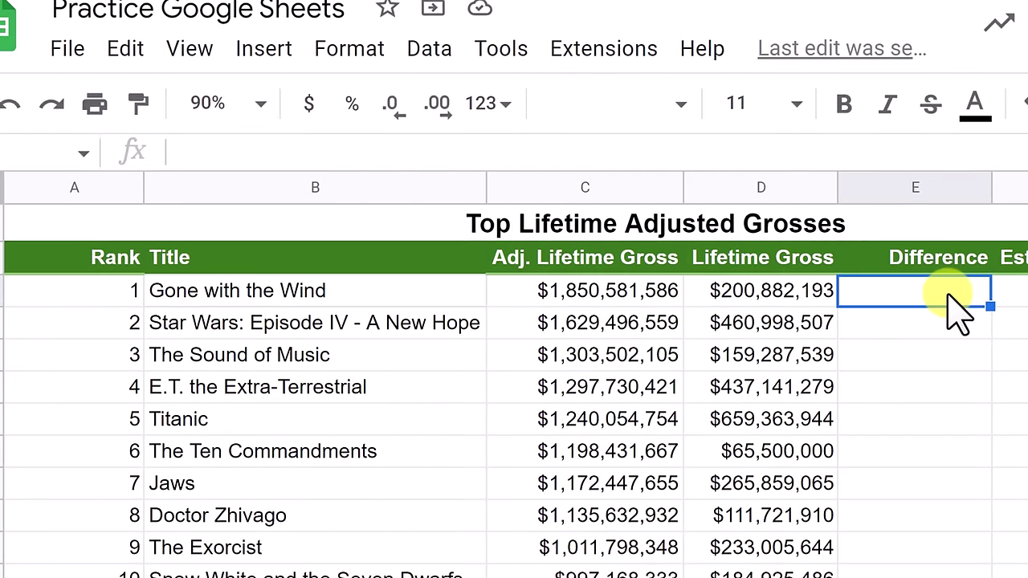
pyautogui.write('=')
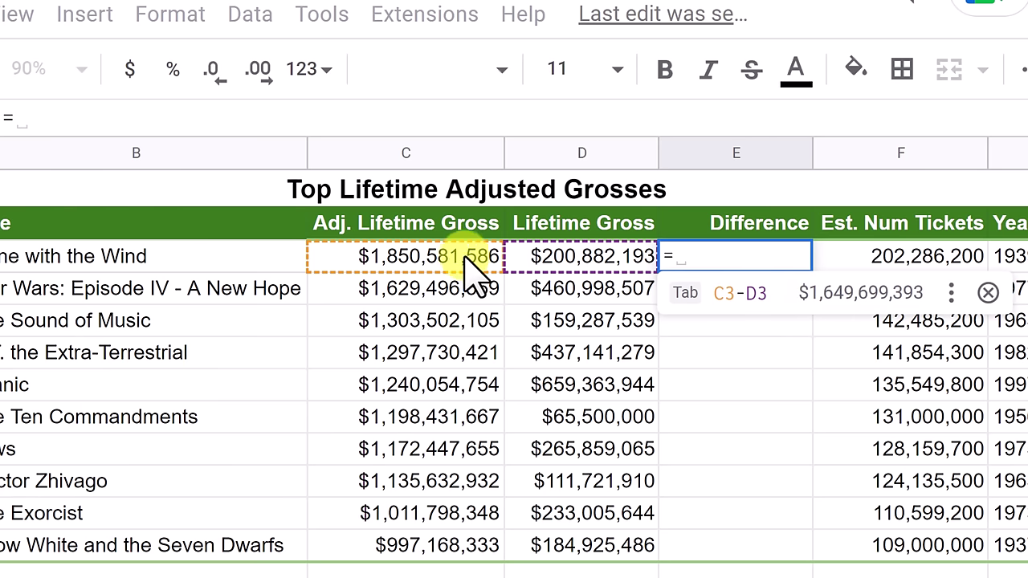
pyautogui.click(411, 258)
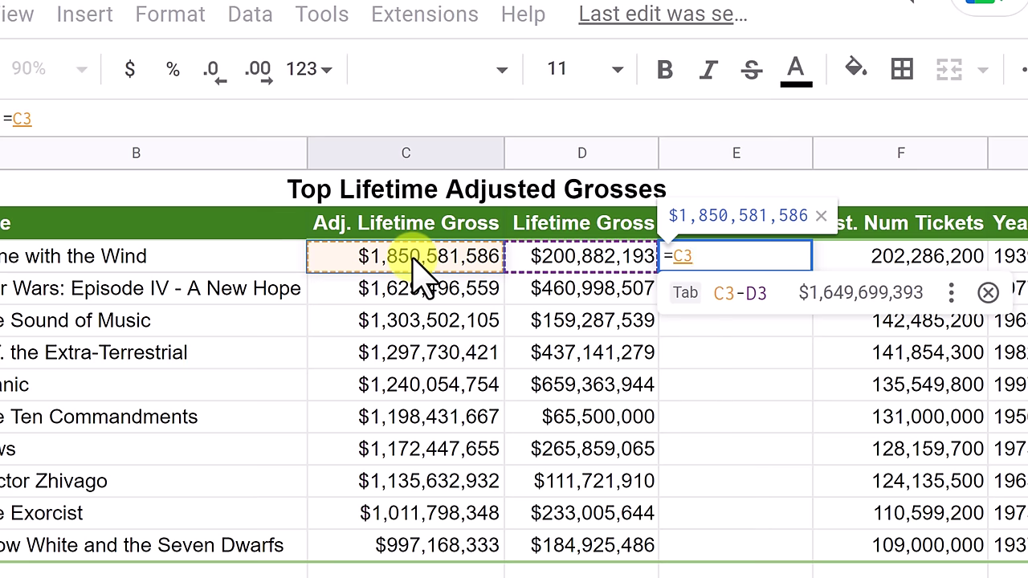
pyautogui.write('-')
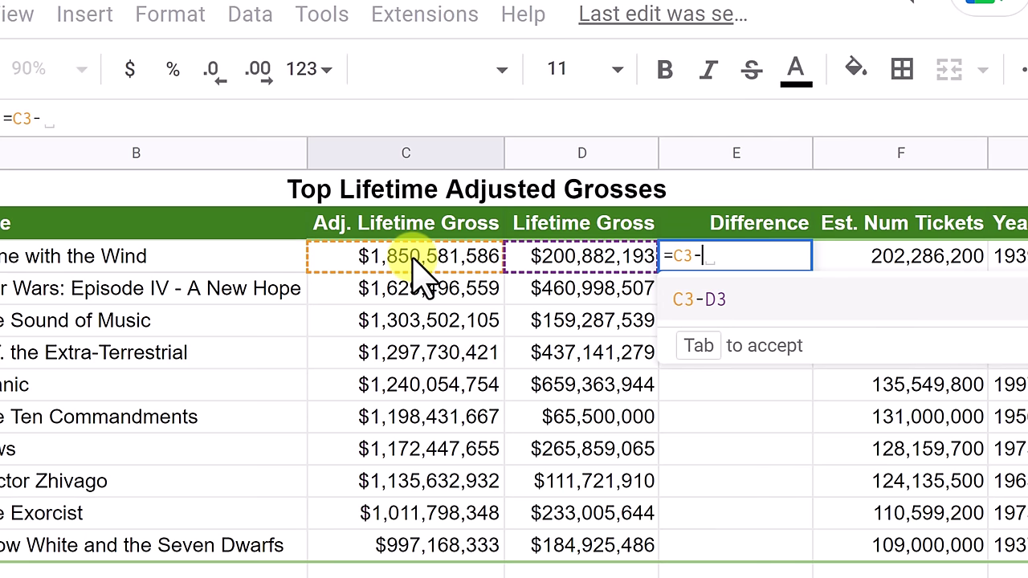
pyautogui.click(588, 269)
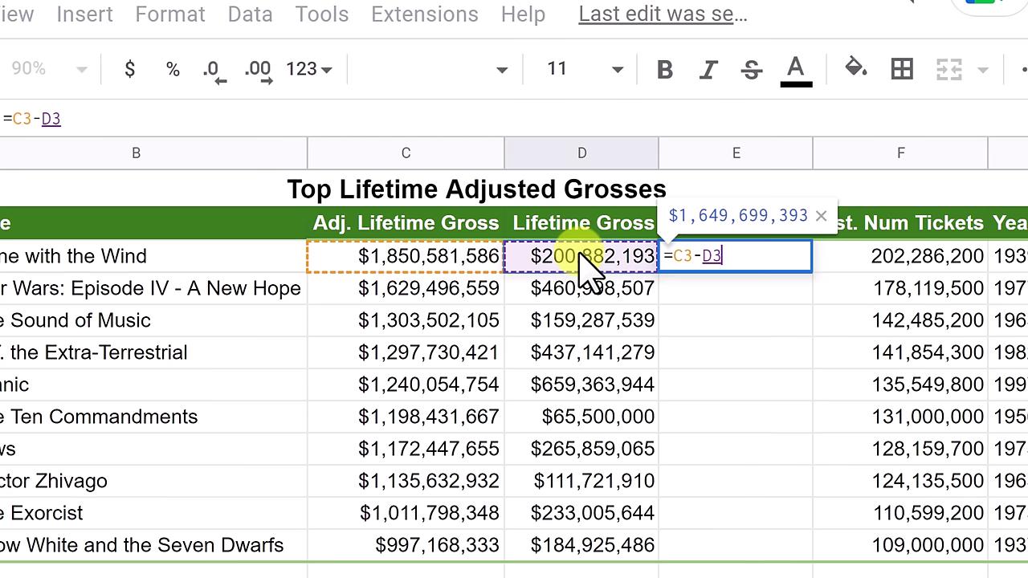
pyautogui.press('Return')
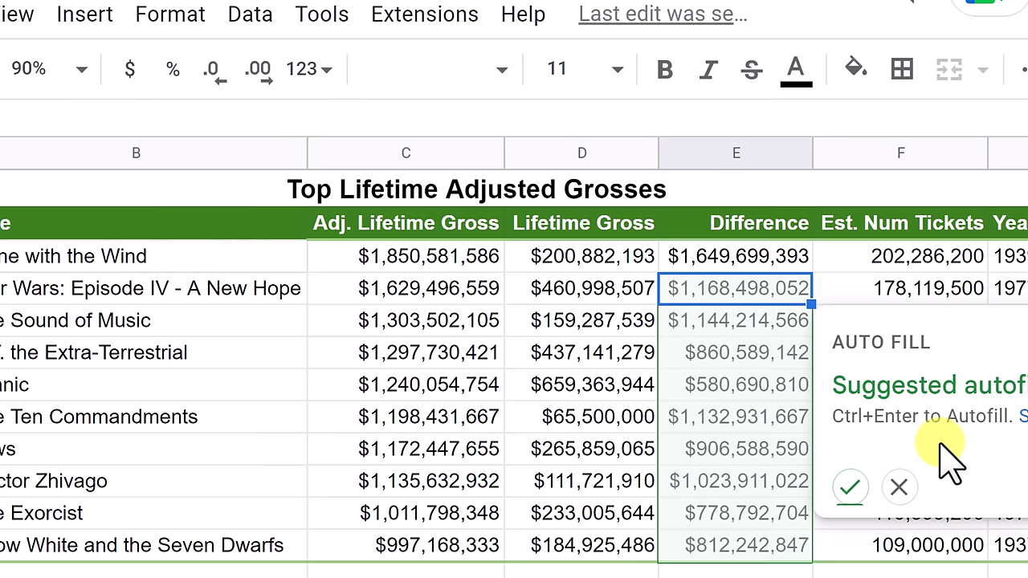
pyautogui.click(898, 492)
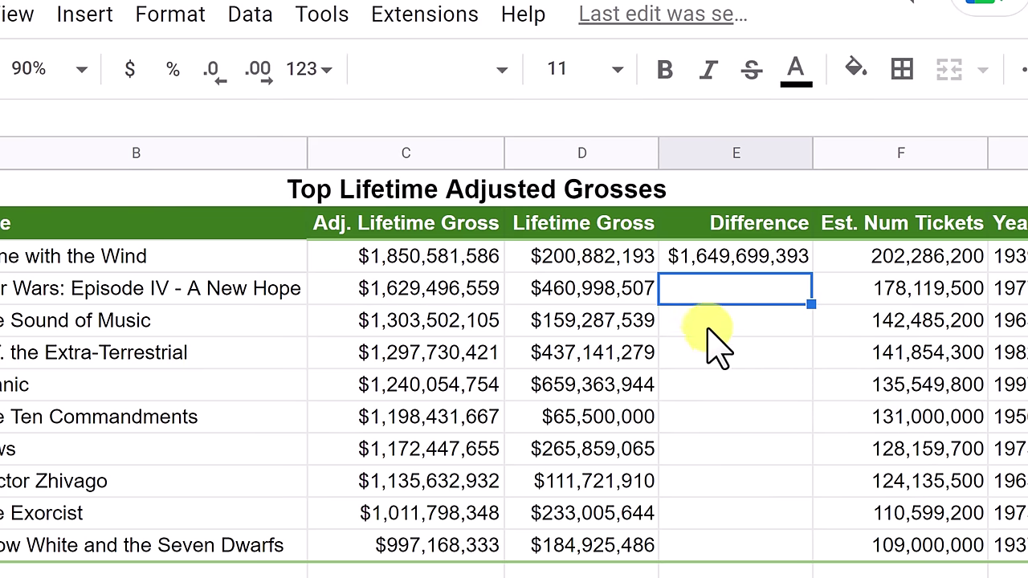
# Check the formula in cell E3 and fill it down one row into E4 for Star Wars.
pyautogui.click(720, 269)
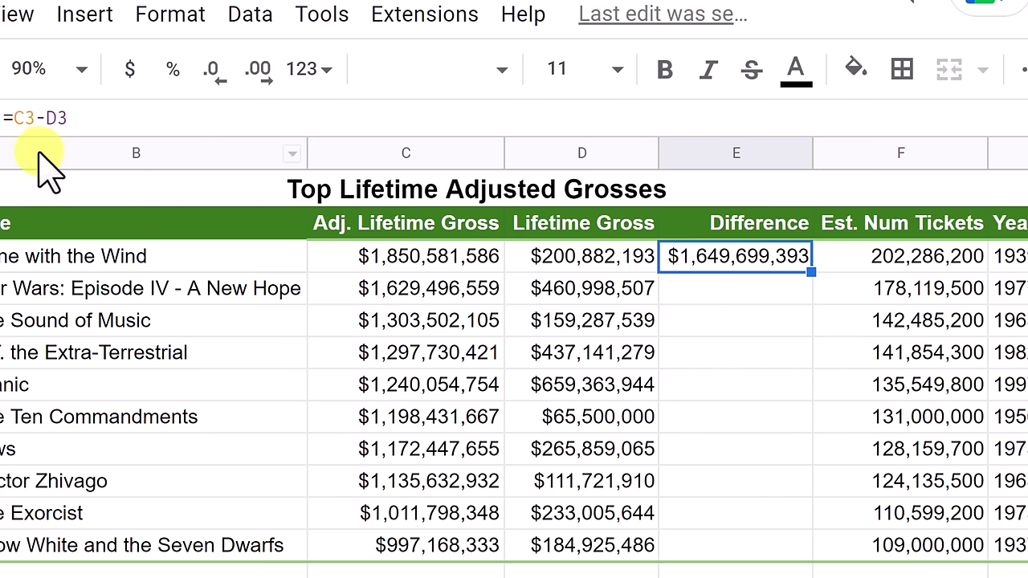
pyautogui.click(696, 293)
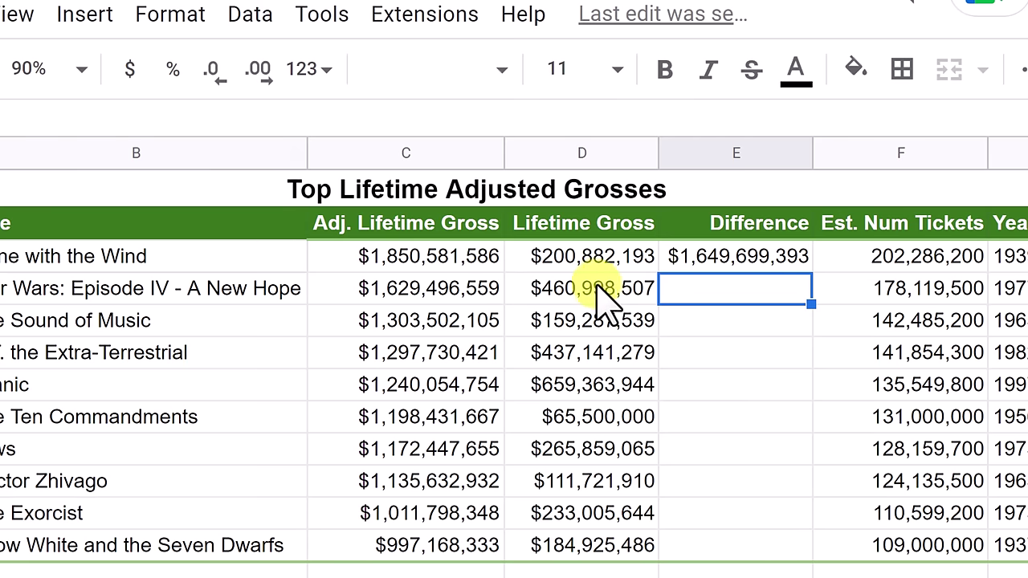
pyautogui.click(727, 257)
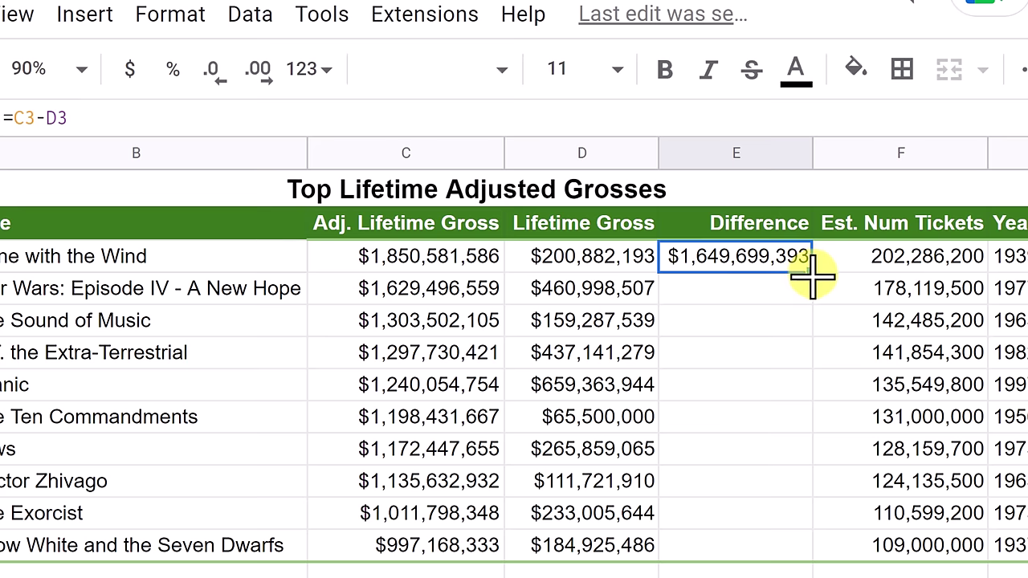
pyautogui.moveTo(811, 276); pyautogui.dragTo(807, 299)
pyautogui.click(738, 321)
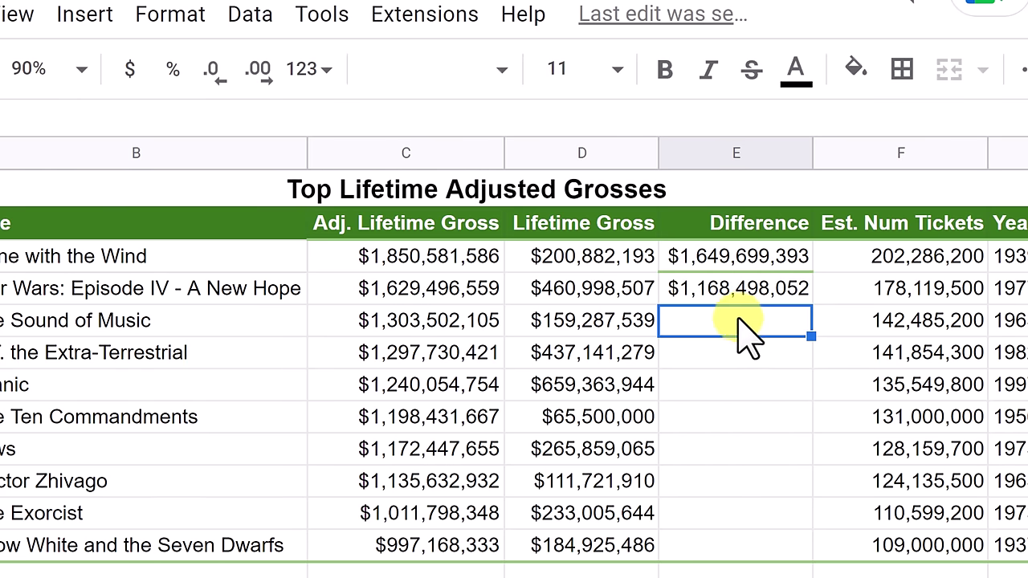
# Check the copied formula in E4 and fill it down one row into E5 for The Sound of Music.
pyautogui.click(733, 293)
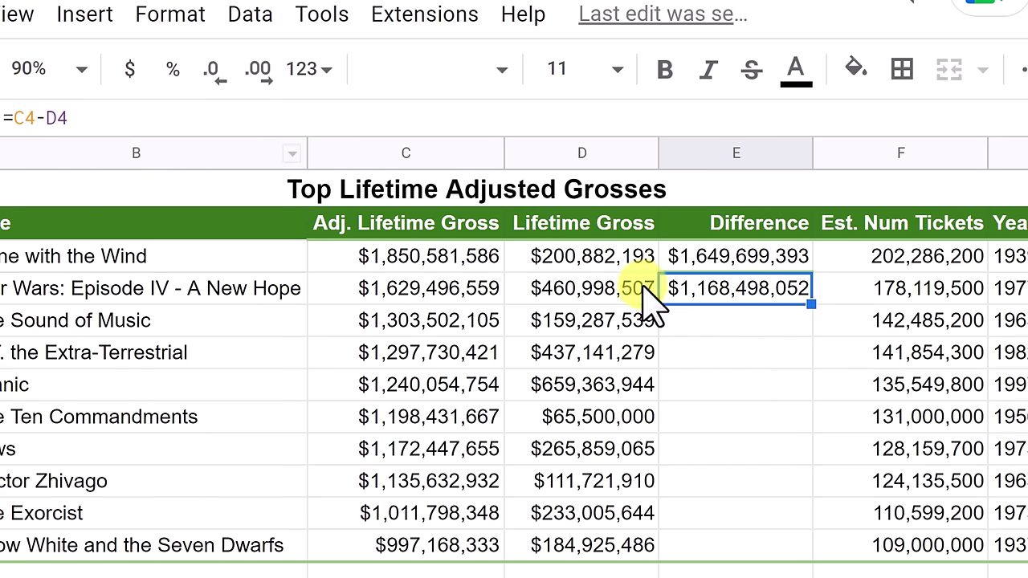
pyautogui.moveTo(810, 304); pyautogui.dragTo(811, 322)
pyautogui.click(695, 321)
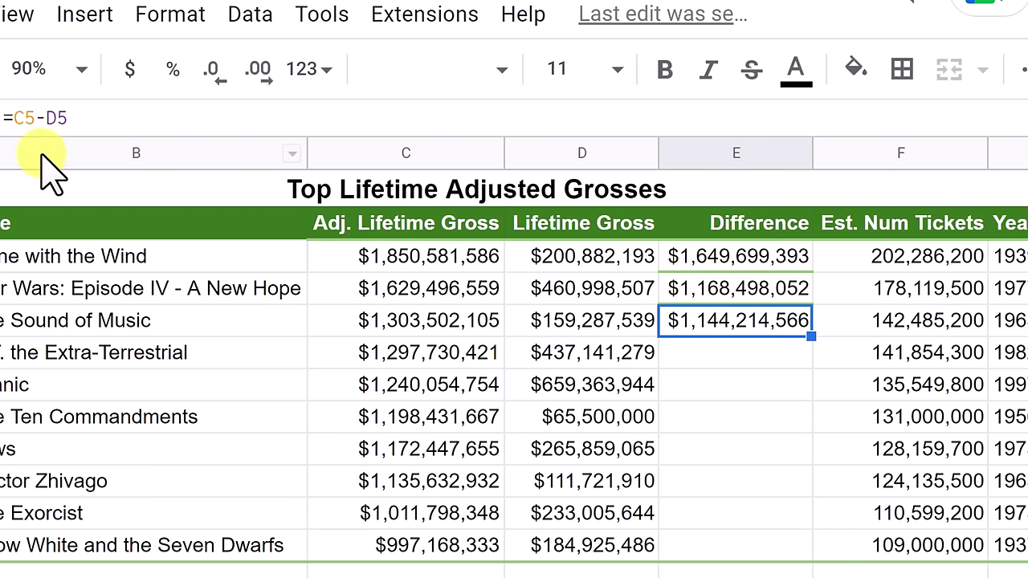
# Fill the difference formula from E5 down through the last movie in row 12.
pyautogui.doubleClick(811, 335)
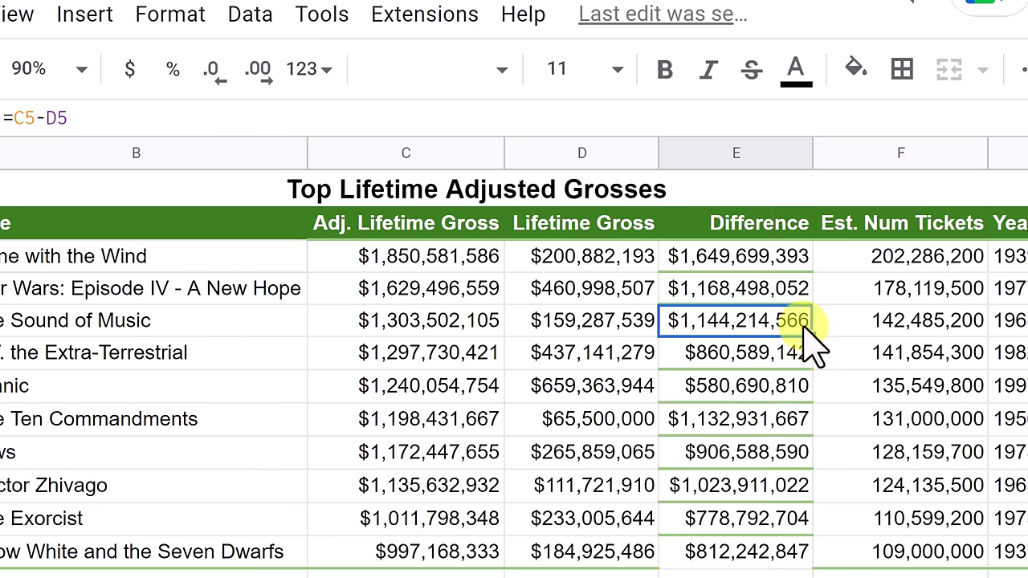
pyautogui.click(839, 494)
pyautogui.click(747, 486)
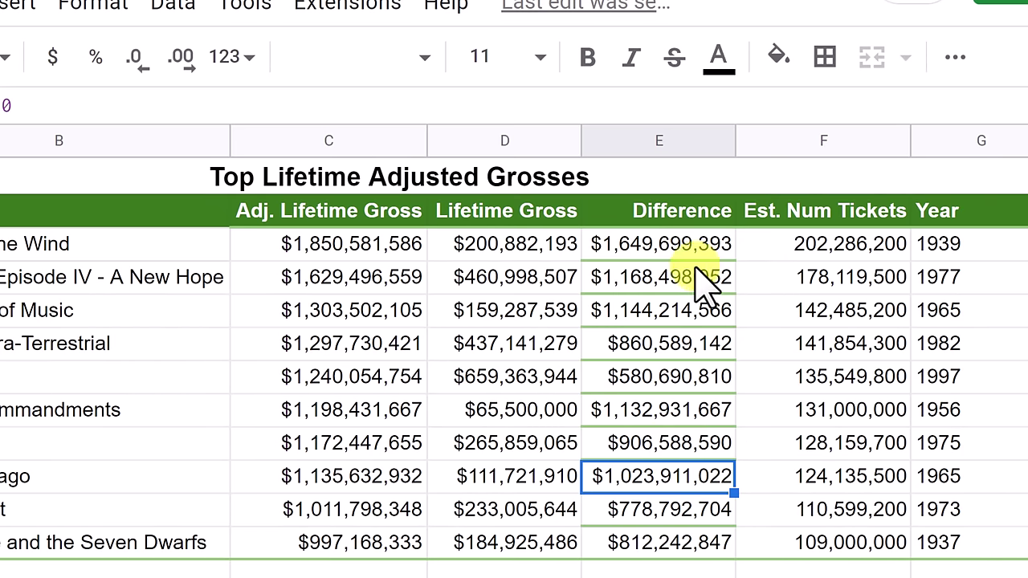
# Clear all borders from the Difference values in cells E3 to E12.
pyautogui.moveTo(631, 245); pyautogui.dragTo(628, 528)
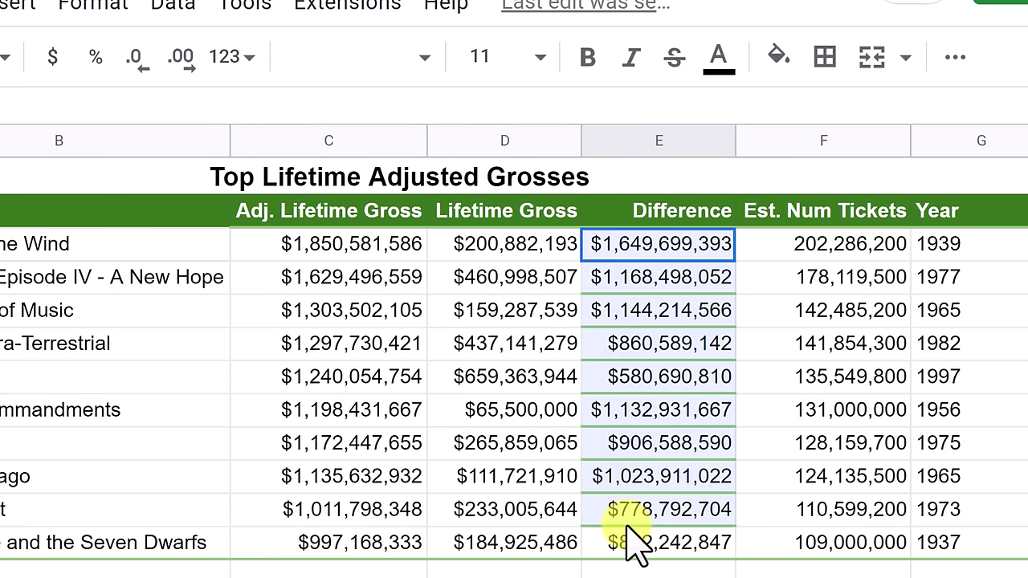
pyautogui.click(823, 58)
pyautogui.click(1001, 163)
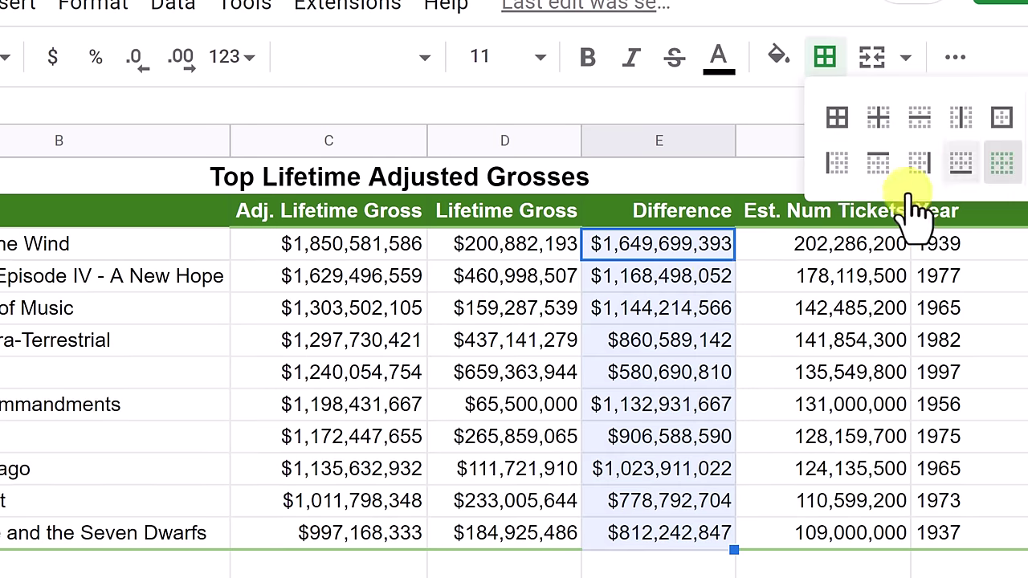
pyautogui.click(654, 308)
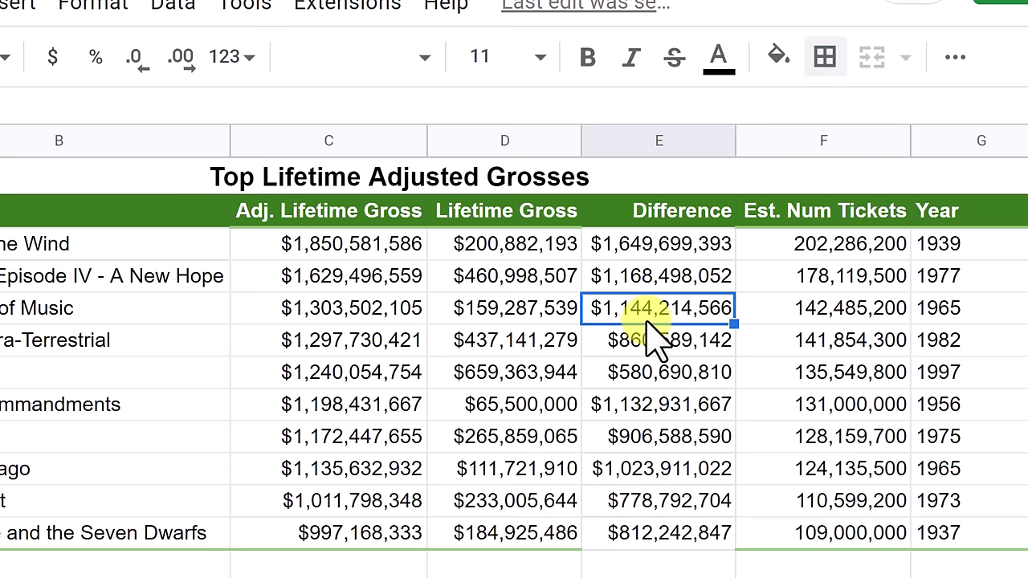
# Add a bottom border to cell E12, the last value in the Difference column.
pyautogui.click(651, 537)
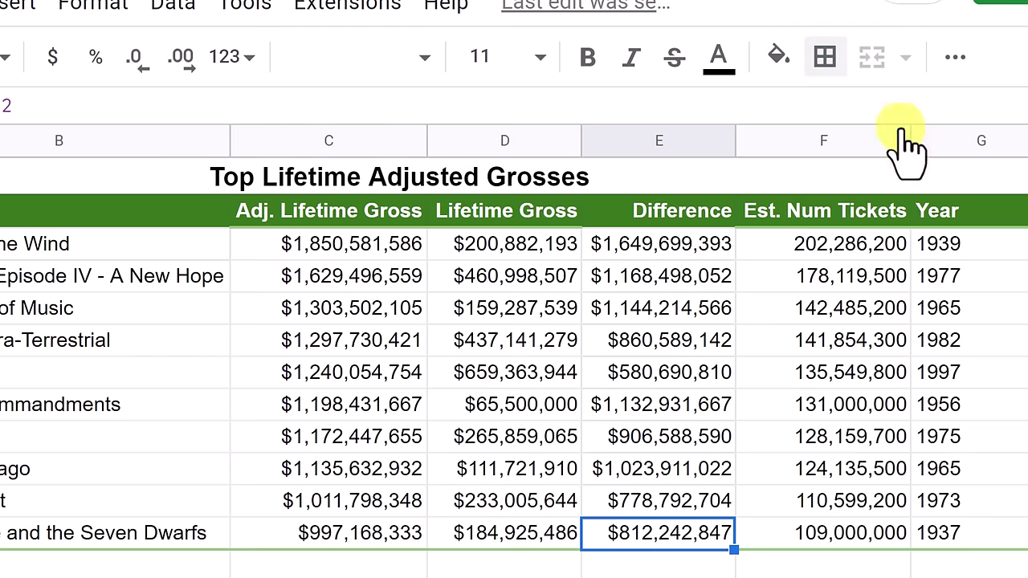
pyautogui.click(824, 56)
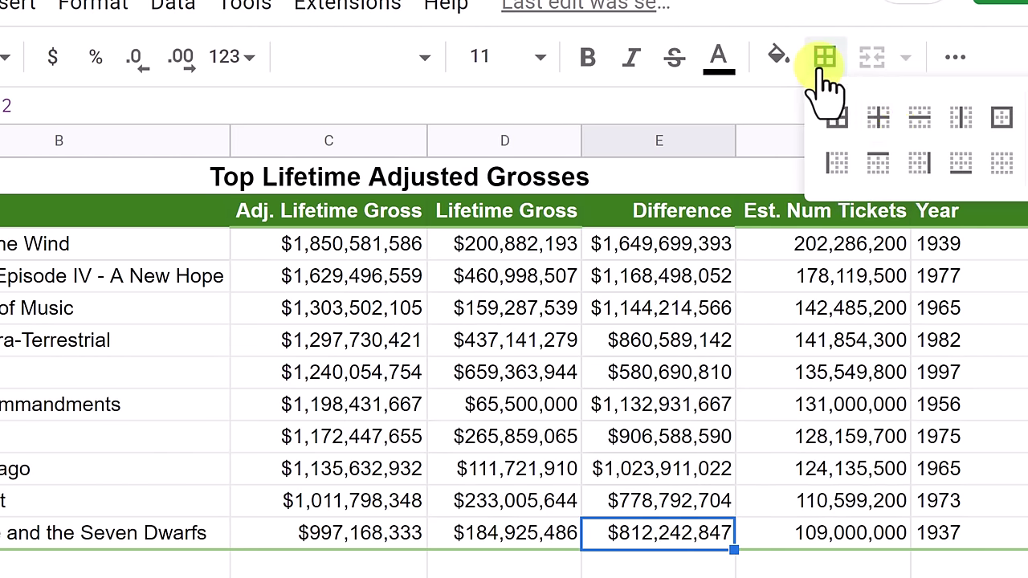
pyautogui.click(960, 163)
# Add a top border to cell E3, the first value in the Difference column.
pyautogui.click(652, 243)
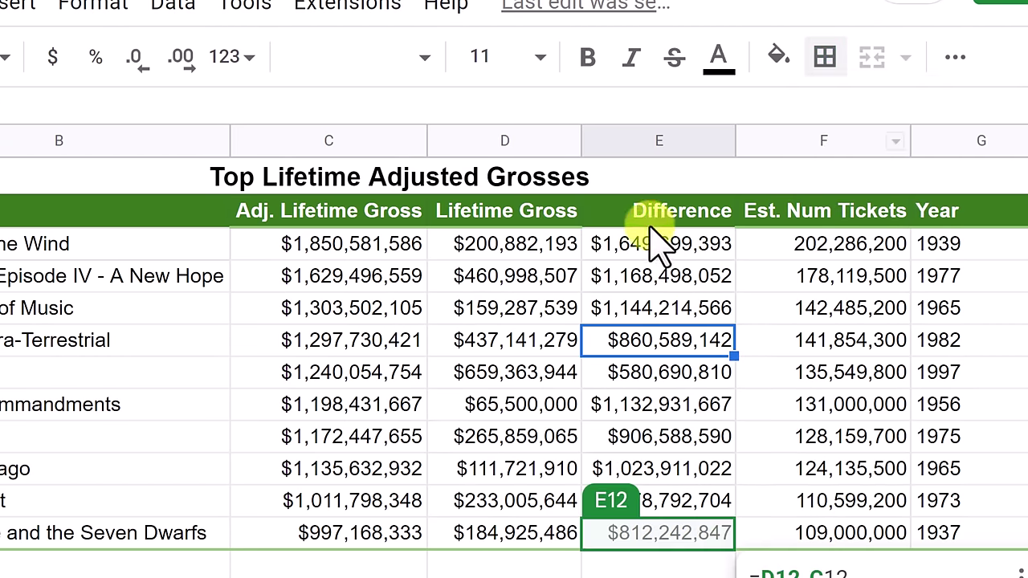
pyautogui.click(822, 56)
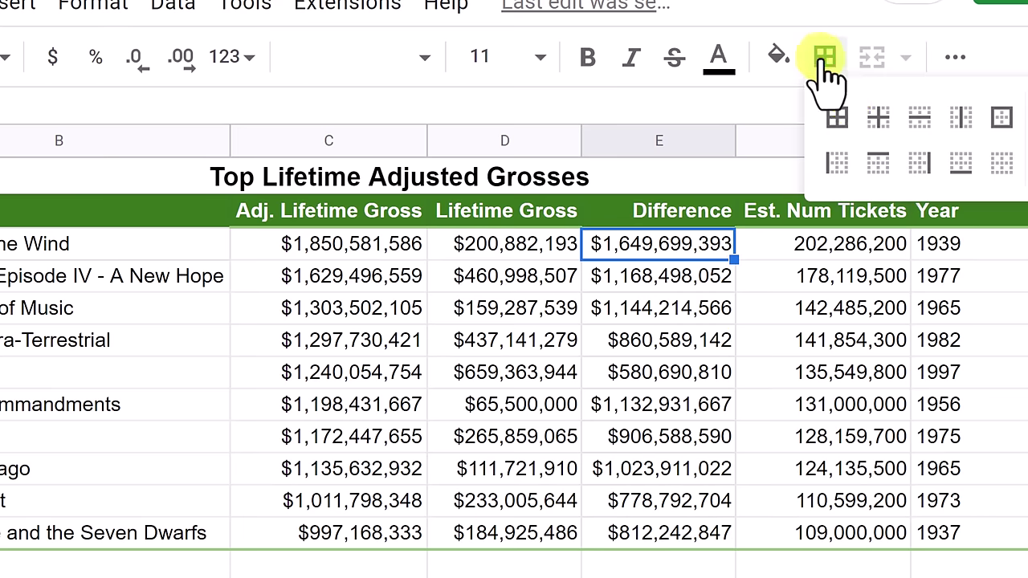
pyautogui.click(878, 163)
pyautogui.click(674, 340)
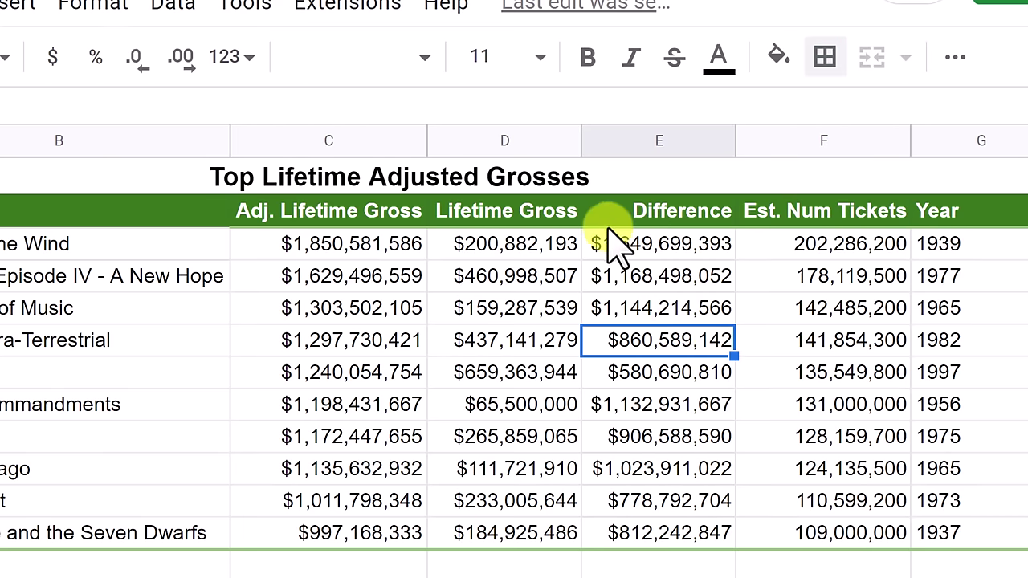
pyautogui.click(680, 535)
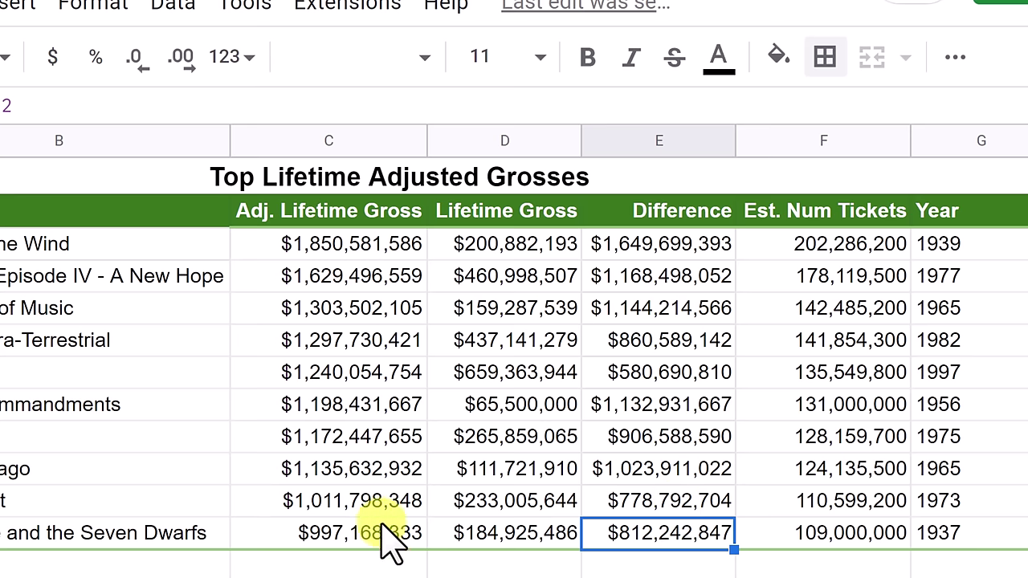
pyautogui.click(317, 377)
pyautogui.doubleClick(314, 374)
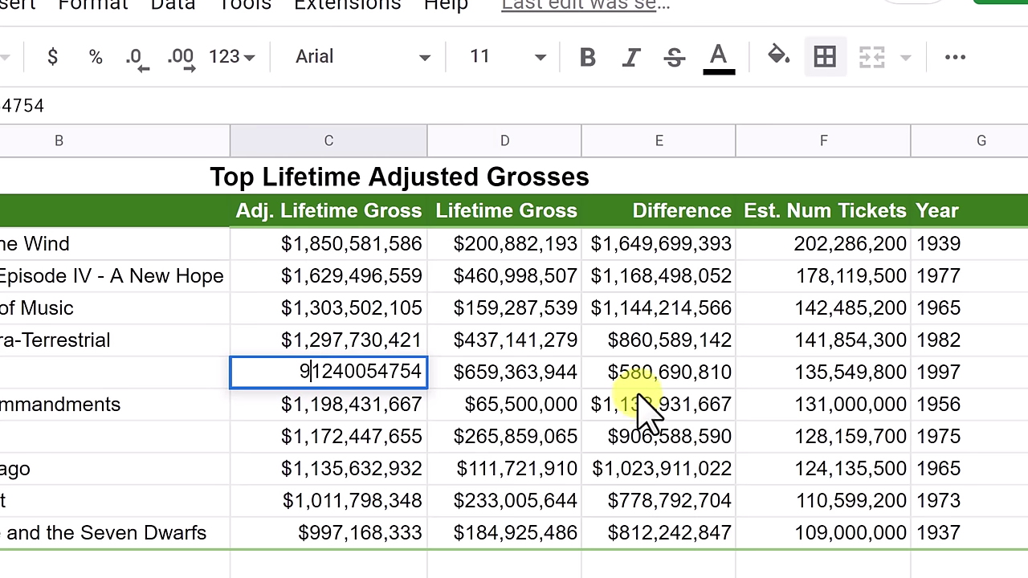
pyautogui.press('Return')
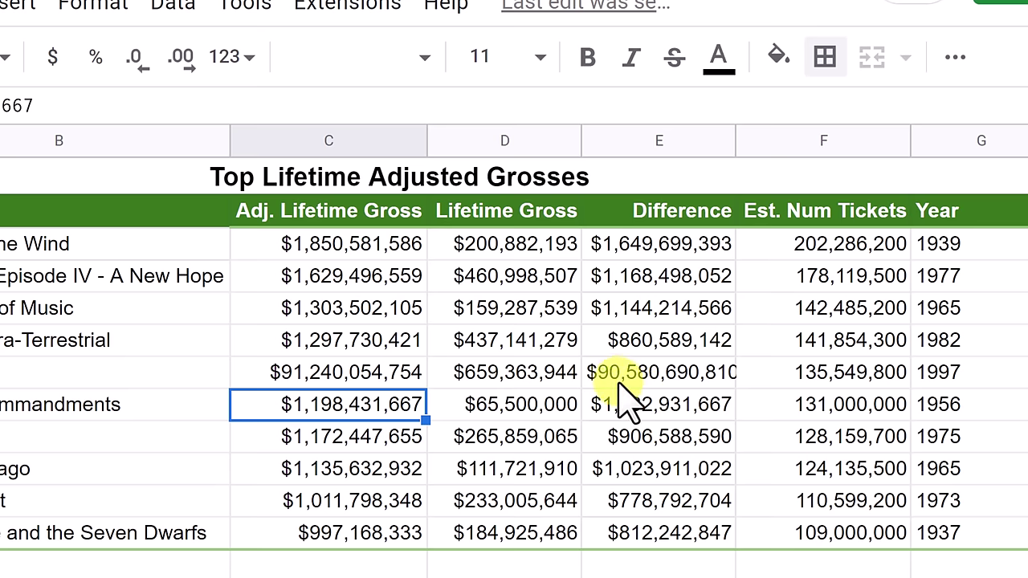
pyautogui.hotkey('ctrl', 'z')
pyautogui.click(619, 383)
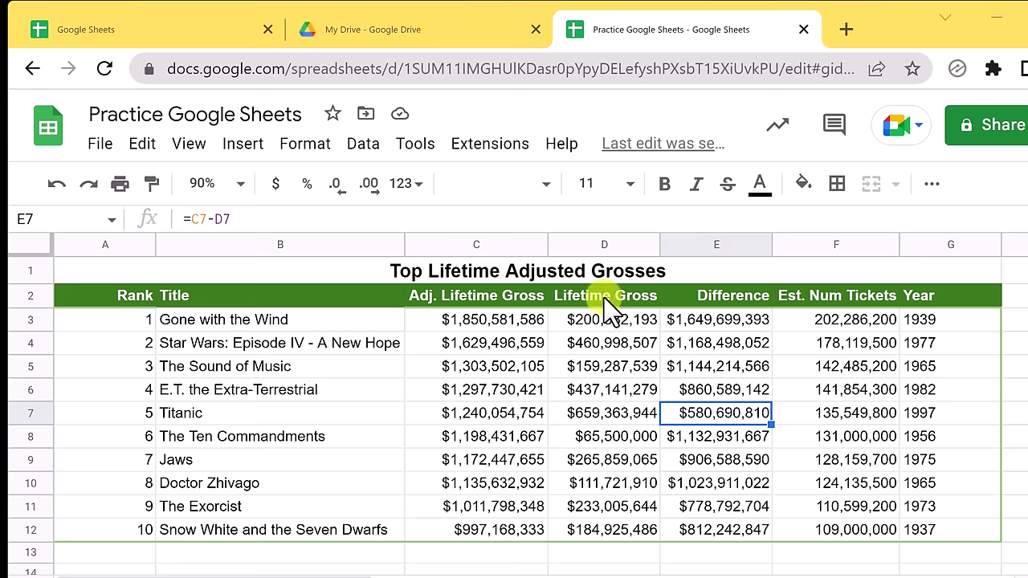
# Insert one column to the right of Lifetime Gross and enter the formula =D3/C3 in its cell E3.
pyautogui.click(612, 244)
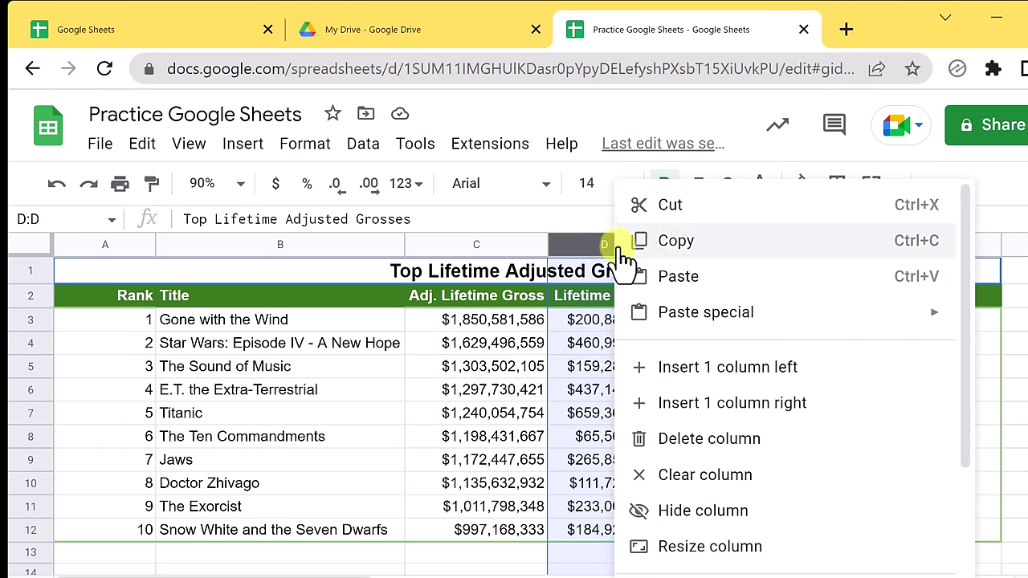
pyautogui.click(746, 405)
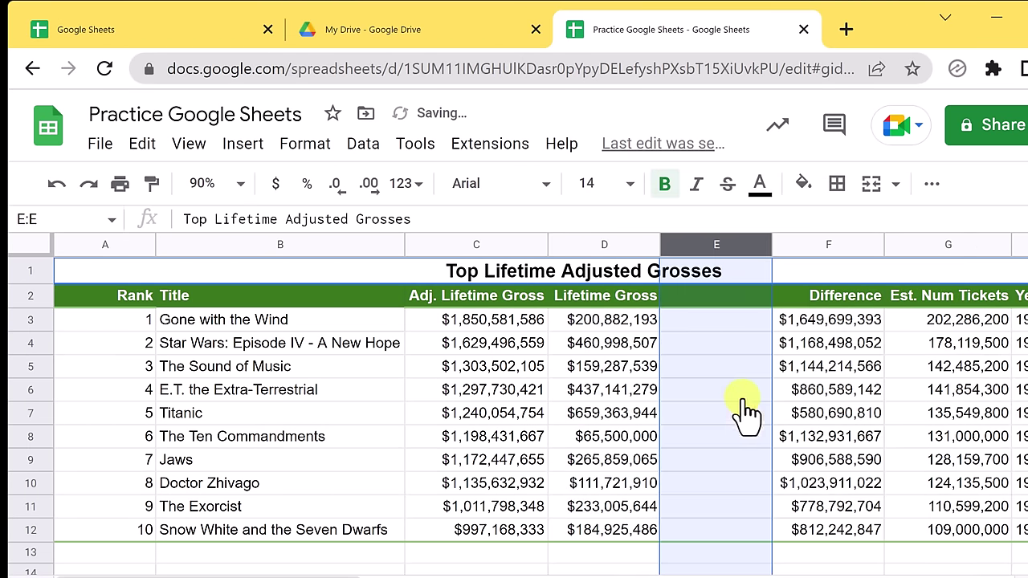
pyautogui.click(693, 320)
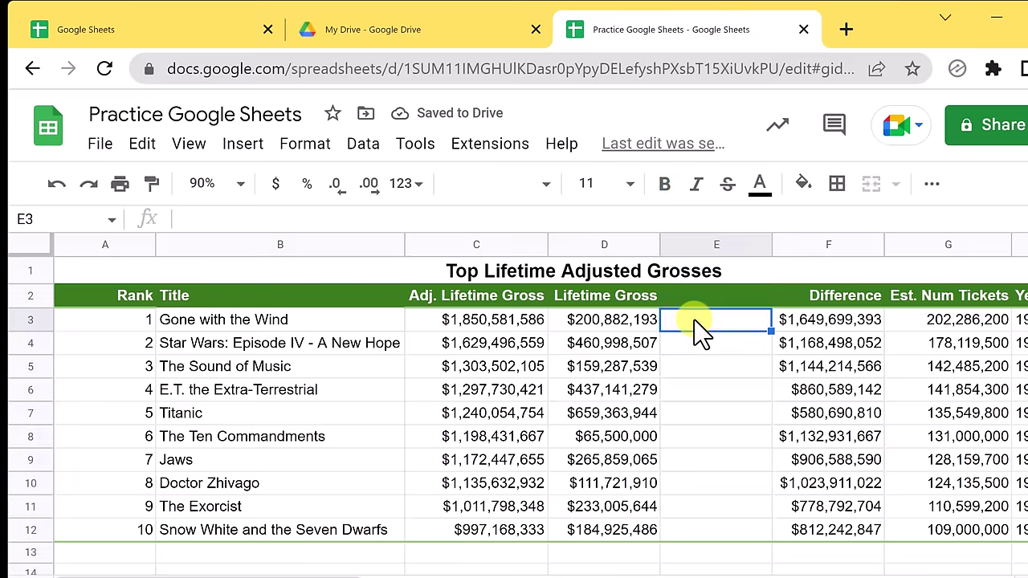
pyautogui.write('=')
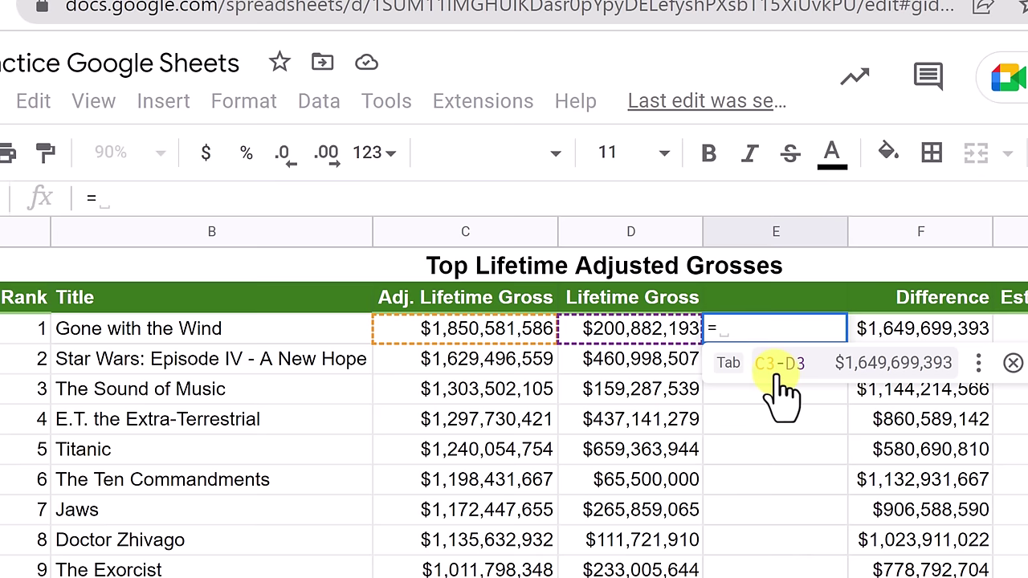
pyautogui.click(647, 333)
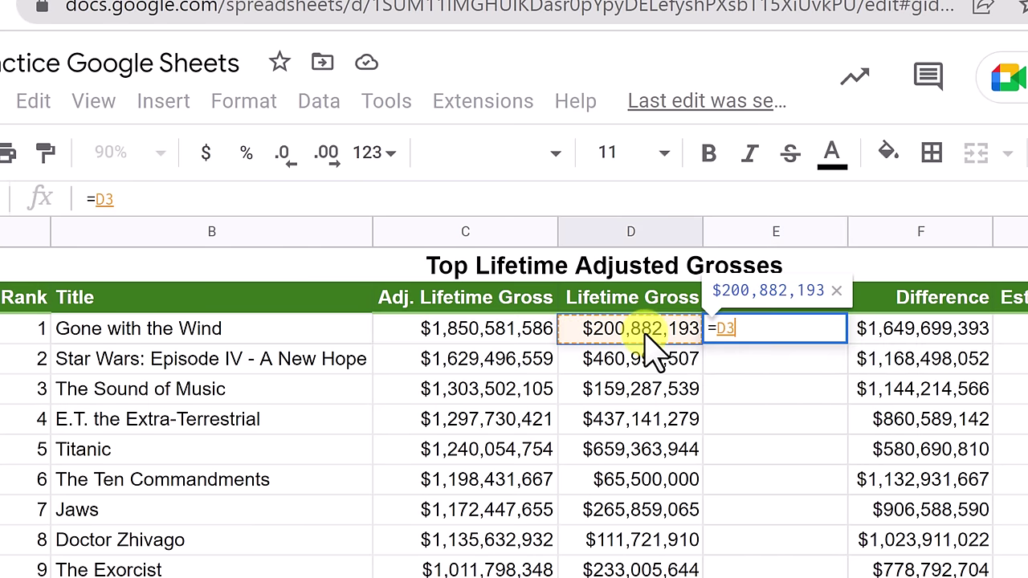
pyautogui.write('/')
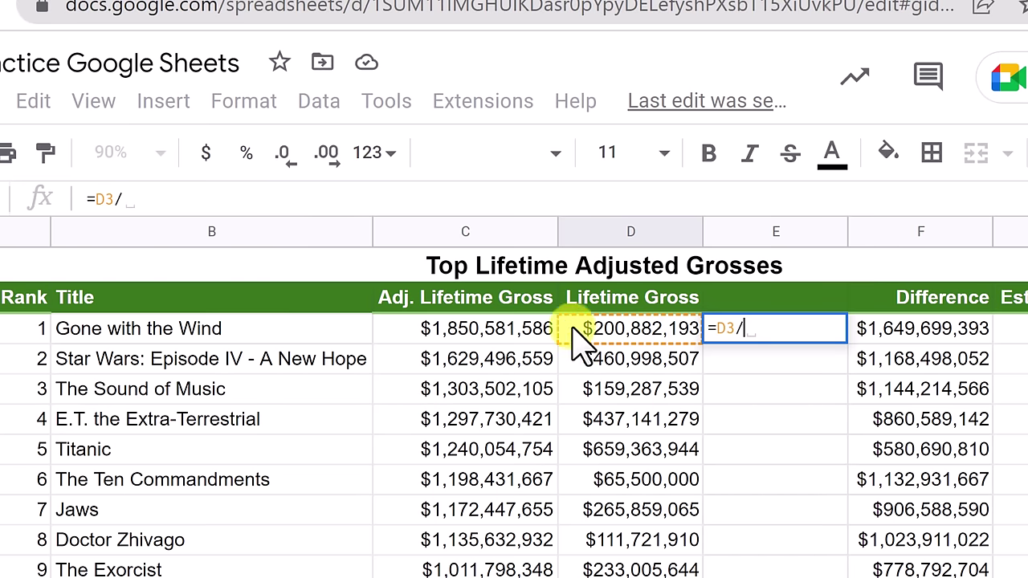
pyautogui.click(511, 337)
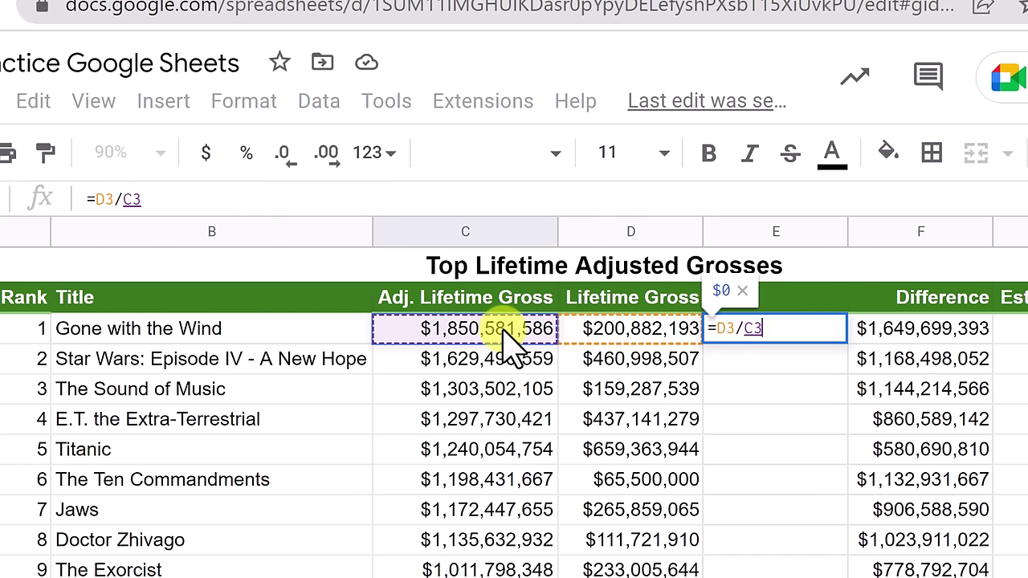
pyautogui.press('Return')
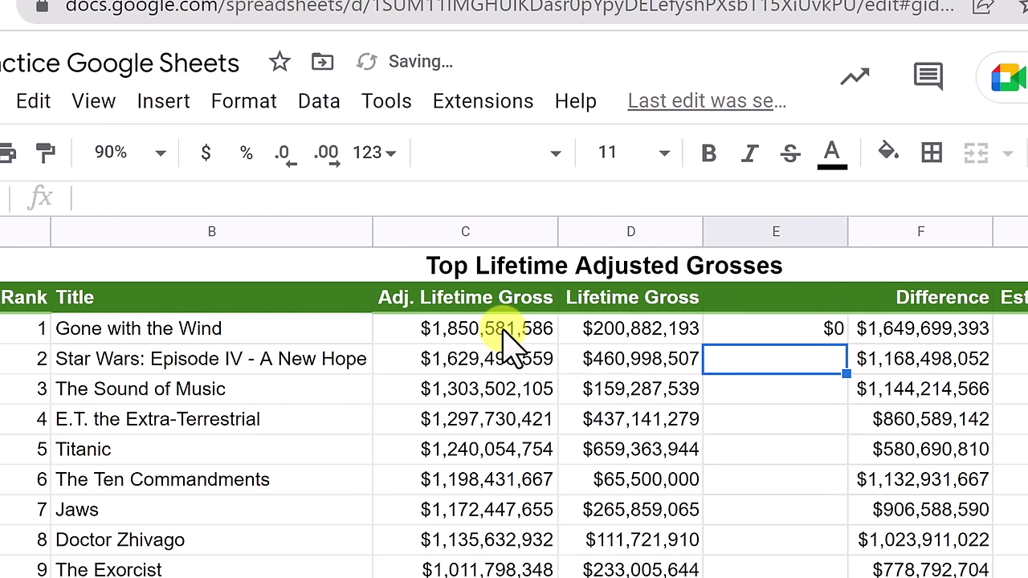
# Format the ratio in cell E3 as a percentage with no decimal places.
pyautogui.click(819, 331)
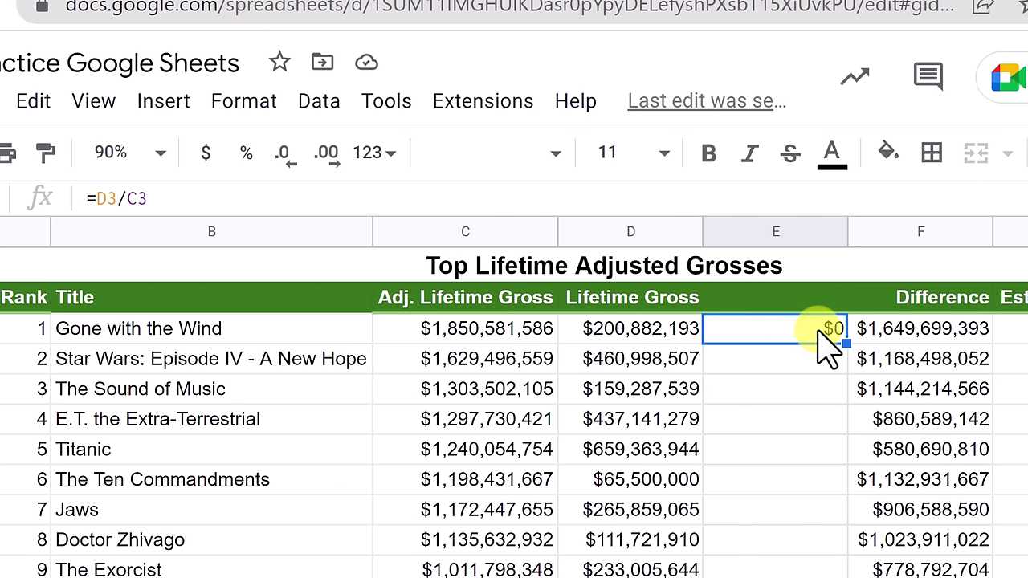
pyautogui.click(247, 157)
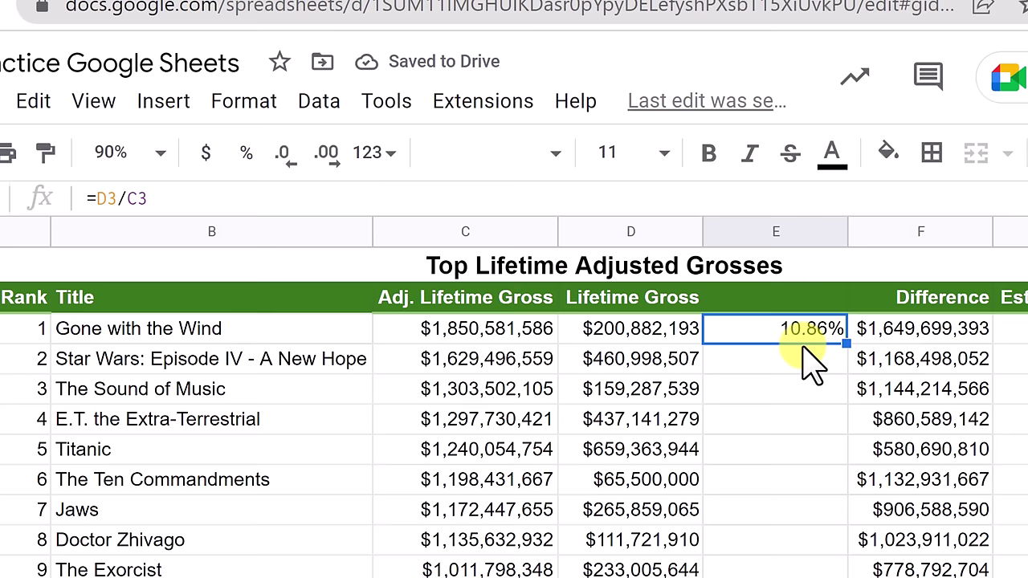
pyautogui.click(284, 157)
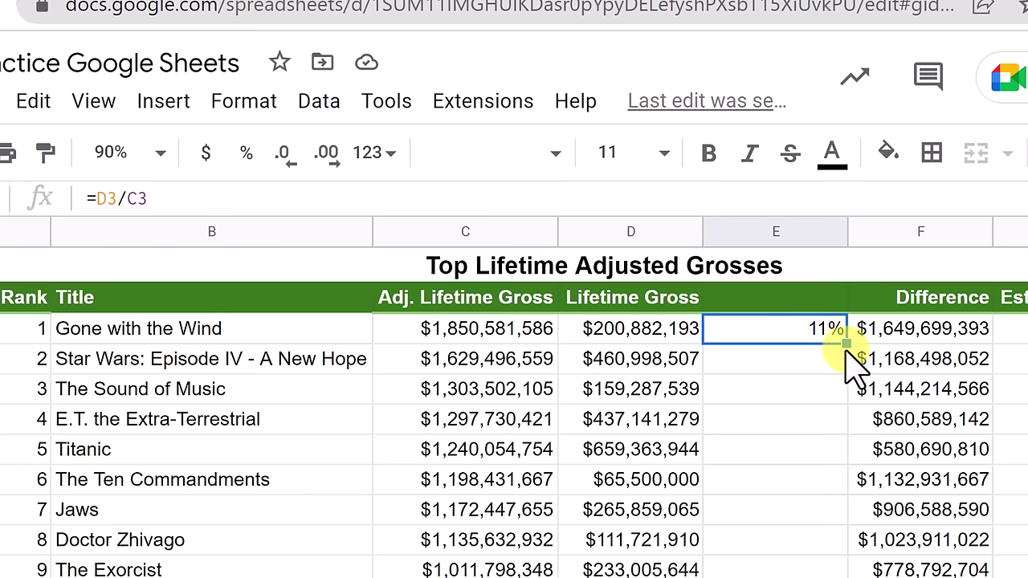
# Clear the borders of cell E3 and fill its percentage formula down through row 12.
pyautogui.click(932, 153)
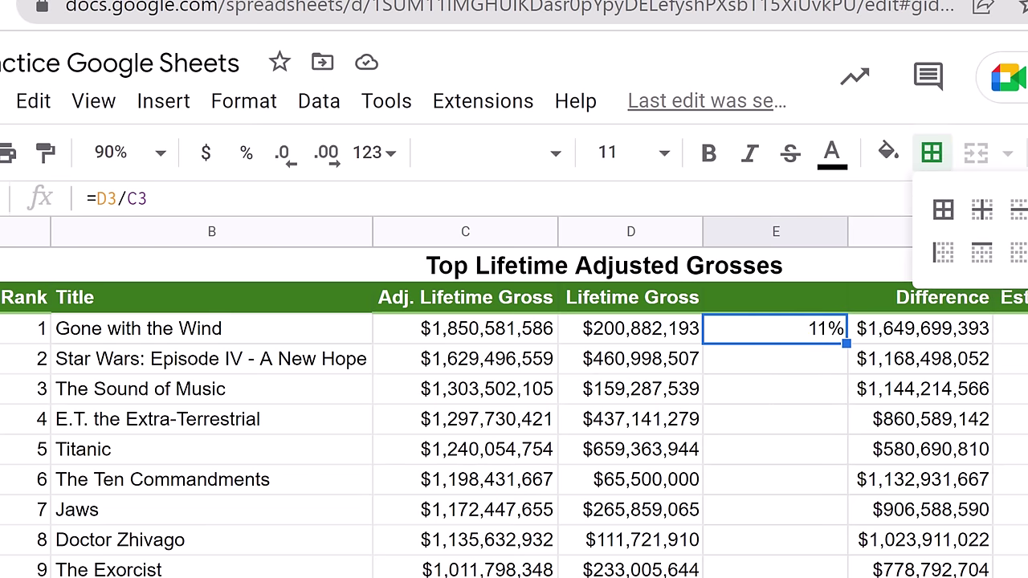
pyautogui.click(812, 343)
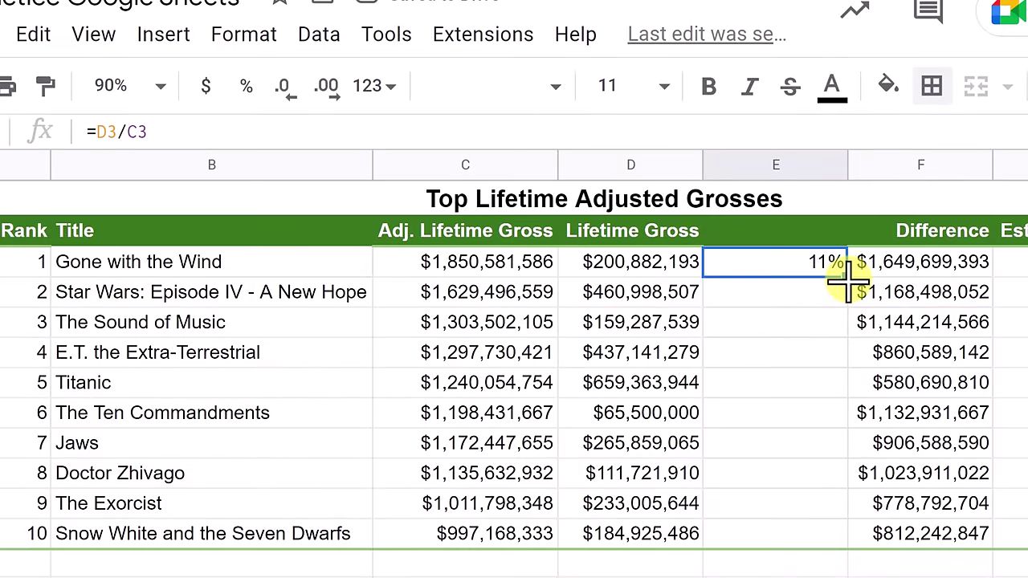
pyautogui.doubleClick(847, 277)
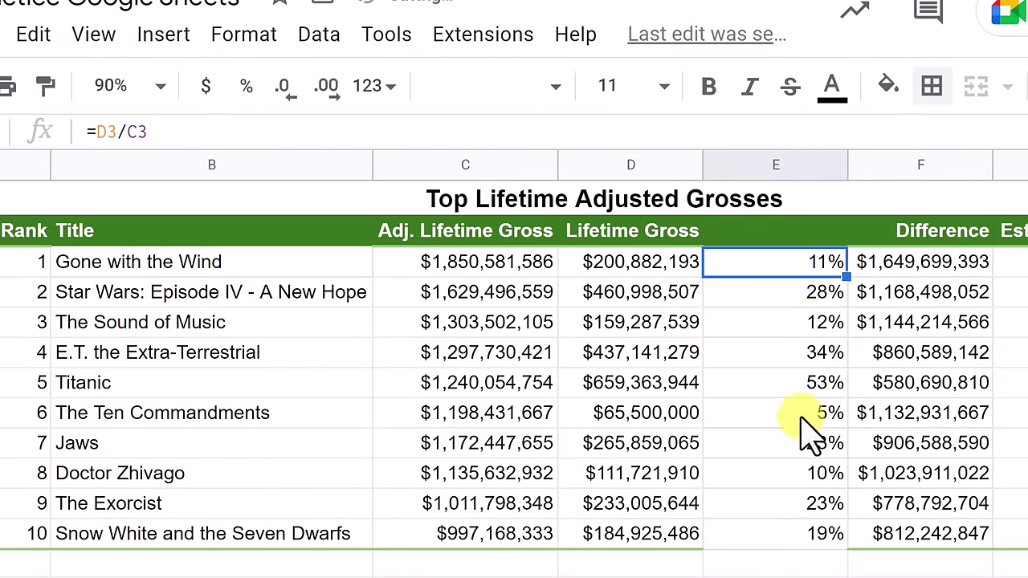
# Add a bottom border to cell E12 to continue the green line under the table's last row.
pyautogui.click(763, 532)
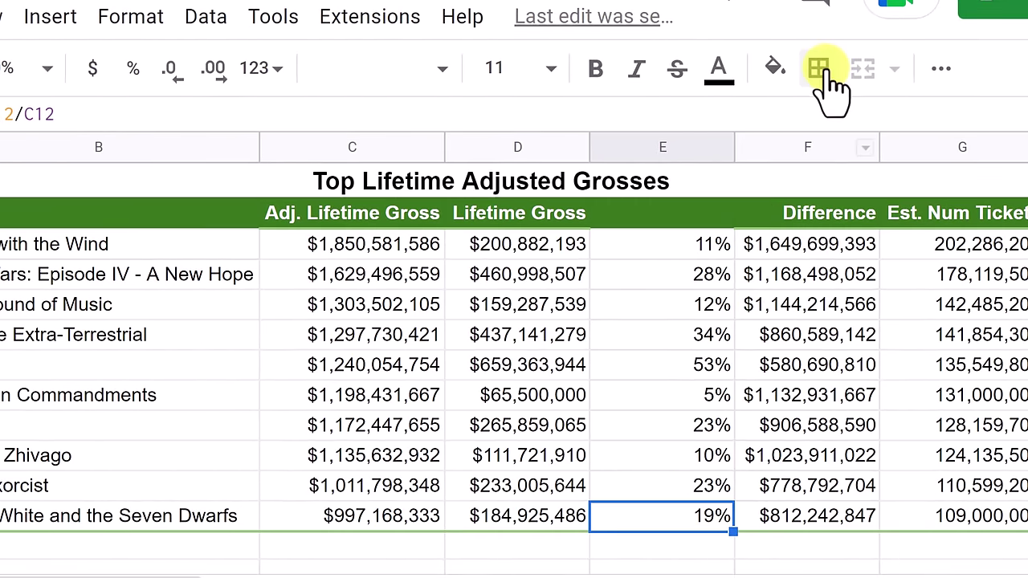
pyautogui.click(819, 70)
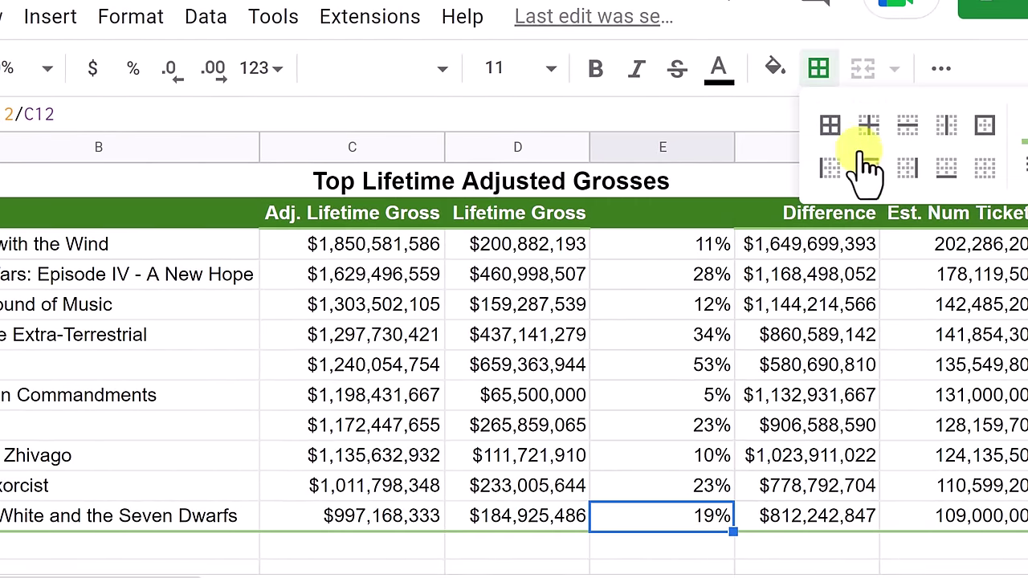
pyautogui.click(945, 167)
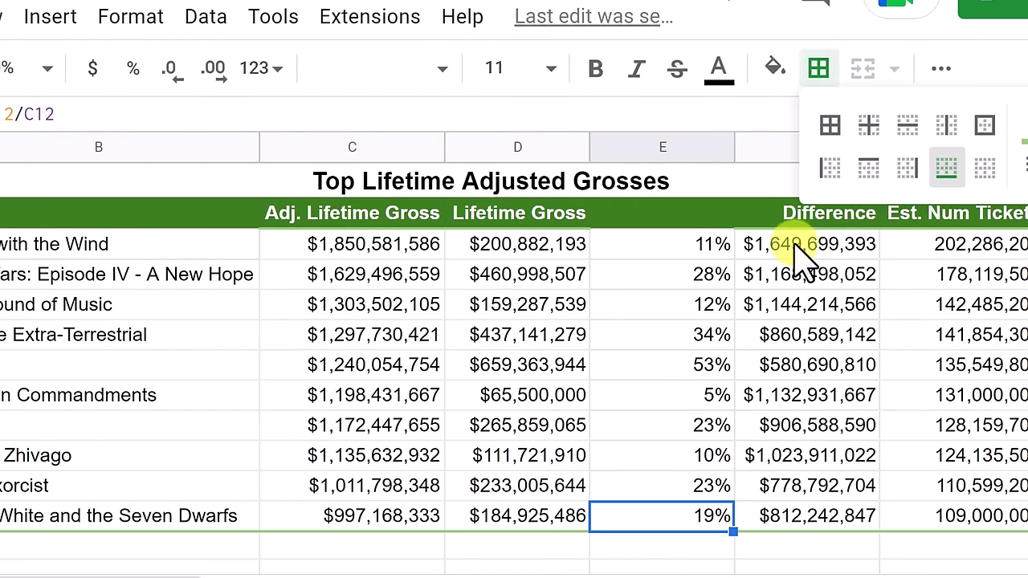
pyautogui.click(682, 283)
pyautogui.click(674, 371)
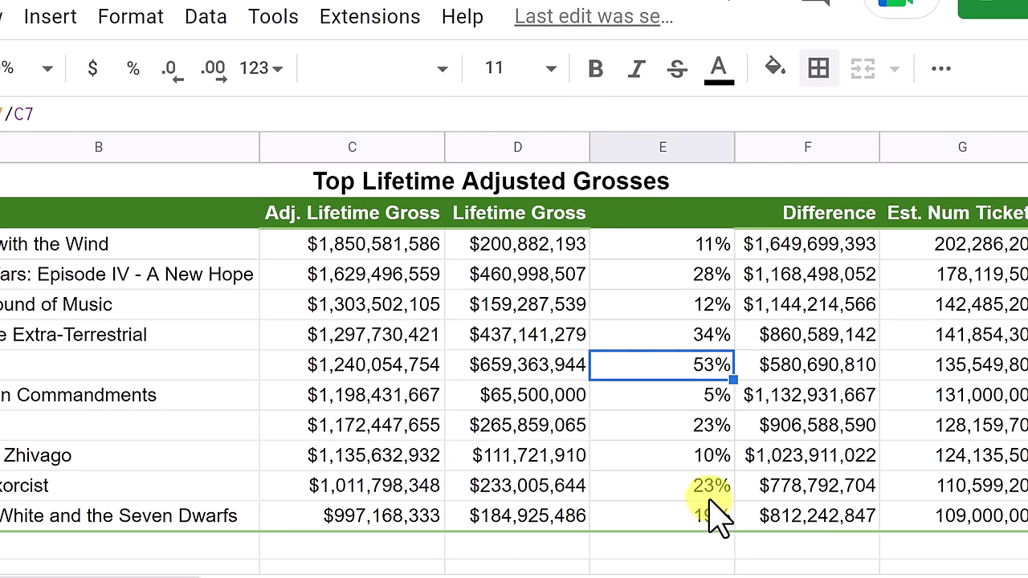
pyautogui.click(668, 246)
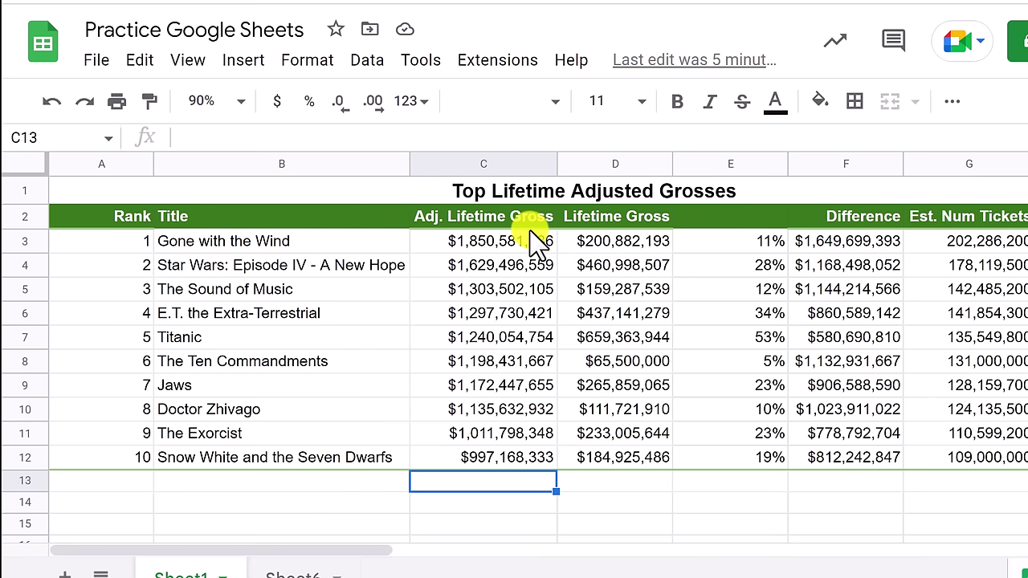
# Freeze the sheet up to row 2 and check the frozen title and header rows against the rows further down.
pyautogui.click(29, 216)
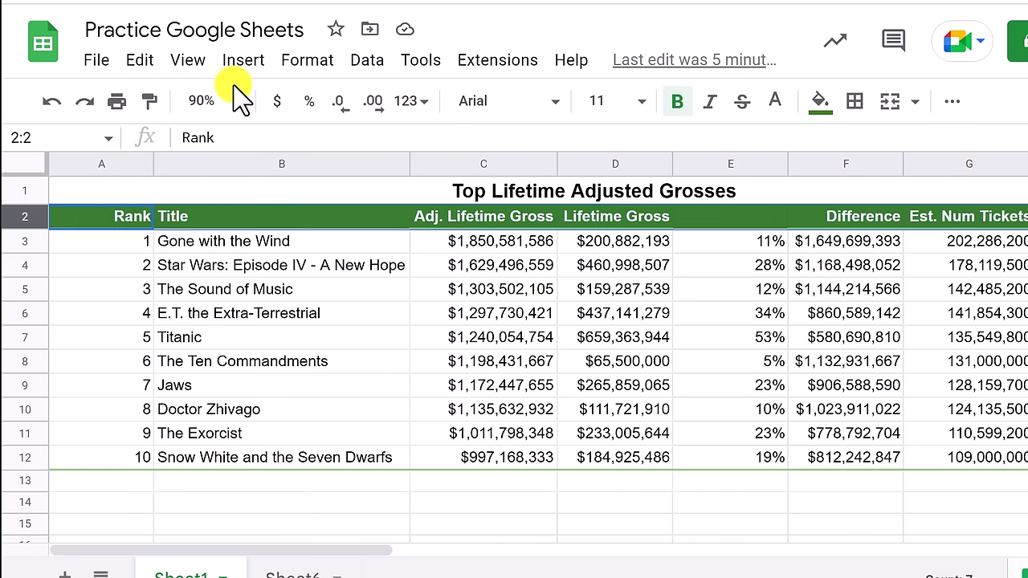
pyautogui.click(195, 69)
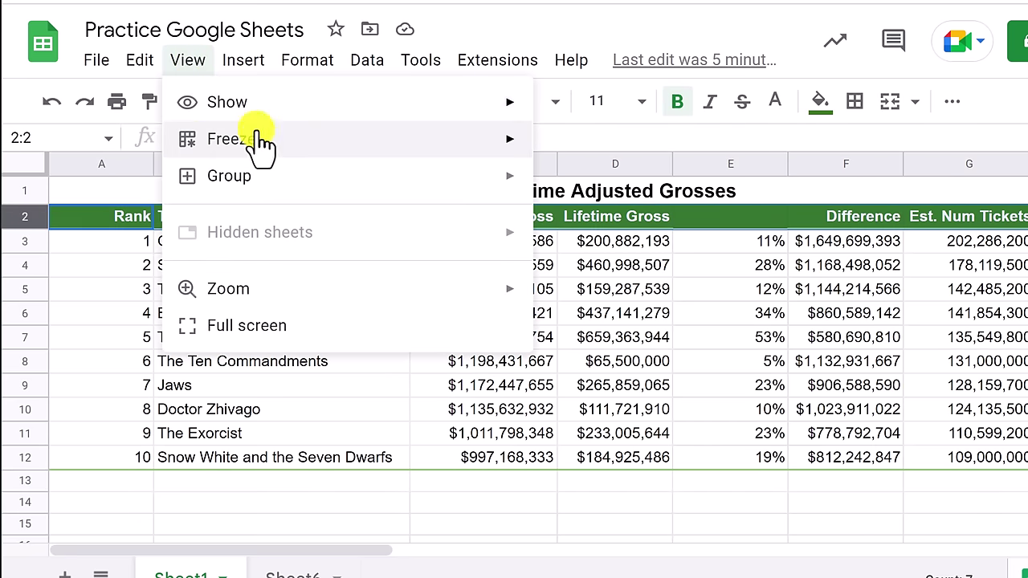
pyautogui.moveTo(301, 156)
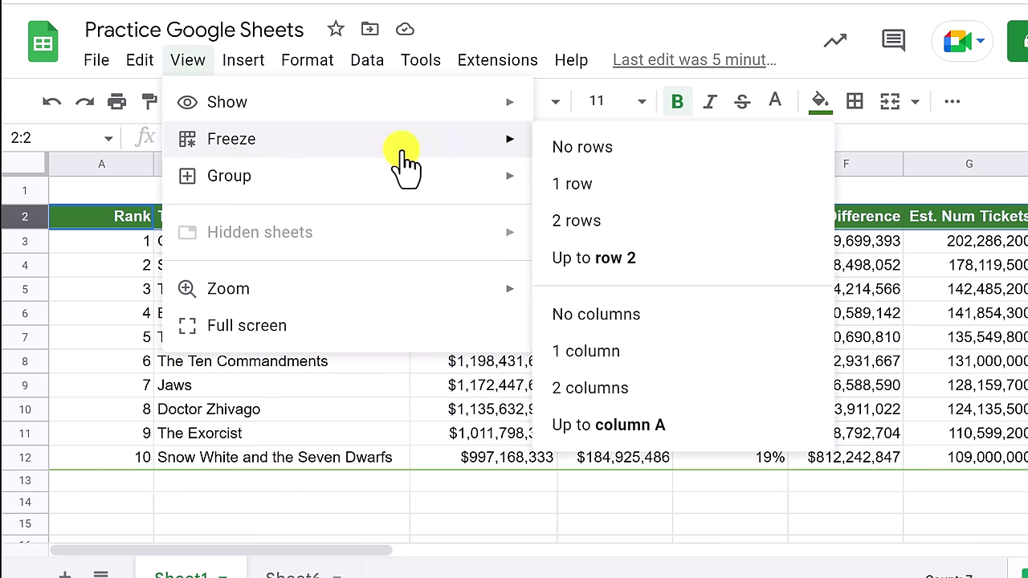
pyautogui.click(619, 271)
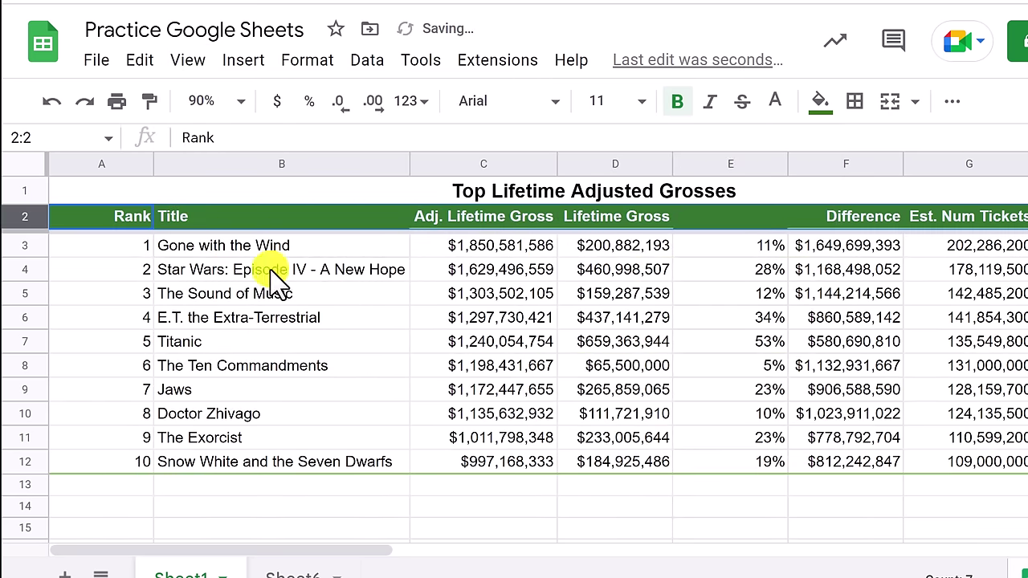
pyautogui.scroll(-3, 402, 309)
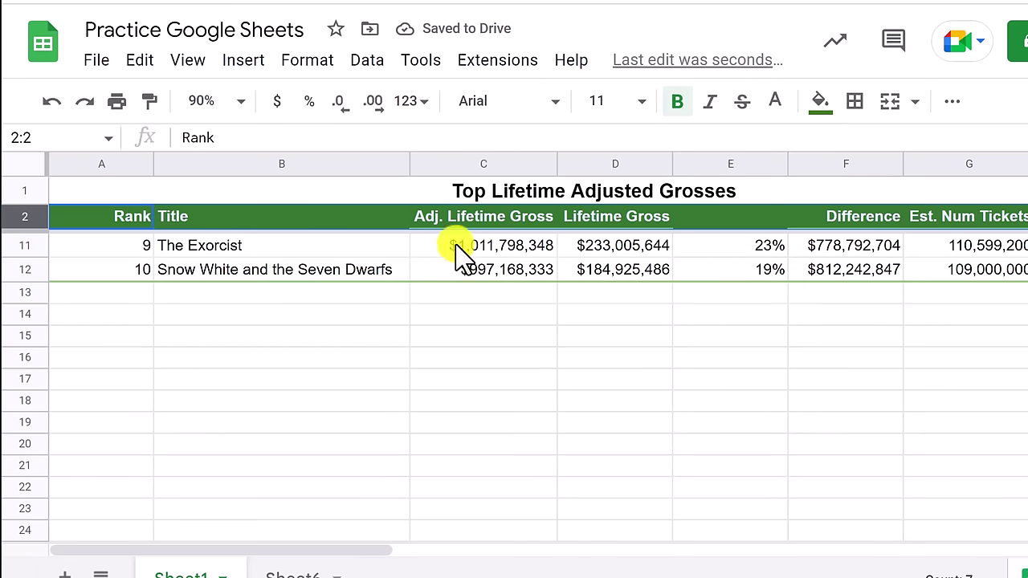
pyautogui.scroll(-3, 489, 241)
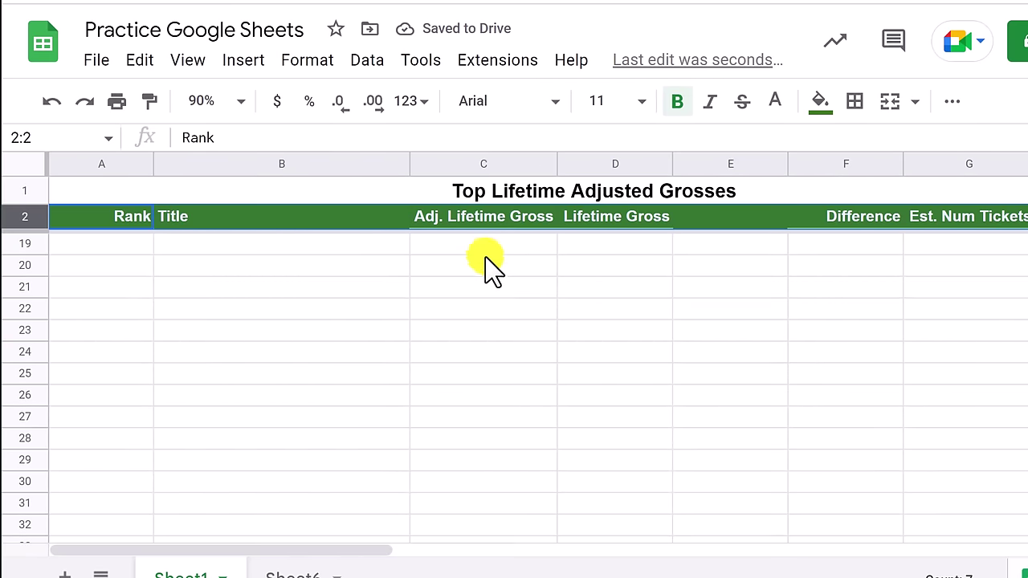
pyautogui.scroll(-3, 487, 260)
pyautogui.scroll(9, 489, 289)
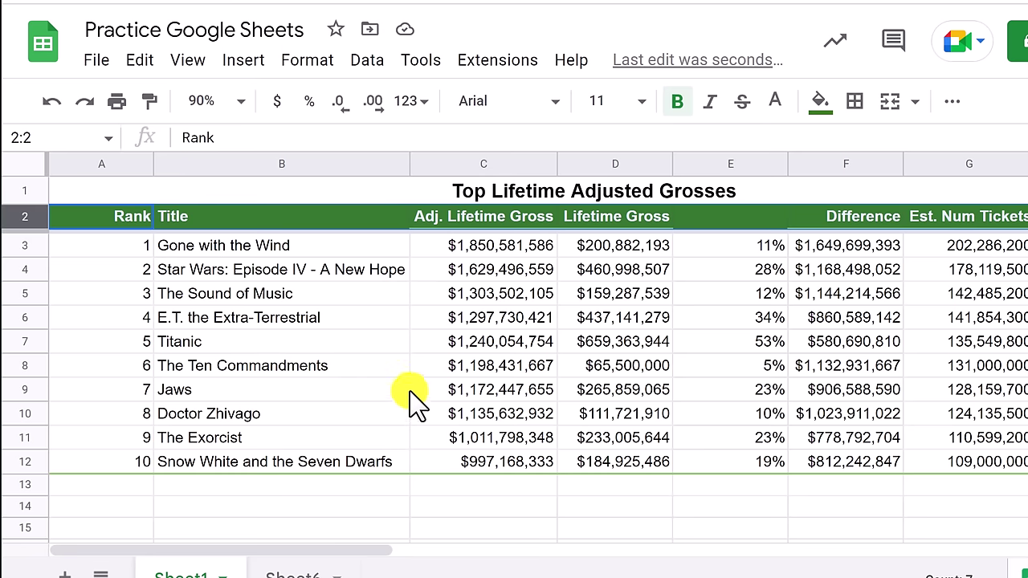
# Show the formulas in the cells instead of their results, and switch the formula display off again.
pyautogui.click(465, 193)
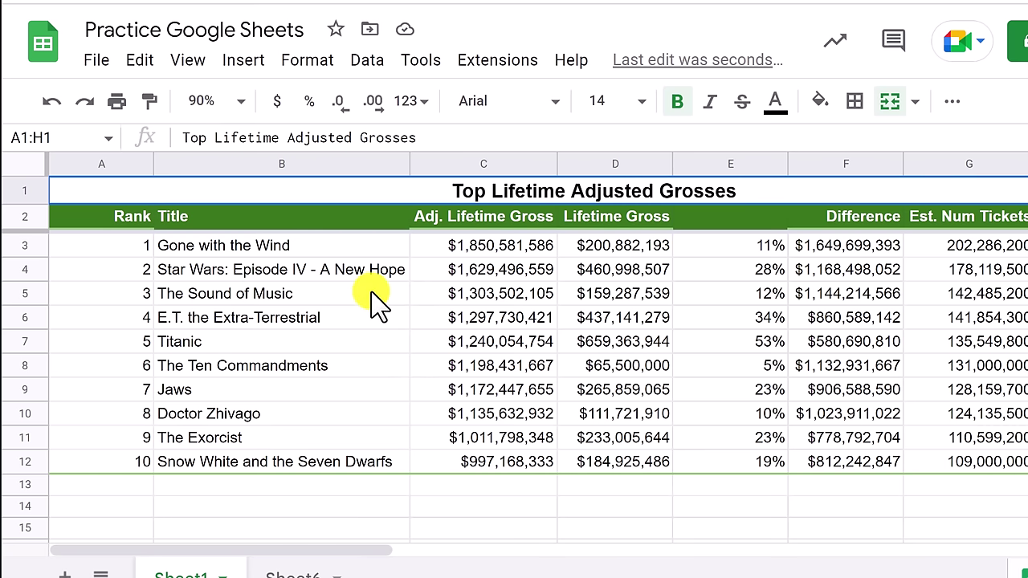
pyautogui.click(186, 62)
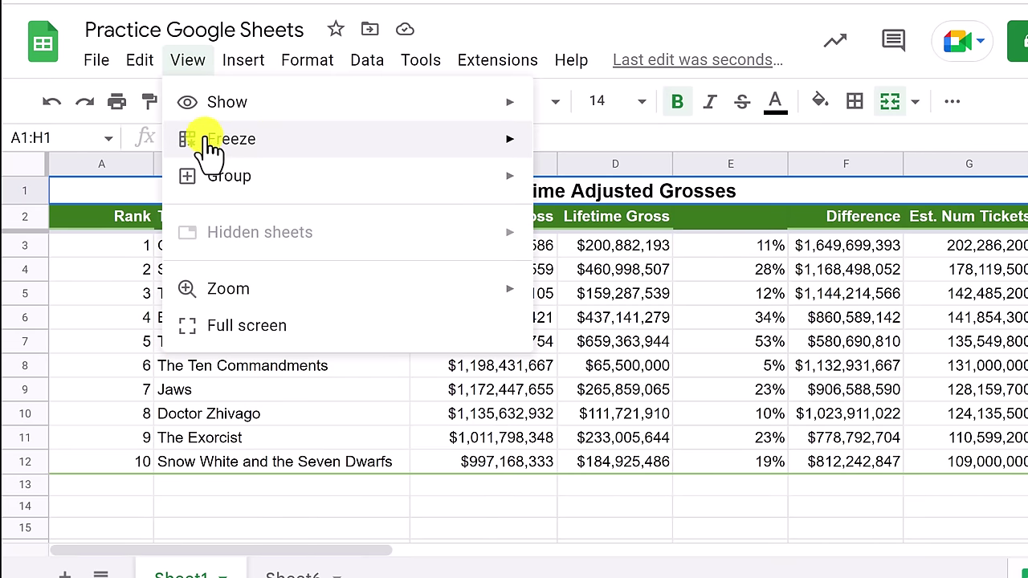
pyautogui.moveTo(211, 140)
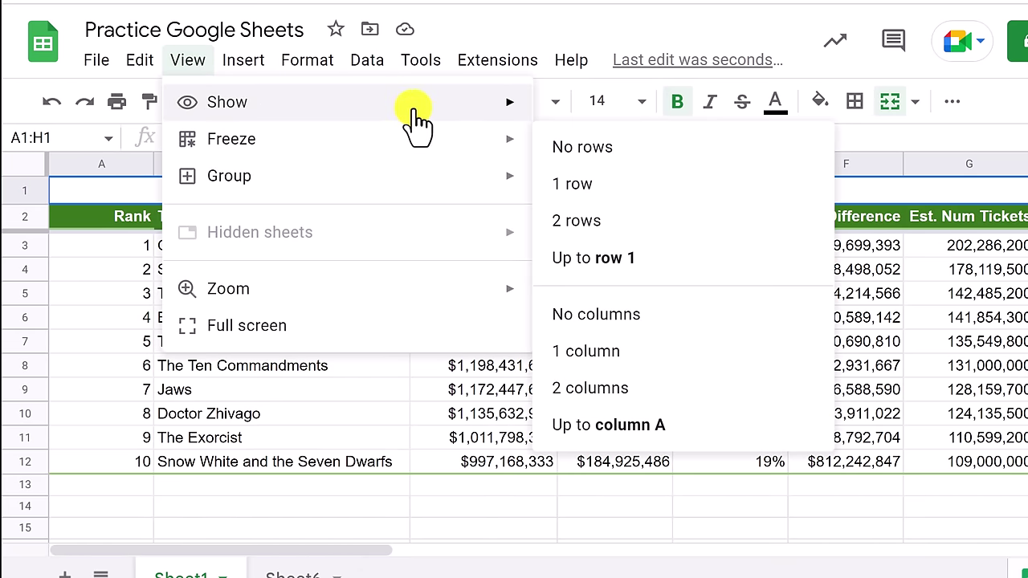
pyautogui.moveTo(440, 122)
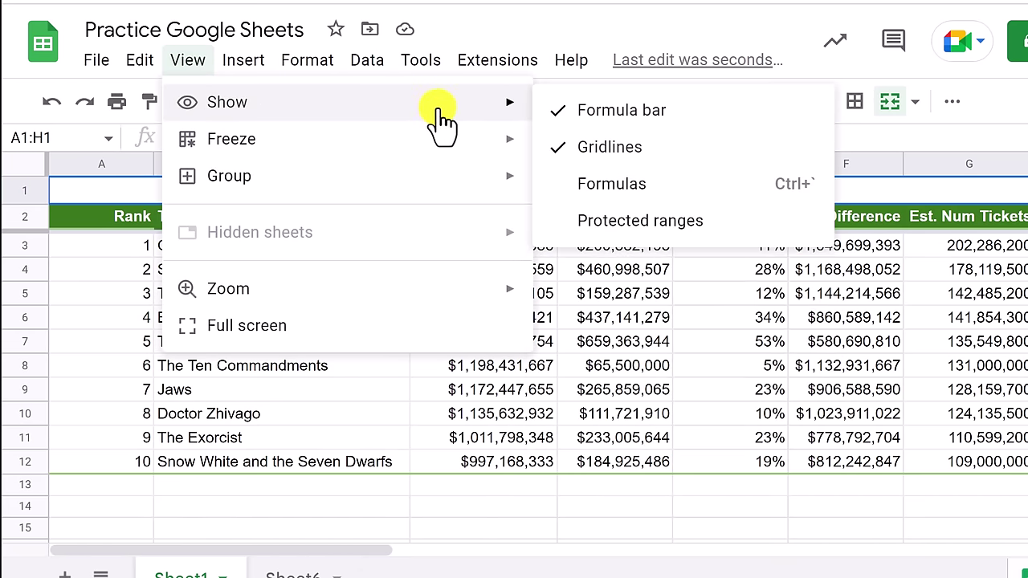
pyautogui.click(648, 189)
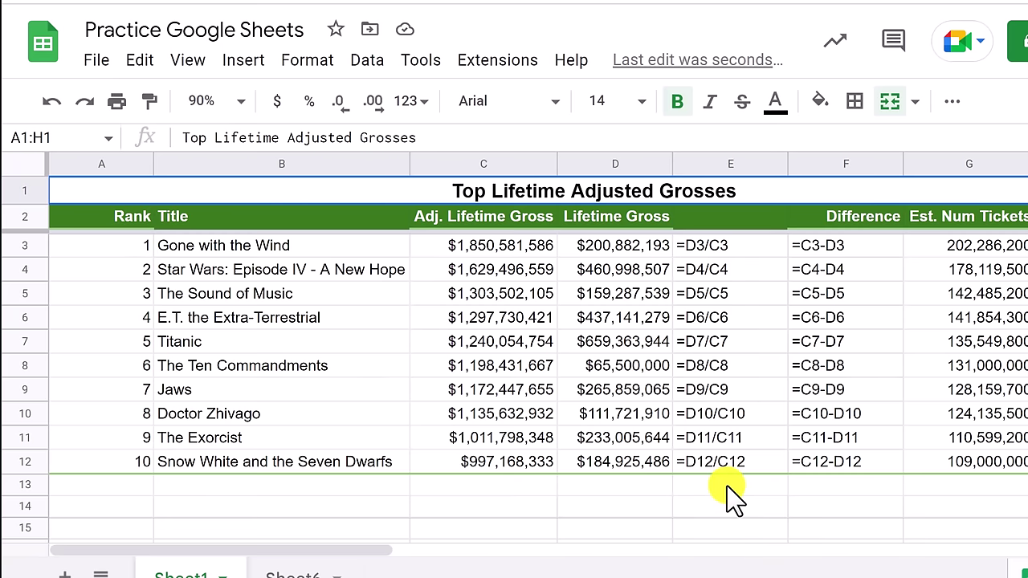
pyautogui.click(199, 66)
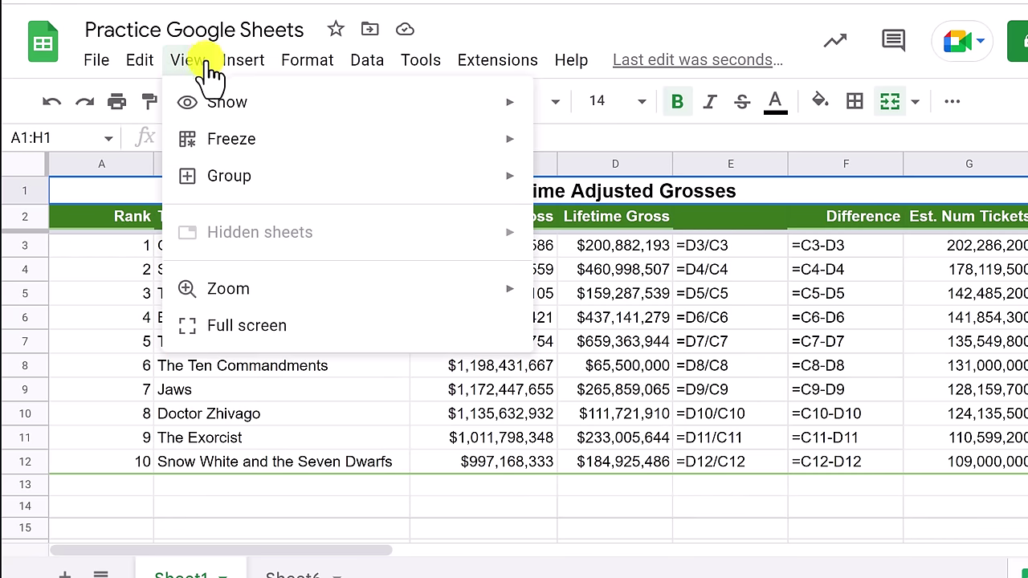
pyautogui.moveTo(345, 116)
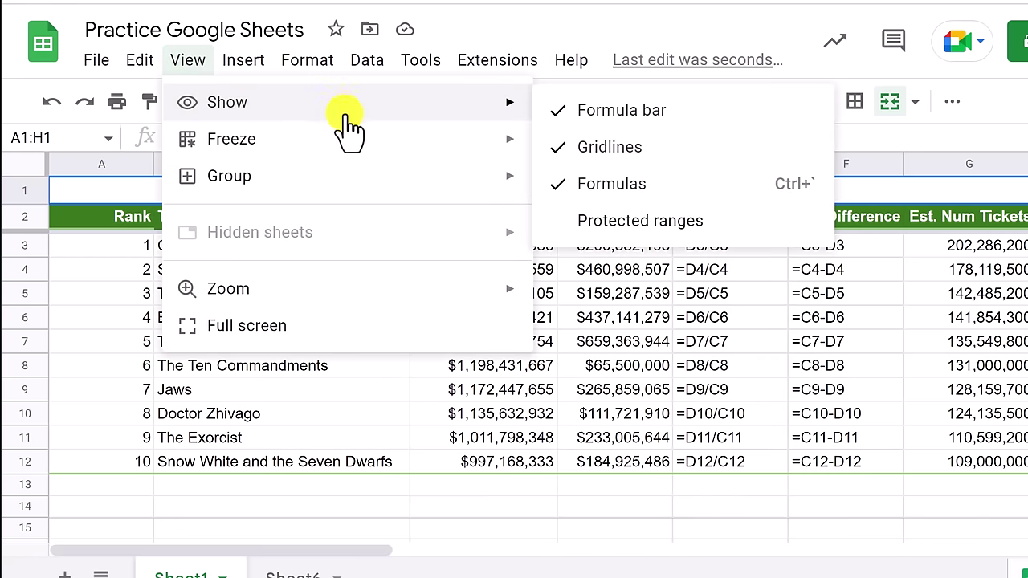
pyautogui.click(640, 190)
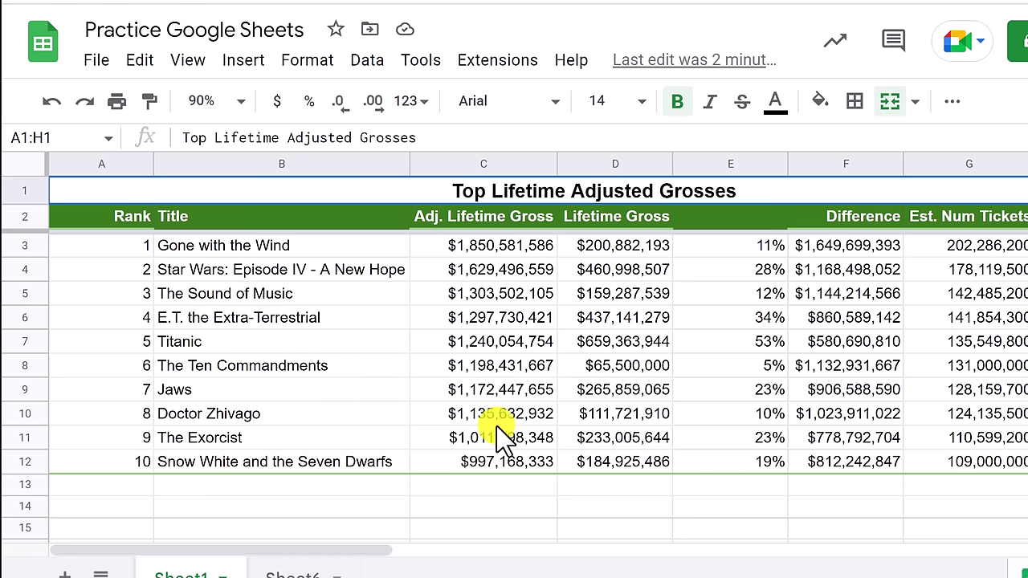
# Try adding the first three adjusted grosses with the formula =C3+C4+C5 in cell C13, and delete it.
pyautogui.click(518, 488)
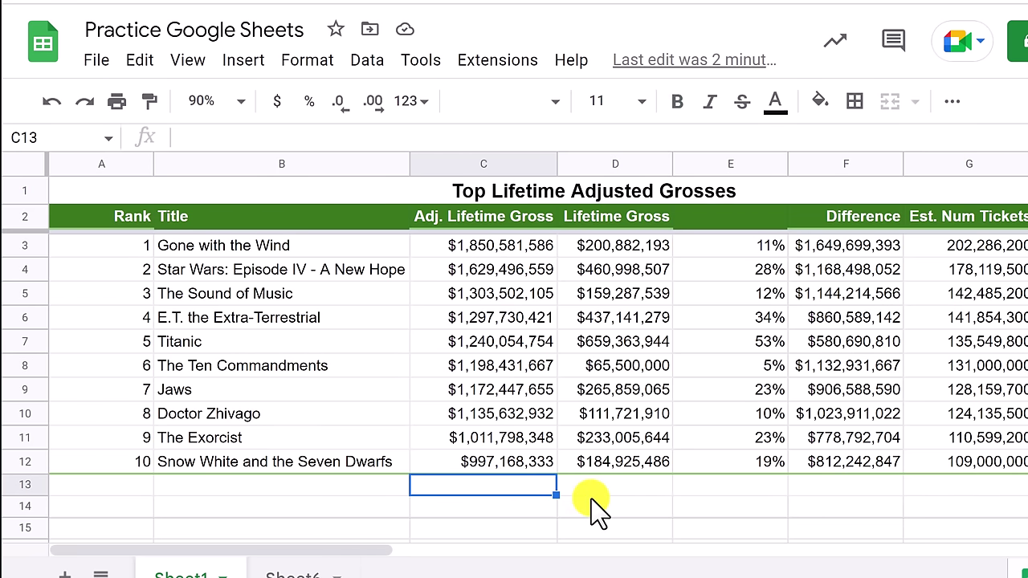
pyautogui.write('=')
pyautogui.click(496, 248)
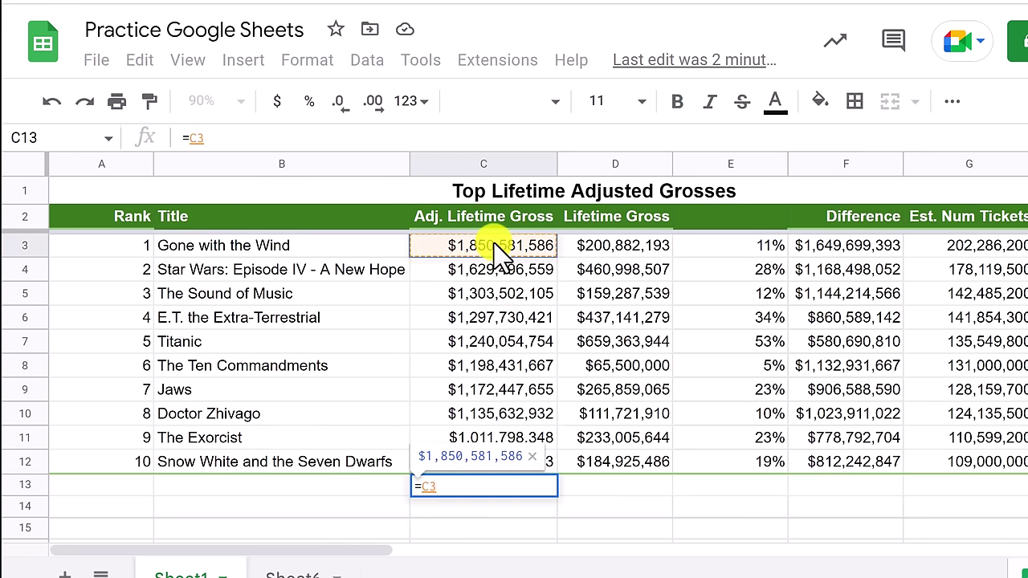
pyautogui.write('=')
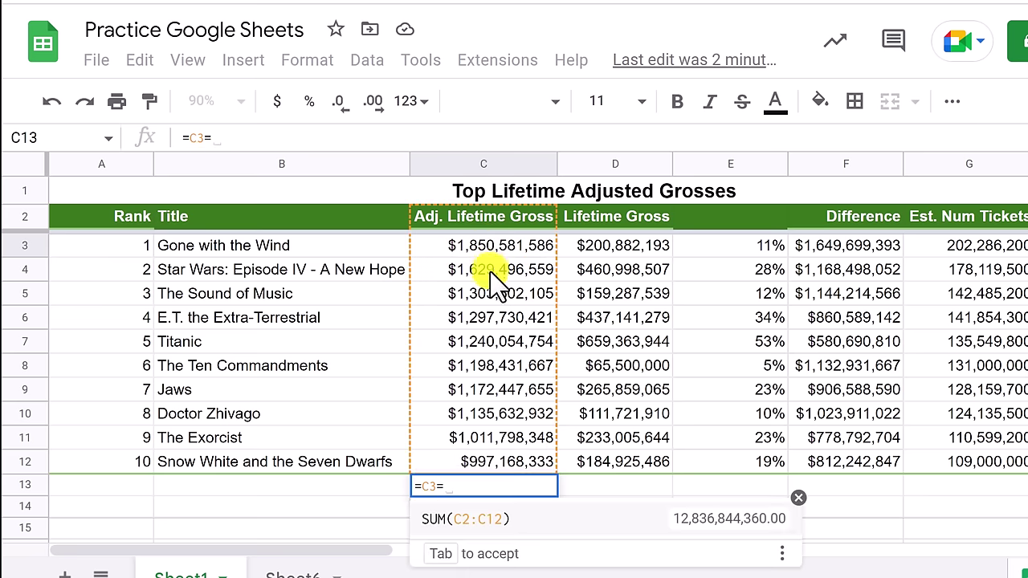
pyautogui.write('+')
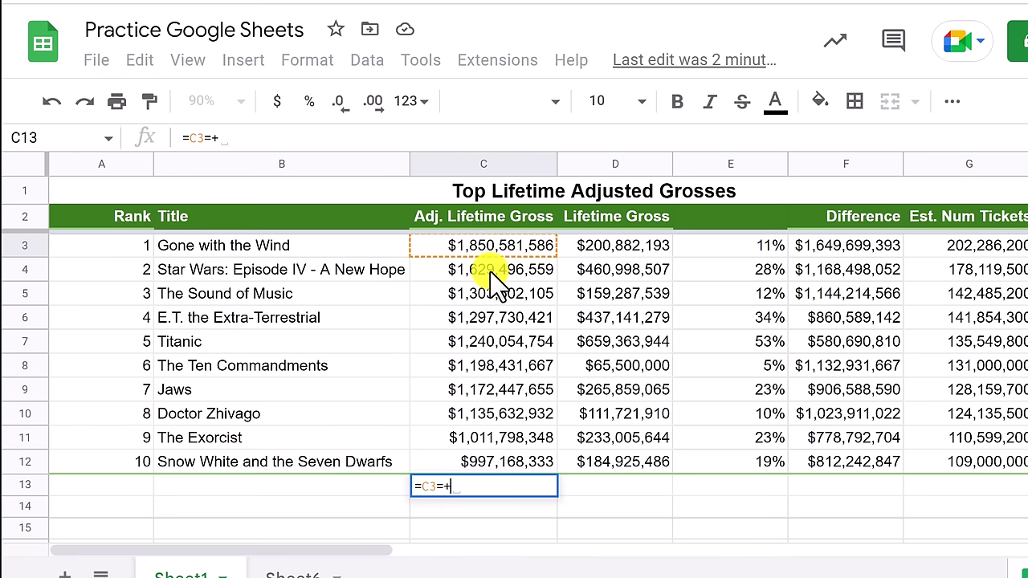
pyautogui.press('BackSpace')
pyautogui.press('BackSpace')
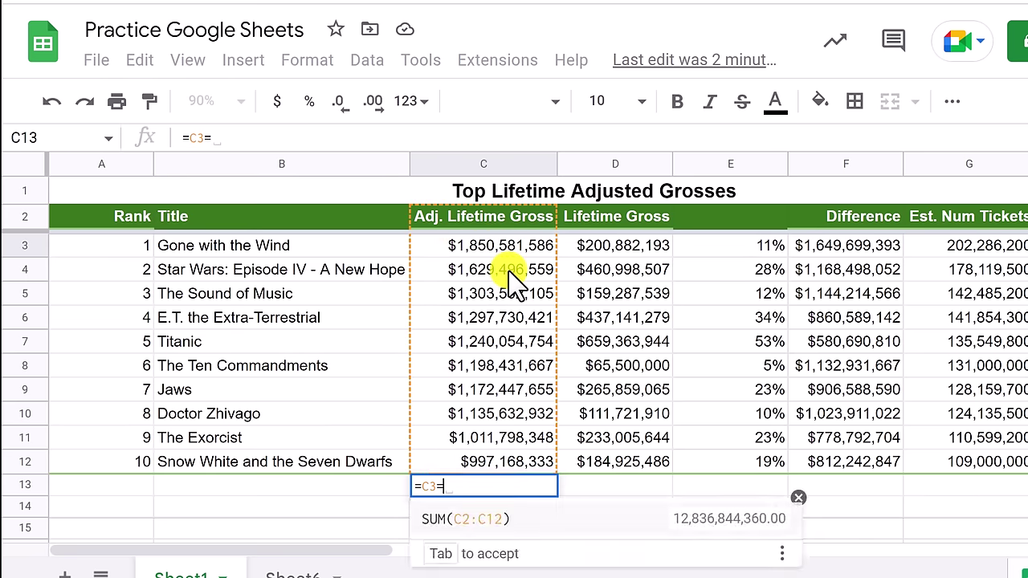
pyautogui.write('+')
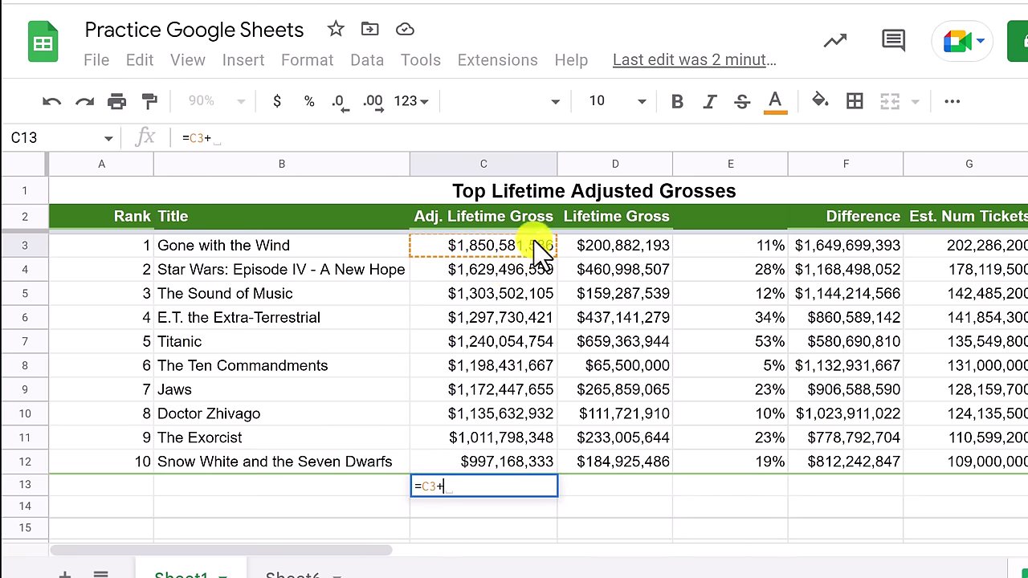
pyautogui.click(487, 267)
pyautogui.write('+')
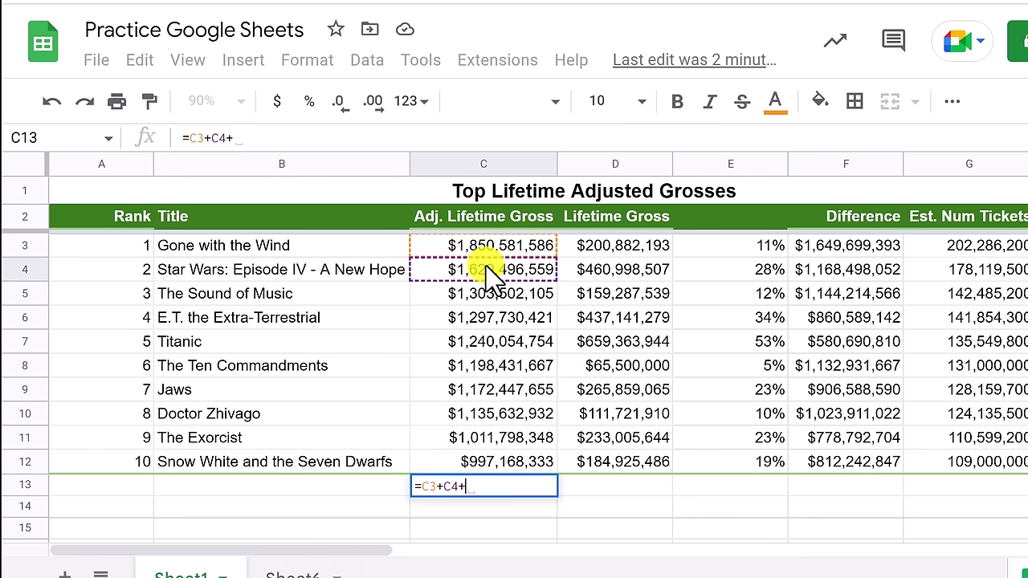
pyautogui.click(491, 292)
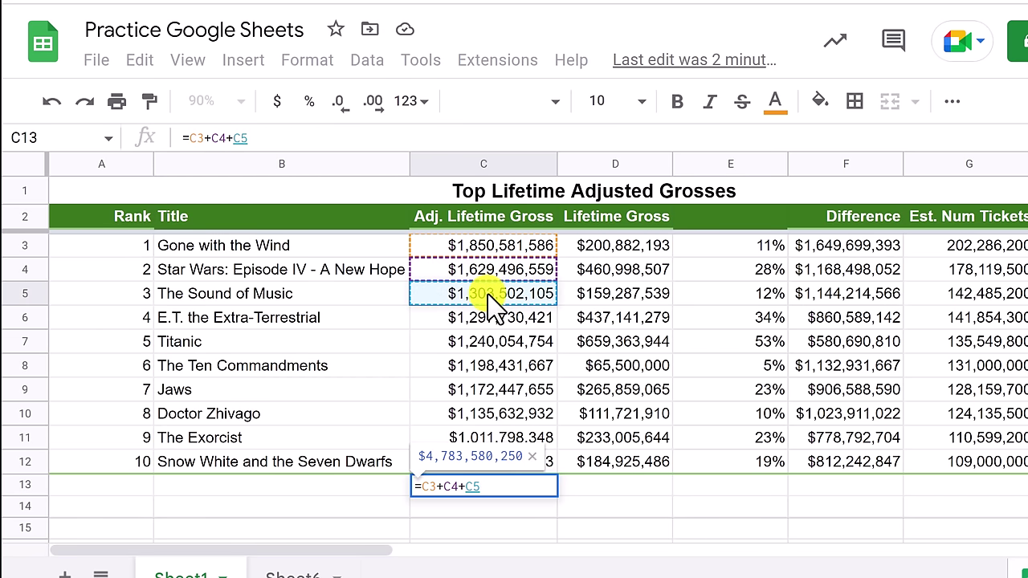
pyautogui.press('Return')
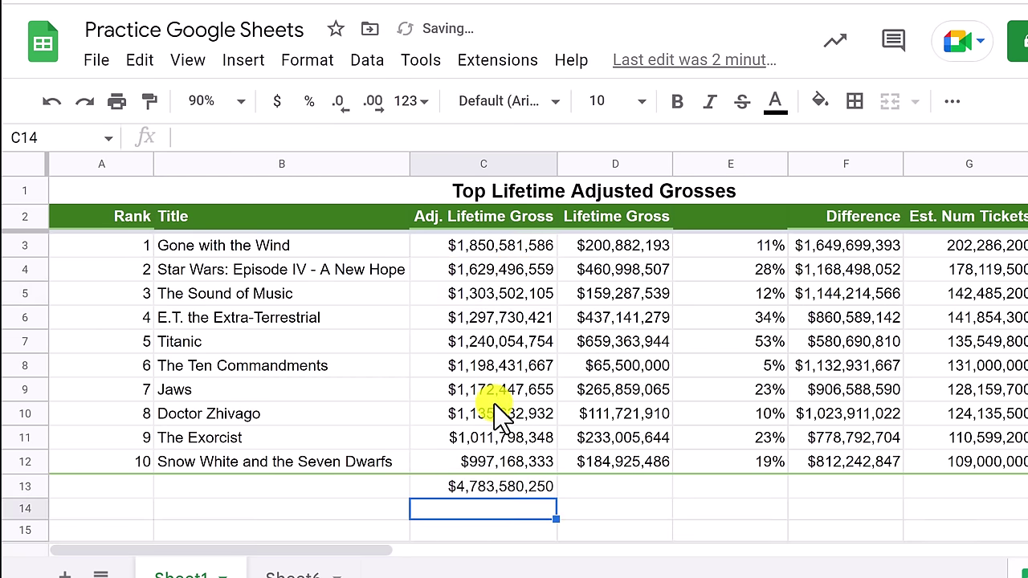
pyautogui.click(517, 486)
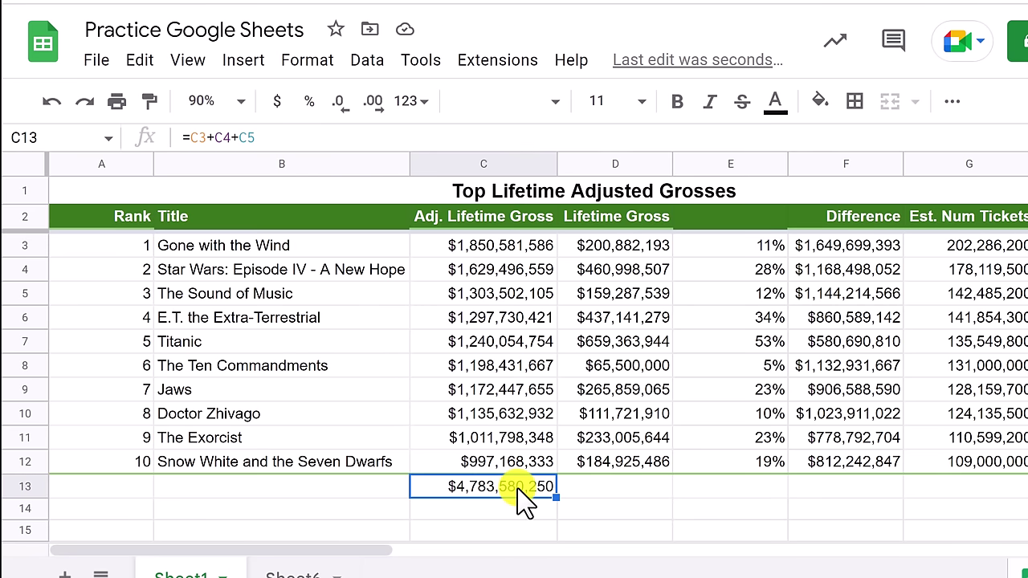
pyautogui.press('Delete')
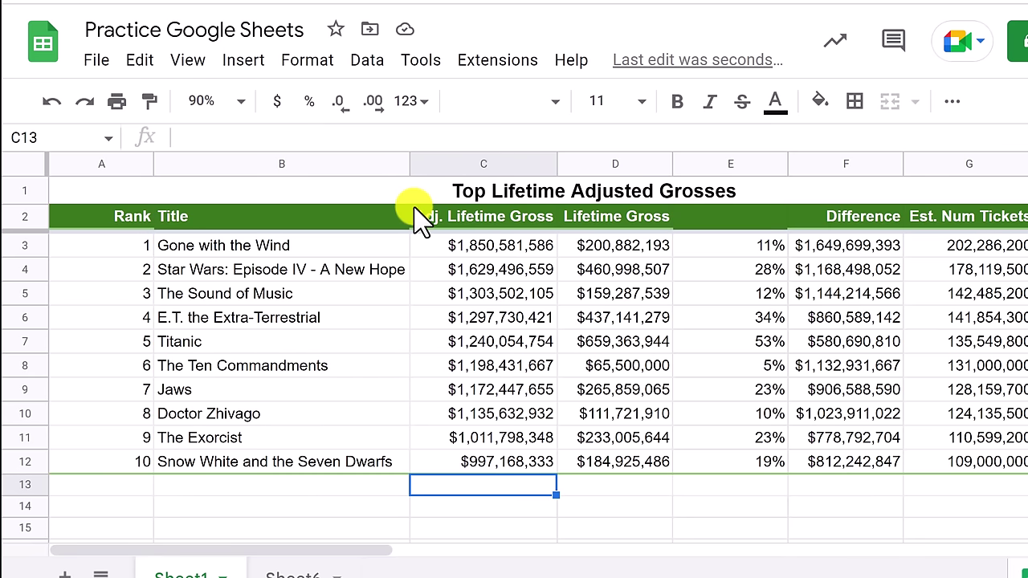
# Look through the insertable functions and function categories for cell C13, and close the list without choosing one.
pyautogui.click(244, 64)
pyautogui.moveTo(321, 450)
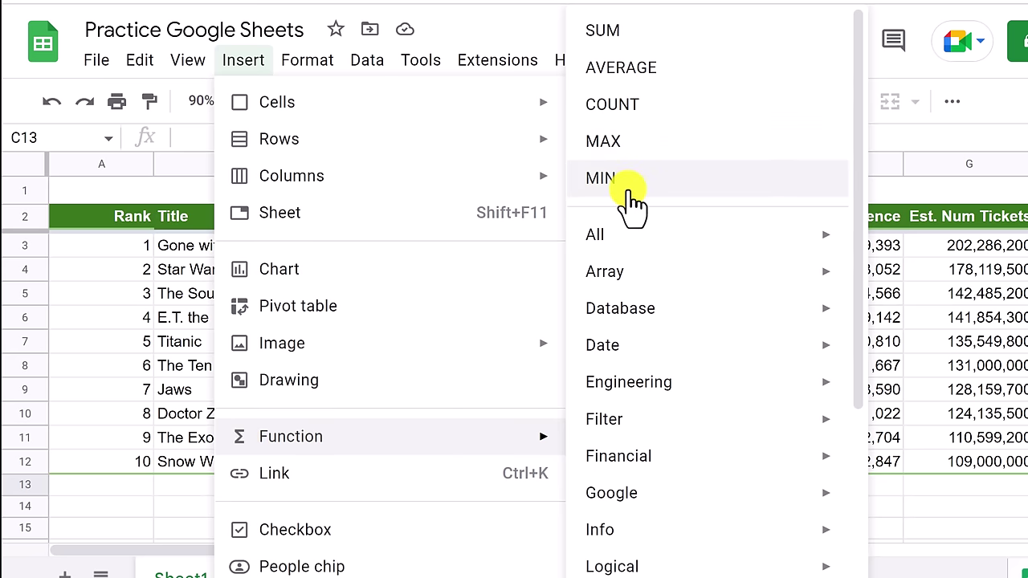
pyautogui.scroll(-3, 638, 275)
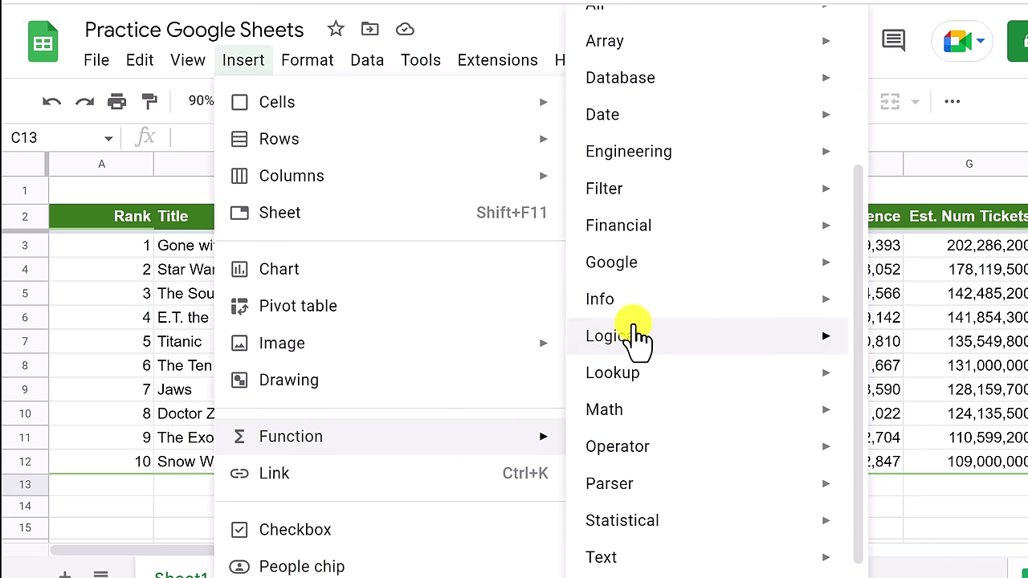
pyautogui.scroll(3, 638, 337)
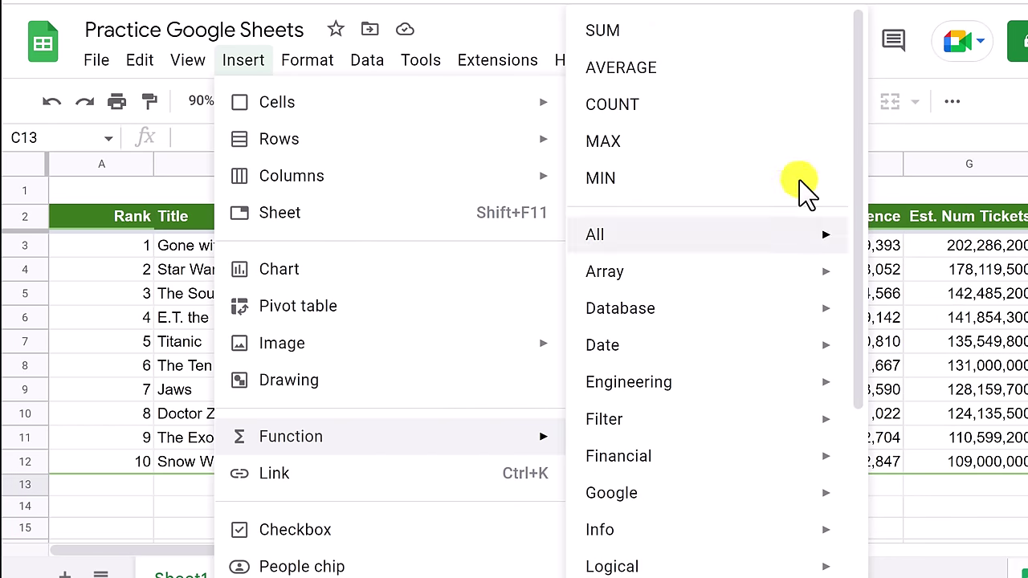
pyautogui.click(917, 83)
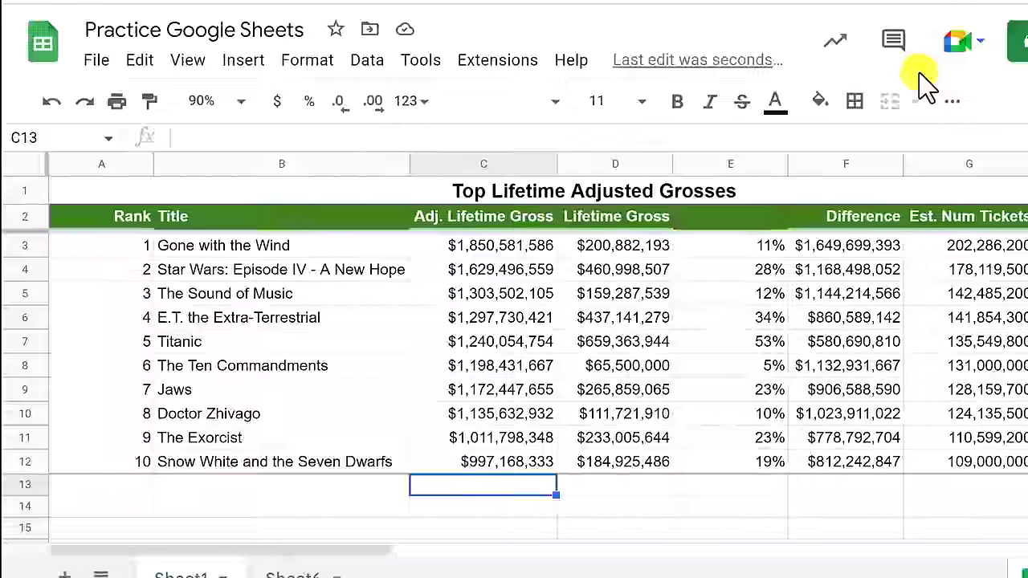
# Total the Adj. Lifetime Gross column in cell C13 with the SUM function over C3:C12.
pyautogui.click(952, 106)
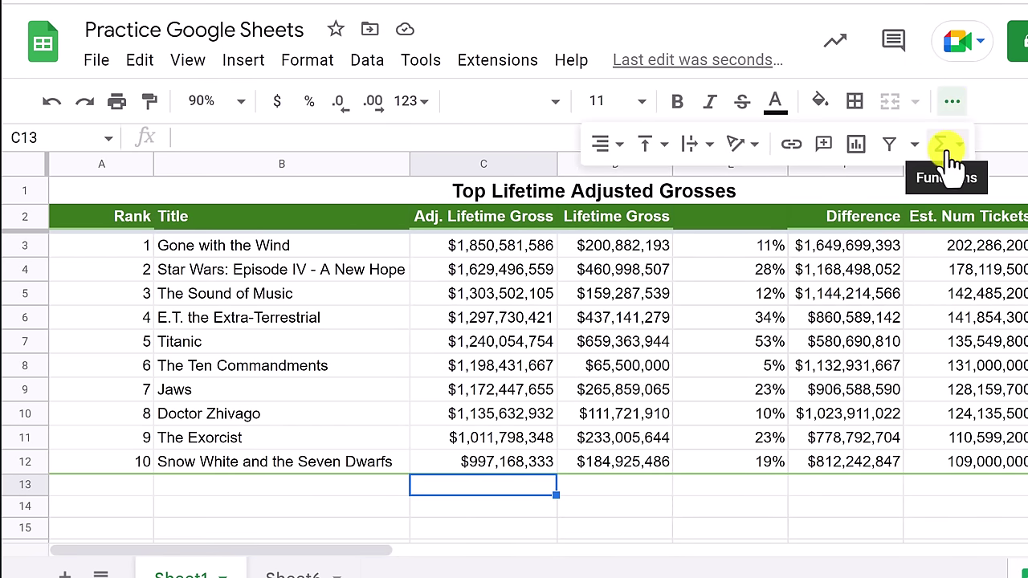
pyautogui.click(955, 149)
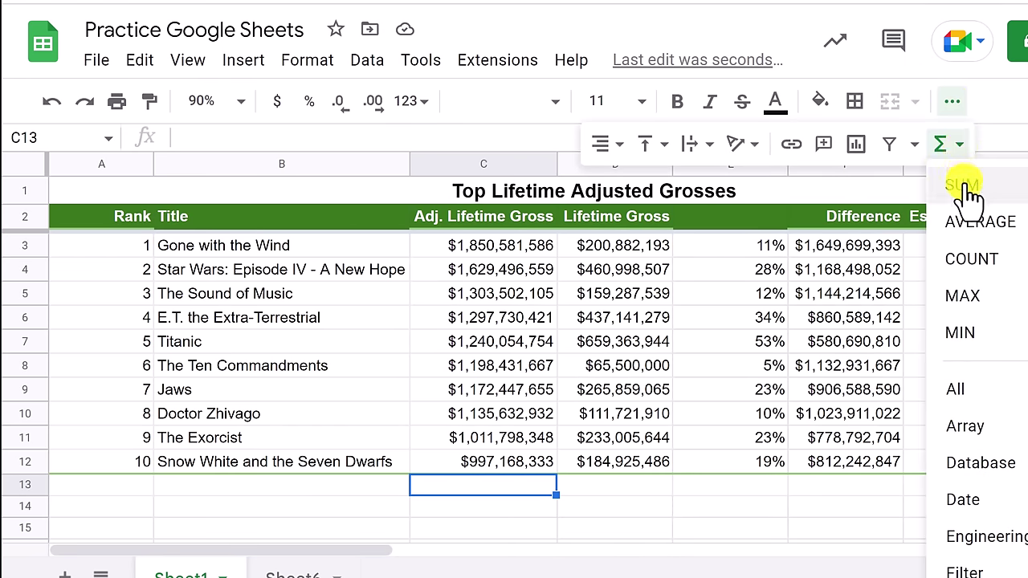
pyautogui.click(967, 186)
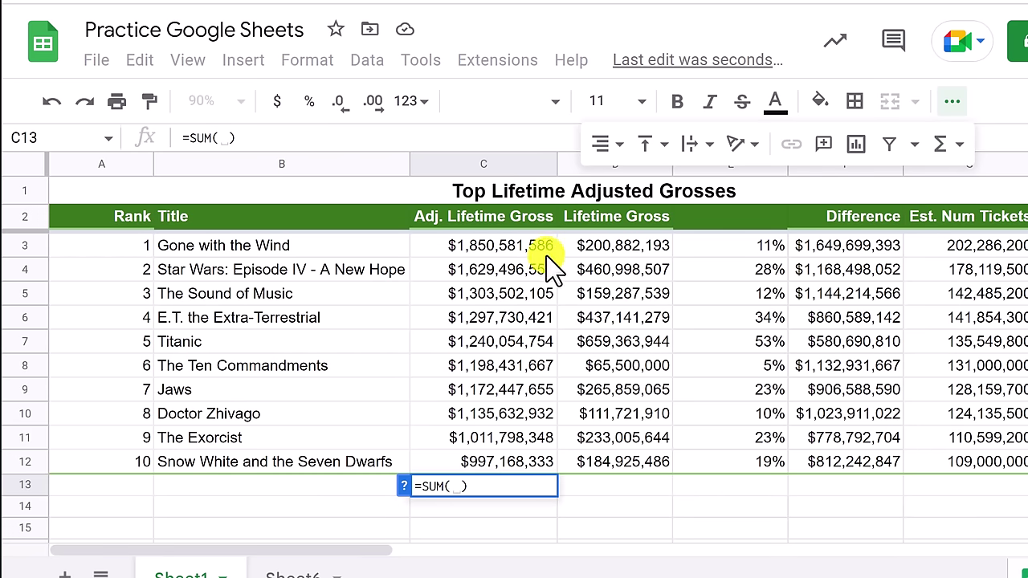
pyautogui.moveTo(479, 246); pyautogui.dragTo(485, 454)
pyautogui.press('Return')
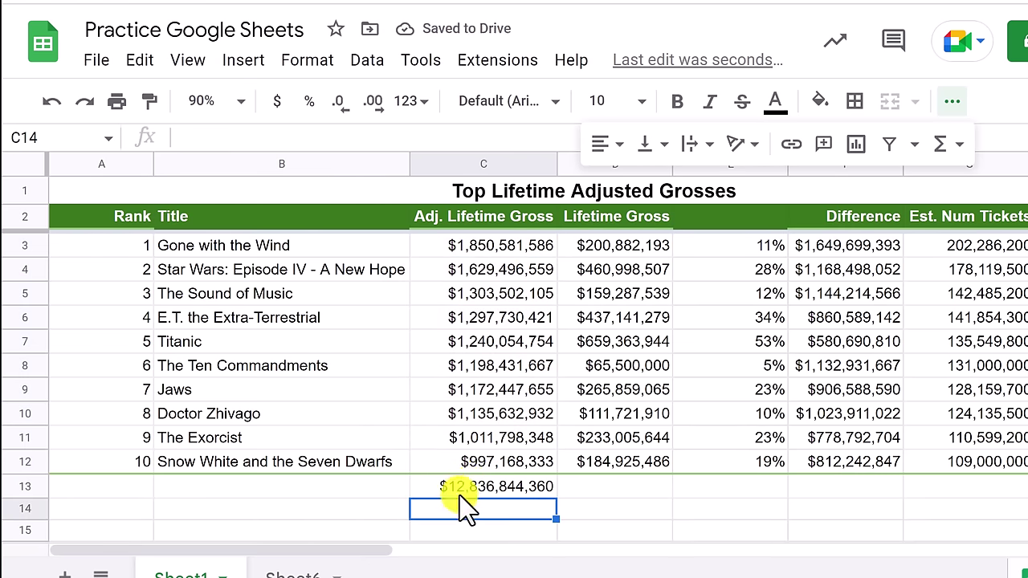
# Fill the SUM formula from C13 across to D13 and check the range used in the copied formula.
pyautogui.click(486, 489)
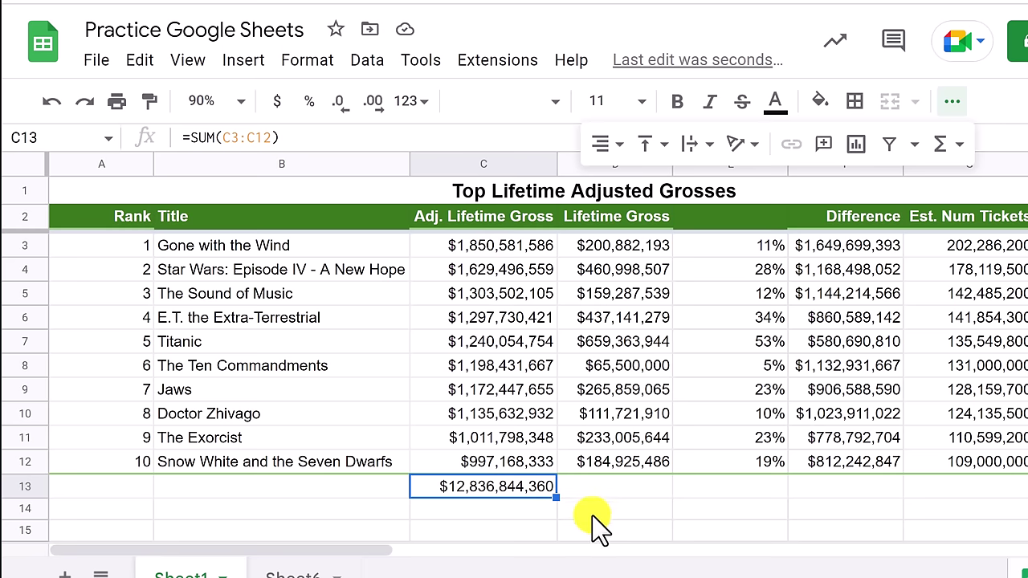
pyautogui.moveTo(556, 499); pyautogui.dragTo(667, 498)
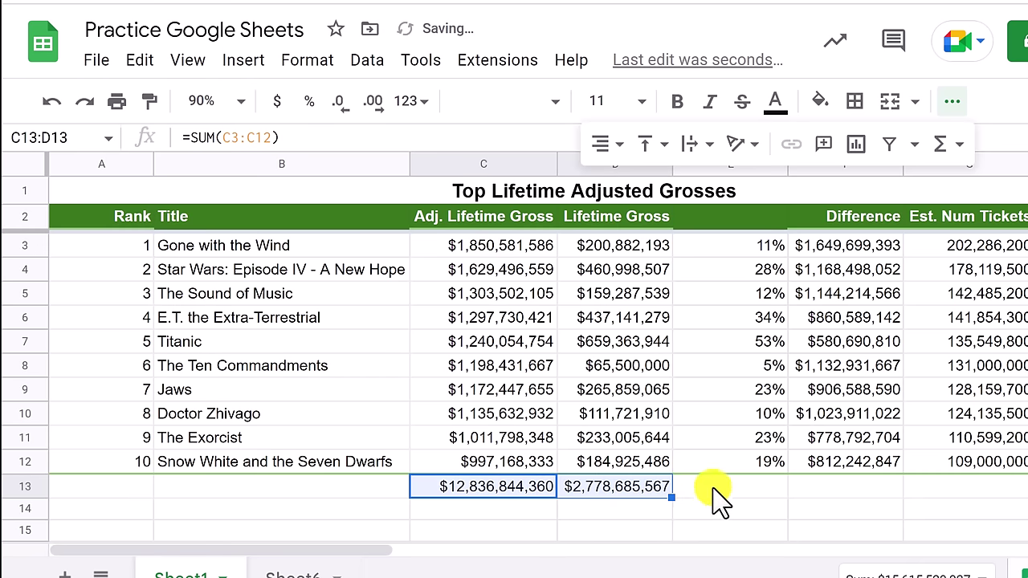
pyautogui.click(713, 488)
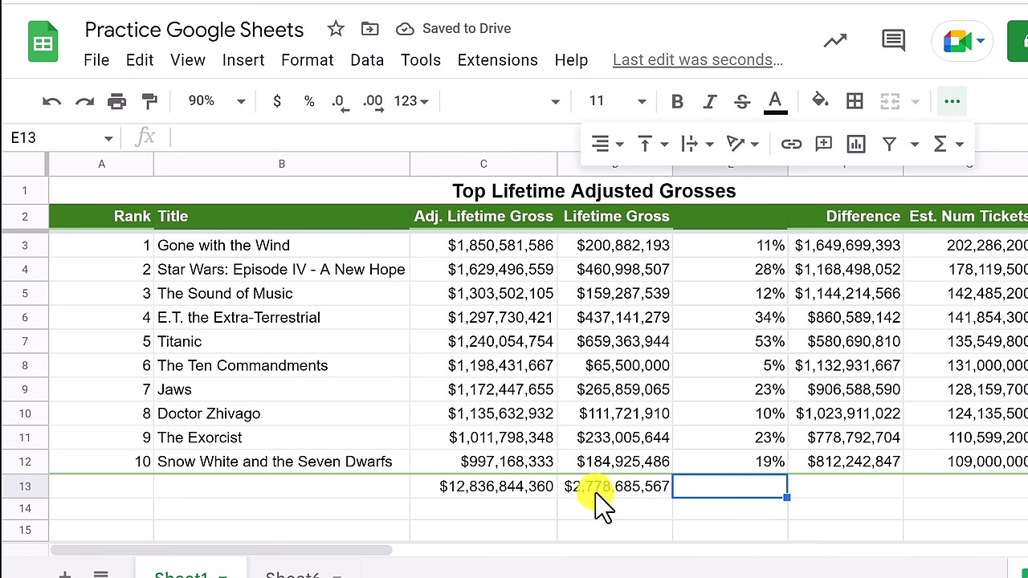
pyautogui.click(647, 502)
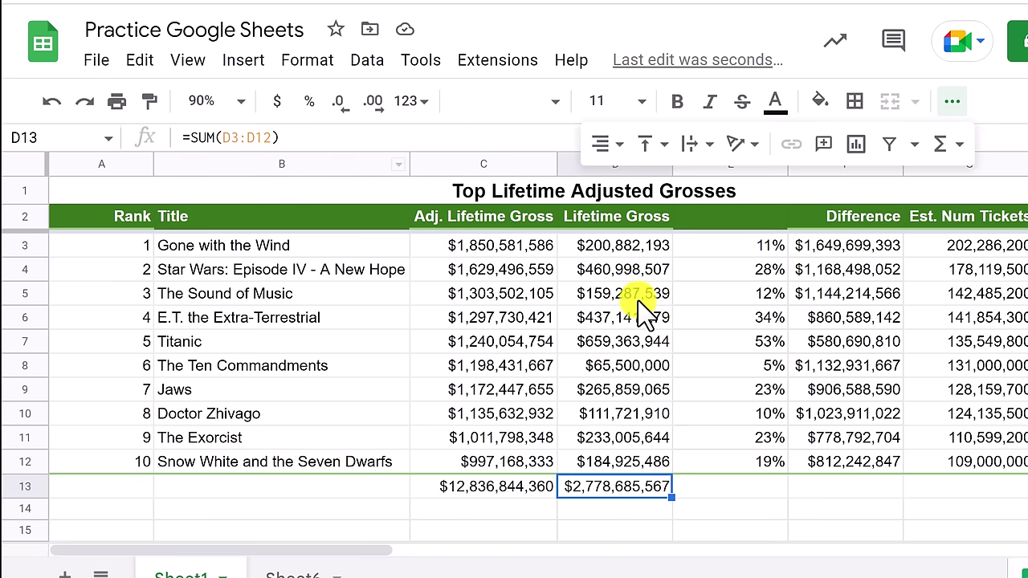
# Average the adjusted grosses in cell C14 with =AVERAGE(C3:C12) and fill the formula across to D14.
pyautogui.click(532, 514)
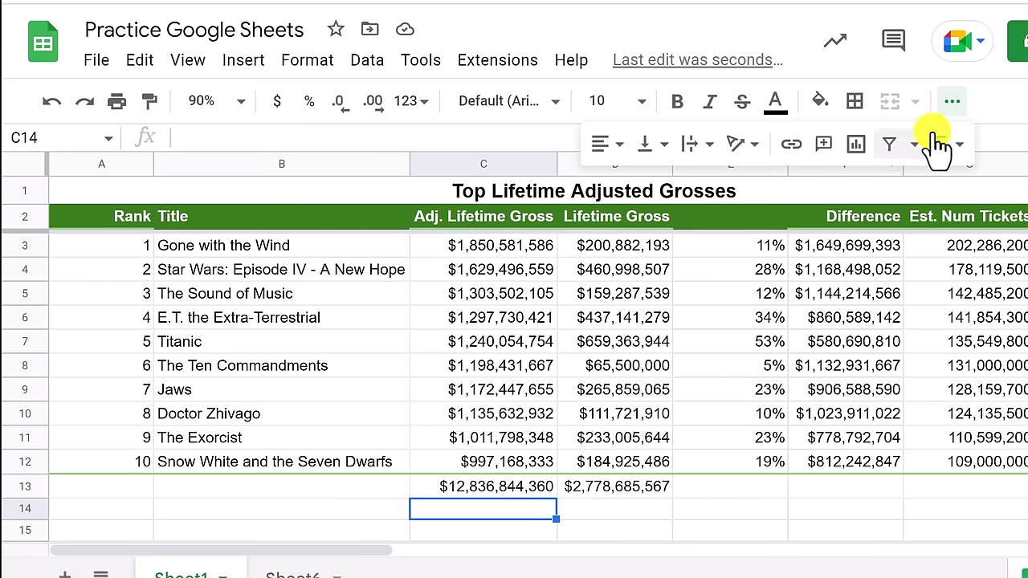
pyautogui.click(958, 145)
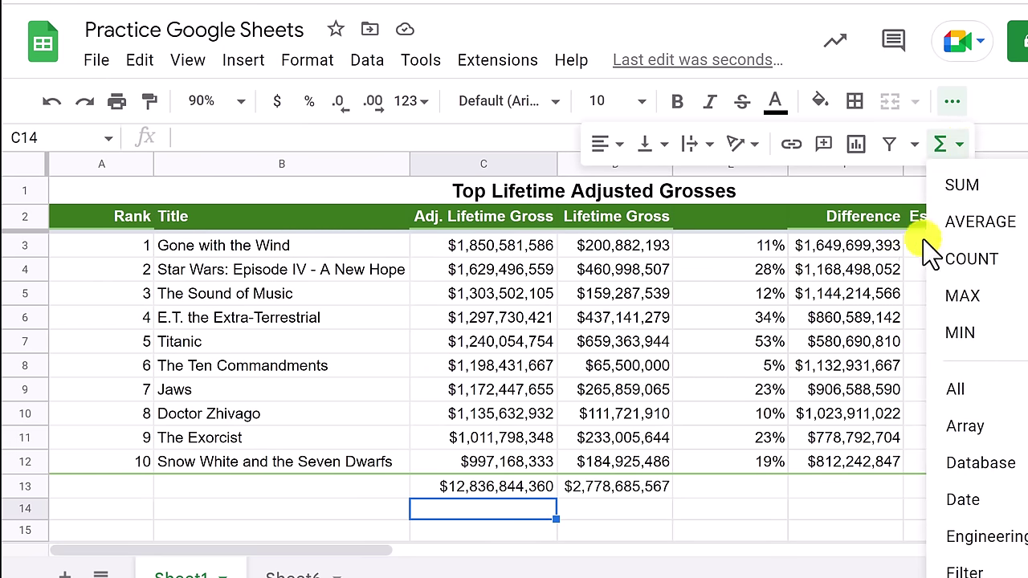
pyautogui.click(482, 510)
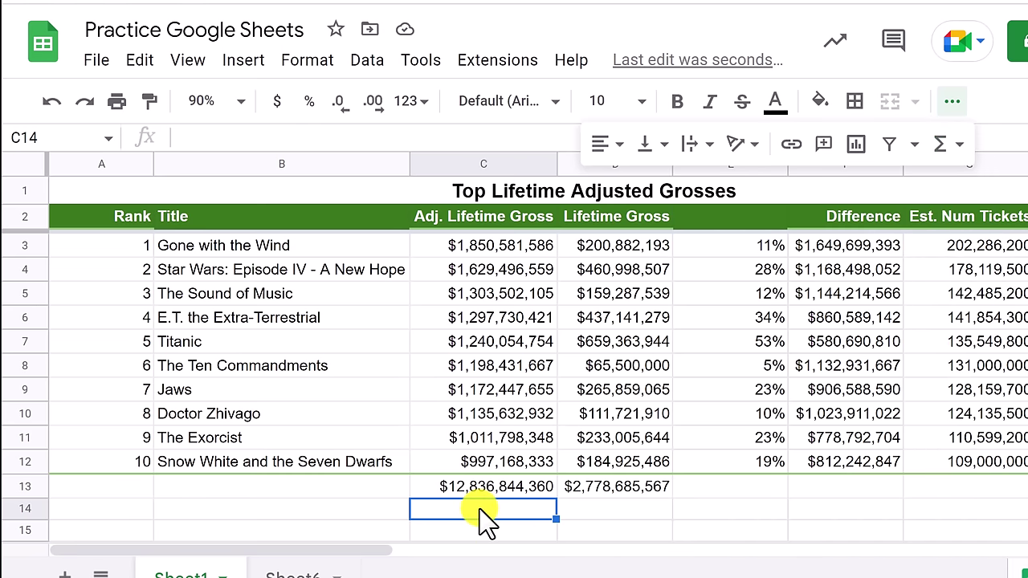
pyautogui.write('=')
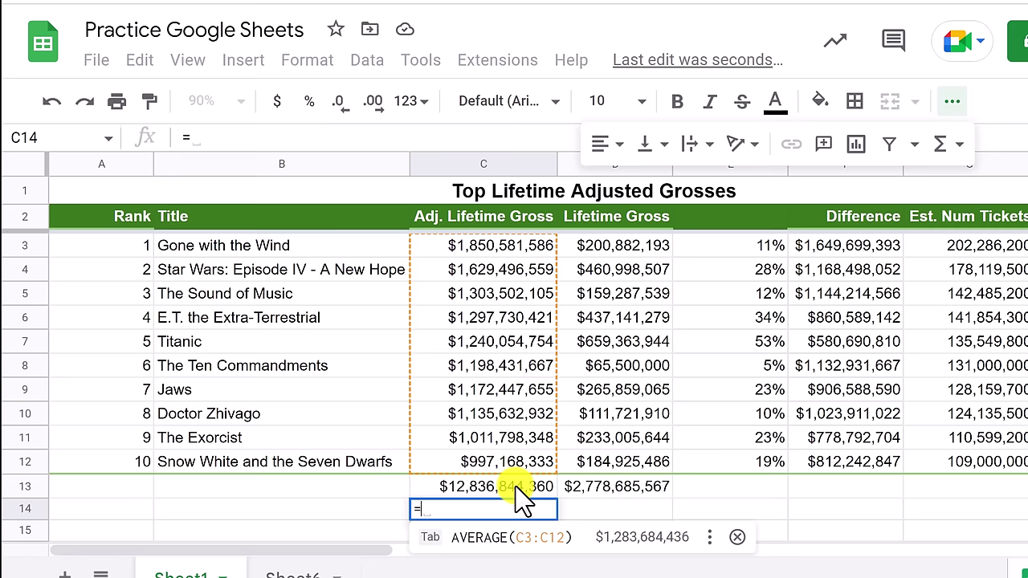
pyautogui.write('av')
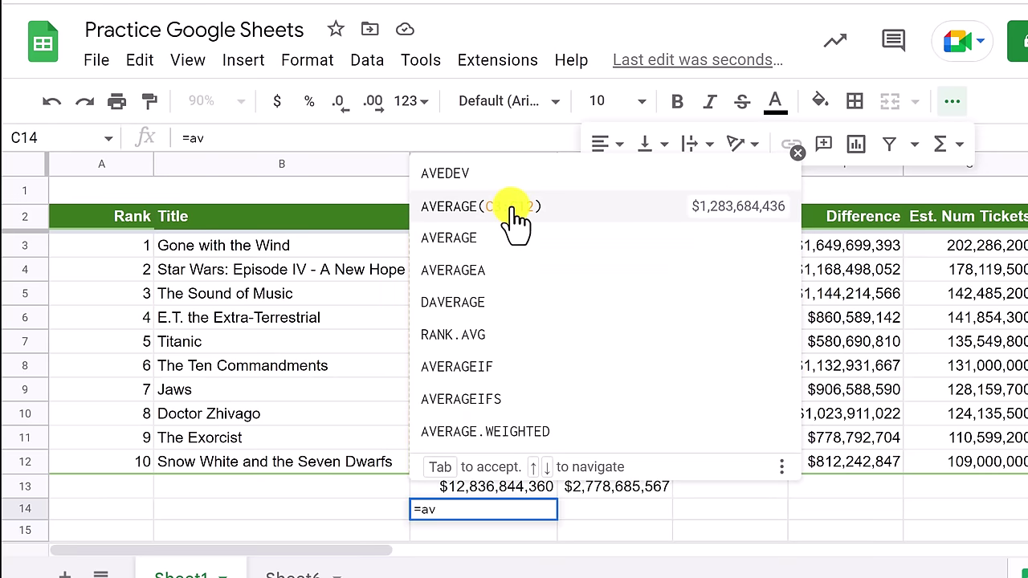
pyautogui.click(530, 207)
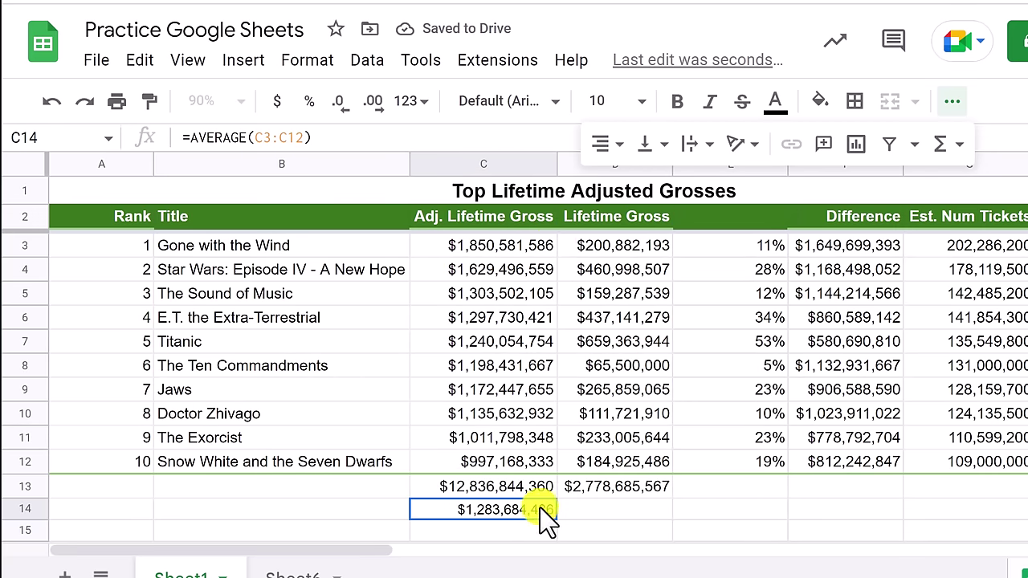
pyautogui.moveTo(556, 518); pyautogui.dragTo(613, 523)
# Find the highest adjusted gross in cell C15 with the MAX function over C3:C12.
pyautogui.scroll(-5, 539, 481)
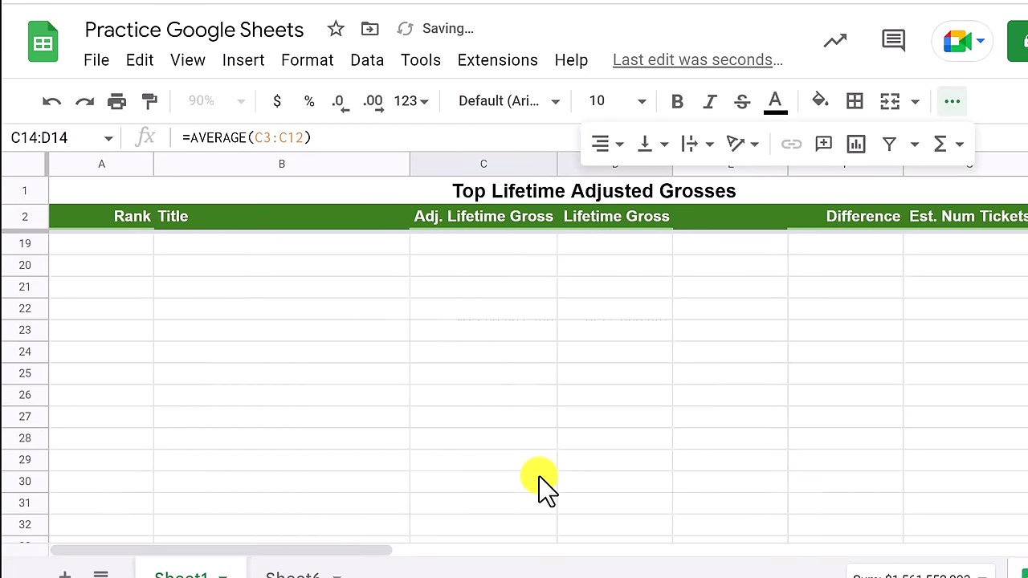
pyautogui.scroll(5, 539, 481)
pyautogui.scroll(-3, 539, 481)
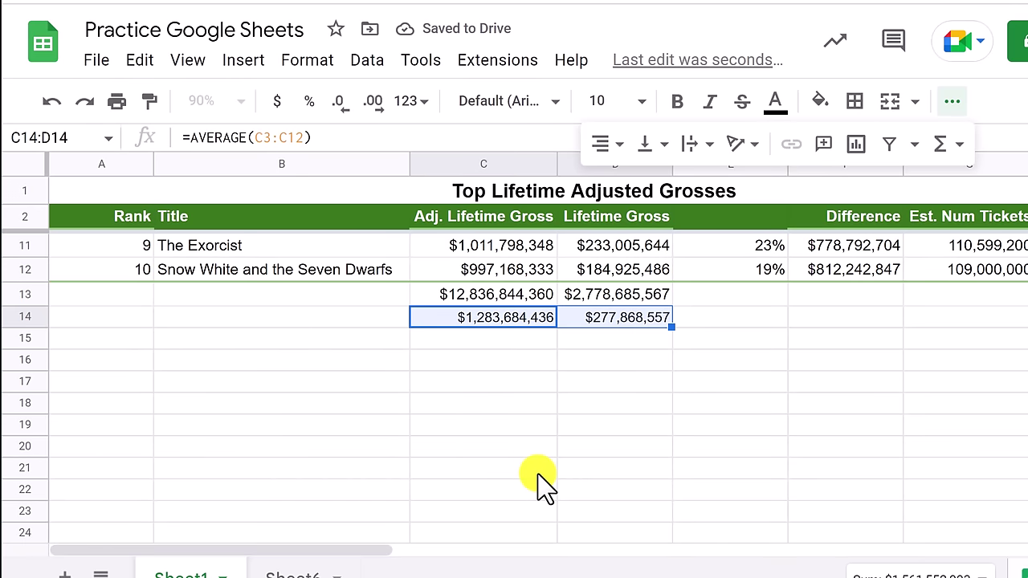
pyautogui.click(498, 337)
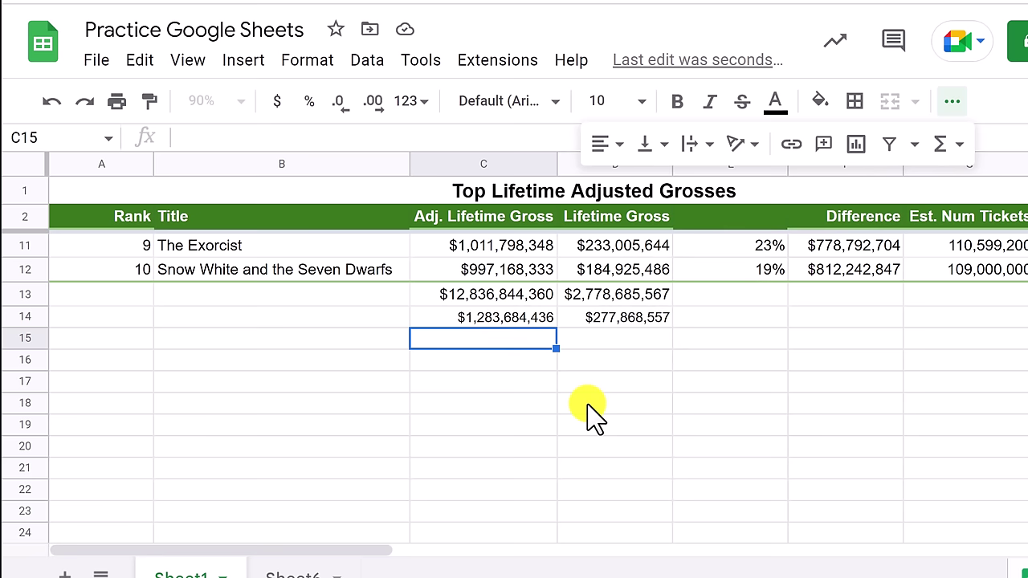
pyautogui.write('=')
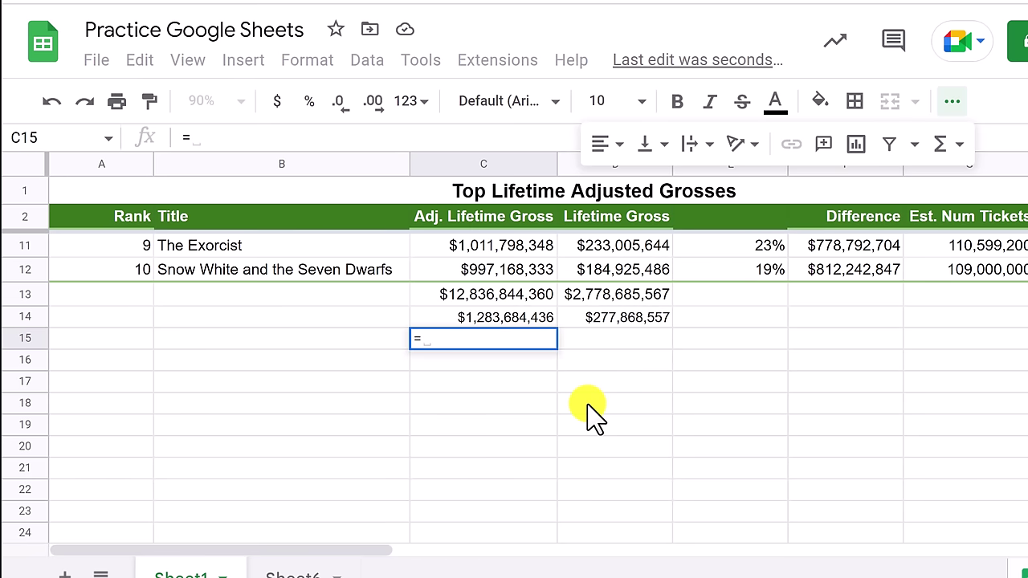
pyautogui.write('m')
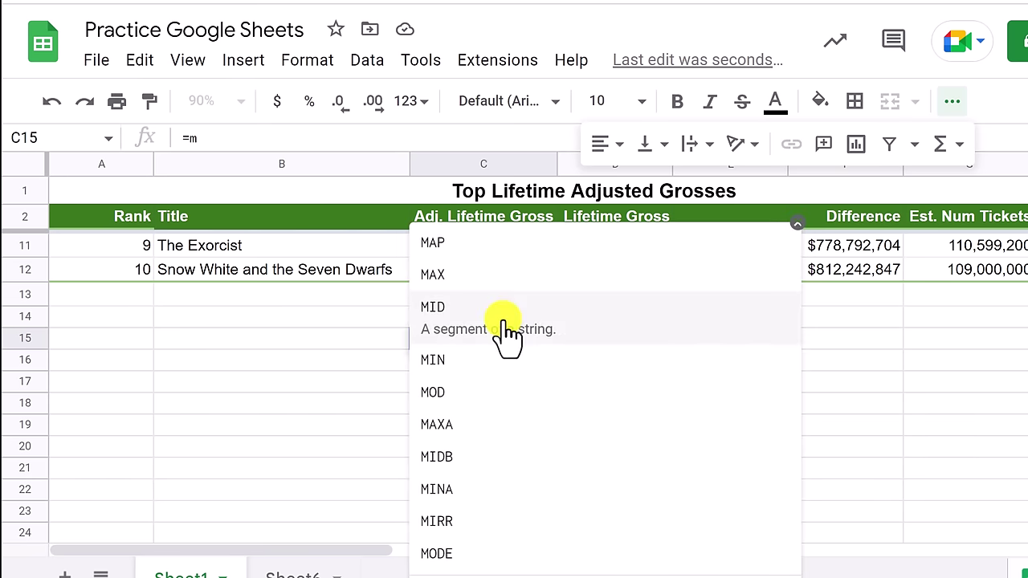
pyautogui.write('a')
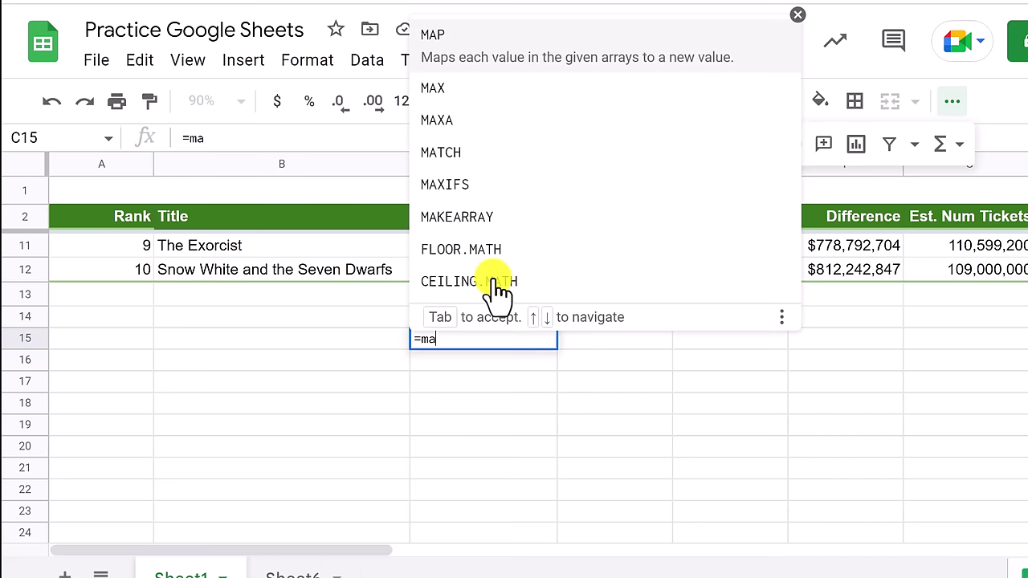
pyautogui.click(474, 76)
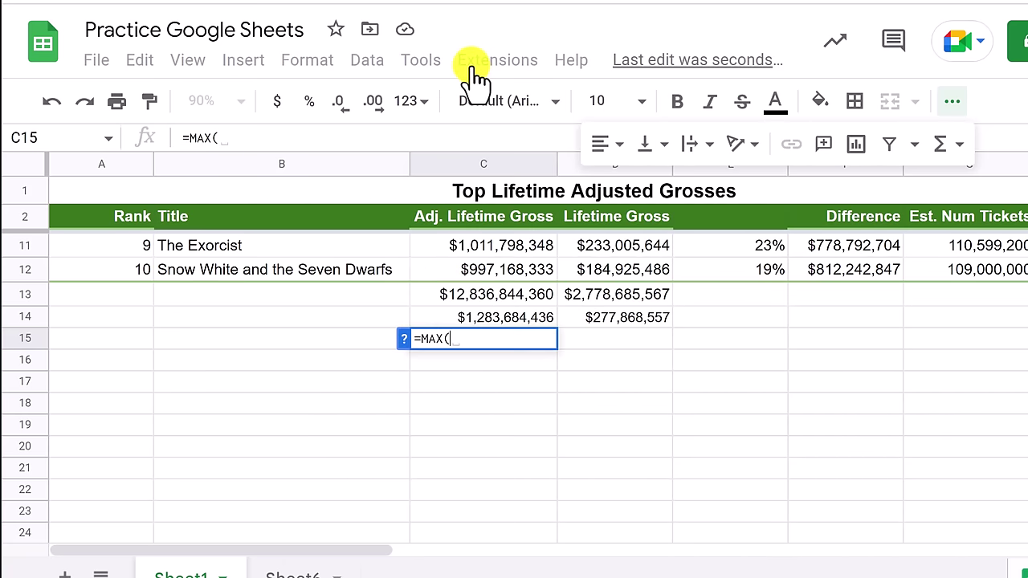
pyautogui.scroll(3, 502, 329)
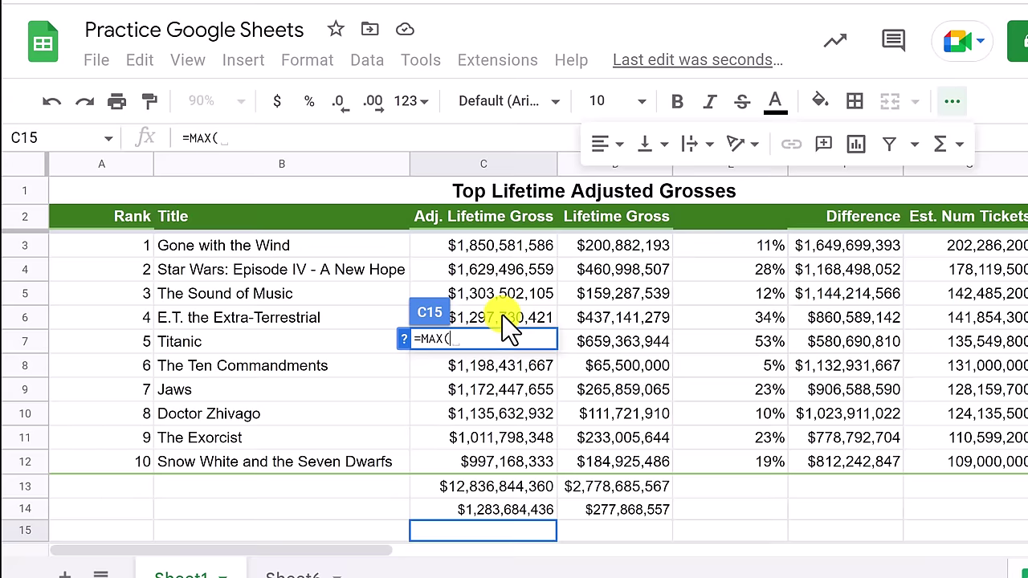
pyautogui.moveTo(499, 245); pyautogui.dragTo(491, 459)
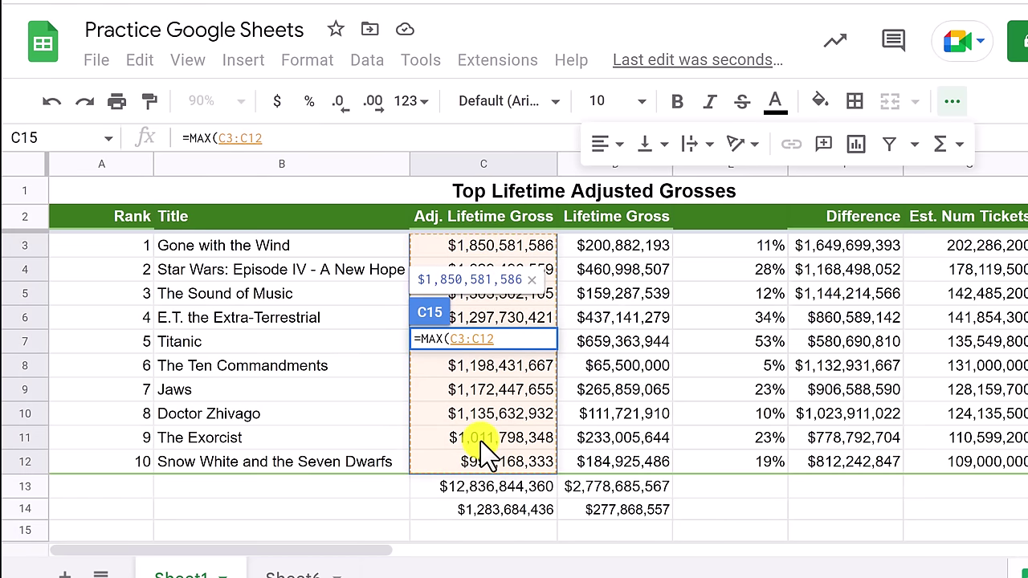
pyautogui.press('Return')
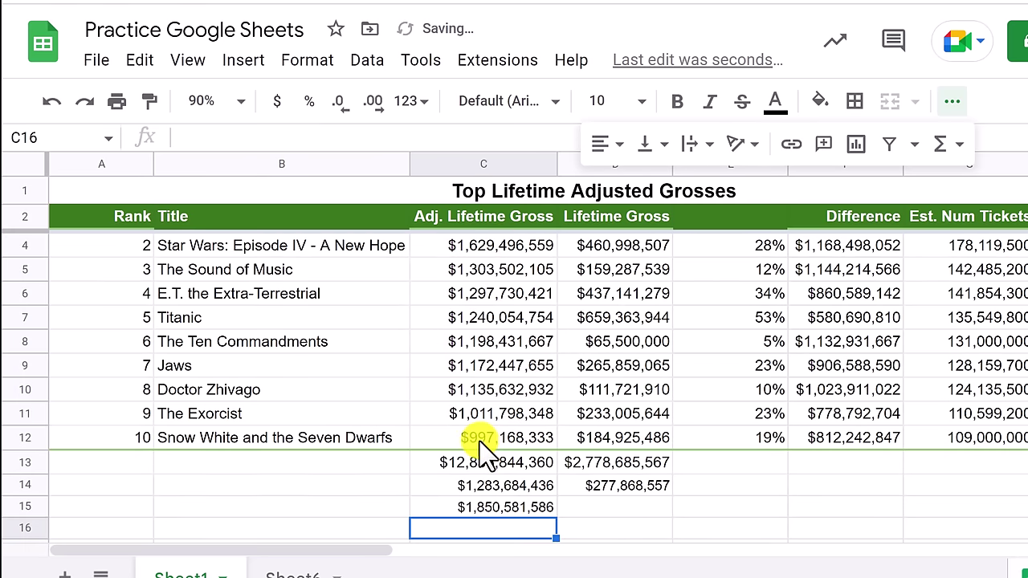
# Check the MAX formula in C15 against the adjusted grosses and look through the available functions and categories.
pyautogui.click(498, 507)
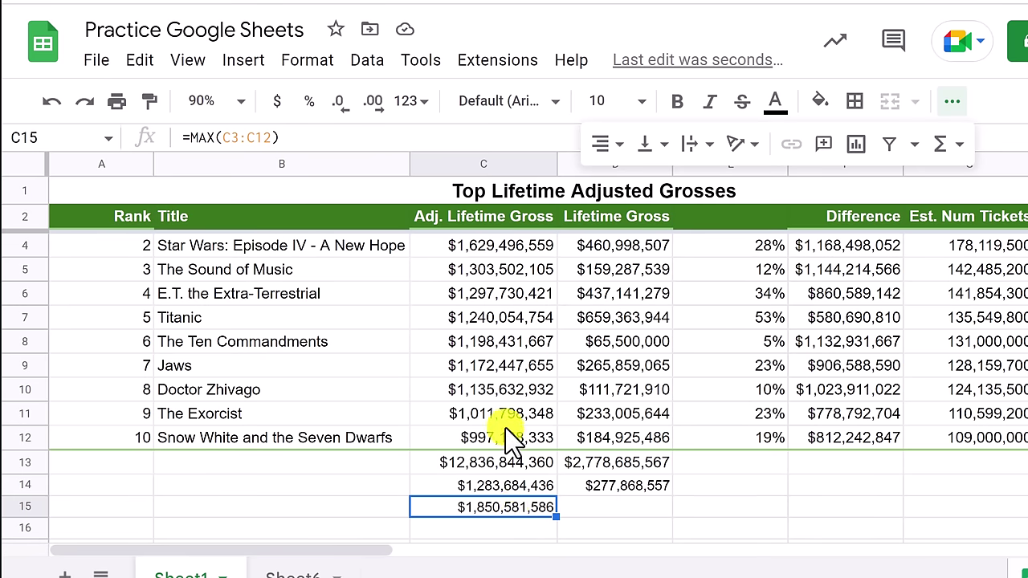
pyautogui.scroll(1, 502, 374)
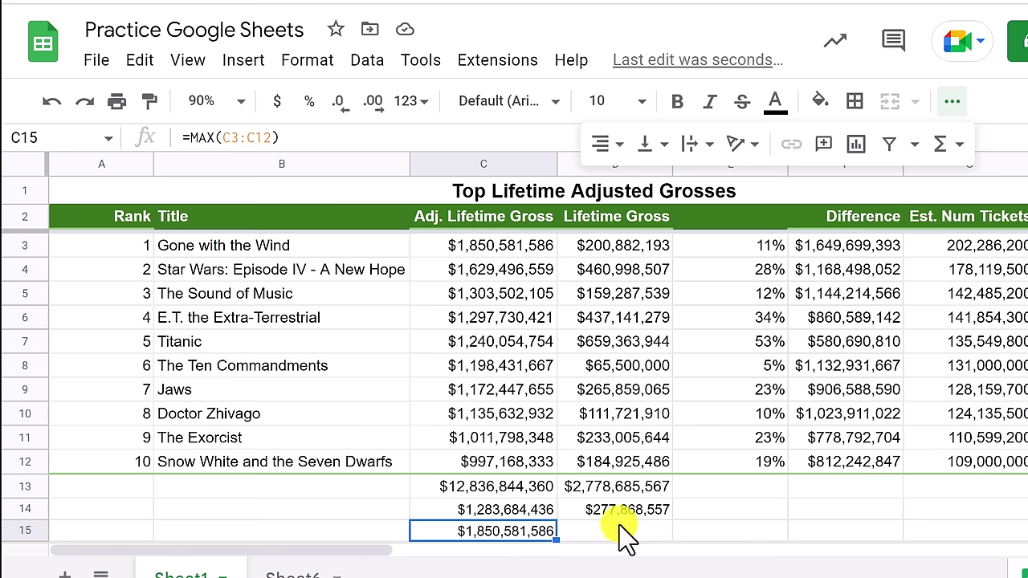
pyautogui.click(952, 149)
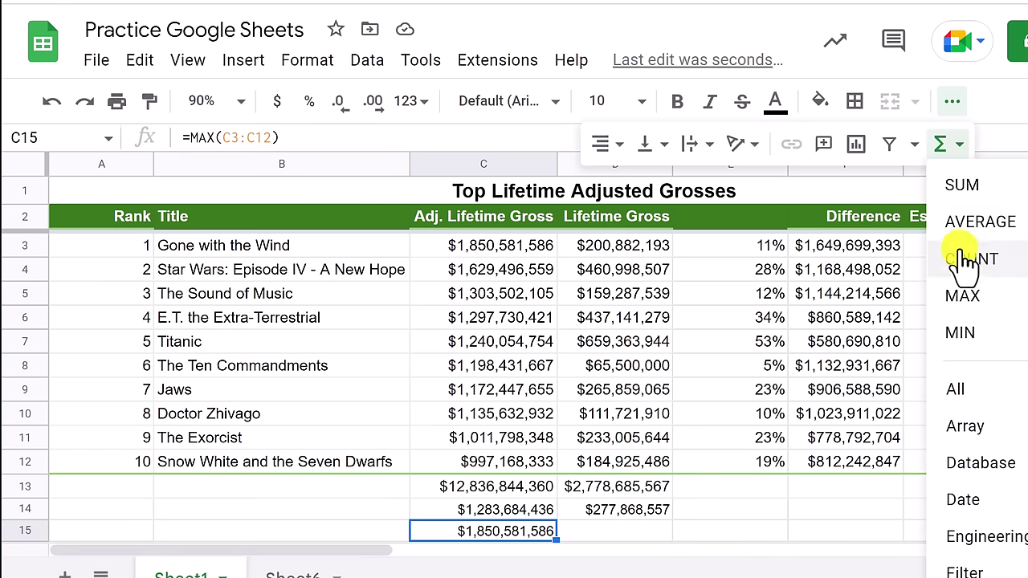
pyautogui.click(961, 343)
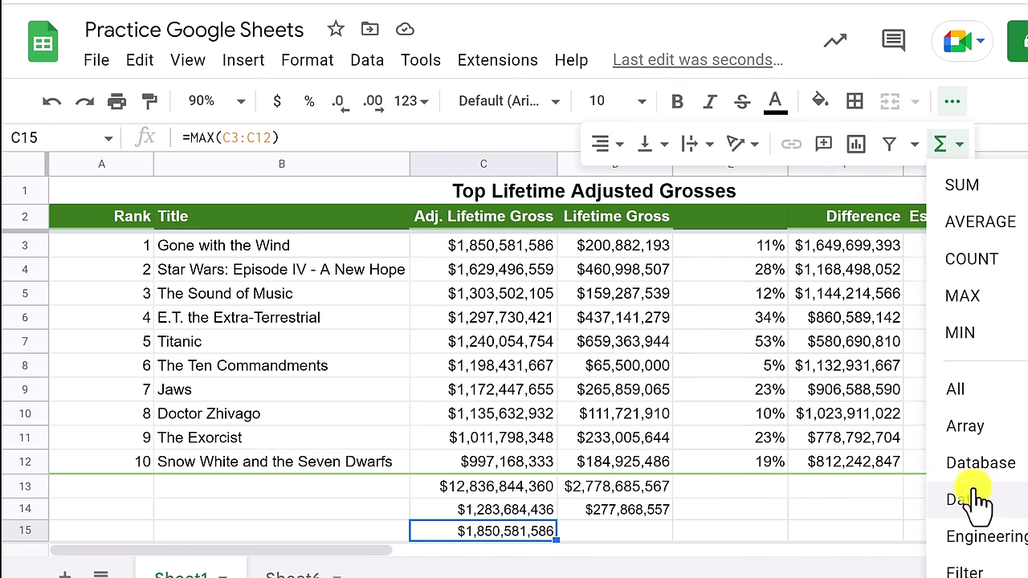
pyautogui.moveTo(996, 454)
pyautogui.moveTo(1021, 434)
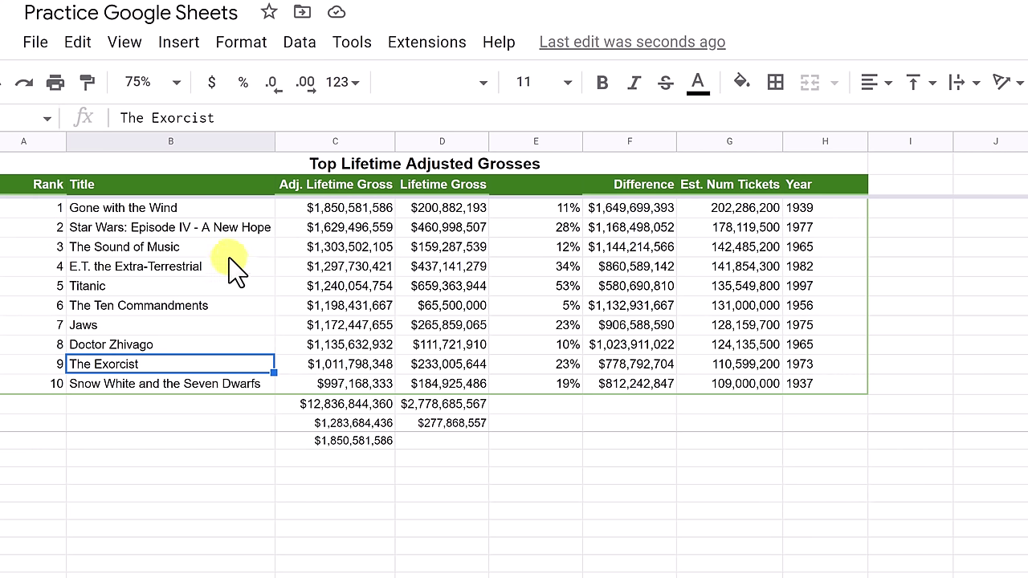
# Insert a column chart from the movie titles and their adjusted lifetime grosses in B3:C12.
pyautogui.click(206, 211)
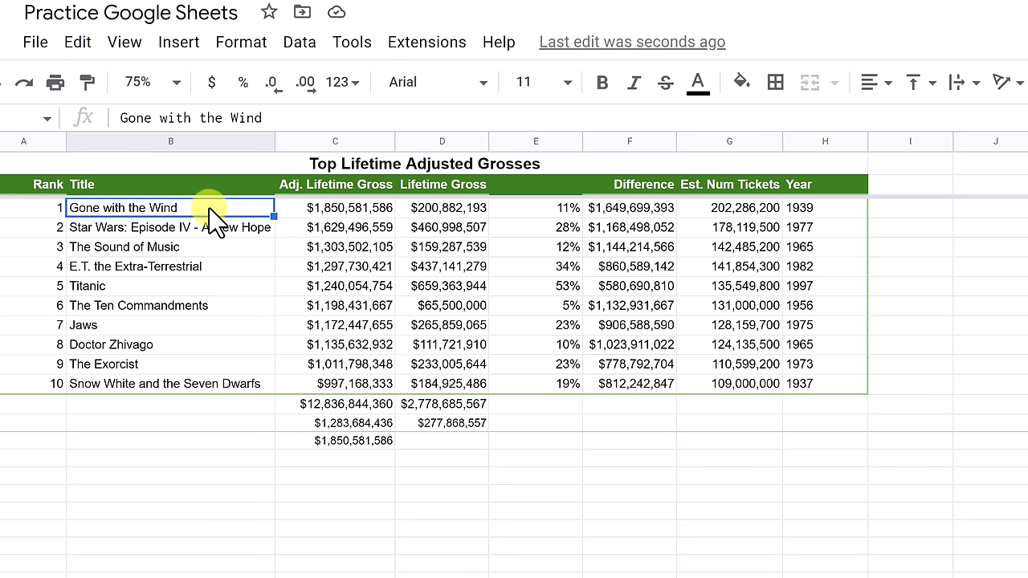
pyautogui.moveTo(209, 208); pyautogui.dragTo(316, 385)
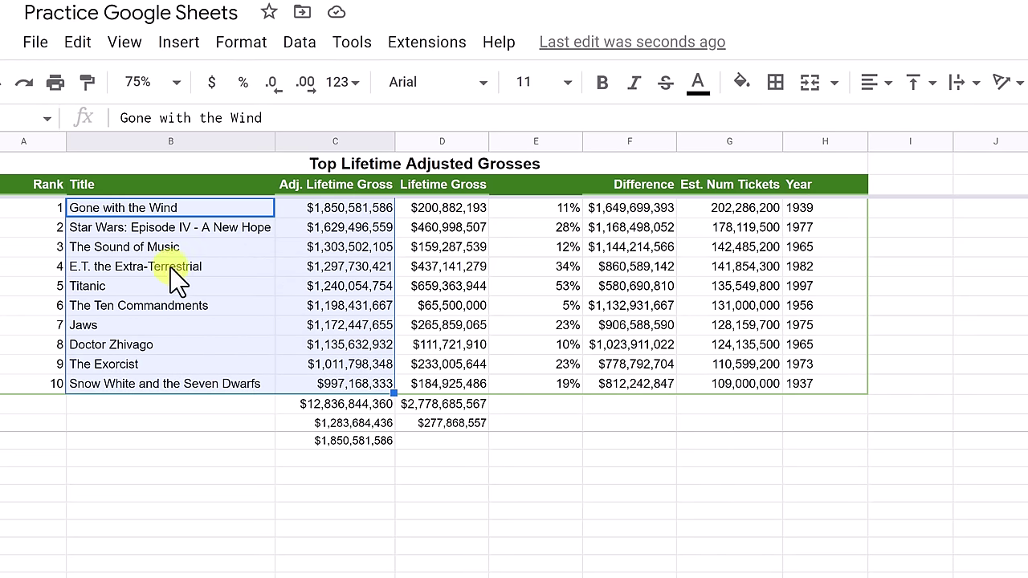
pyautogui.click(176, 43)
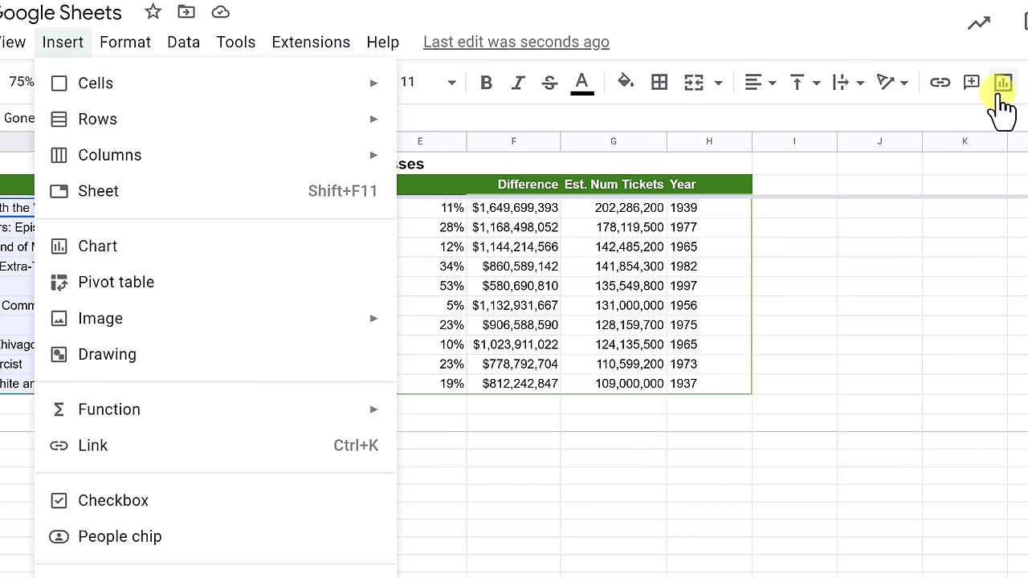
pyautogui.click(153, 255)
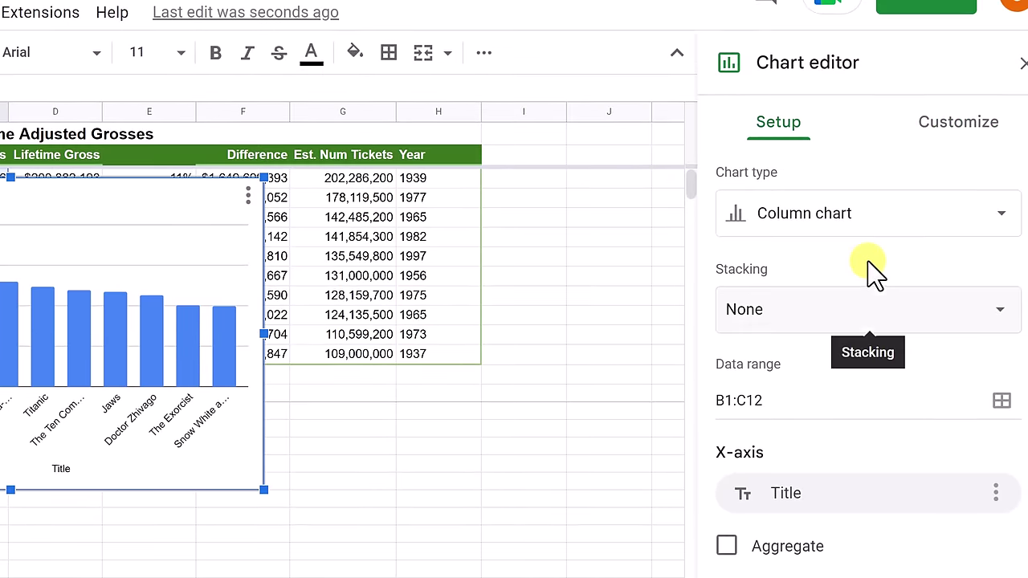
# Move the column chart below the first five movie rows and retitle its horizontal axis "Change".
pyautogui.doubleClick(237, 486)
pyautogui.moveTo(249, 456); pyautogui.dragTo(493, 552)
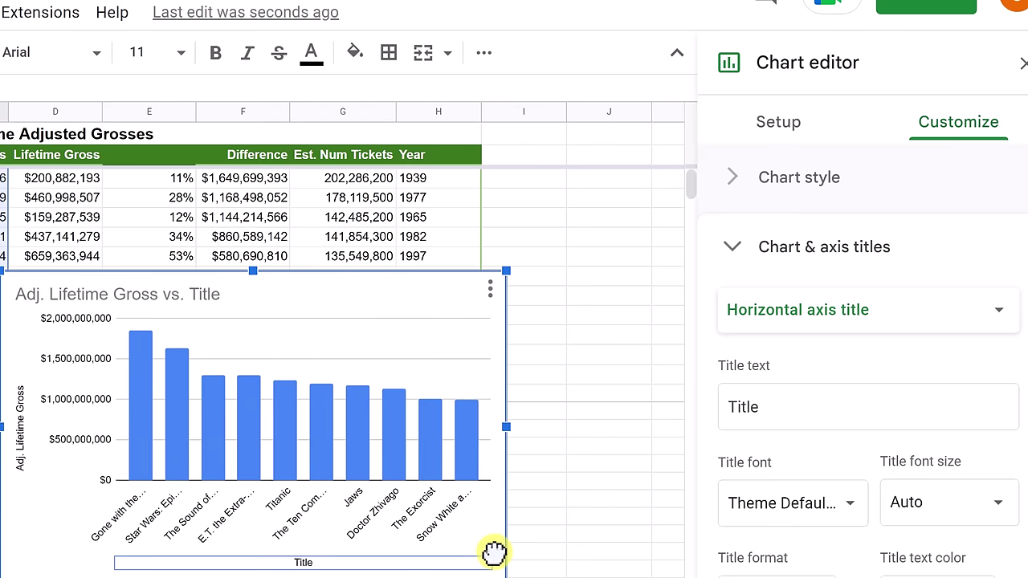
pyautogui.doubleClick(305, 560)
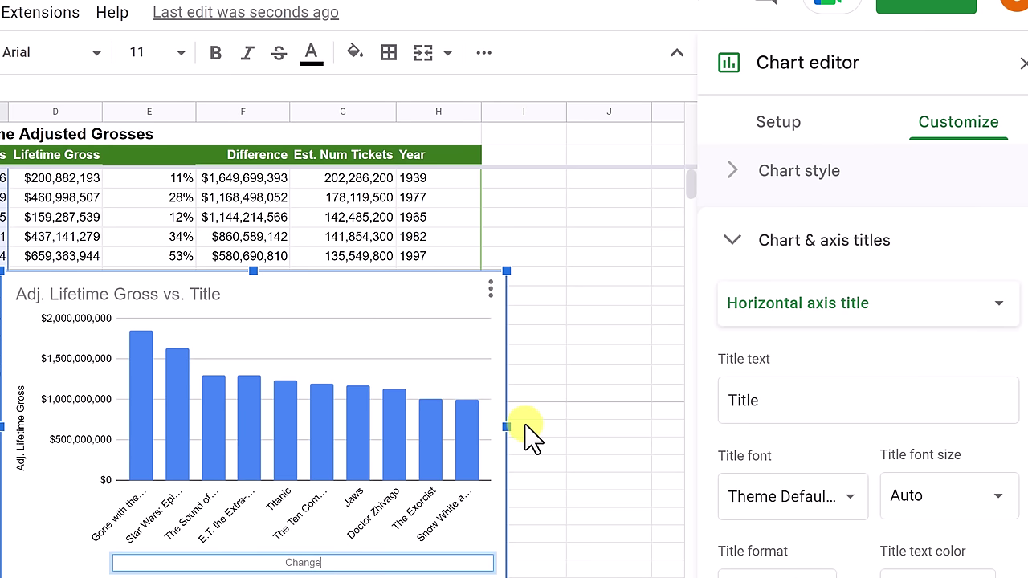
pyautogui.doubleClick(188, 295)
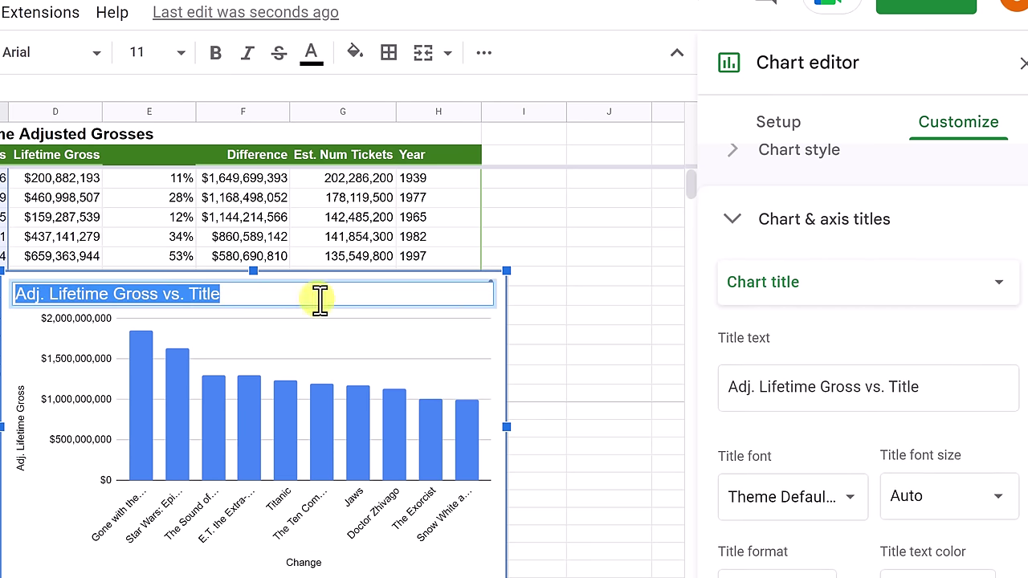
pyautogui.click(732, 220)
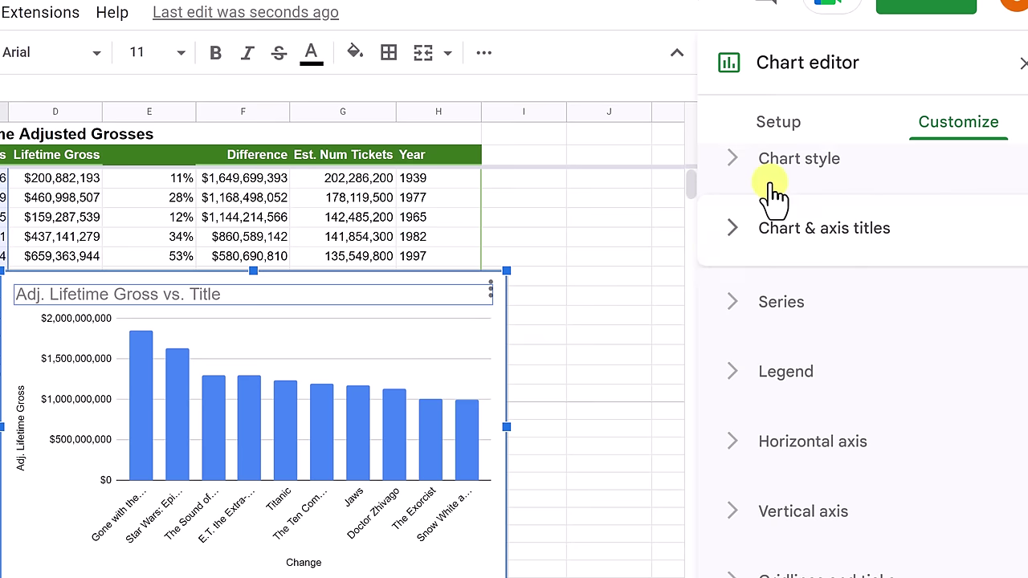
# Change the adjusted lifetime gross chart from a column chart to a pie chart.
pyautogui.click(780, 121)
pyautogui.click(960, 136)
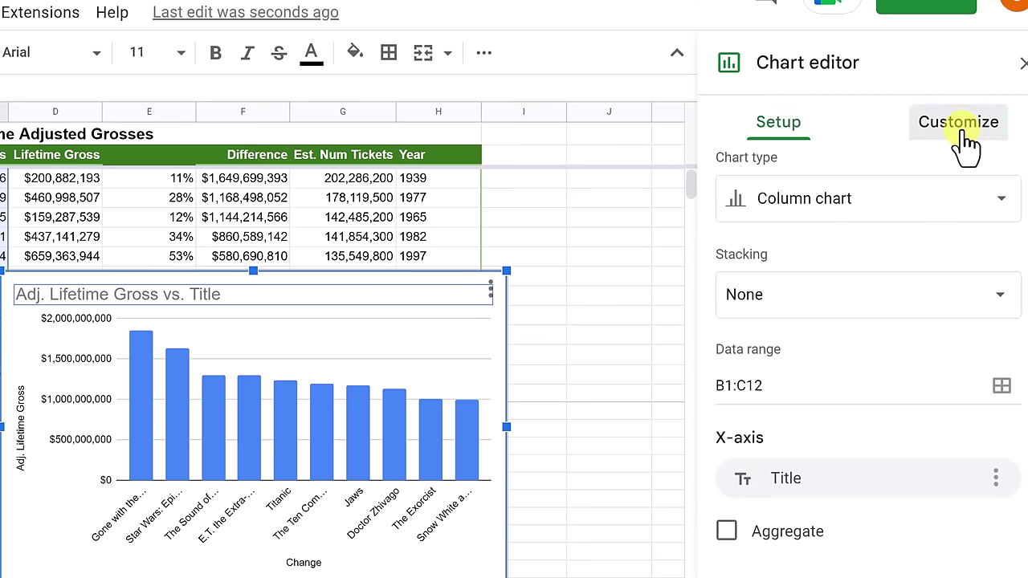
pyautogui.click(778, 130)
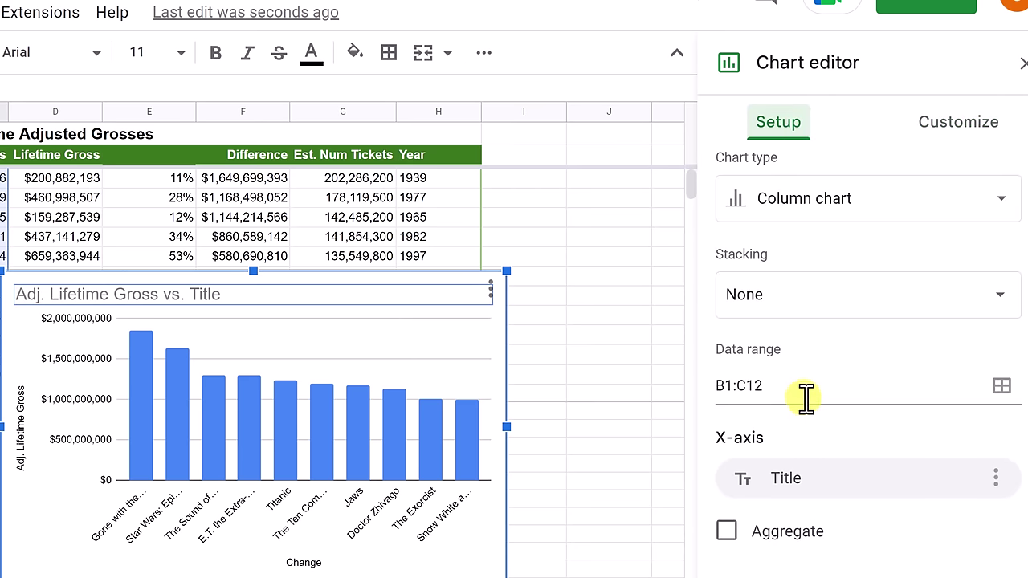
pyautogui.click(999, 212)
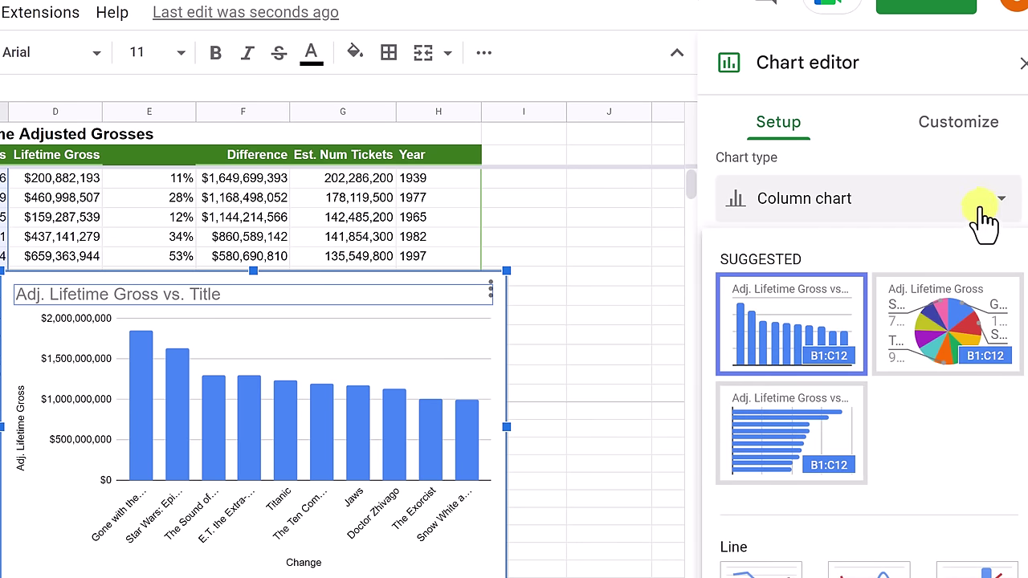
pyautogui.click(931, 346)
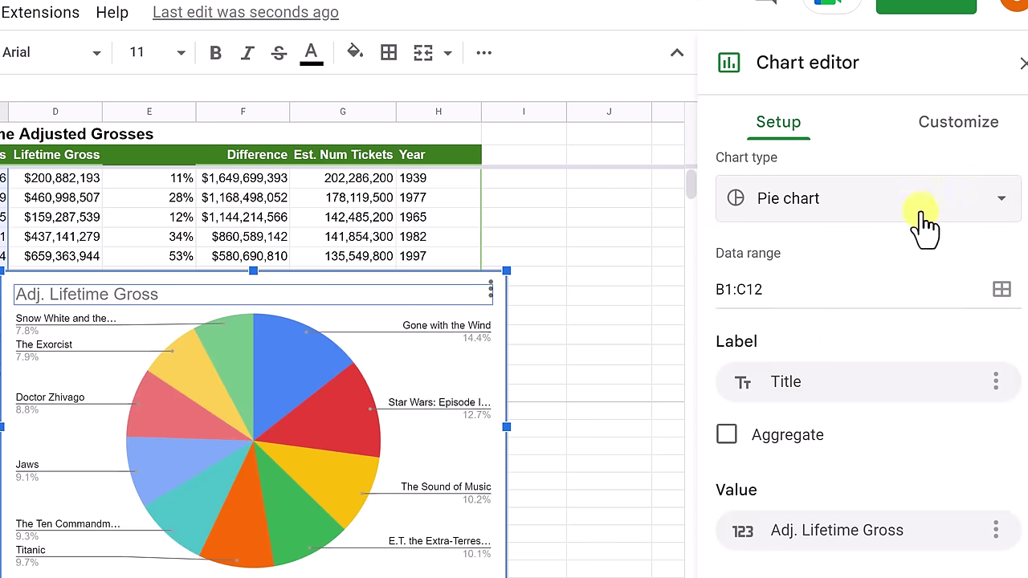
# Change the pie chart of adjusted grosses to a line chart.
pyautogui.click(1000, 202)
pyautogui.scroll(-3, 843, 431)
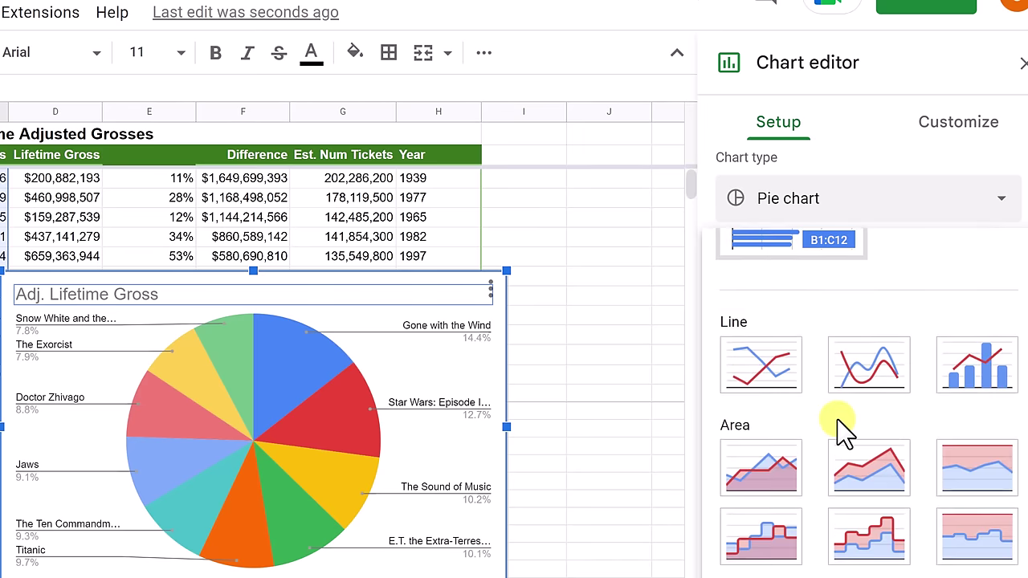
pyautogui.scroll(-2, 837, 419)
pyautogui.scroll(3, 814, 425)
pyautogui.click(766, 376)
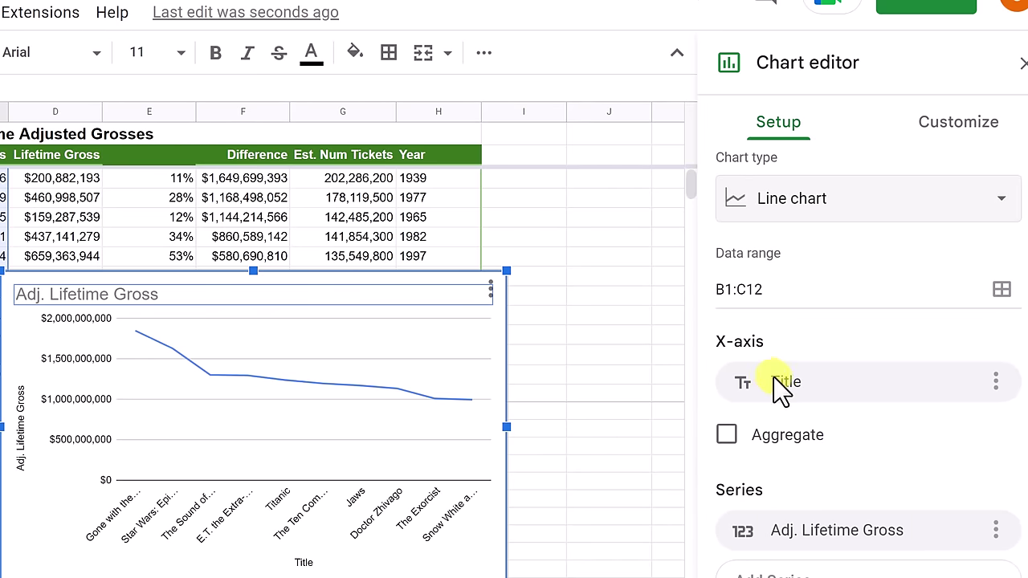
# Look through the available chart types and change the line chart back to the suggested column chart.
pyautogui.click(986, 210)
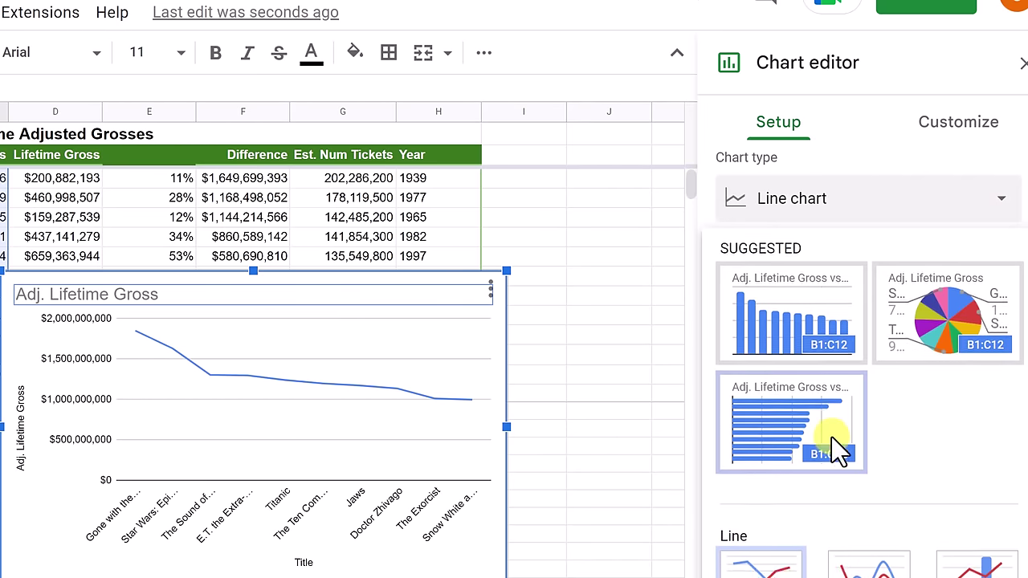
pyautogui.scroll(-6, 835, 450)
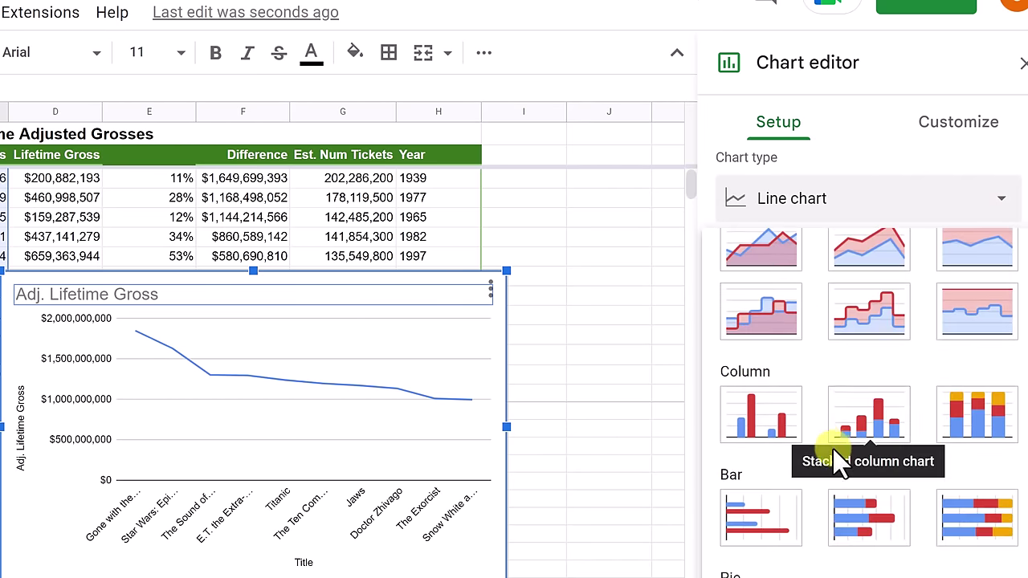
pyautogui.scroll(-5, 839, 462)
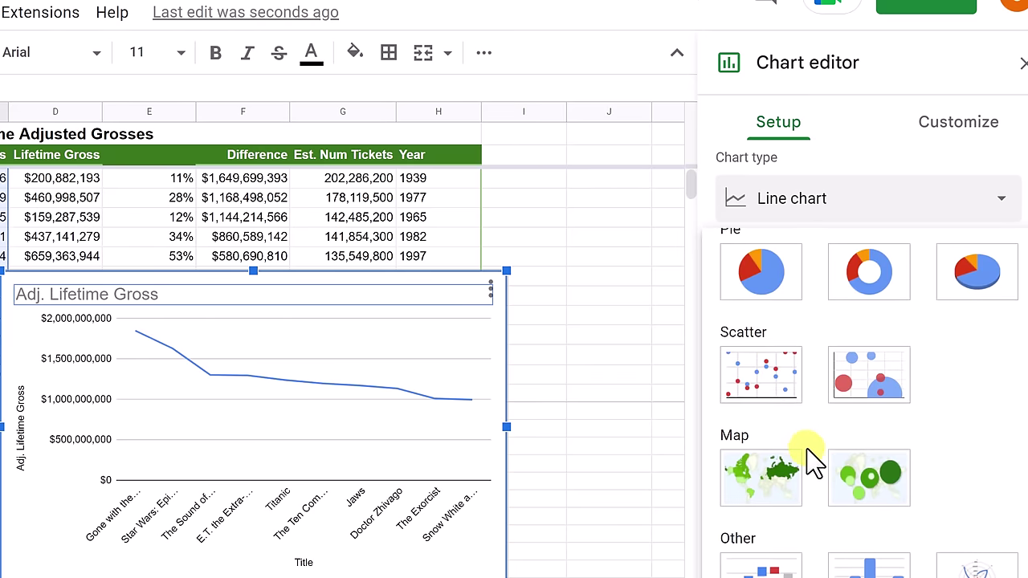
pyautogui.scroll(-3, 803, 456)
pyautogui.scroll(5, 813, 459)
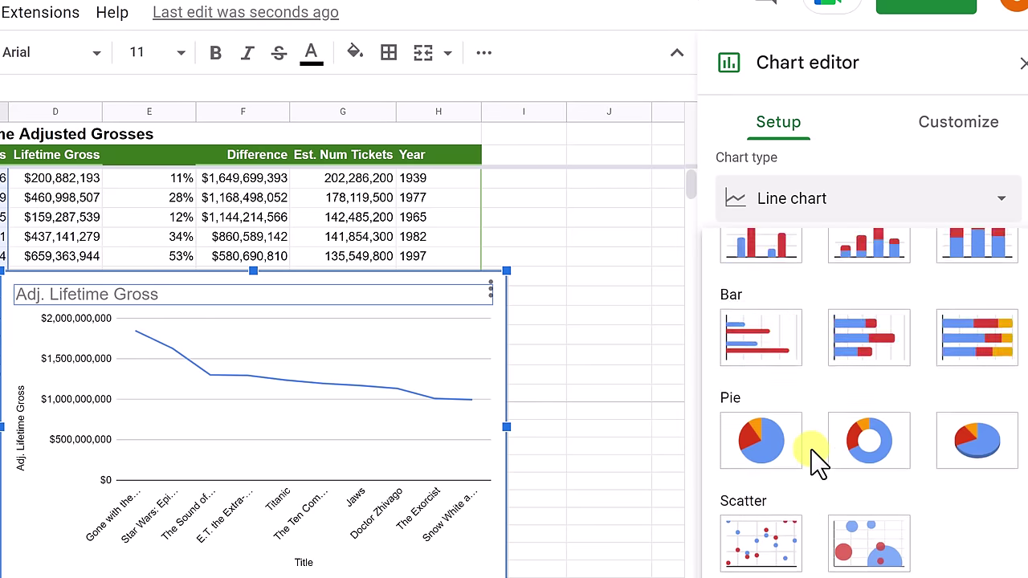
pyautogui.scroll(9, 812, 459)
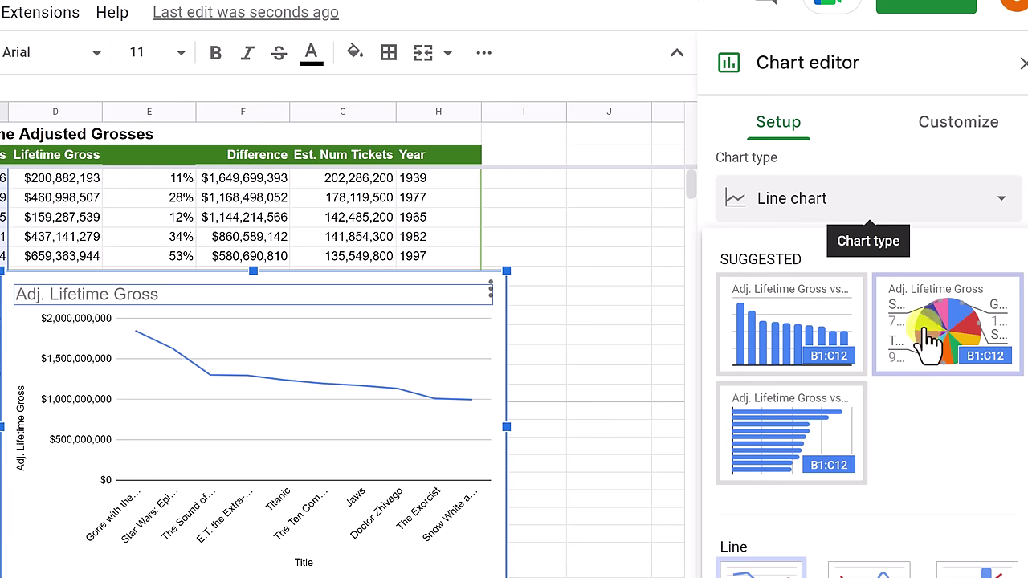
pyautogui.click(803, 290)
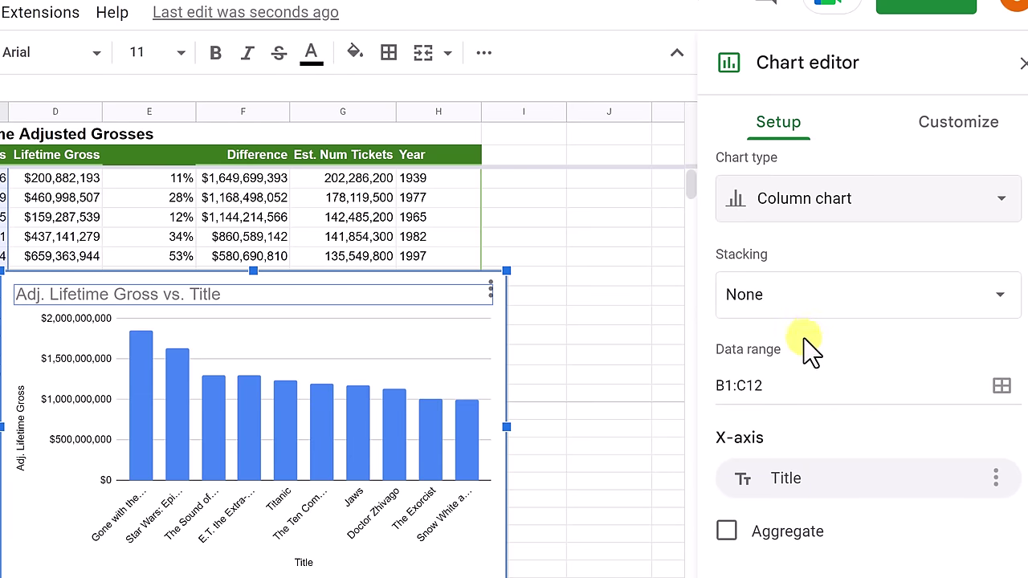
# Try a red background on the column chart and restore the white background.
pyautogui.click(937, 138)
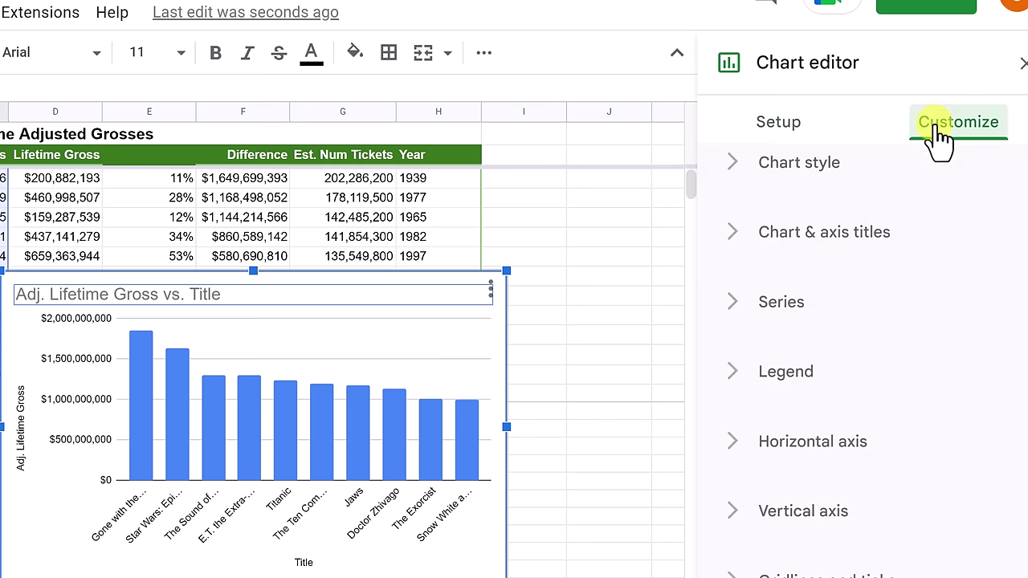
pyautogui.click(735, 169)
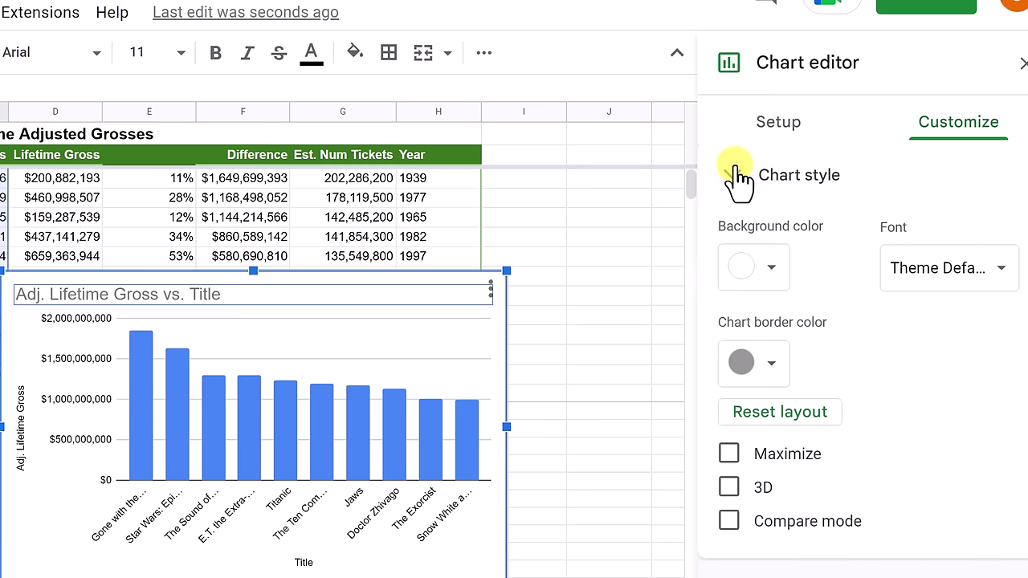
pyautogui.click(745, 270)
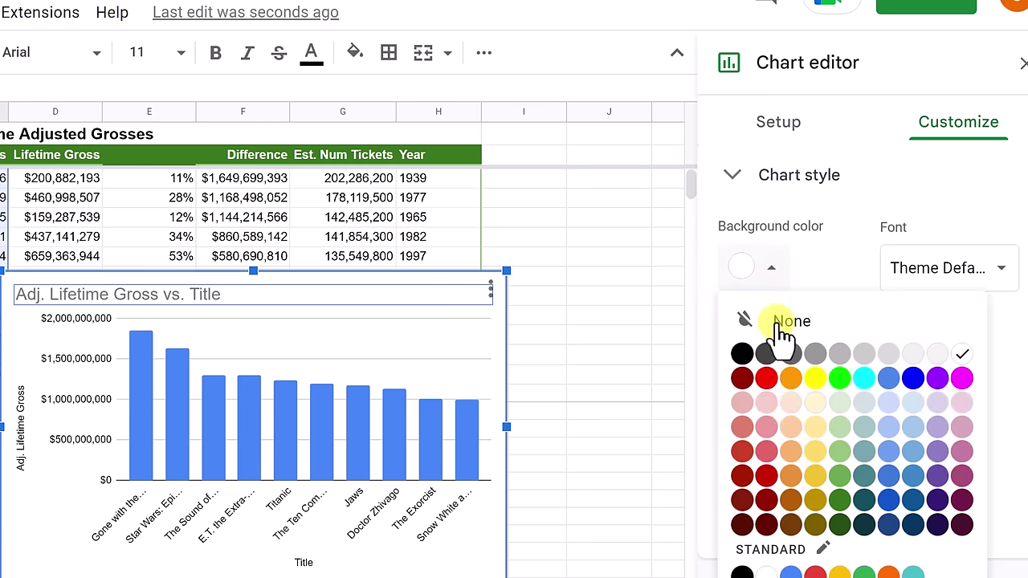
pyautogui.click(766, 379)
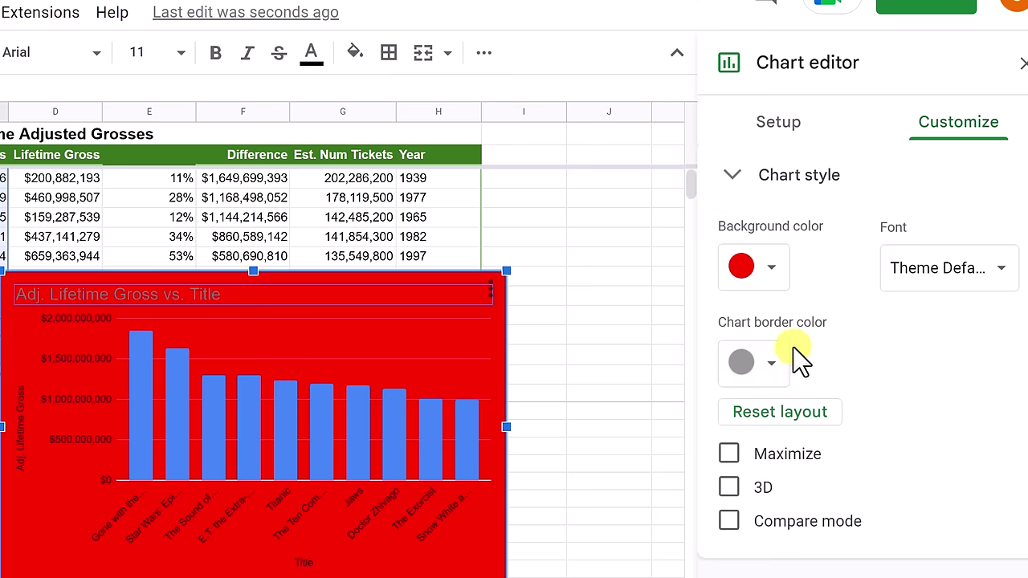
pyautogui.click(748, 271)
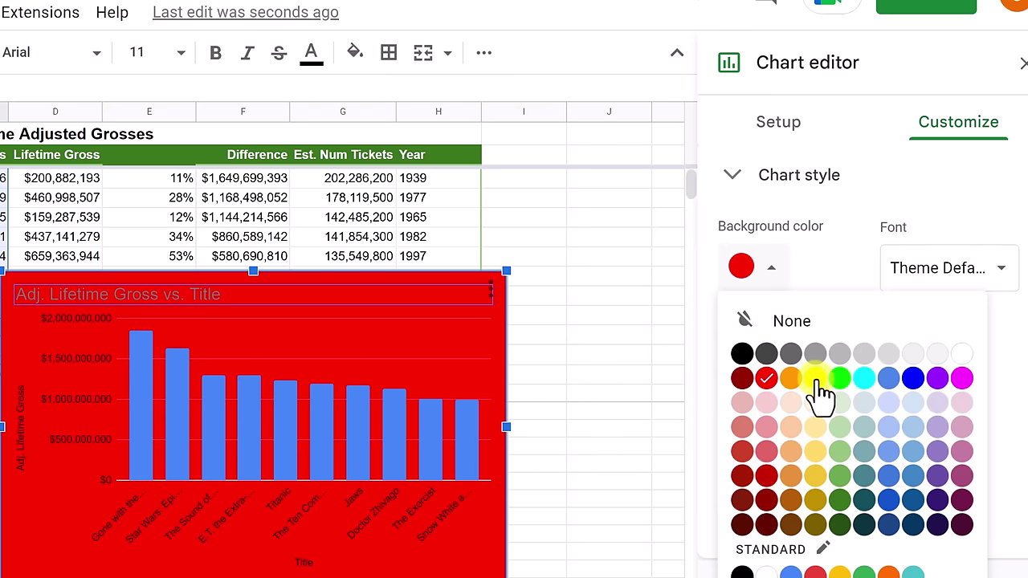
pyautogui.click(961, 353)
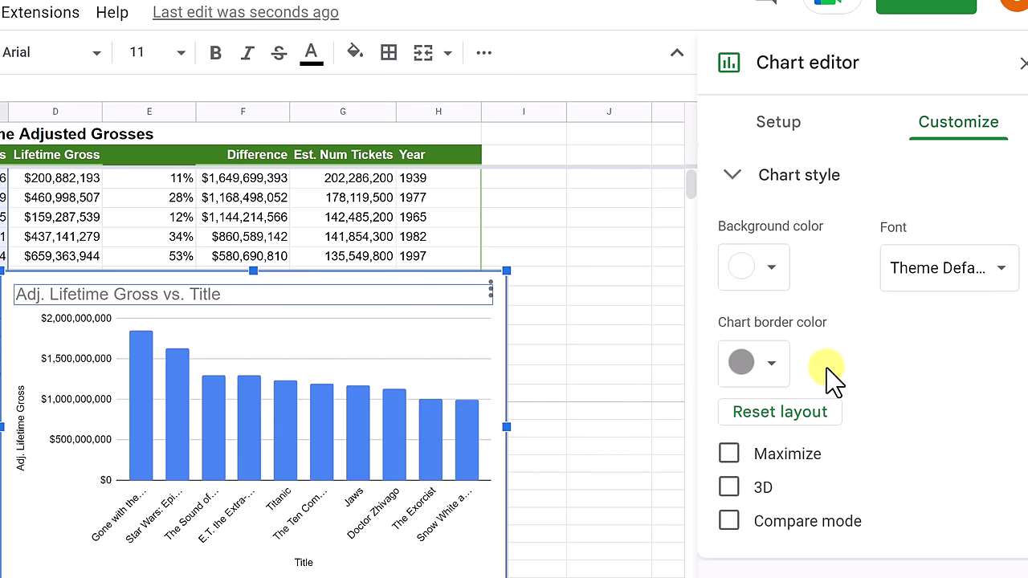
# Examine the chart style options and the text, font and format settings for the chart title.
pyautogui.scroll(-3, 865, 385)
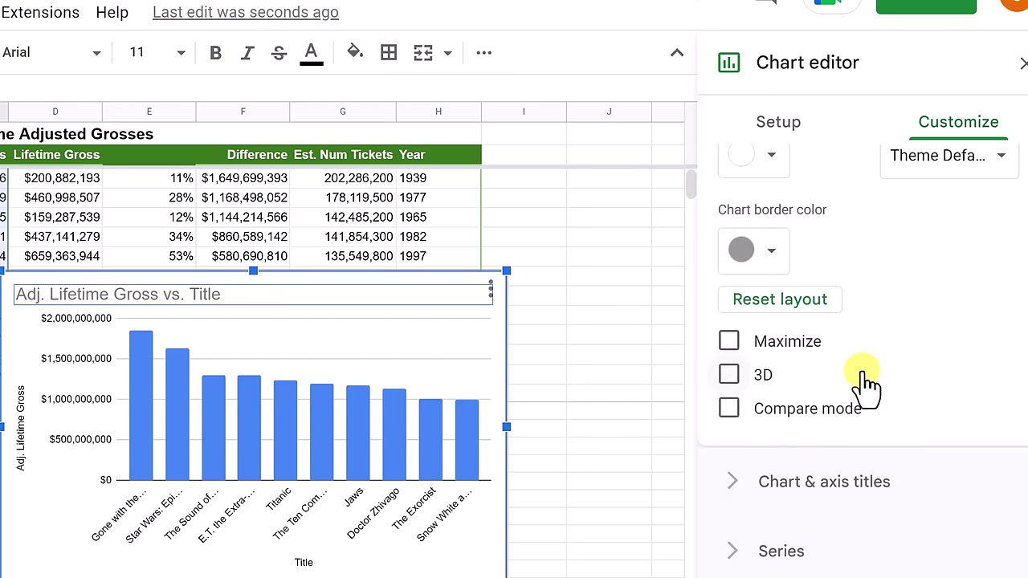
pyautogui.scroll(2, 862, 377)
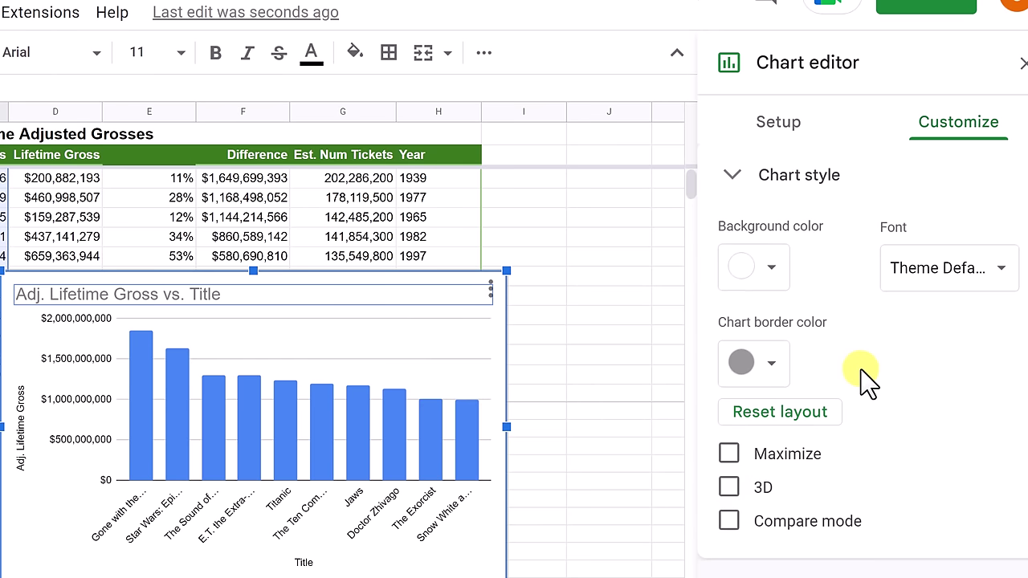
pyautogui.scroll(-5, 860, 373)
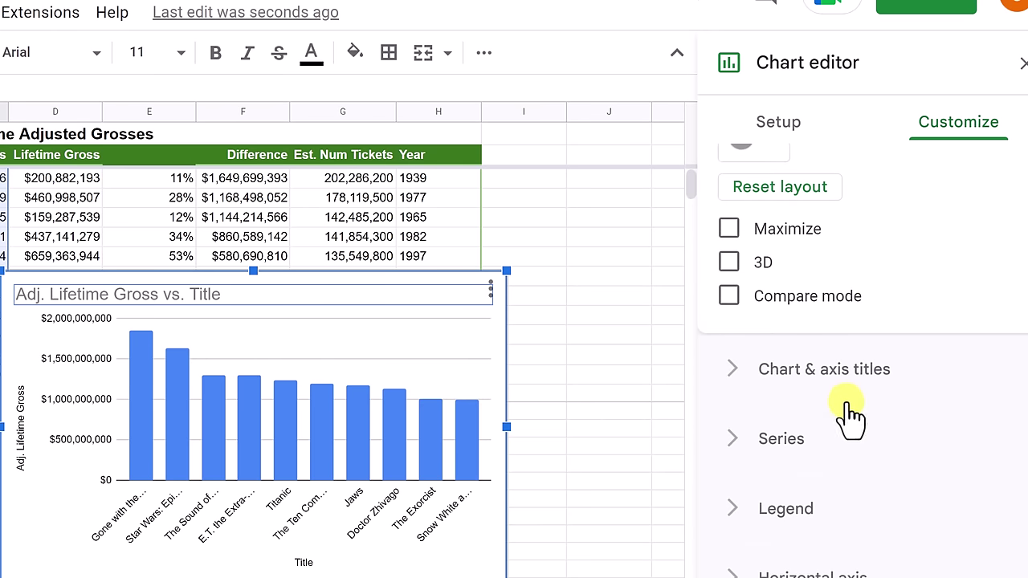
pyautogui.click(733, 370)
pyautogui.scroll(-5, 771, 394)
pyautogui.scroll(5, 777, 393)
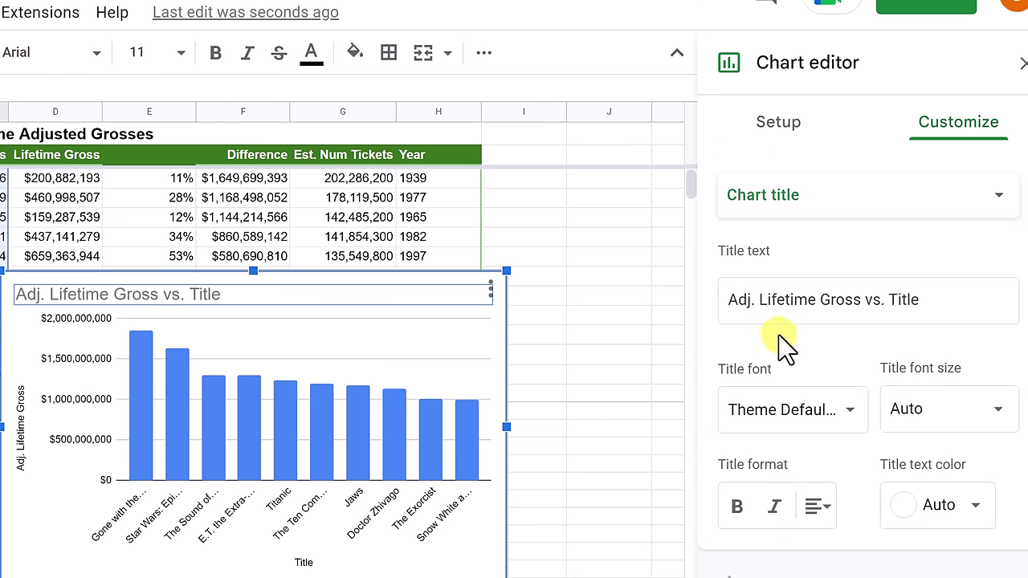
pyautogui.click(792, 303)
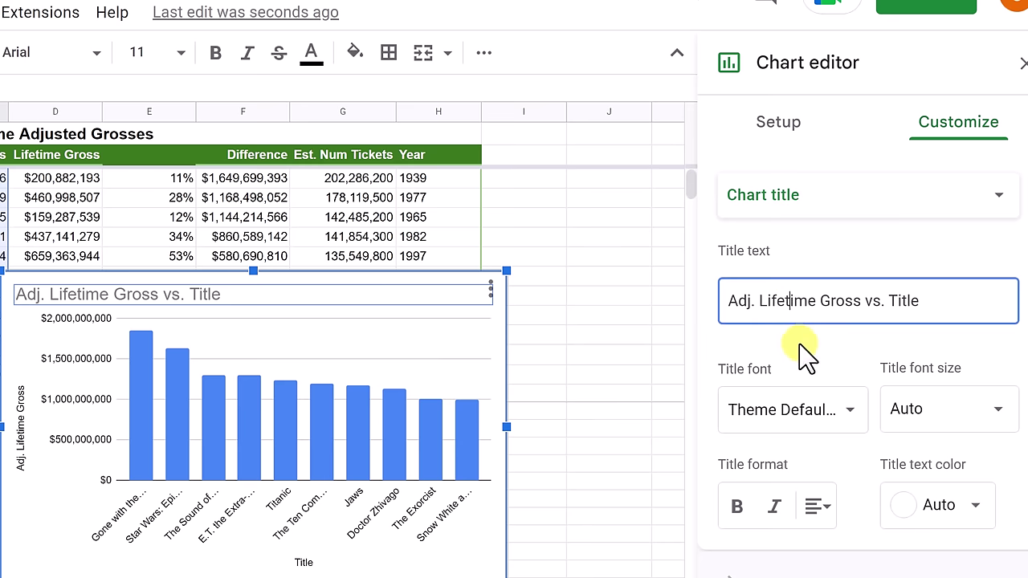
pyautogui.scroll(-2, 843, 439)
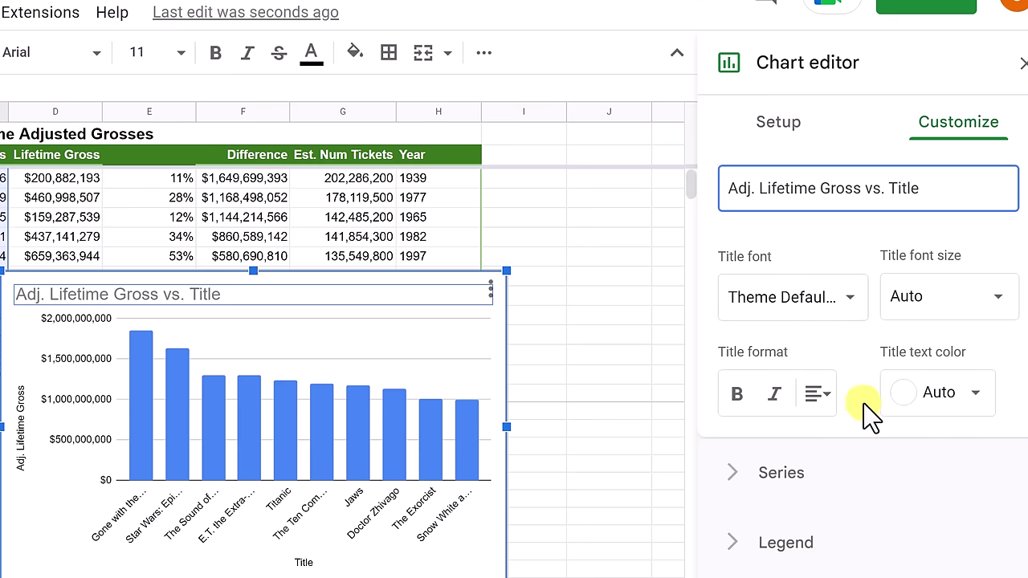
# Examine the chart's series formatting and vertical axis options, including data labels, trendline and minimum and maximum values.
pyautogui.scroll(-3, 856, 434)
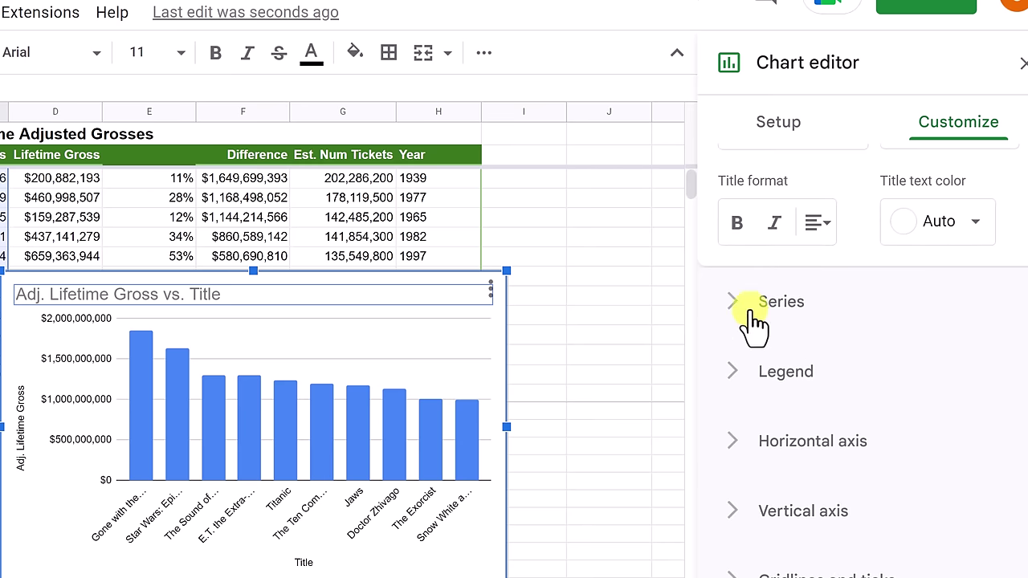
pyautogui.click(751, 301)
pyautogui.scroll(-4, 827, 354)
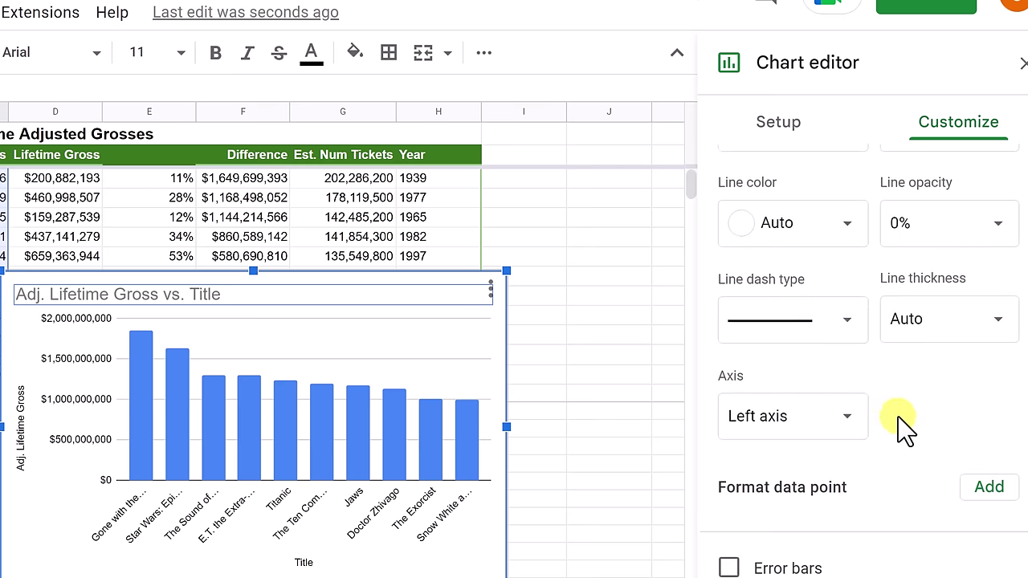
pyautogui.scroll(2, 867, 421)
pyautogui.scroll(-5, 879, 424)
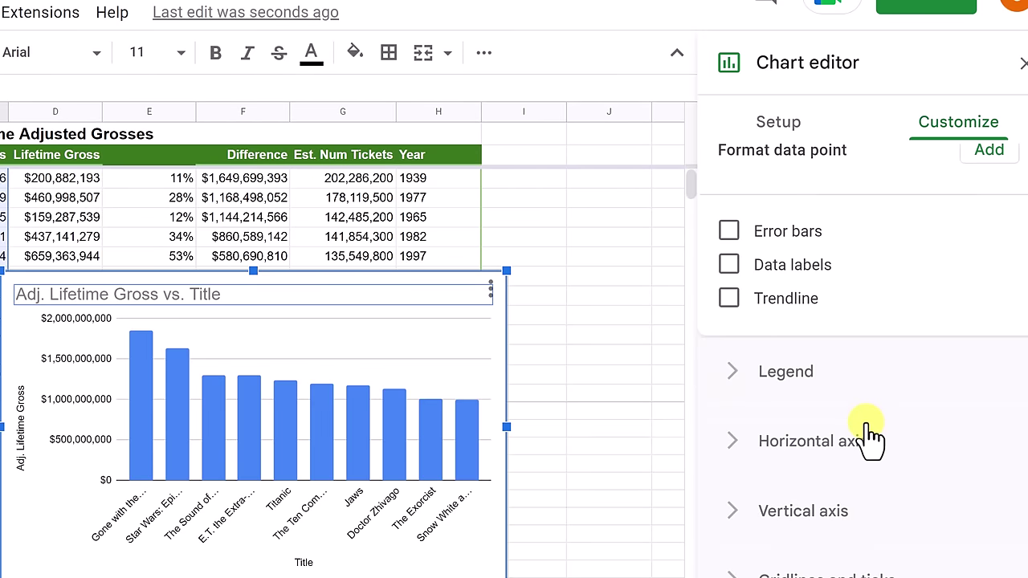
pyautogui.click(732, 514)
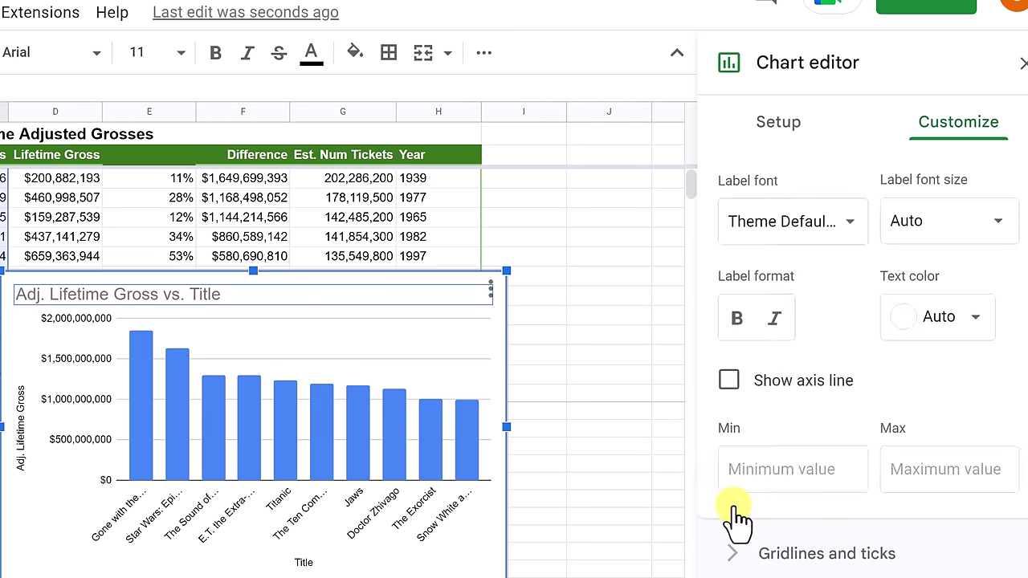
pyautogui.scroll(-1, 759, 450)
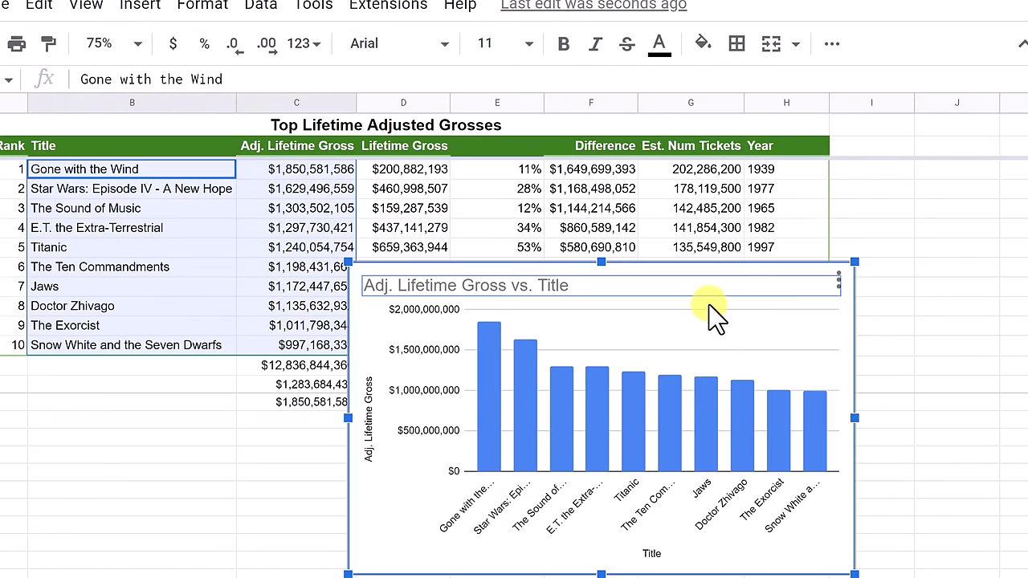
# Delete the column chart of adjusted lifetime grosses from the sheet.
pyautogui.press('Delete')
pyautogui.click(594, 400)
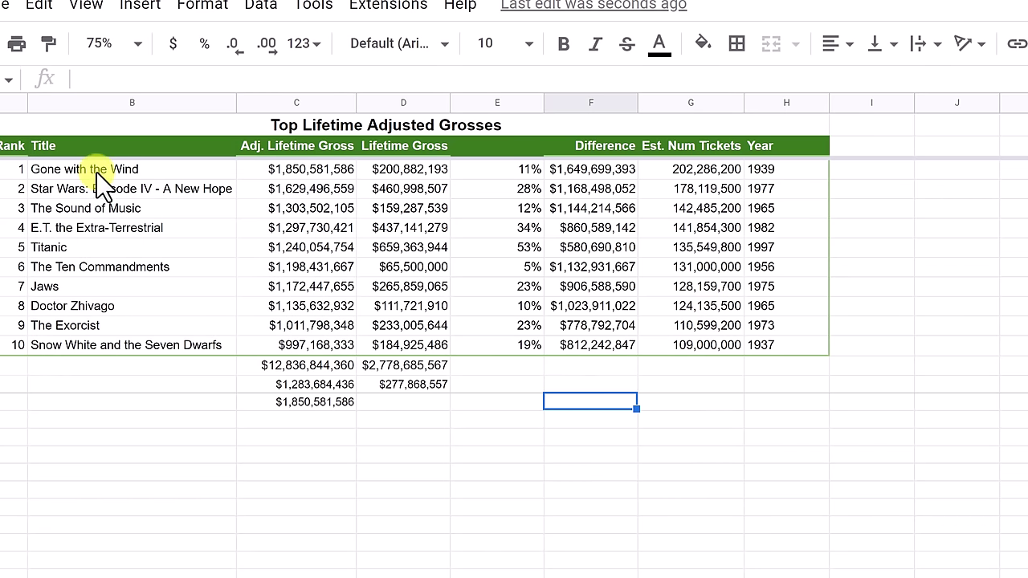
# Insert a column chart of the estimated number of tickets against the ten movie titles.
pyautogui.moveTo(96, 172); pyautogui.dragTo(128, 357)
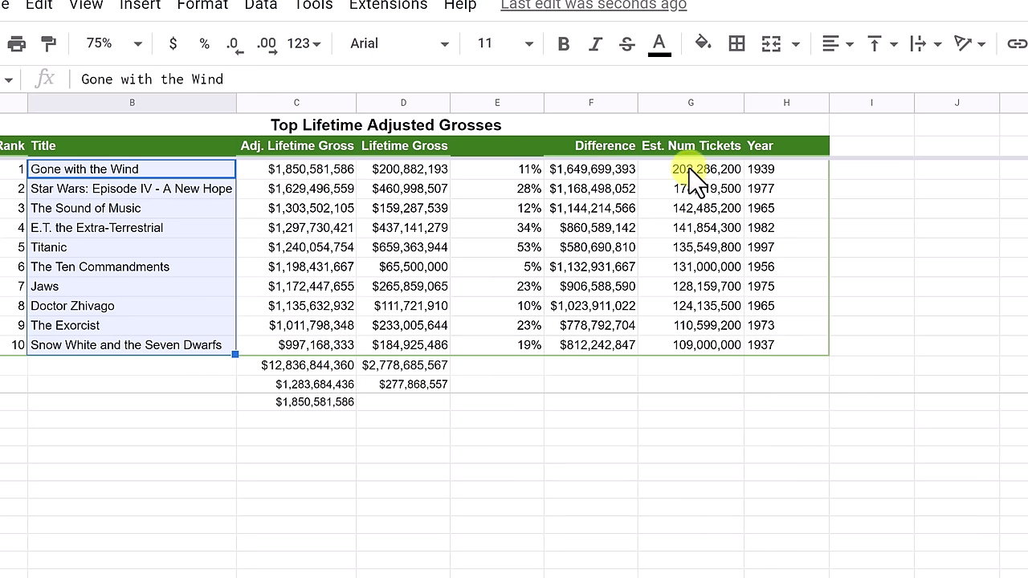
pyautogui.moveTo(689, 170); pyautogui.dragTo(673, 356)
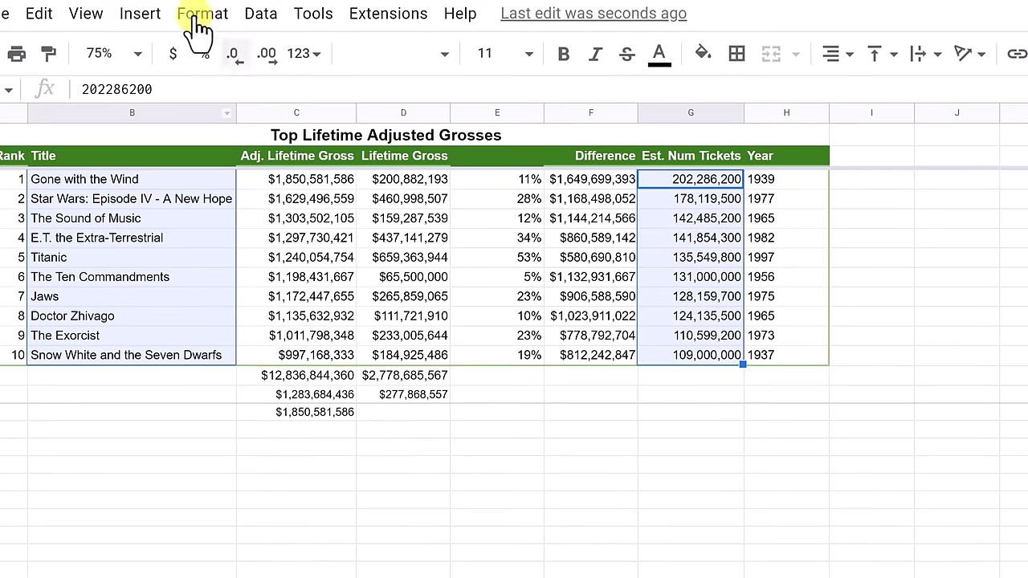
pyautogui.click(141, 5)
pyautogui.click(238, 237)
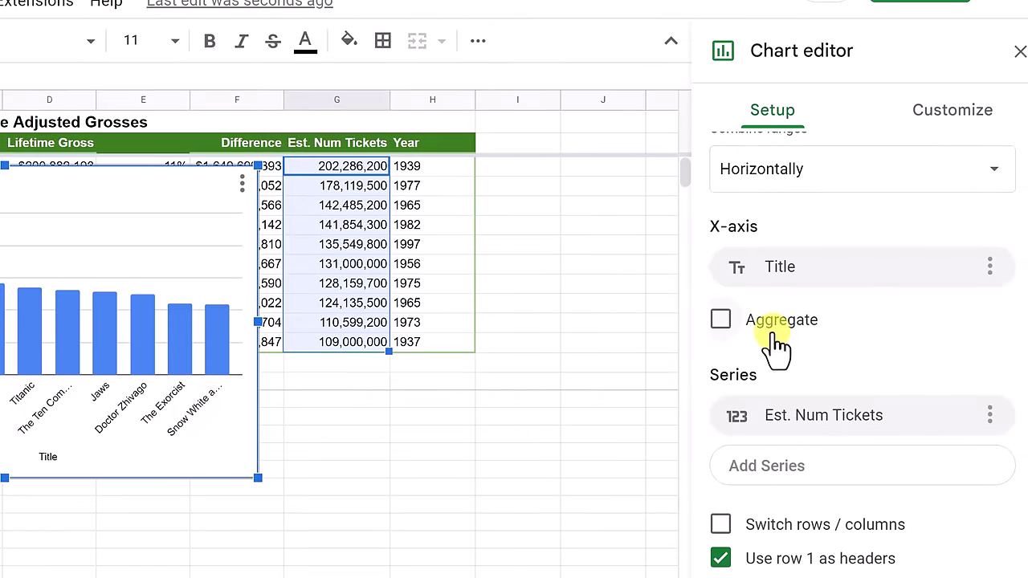
# Inspect the new chart's axis, series and data range settings, including its separate title and ticket ranges.
pyautogui.scroll(3, 777, 345)
pyautogui.scroll(3, 777, 345)
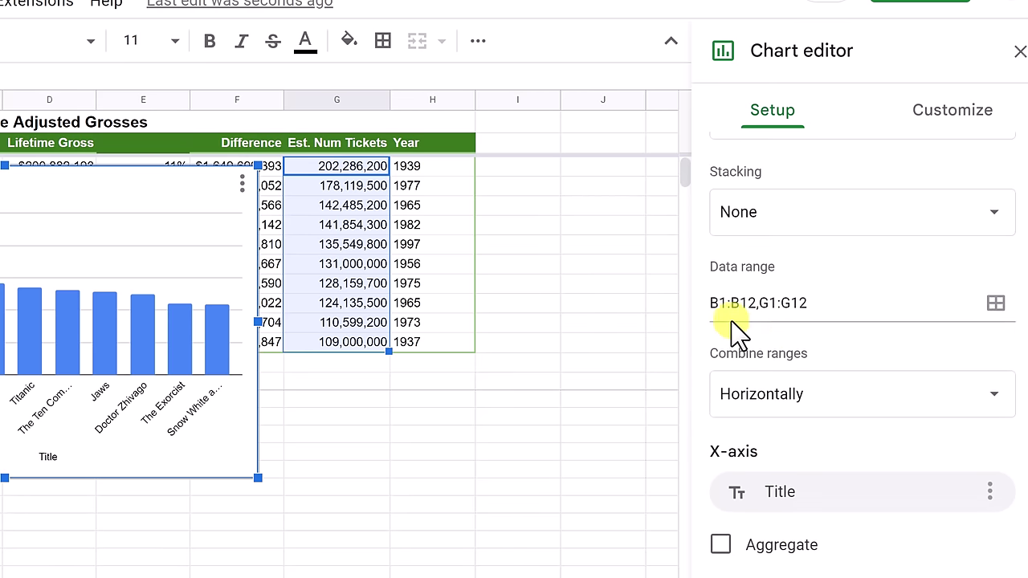
pyautogui.click(995, 303)
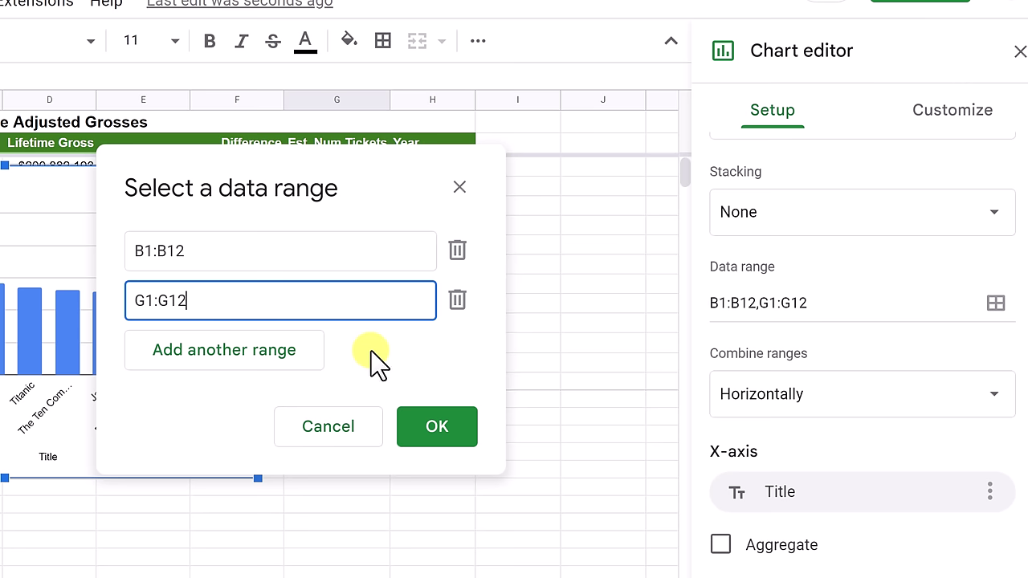
pyautogui.click(459, 188)
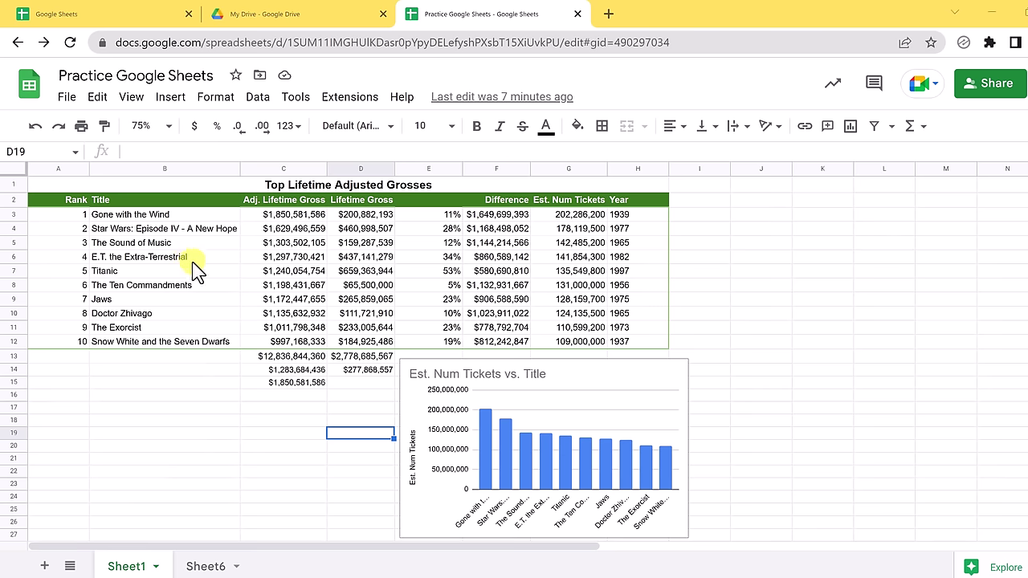
# Select the movie table A1:H12 and open the print settings with only the selected cells set to print.
pyautogui.click(55, 184)
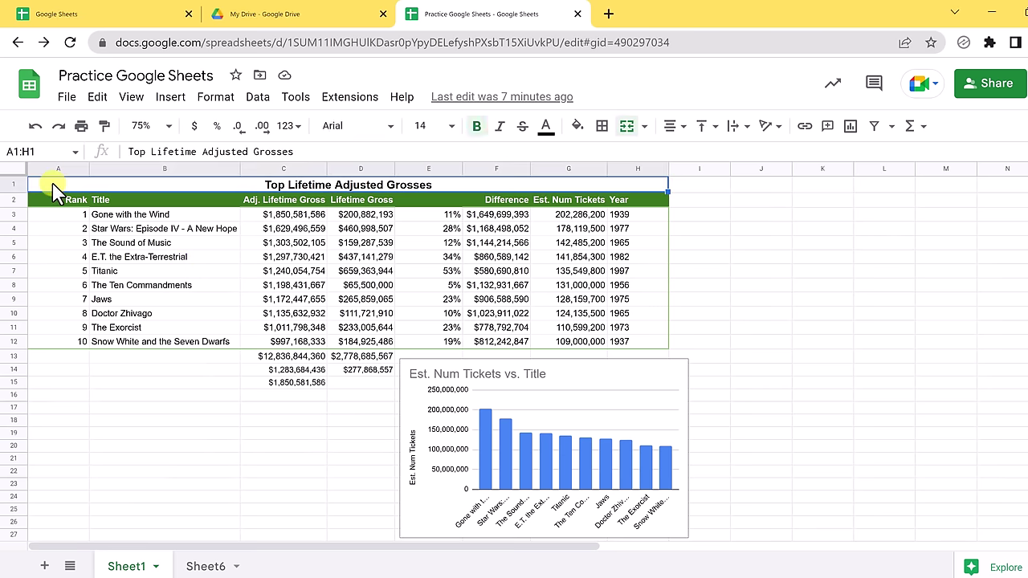
pyautogui.moveTo(55, 186); pyautogui.dragTo(581, 353)
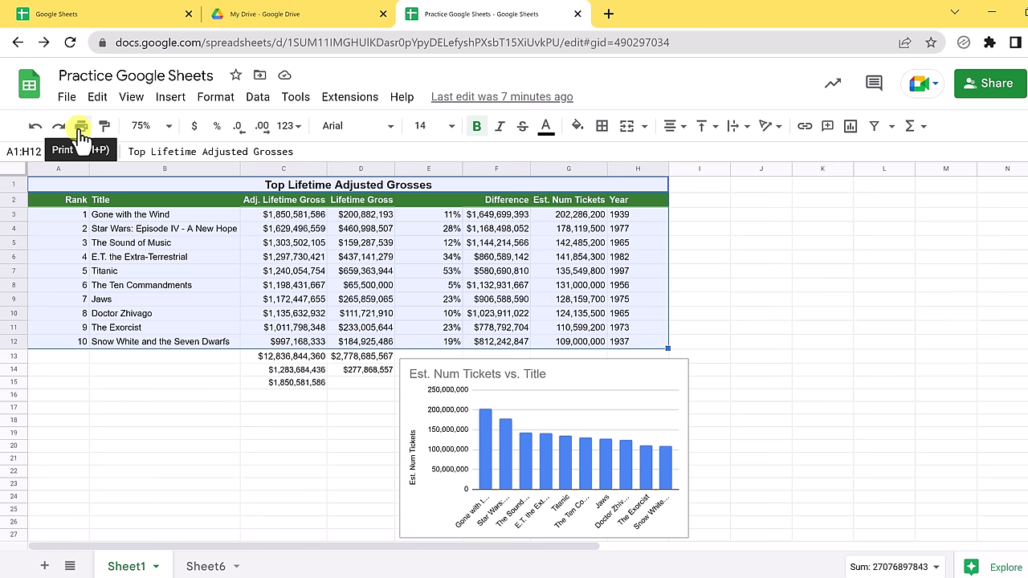
pyautogui.click(67, 97)
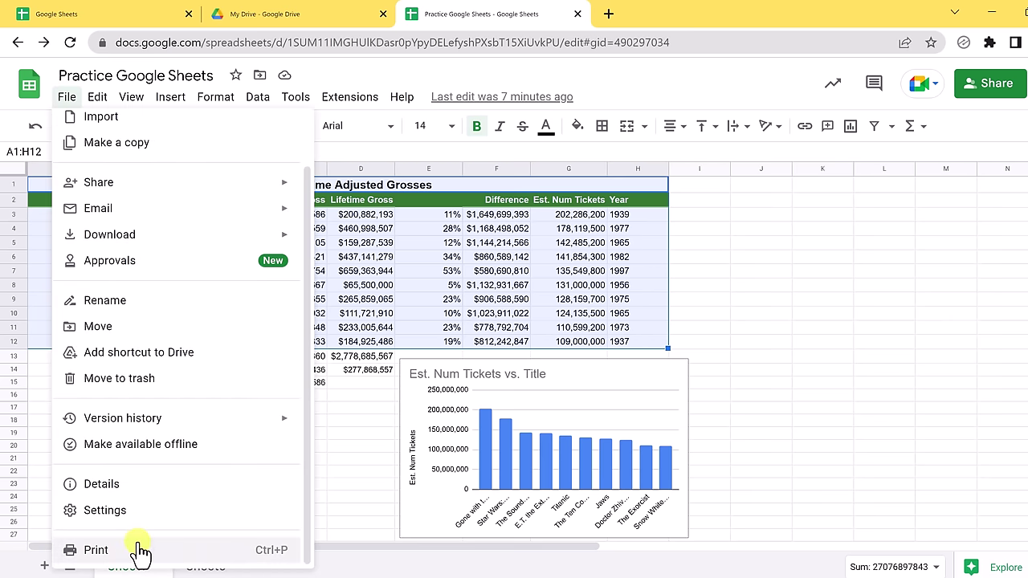
pyautogui.click(95, 550)
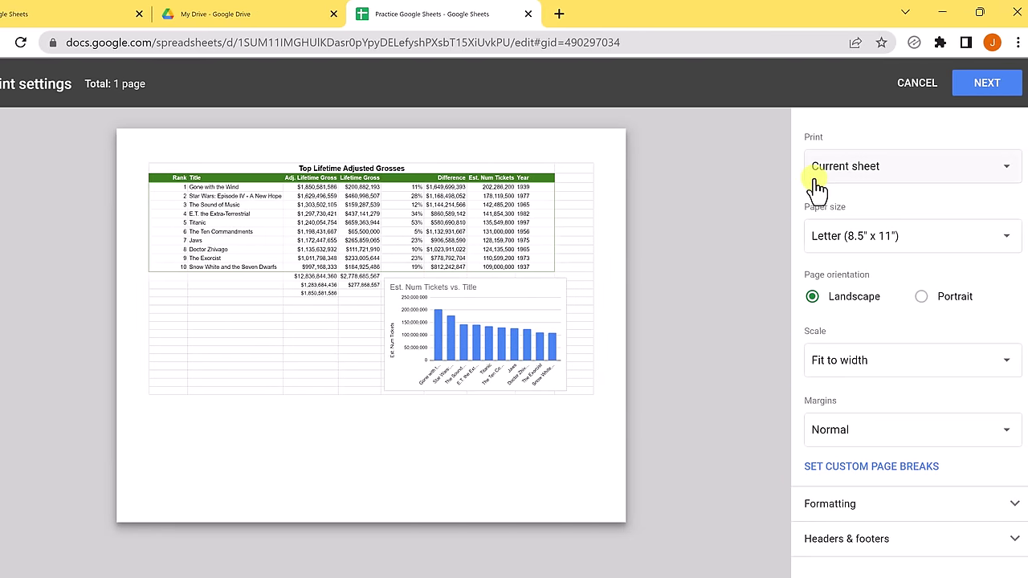
pyautogui.click(862, 178)
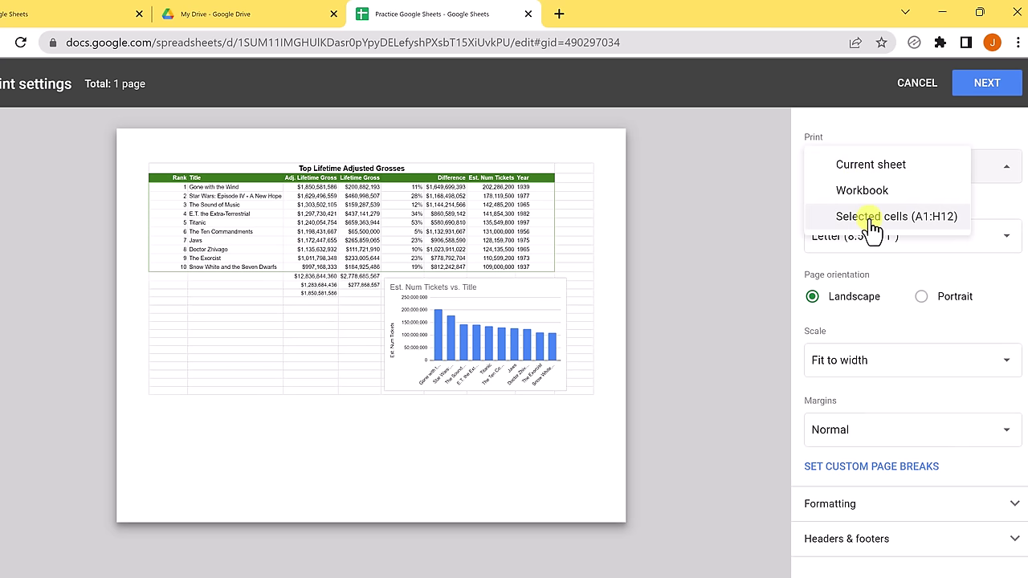
pyautogui.click(868, 217)
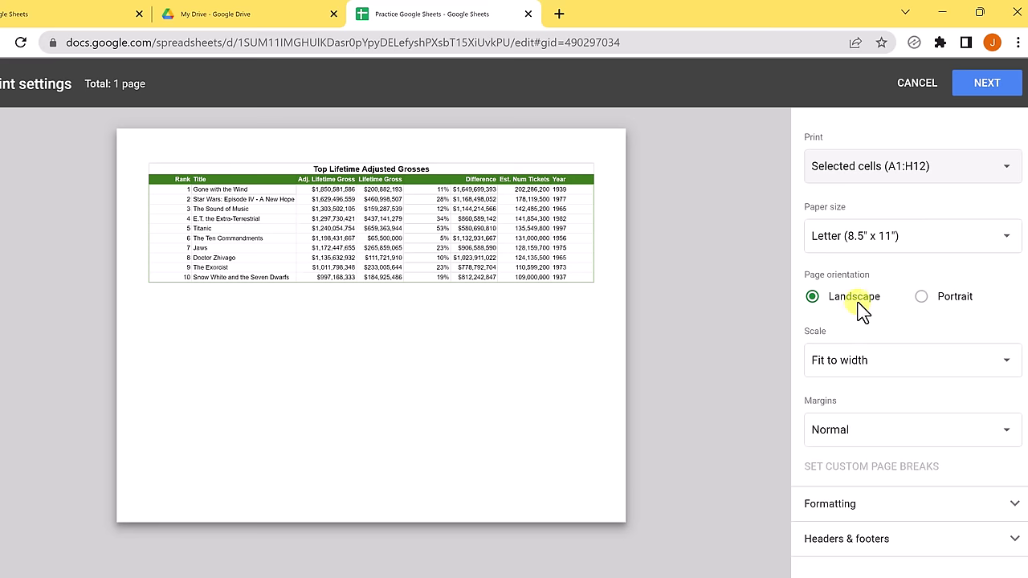
# Try portrait page orientation, restore landscape, and review the print scale options.
pyautogui.click(924, 308)
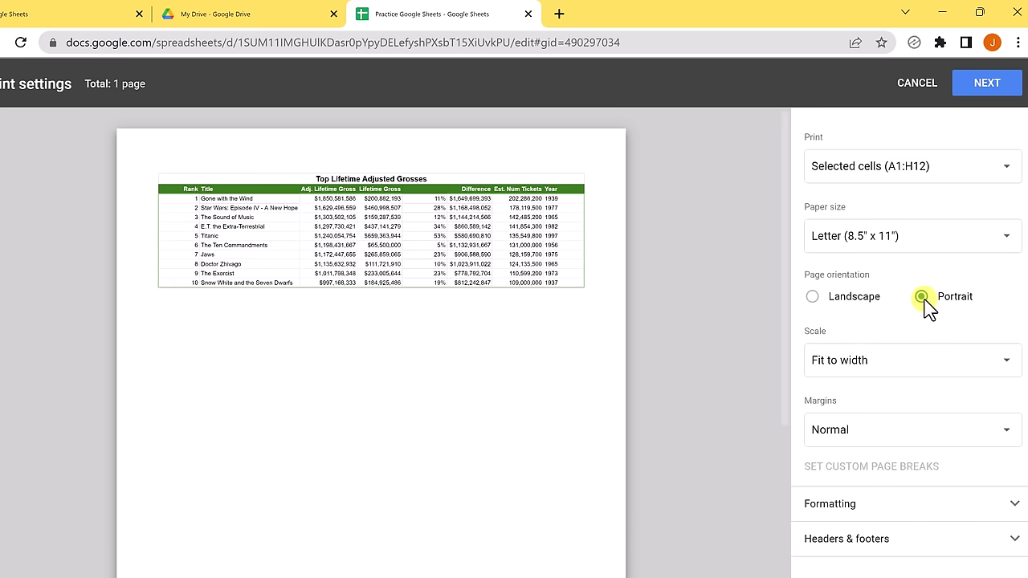
pyautogui.click(819, 309)
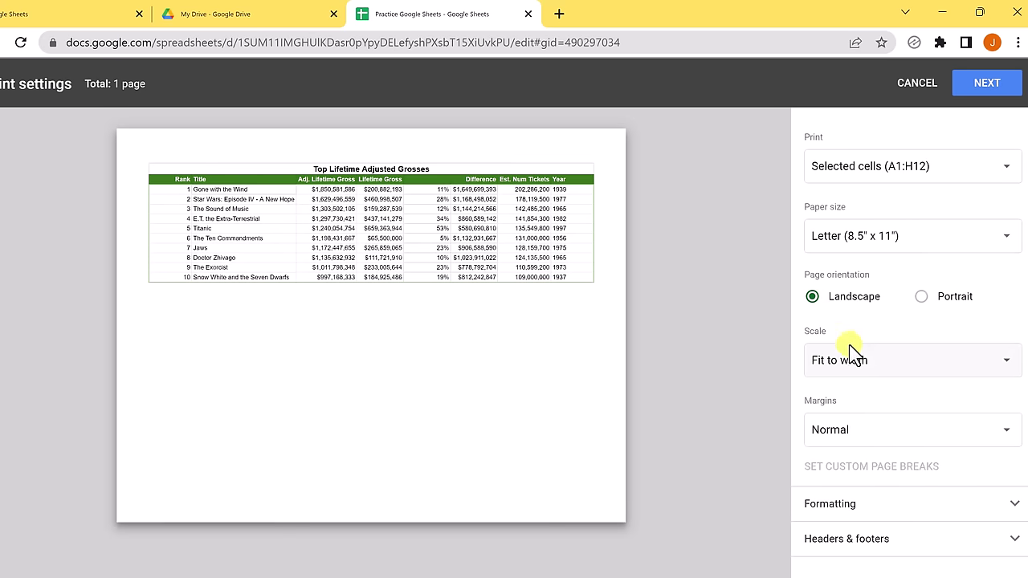
pyautogui.click(885, 382)
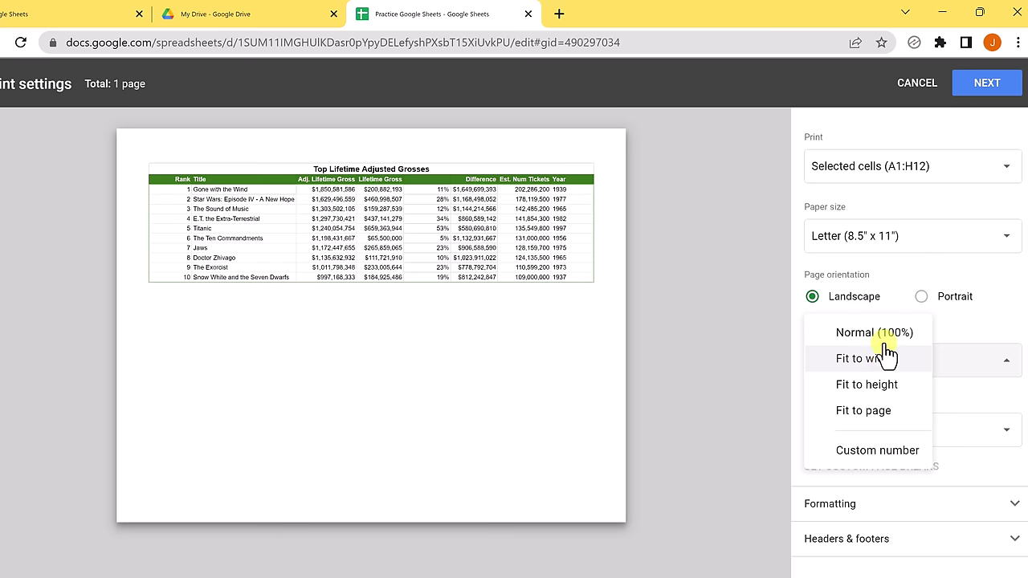
pyautogui.click(957, 330)
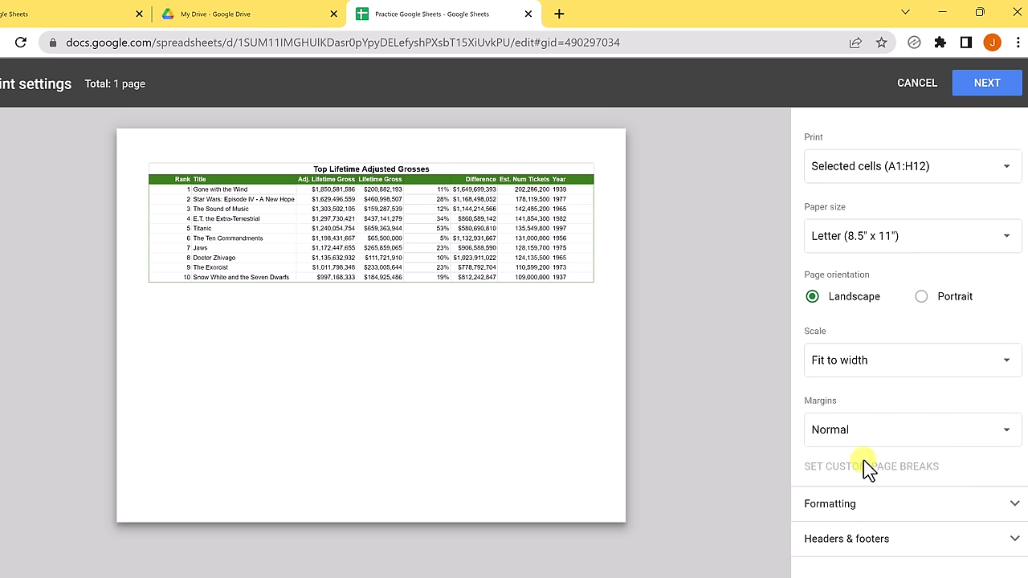
# Try hiding the gridlines in the print formatting settings and show them again.
pyautogui.click(841, 512)
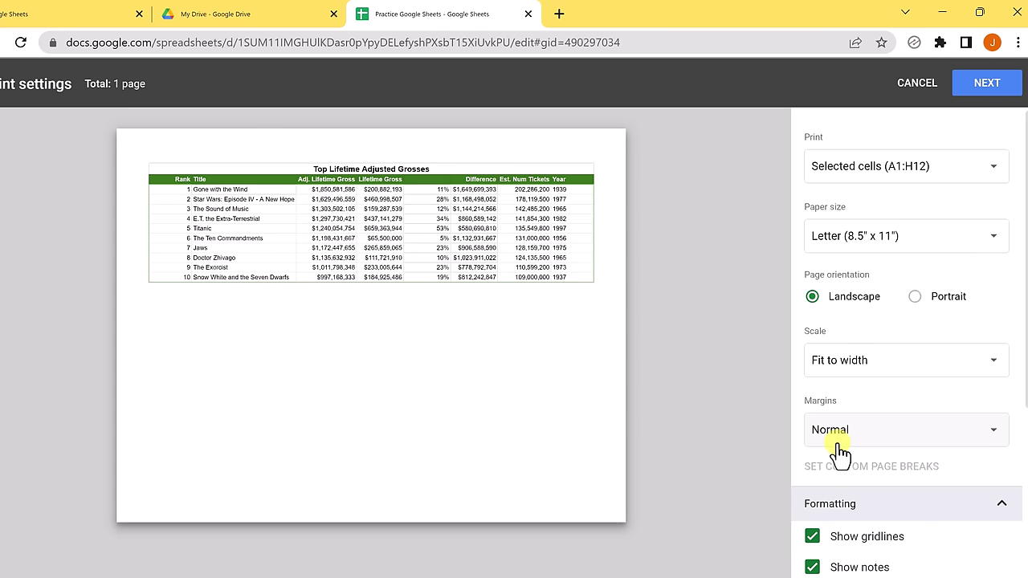
pyautogui.scroll(-2, 840, 450)
pyautogui.click(813, 375)
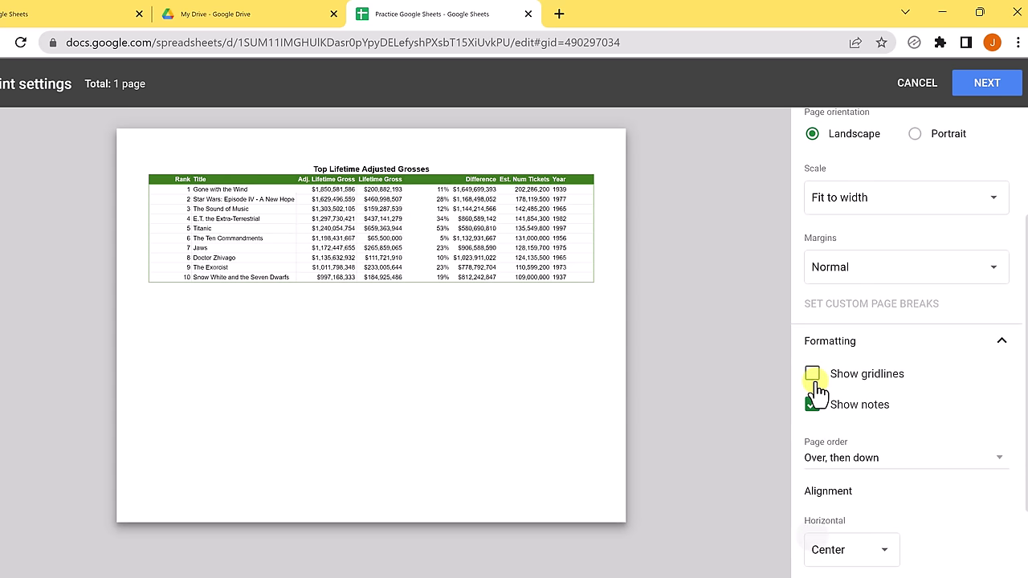
pyautogui.click(813, 377)
pyautogui.scroll(-1, 844, 436)
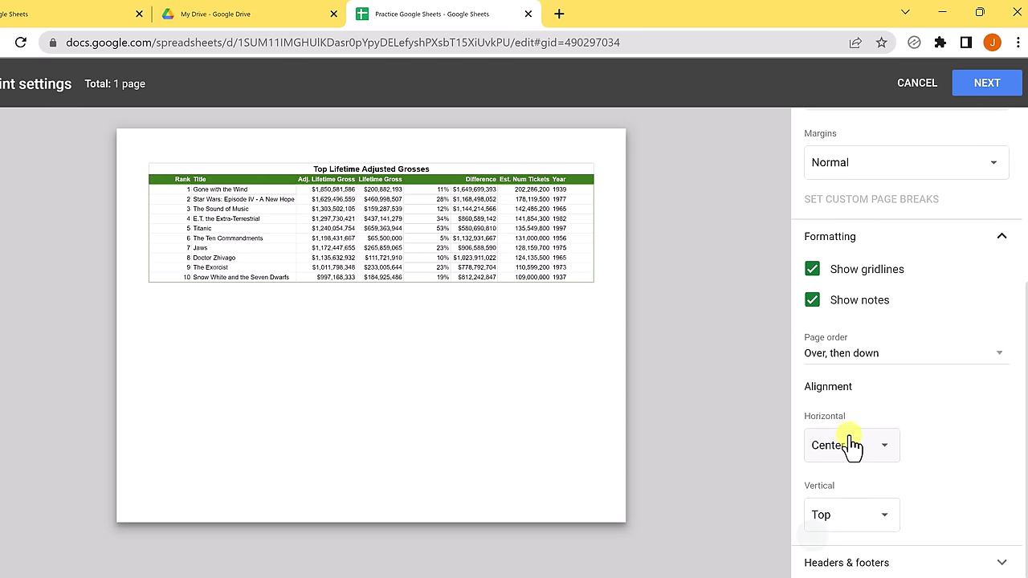
# Try bottom vertical alignment for the printed table and restore the top alignment.
pyautogui.click(855, 519)
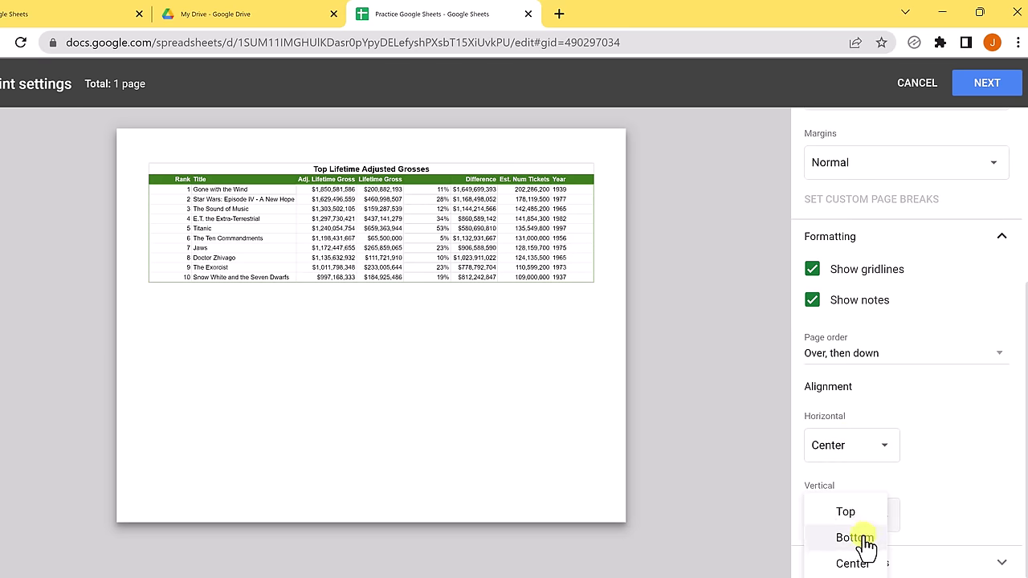
pyautogui.click(857, 536)
pyautogui.click(852, 522)
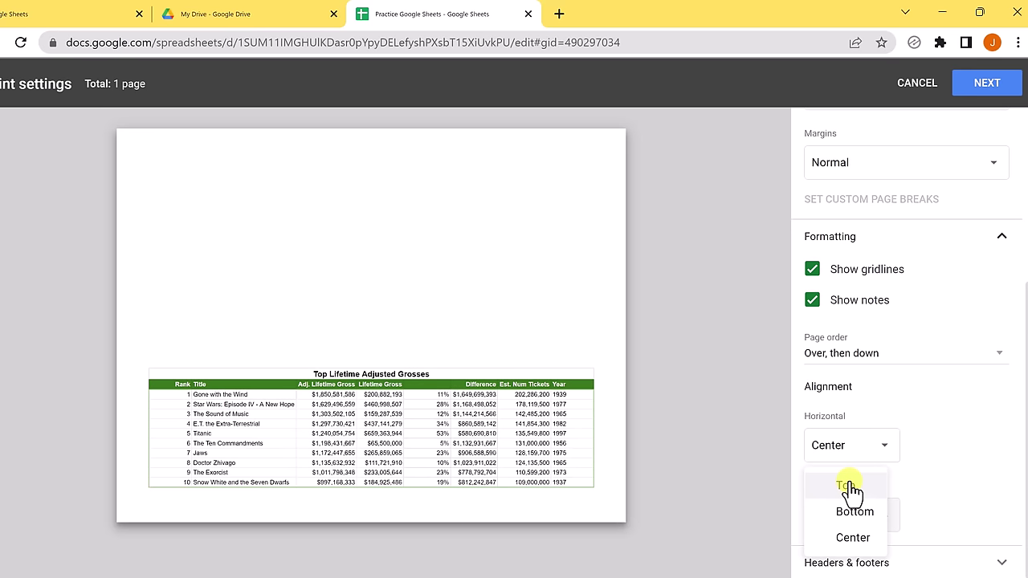
pyautogui.click(849, 488)
pyautogui.scroll(2, 857, 420)
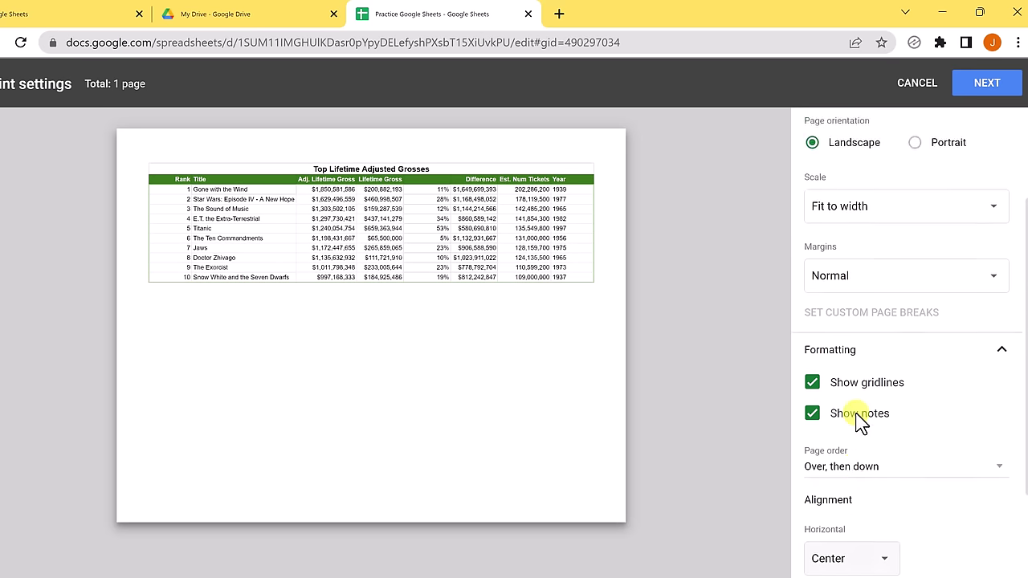
pyautogui.scroll(-2, 859, 420)
pyautogui.scroll(3, 857, 420)
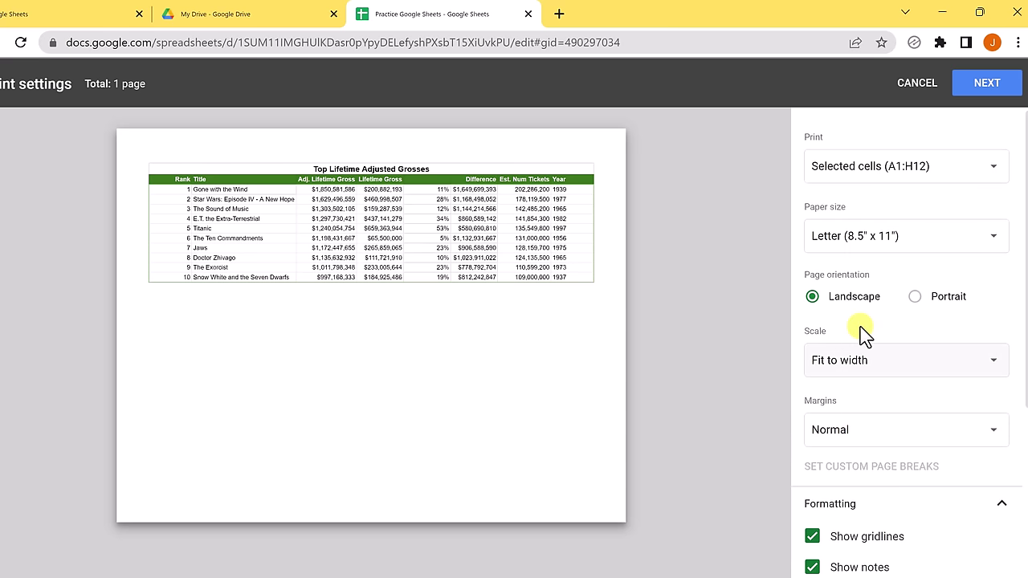
# Keep the selected cells A1:H12 as the print range and proceed to the printer dialog.
pyautogui.click(864, 172)
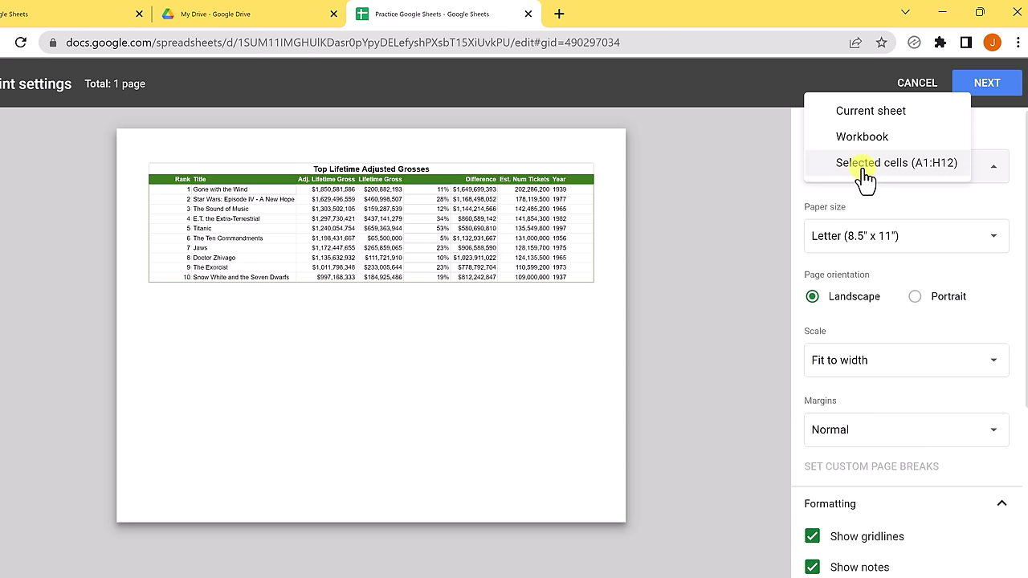
pyautogui.click(859, 166)
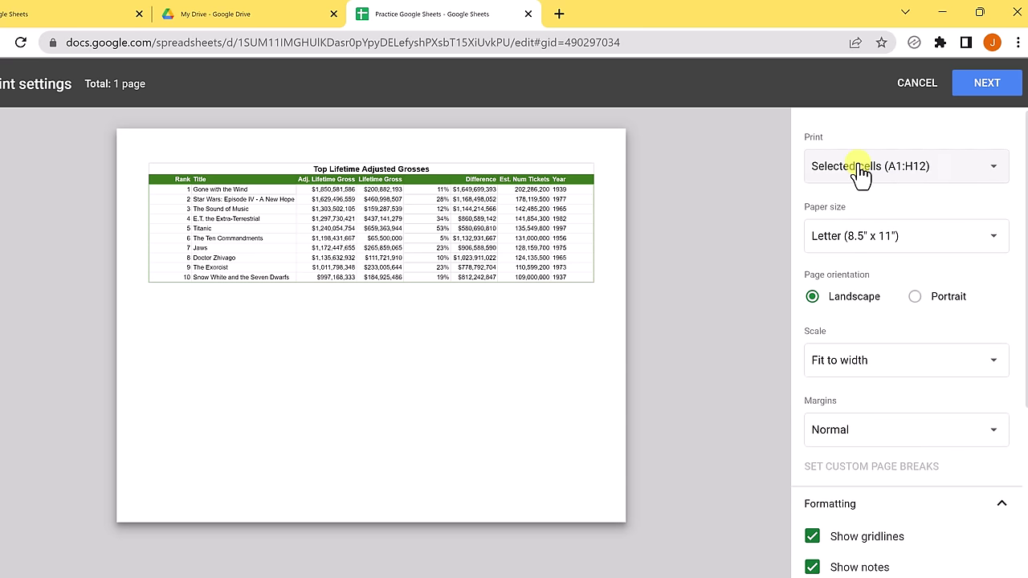
pyautogui.click(985, 84)
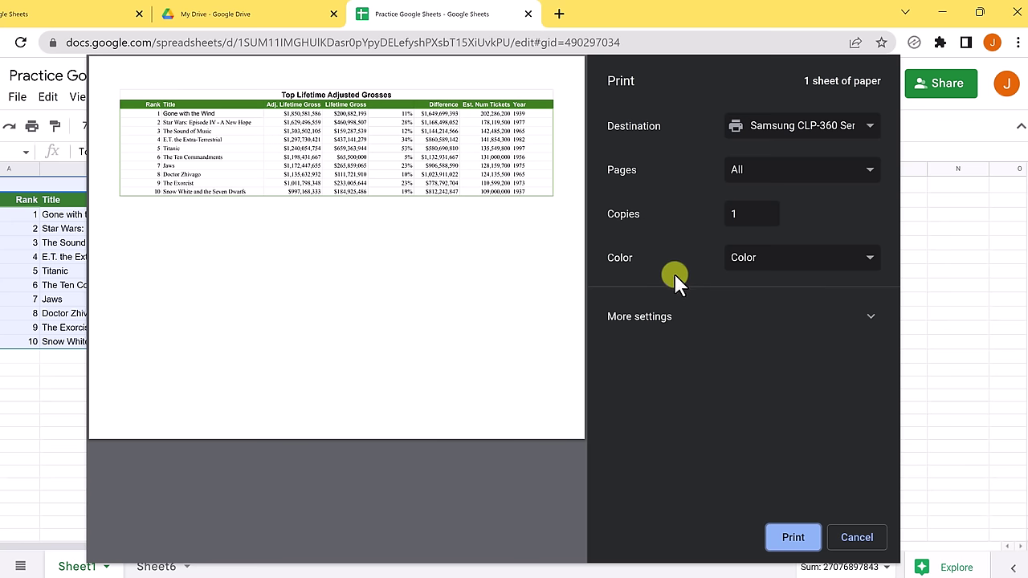
# Examine the page range, additional settings and destination choices for the print job, and cancel printing.
pyautogui.click(758, 173)
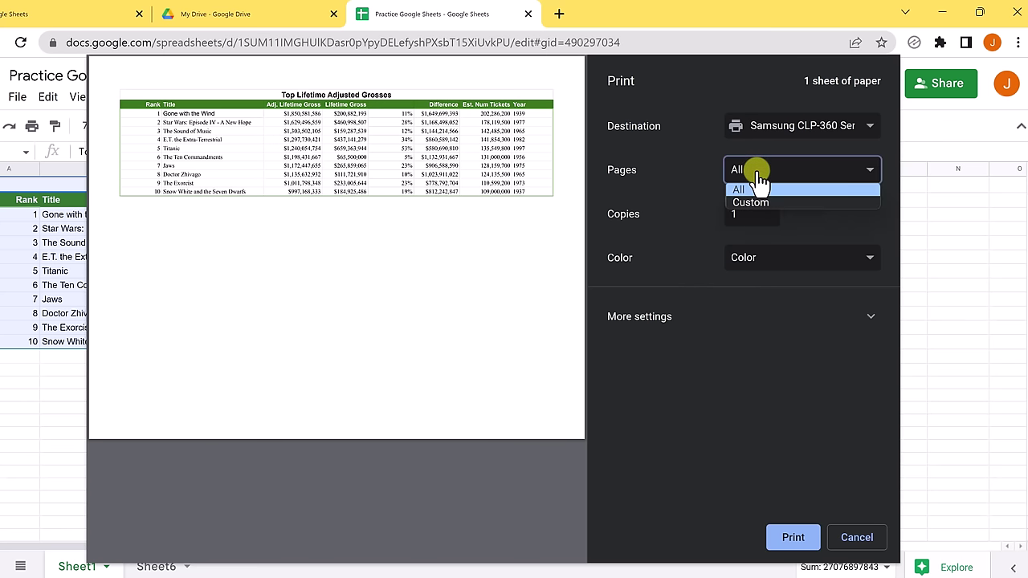
pyautogui.click(698, 164)
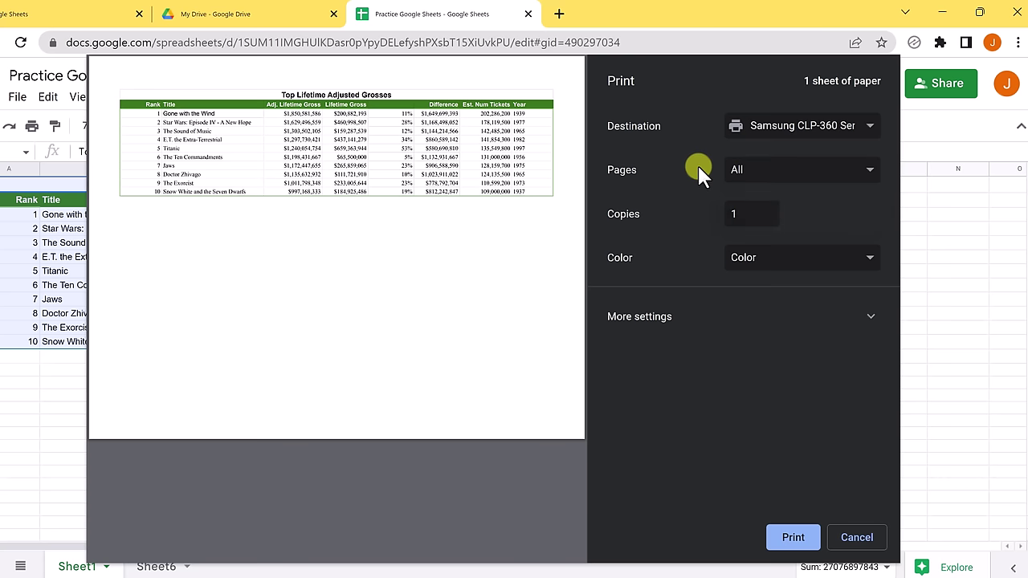
pyautogui.click(817, 323)
pyautogui.scroll(-1, 676, 324)
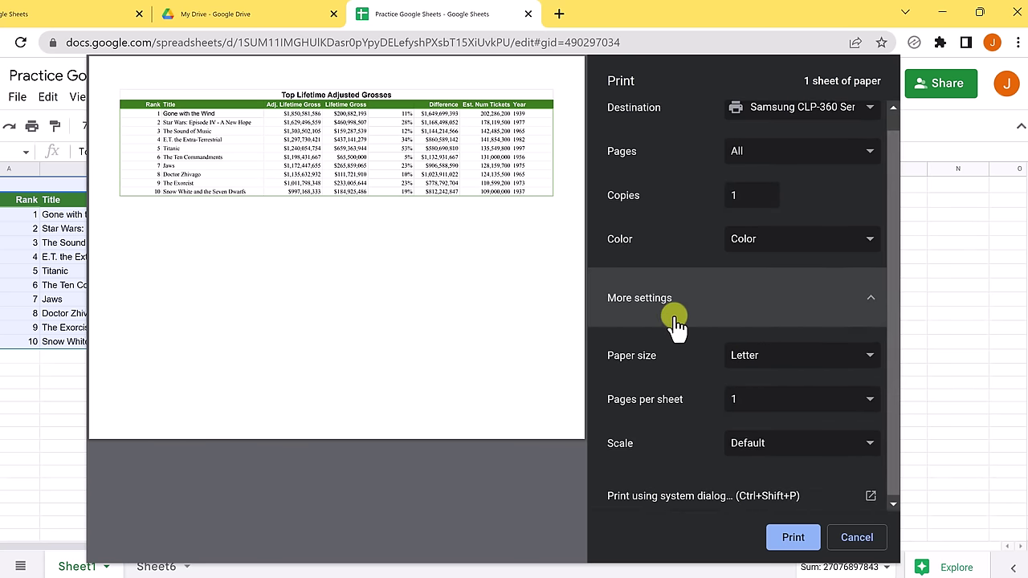
pyautogui.scroll(1, 676, 323)
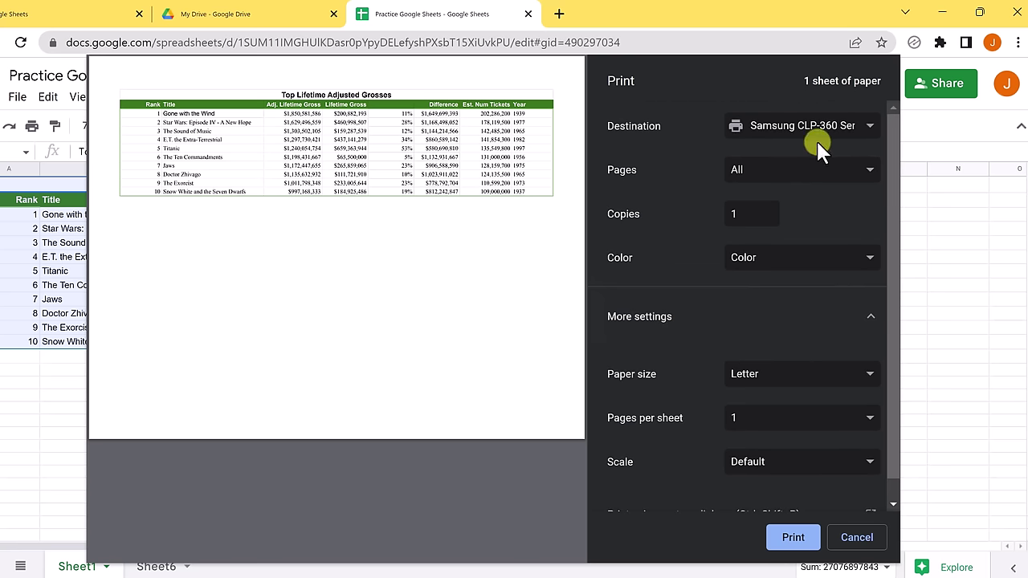
pyautogui.click(869, 128)
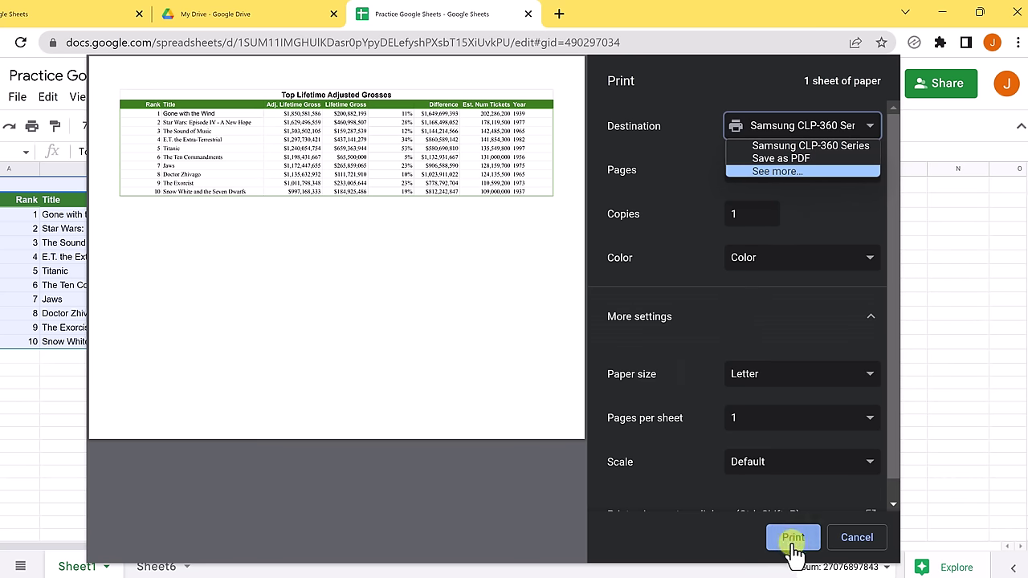
pyautogui.click(856, 540)
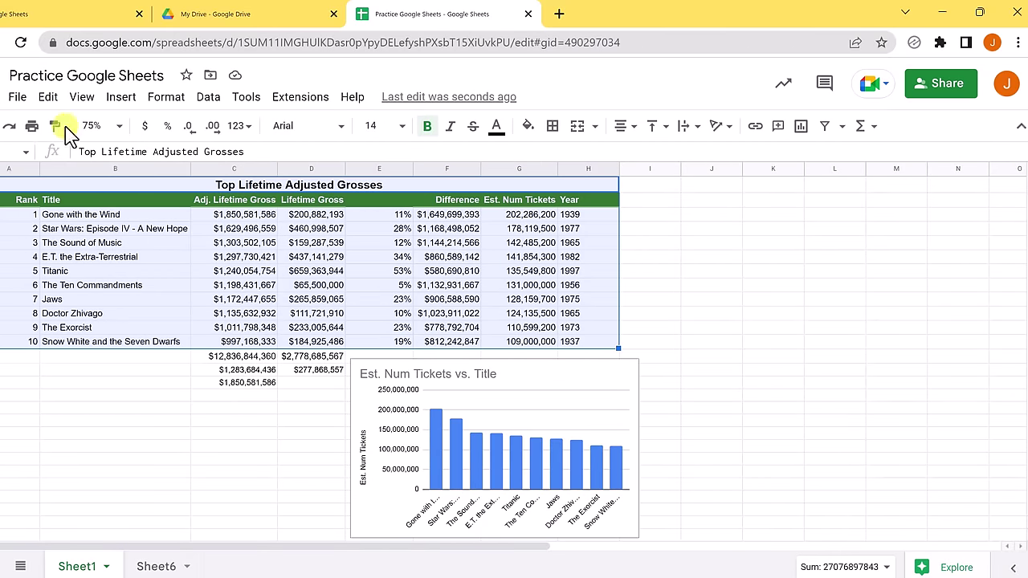
# Look up the download option for the spreadsheet.
pyautogui.click(22, 104)
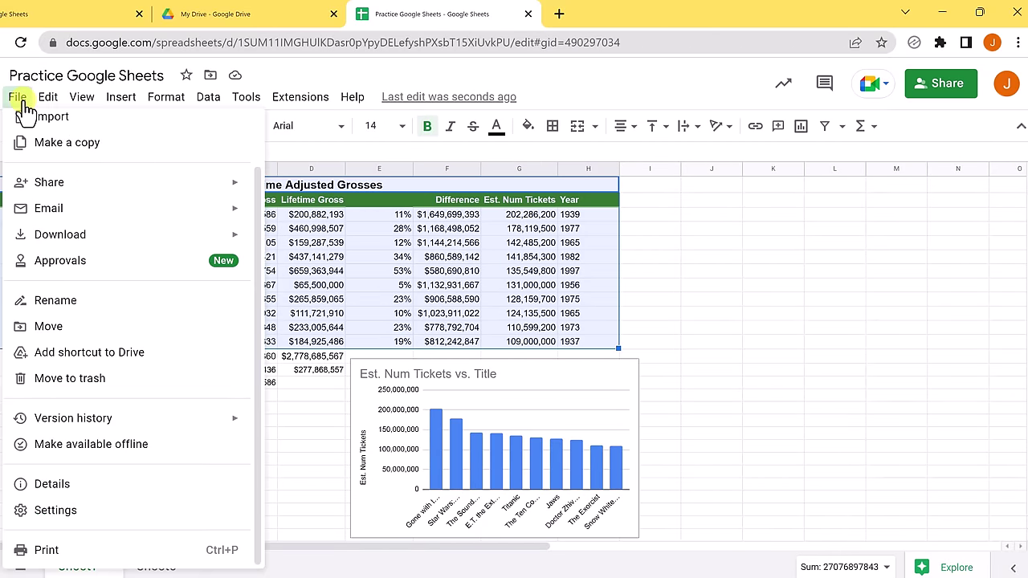
pyautogui.moveTo(69, 233)
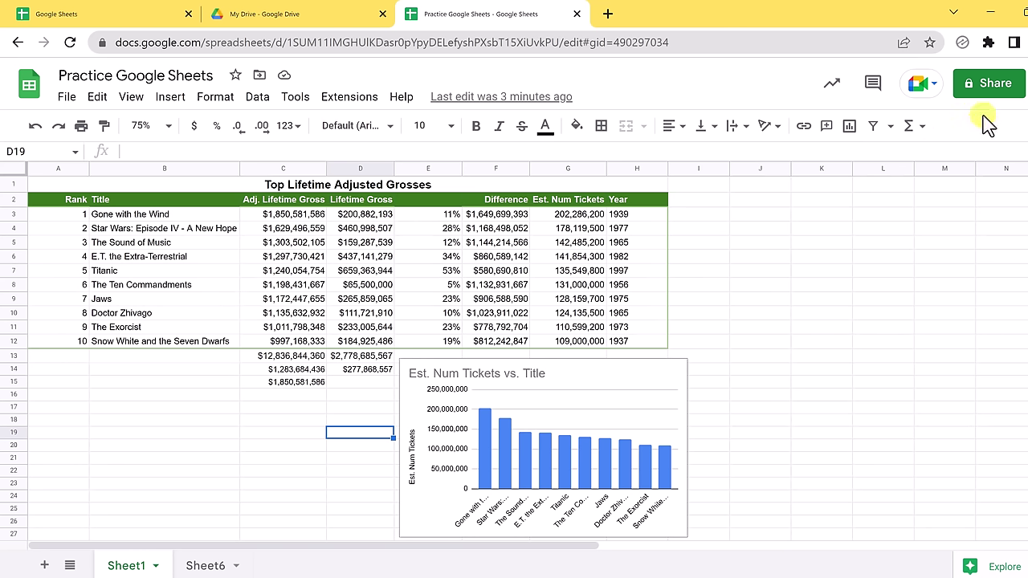
# Share the Practice Google Sheets spreadsheet with the suggested contact by e-mail as Editor, with Notify people enabled and no message.
pyautogui.click(990, 84)
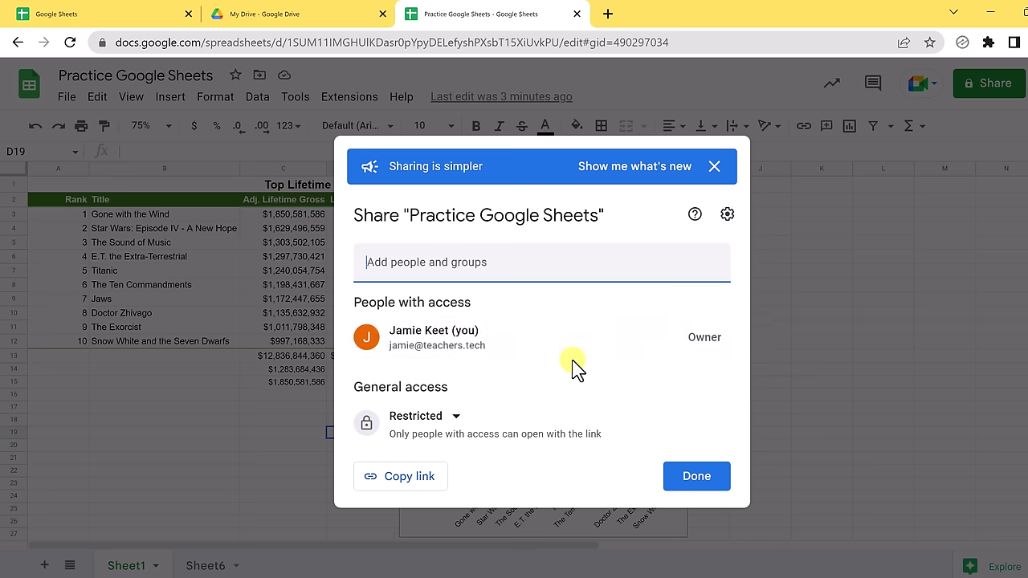
pyautogui.write('in')
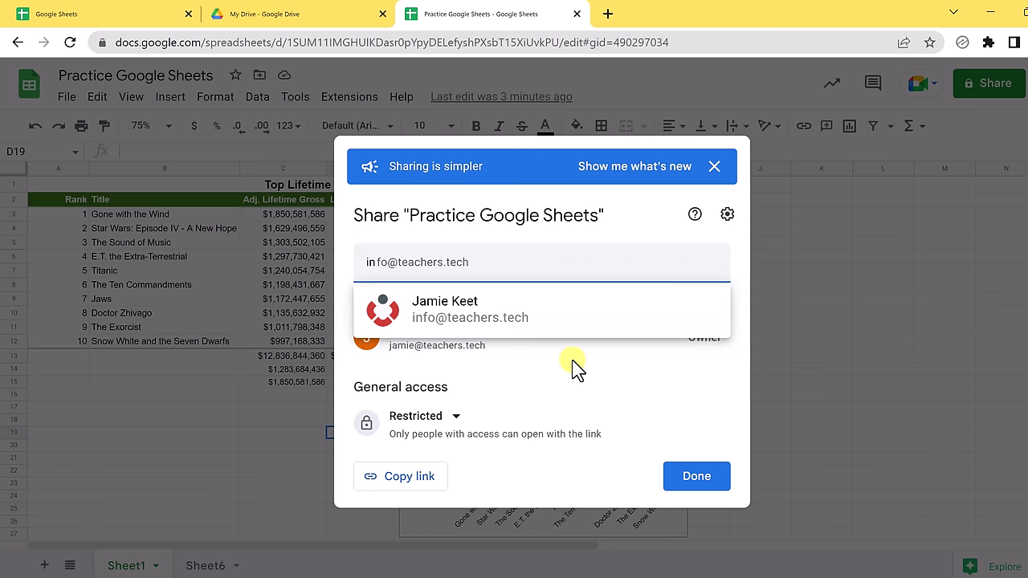
pyautogui.click(514, 317)
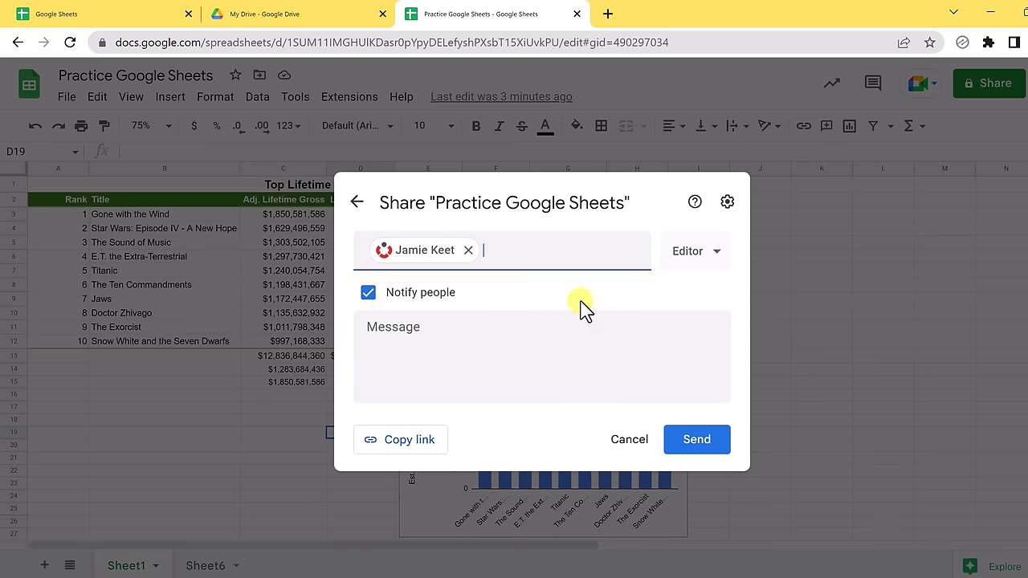
pyautogui.click(719, 267)
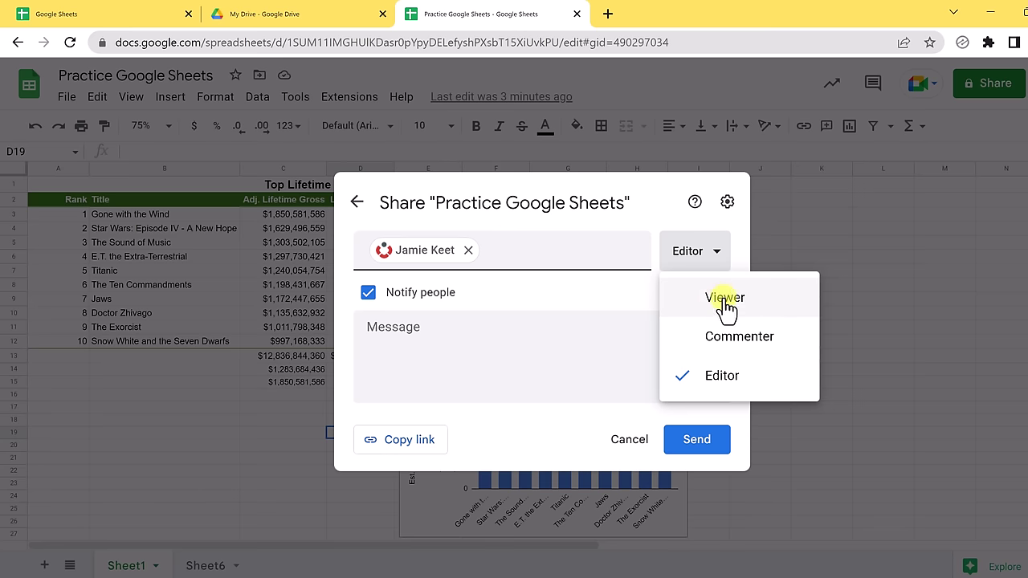
pyautogui.click(607, 289)
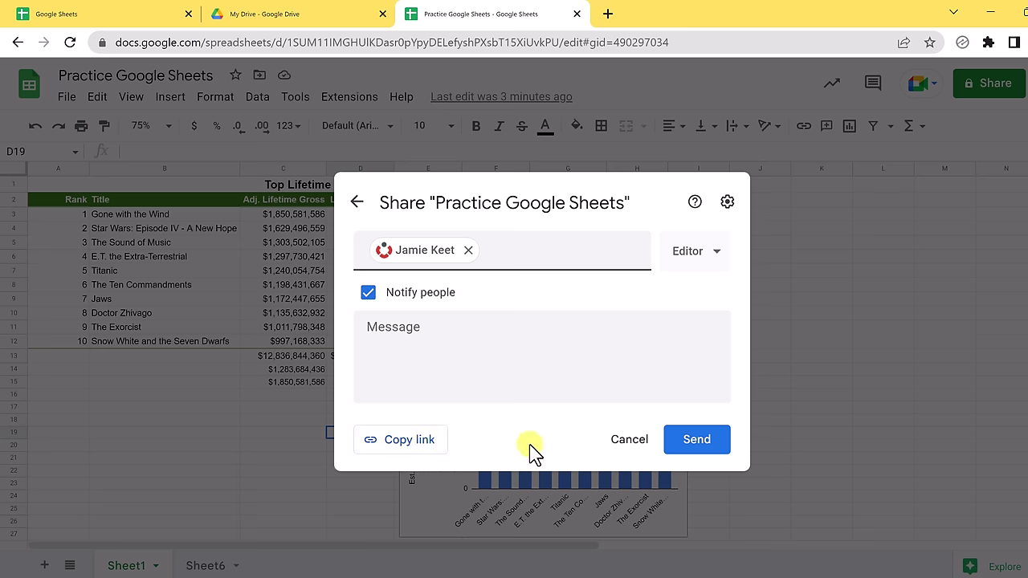
pyautogui.click(698, 454)
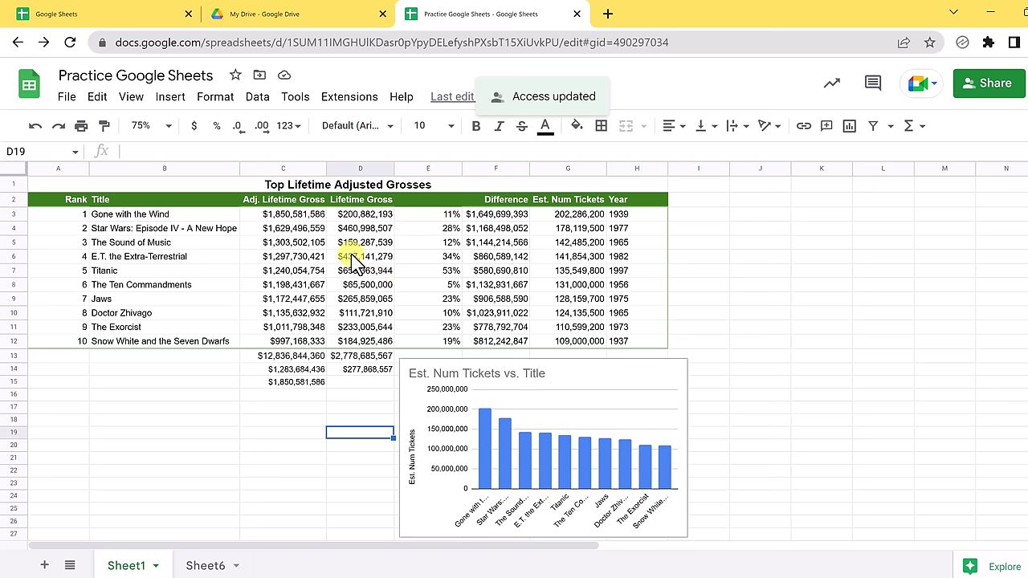
# Look up the Share option for the Practice Google Sheets file in Google Drive, and return to the spreadsheet.
pyautogui.click(273, 17)
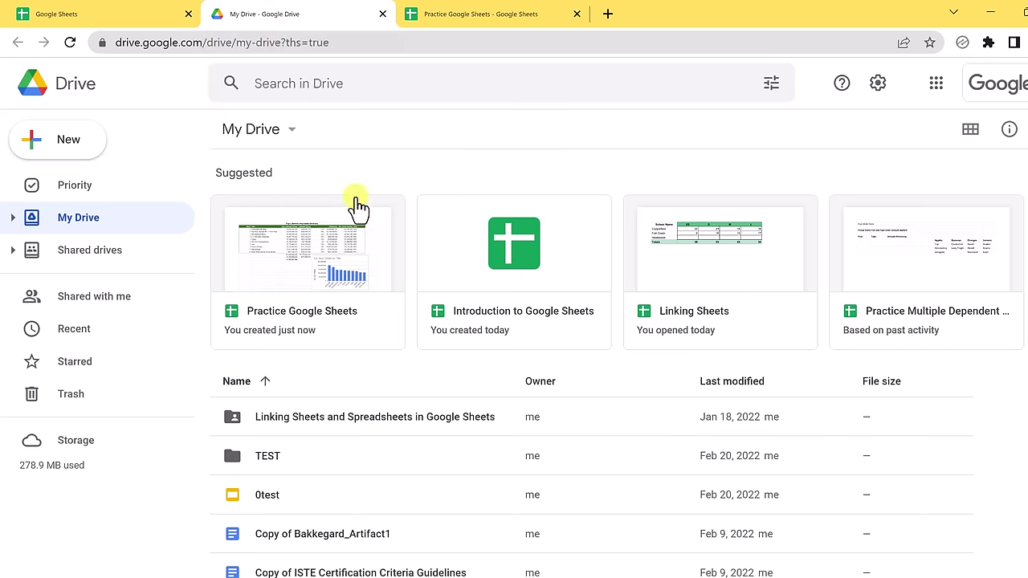
pyautogui.rightClick(309, 258)
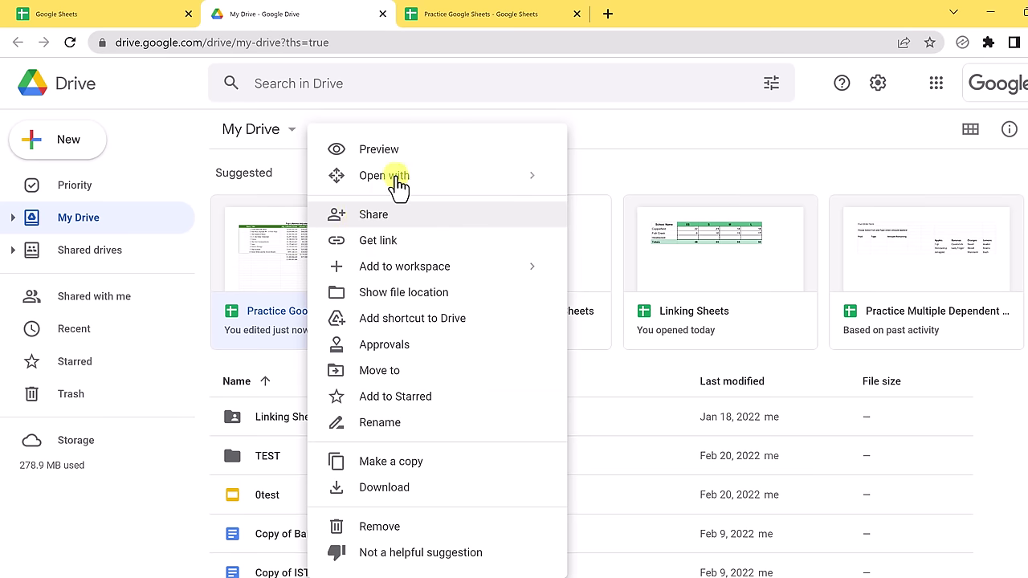
pyautogui.click(455, 21)
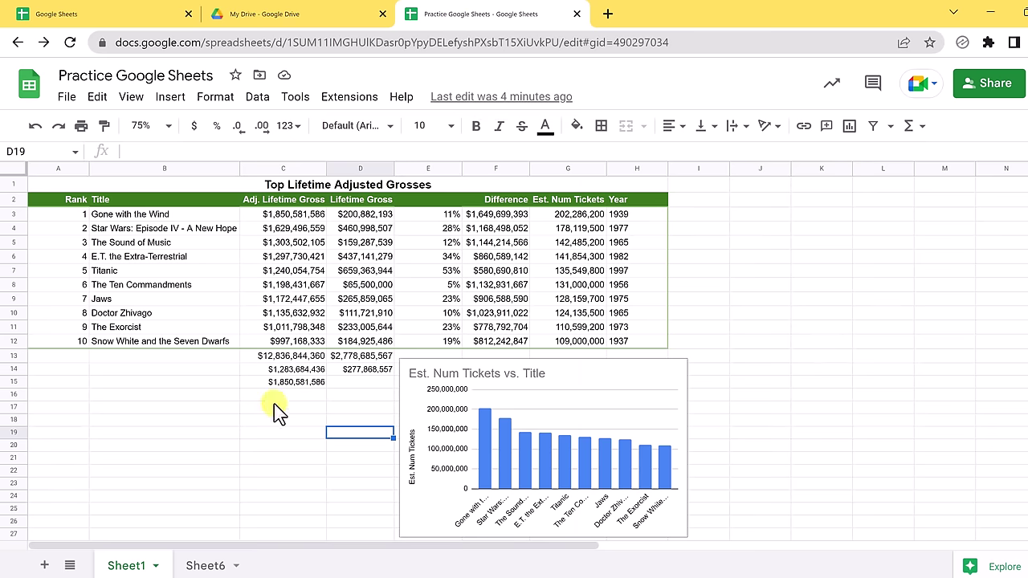